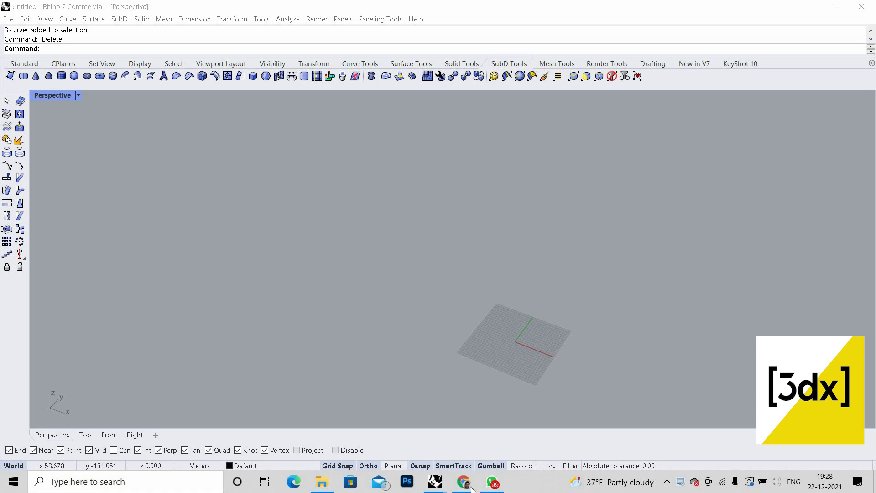
Step: Examine the reference photo of the two towers in the browser, and return to the empty Rhino model
{"action": "left_click", "coordinate": [466, 484]}
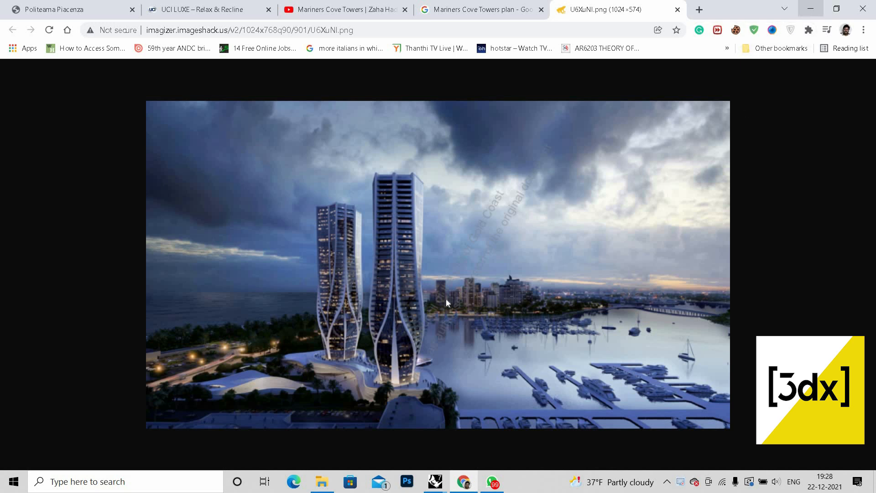
{"action": "left_click", "coordinate": [810, 9]}
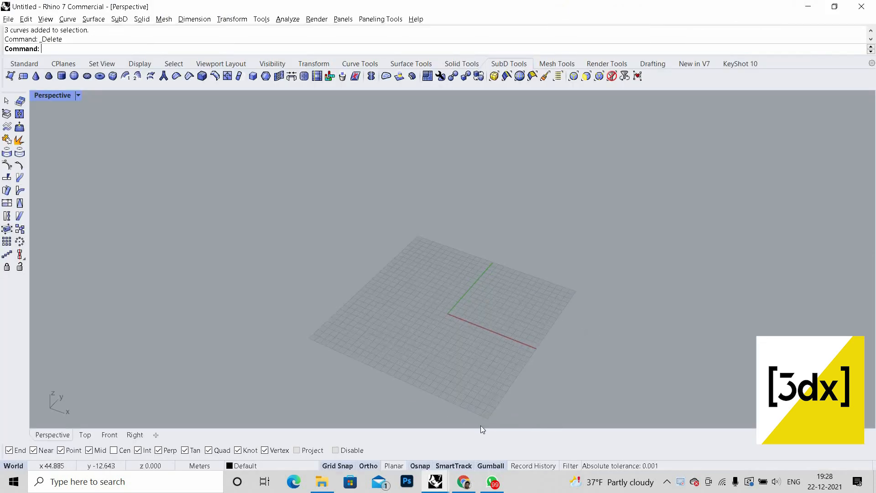
{"action": "scroll", "coordinate": [445, 314], "scroll_direction": "up", "scroll_amount": 3}
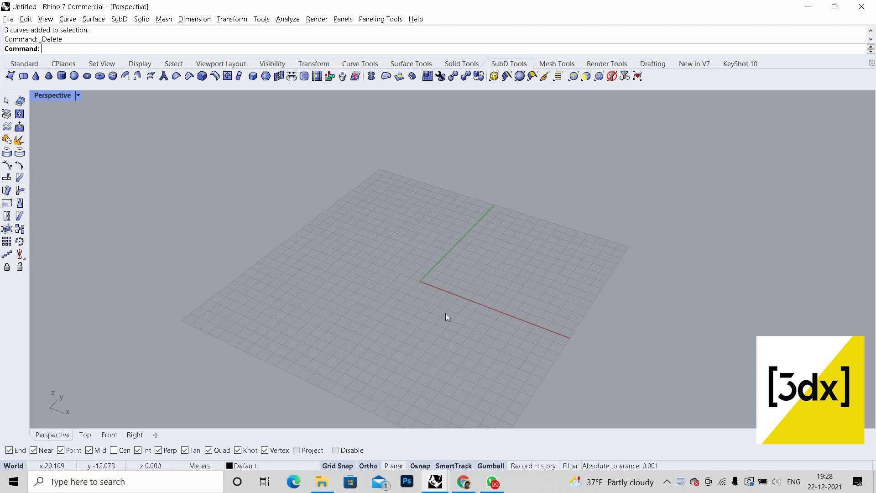
Step: Draw an inscribed six-sided polygon centred at 0,0 with a radius of 35 m
{"action": "type", "text": "polygon"}
{"action": "key", "text": "Return"}
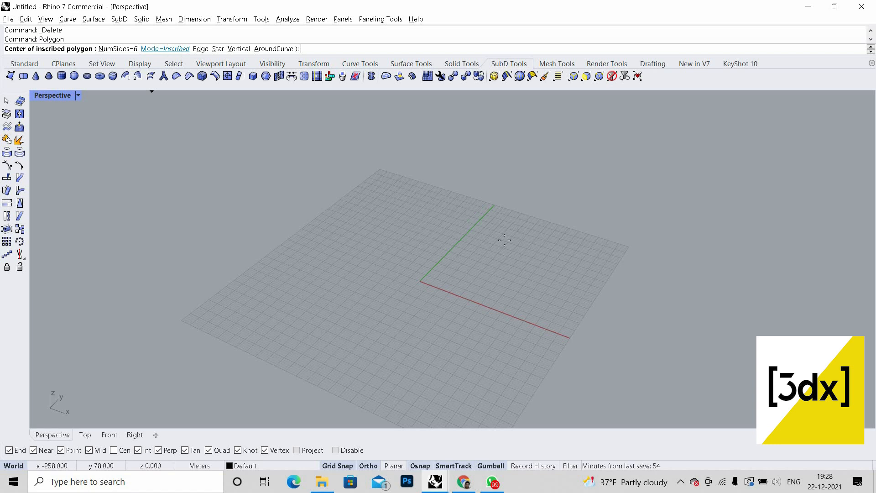
{"action": "left_click", "coordinate": [120, 50]}
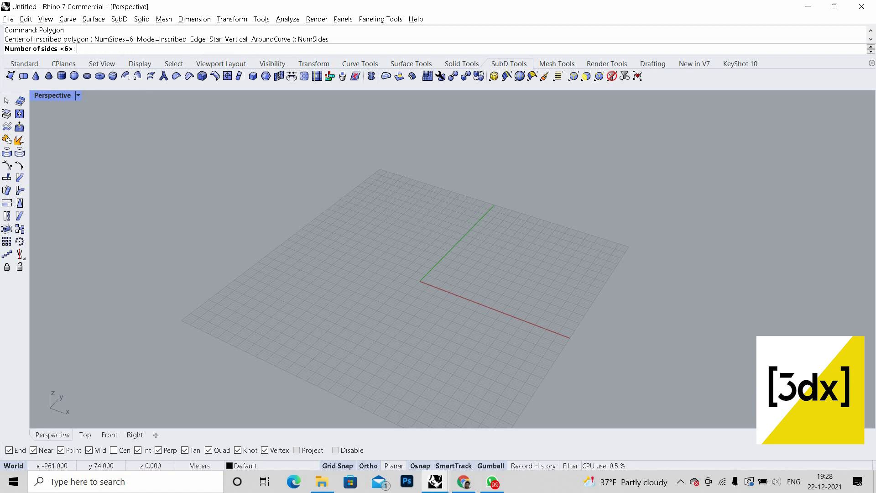
{"action": "type", "text": "6"}
{"action": "key", "text": "Return"}
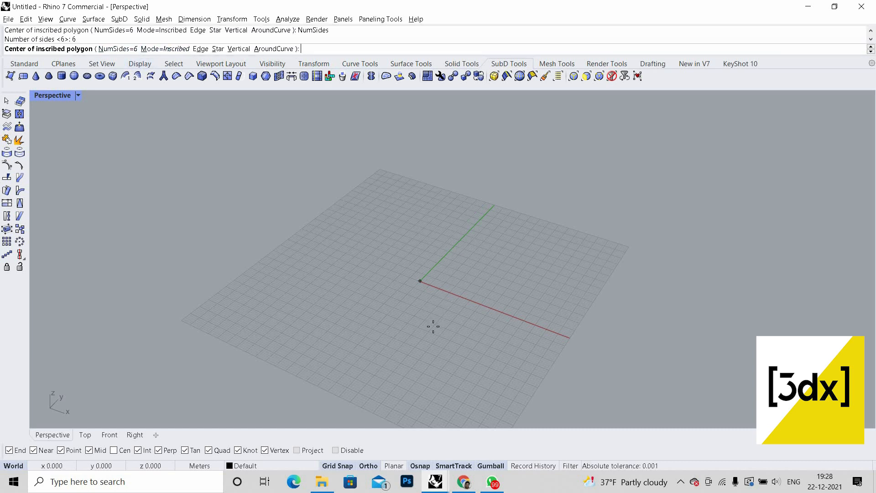
{"action": "type", "text": "0,0"}
{"action": "key", "text": "Return"}
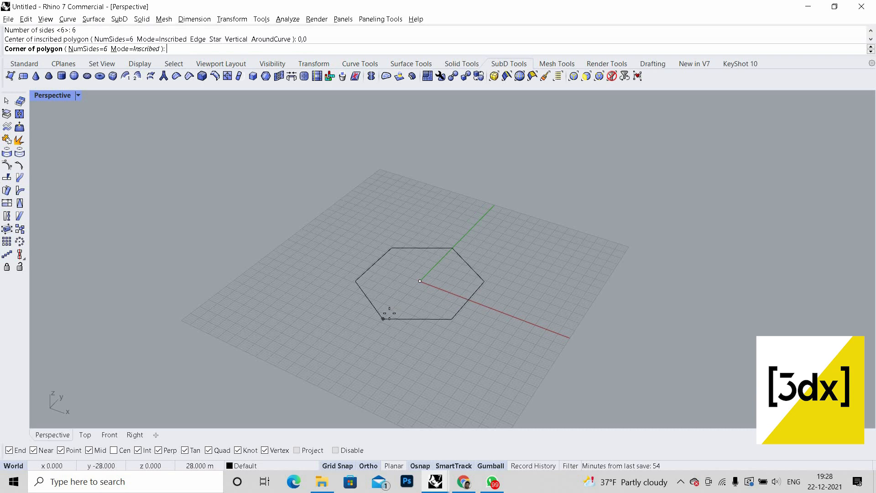
{"action": "type", "text": "35"}
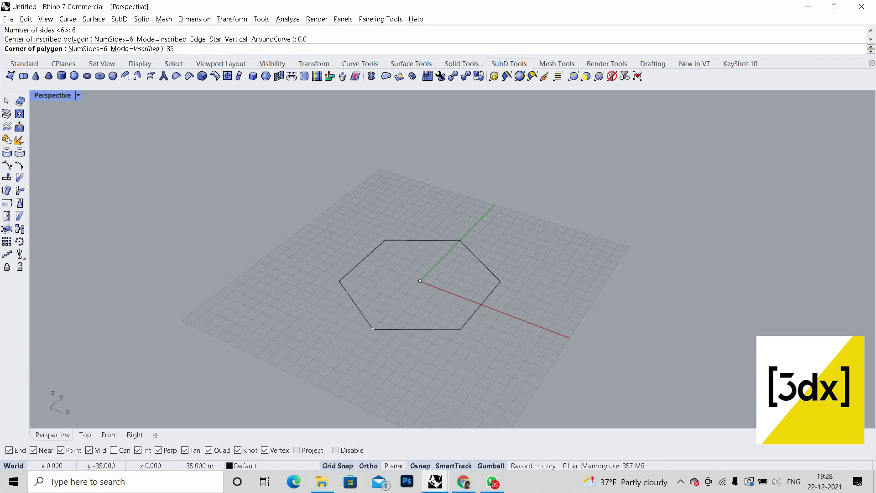
{"action": "key", "text": "Return"}
{"action": "left_click", "coordinate": [532, 373]}
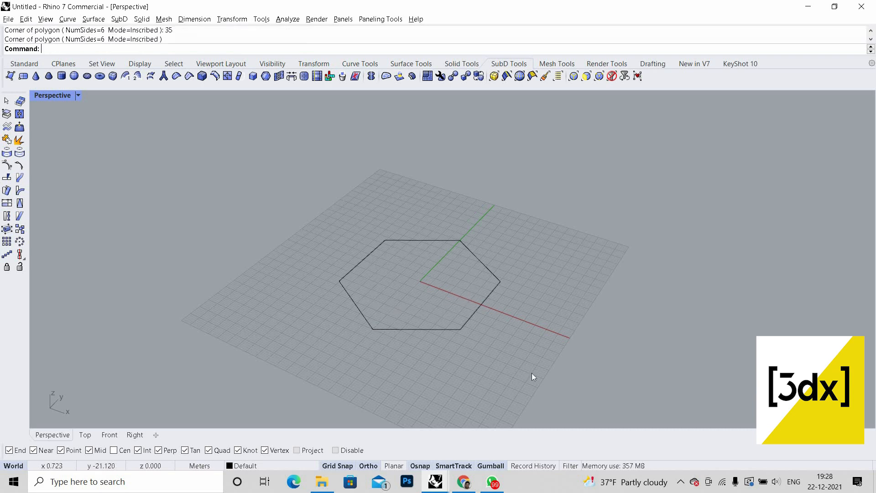
Step: Copy the hexagon 240 m straight up along the Z axis, keeping the original on the ground
{"action": "scroll", "coordinate": [458, 298], "scroll_direction": "down", "scroll_amount": 3}
{"action": "left_click", "coordinate": [451, 295]}
{"action": "scroll", "coordinate": [414, 279], "scroll_direction": "up", "scroll_amount": 1}
{"action": "right_click_drag", "start_coordinate": [414, 279], "coordinate": [412, 289]}
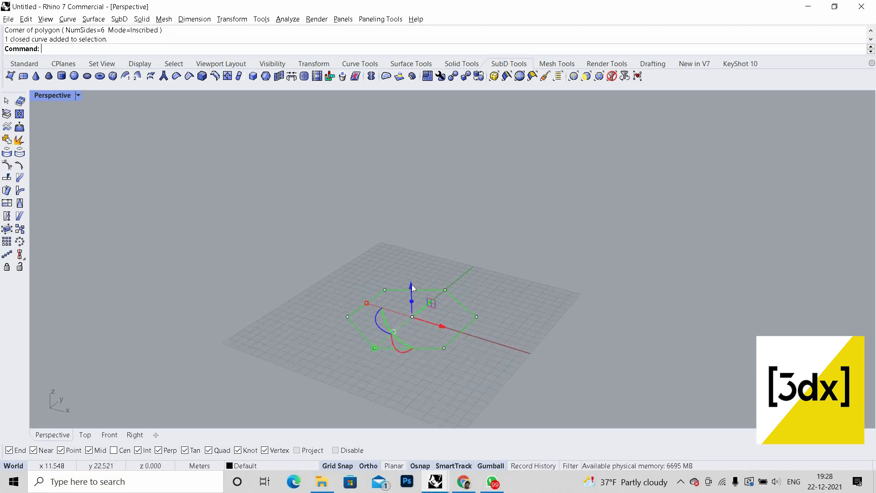
{"action": "left_click_drag", "start_coordinate": [412, 284], "coordinate": [485, 329]}
{"action": "scroll", "coordinate": [404, 153], "scroll_direction": "down", "scroll_amount": 1}
{"action": "type", "text": "240"}
{"action": "key", "text": "Return"}
{"action": "scroll", "coordinate": [445, 348], "scroll_direction": "down", "scroll_amount": 8}
{"action": "left_click", "coordinate": [485, 196]}
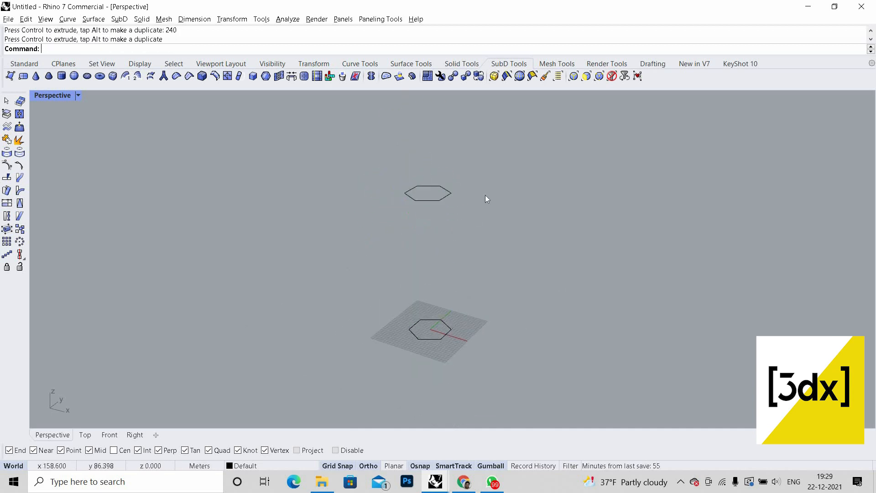
{"action": "scroll", "coordinate": [469, 218], "scroll_direction": "down", "scroll_amount": 4}
{"action": "scroll", "coordinate": [465, 235], "scroll_direction": "up", "scroll_amount": 7}
{"action": "left_click", "coordinate": [439, 367]}
{"action": "left_click_drag", "start_coordinate": [514, 426], "coordinate": [319, 199]}
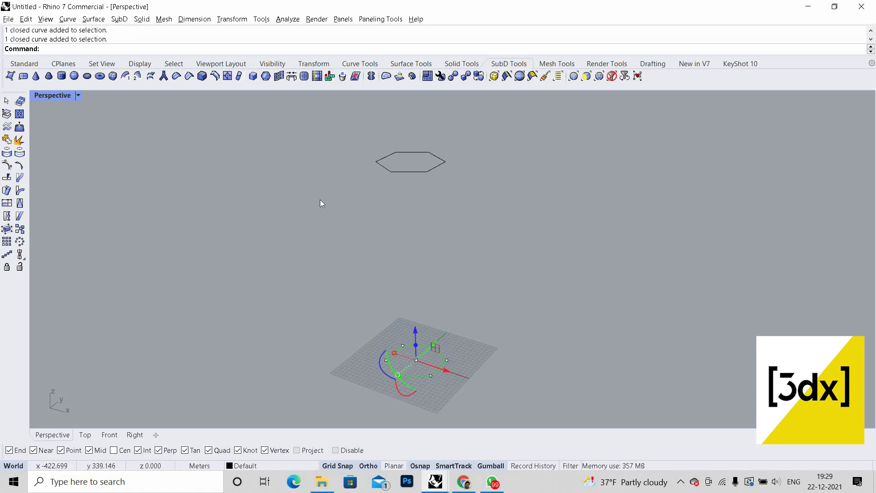
{"action": "left_click", "coordinate": [473, 282]}
{"action": "scroll", "coordinate": [473, 282], "scroll_direction": "down", "scroll_amount": 7}
{"action": "scroll", "coordinate": [471, 283], "scroll_direction": "up", "scroll_amount": 6}
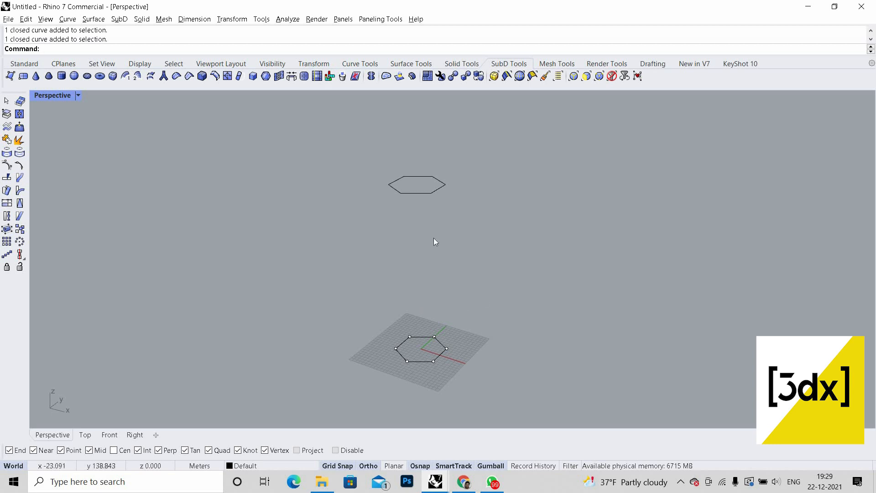
{"action": "key", "text": "Escape"}
{"action": "scroll", "coordinate": [433, 274], "scroll_direction": "down", "scroll_amount": 4}
{"action": "scroll", "coordinate": [441, 235], "scroll_direction": "up", "scroll_amount": 5}
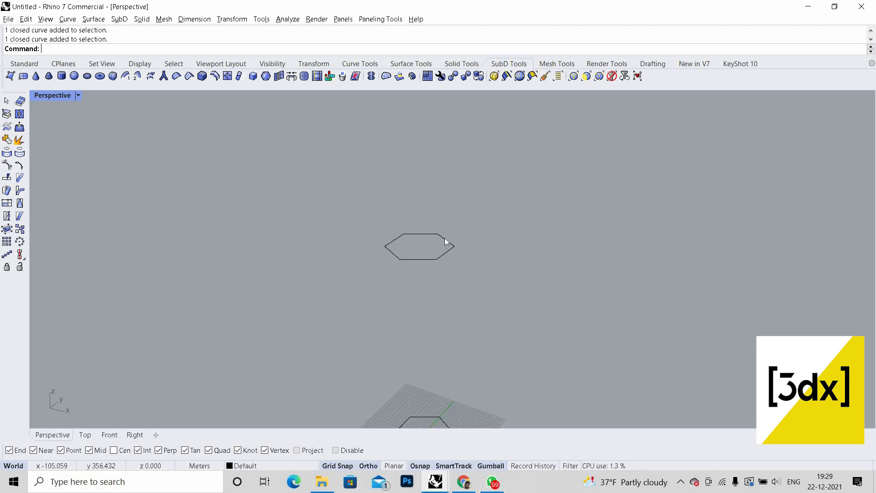
Step: Draw a diagonal line between two opposite corners of the upper hexagon
{"action": "type", "text": "line"}
{"action": "key", "text": "Return"}
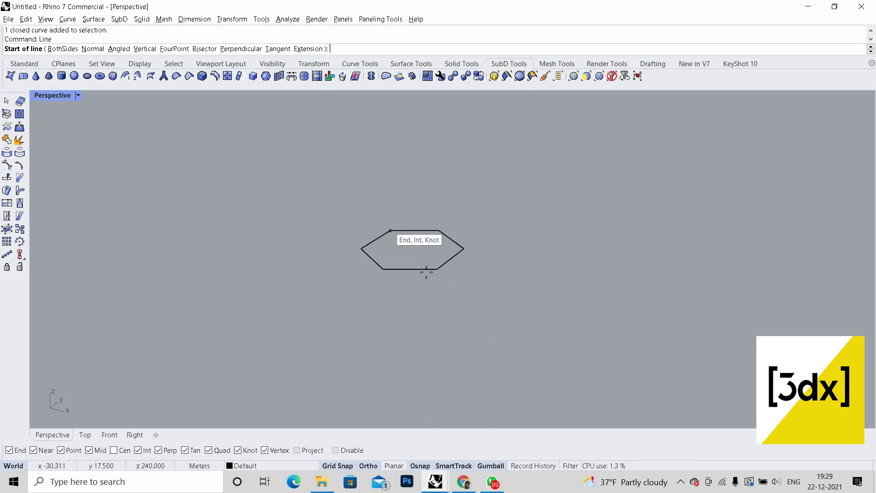
{"action": "left_click", "coordinate": [391, 231]}
{"action": "left_click", "coordinate": [437, 269]}
{"action": "scroll", "coordinate": [429, 222], "scroll_direction": "down", "scroll_amount": 8}
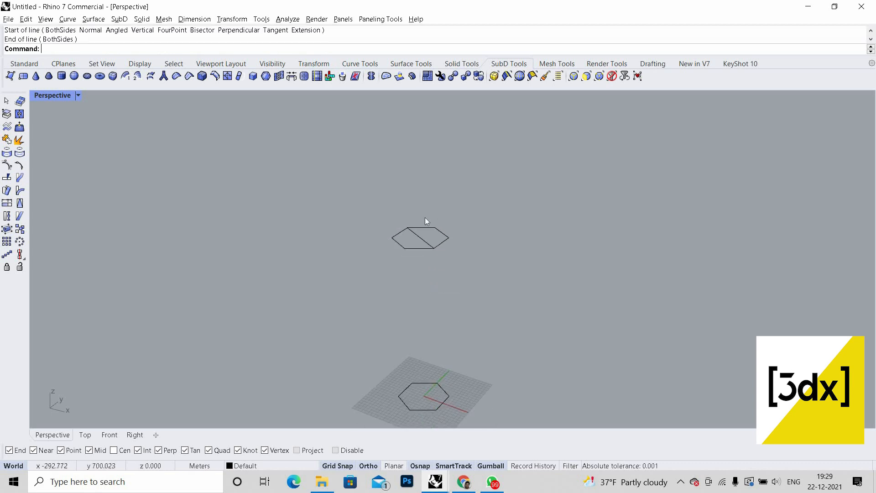
{"action": "scroll", "coordinate": [465, 270], "scroll_direction": "up", "scroll_amount": 4}
Step: Check the tower reference photo in the browser, and delete the diagonal line from the upper hexagon
{"action": "left_click", "coordinate": [464, 482]}
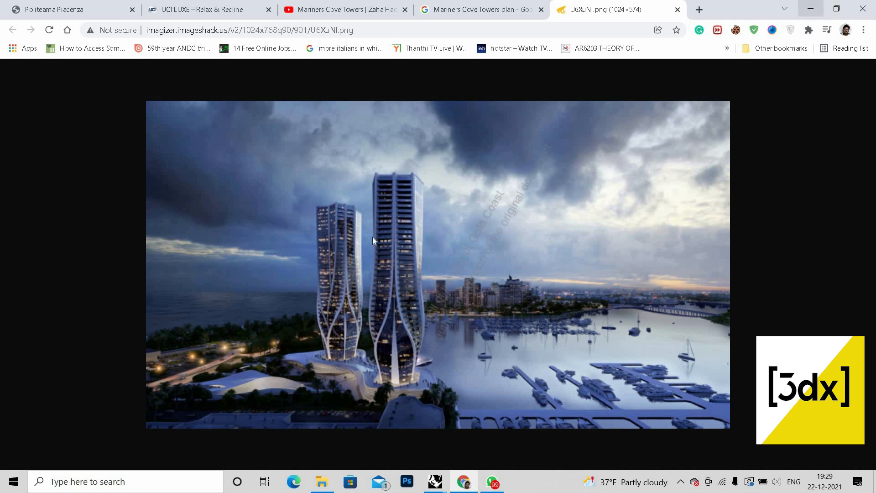
{"action": "left_click", "coordinate": [811, 9]}
{"action": "right_click_drag", "start_coordinate": [416, 224], "coordinate": [470, 236]}
{"action": "left_click", "coordinate": [425, 210]}
{"action": "scroll", "coordinate": [458, 219], "scroll_direction": "up", "scroll_amount": 2}
{"action": "scroll", "coordinate": [469, 235], "scroll_direction": "up", "scroll_amount": 2}
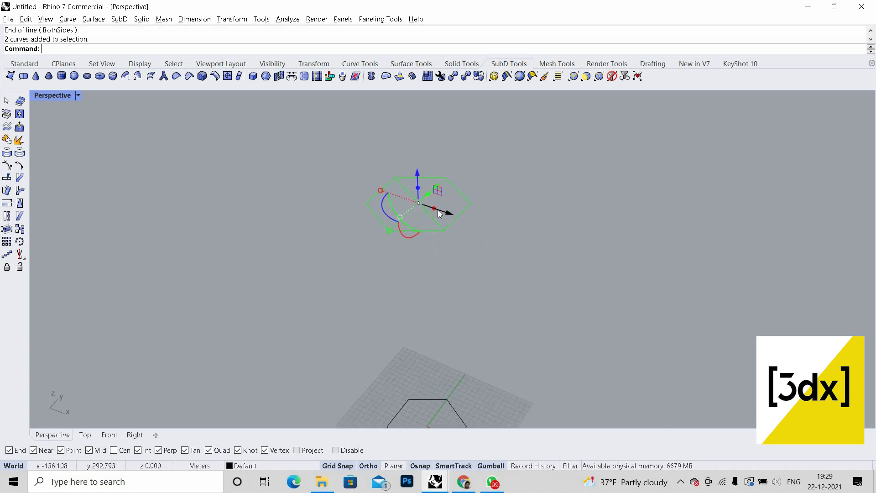
{"action": "left_click", "coordinate": [434, 210]}
{"action": "right_click_drag", "start_coordinate": [429, 211], "coordinate": [418, 223]}
{"action": "left_click", "coordinate": [418, 223]}
{"action": "key", "text": "Delete"}
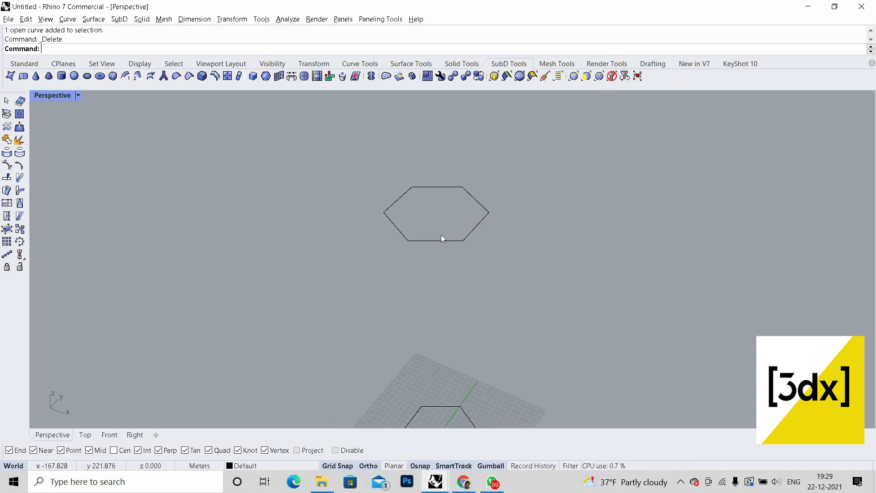
Step: Draw a line across the upper hexagon between the midpoints of two opposite edges
{"action": "scroll", "coordinate": [441, 234], "scroll_direction": "down", "scroll_amount": 1}
{"action": "type", "text": "line"}
{"action": "key", "text": "Return"}
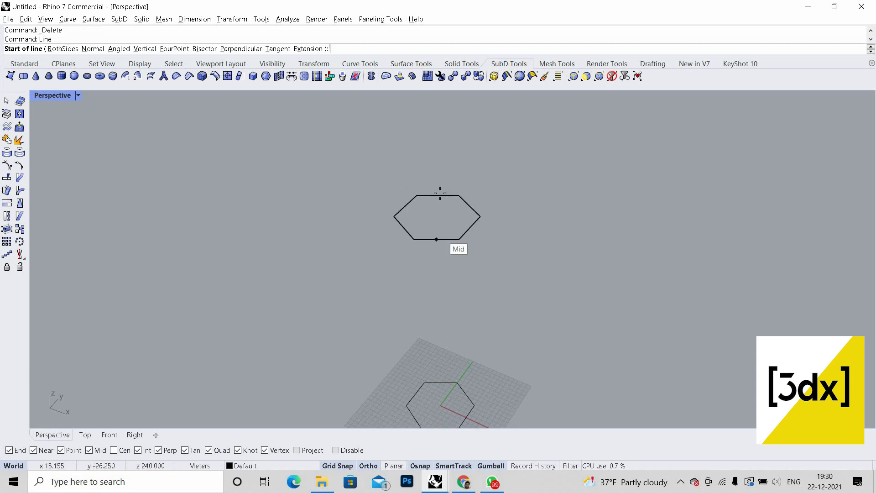
{"action": "left_click", "coordinate": [438, 239]}
{"action": "left_click", "coordinate": [437, 195]}
Step: Rotate the upper hexagon and its midline by -30 degrees about the midline's midpoint
{"action": "left_click_drag", "start_coordinate": [530, 264], "coordinate": [387, 191]}
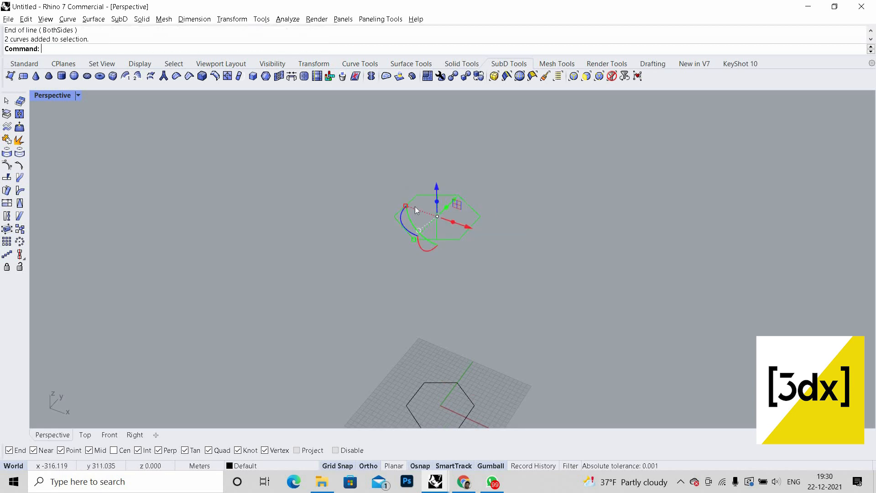
{"action": "type", "text": "rotate"}
{"action": "key", "text": "Return"}
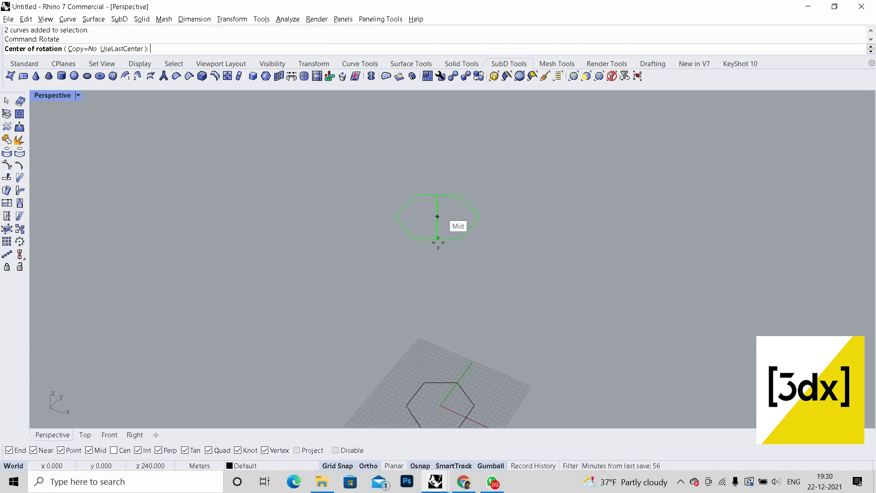
{"action": "left_click", "coordinate": [438, 216]}
{"action": "left_click", "coordinate": [414, 239]}
{"action": "left_click", "coordinate": [414, 240]}
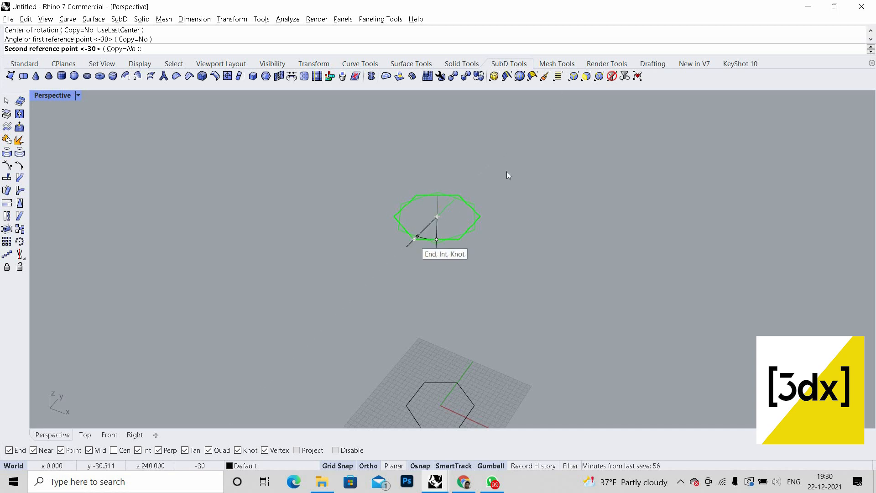
{"action": "left_click", "coordinate": [491, 191]}
Step: Draw a second line across the rotated upper hexagon between two opposite corners, crossing the midline
{"action": "scroll", "coordinate": [510, 164], "scroll_direction": "down", "scroll_amount": 5}
{"action": "scroll", "coordinate": [488, 187], "scroll_direction": "up", "scroll_amount": 3}
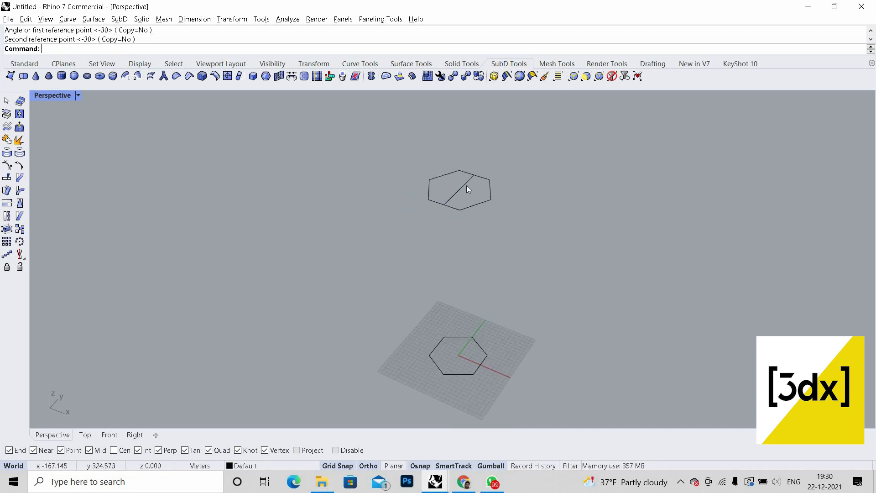
{"action": "scroll", "coordinate": [466, 185], "scroll_direction": "up", "scroll_amount": 2}
{"action": "type", "text": "line"}
{"action": "key", "text": "Return"}
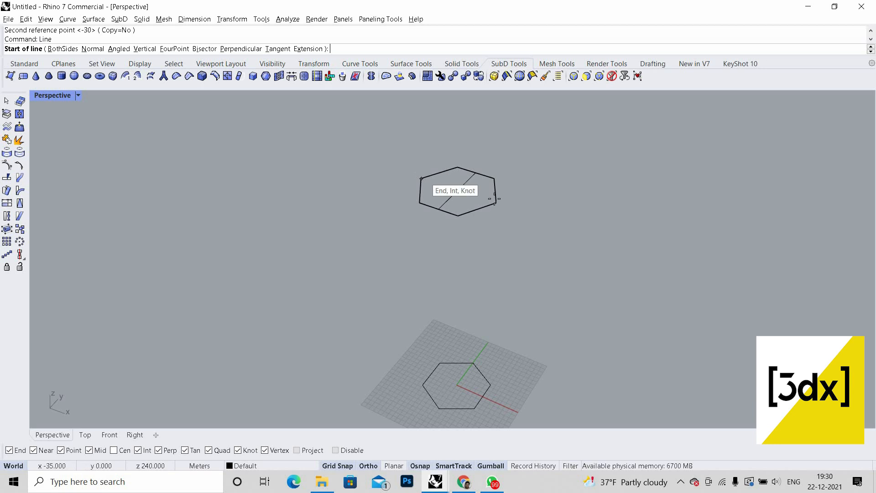
{"action": "left_click", "coordinate": [421, 179]}
{"action": "left_click", "coordinate": [496, 202]}
Step: Divide the base hexagon with two crossing lines, one between opposite corners and one between the midpoints of opposite edges
{"action": "scroll", "coordinate": [540, 192], "scroll_direction": "down", "scroll_amount": 1}
{"action": "right_click_drag", "start_coordinate": [452, 358], "coordinate": [494, 291], "text": "shift"}
{"action": "scroll", "coordinate": [492, 290], "scroll_direction": "up", "scroll_amount": 4}
{"action": "right_click", "coordinate": [491, 316]}
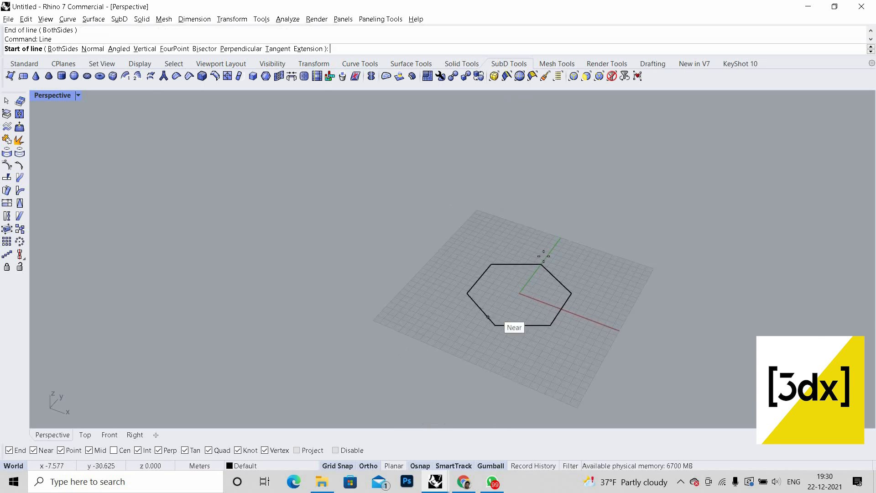
{"action": "left_click", "coordinate": [540, 264]}
{"action": "left_click", "coordinate": [495, 325]}
{"action": "right_click", "coordinate": [478, 270]}
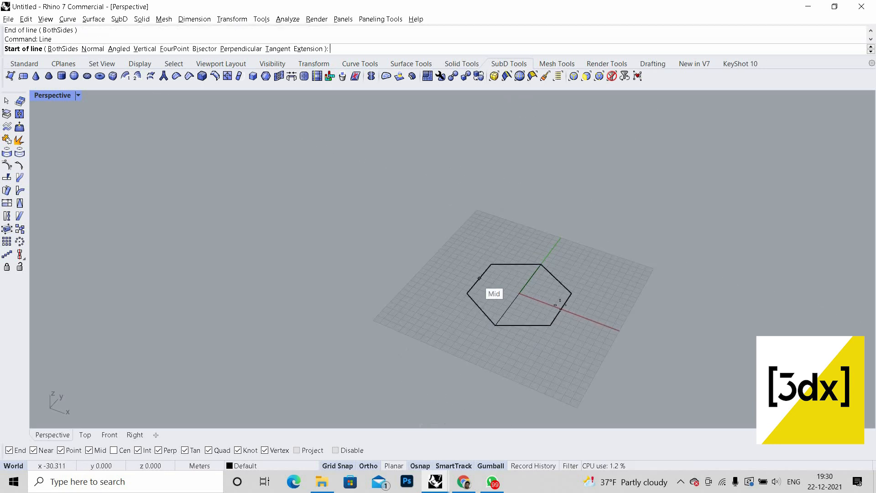
{"action": "left_click", "coordinate": [480, 278]}
{"action": "left_click", "coordinate": [564, 309]}
{"action": "scroll", "coordinate": [568, 322], "scroll_direction": "down", "scroll_amount": 8}
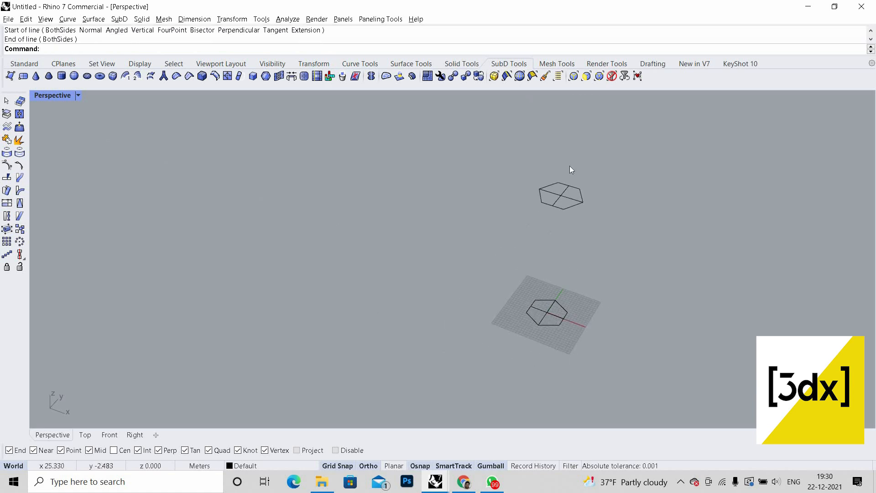
Step: Extract the upper hexagon's quadrant nearest the viewer as a closed curve with Curve Boolean, keeping the input curves
{"action": "scroll", "coordinate": [570, 167], "scroll_direction": "up", "scroll_amount": 4}
{"action": "left_click_drag", "start_coordinate": [603, 218], "coordinate": [539, 167]}
{"action": "scroll", "coordinate": [588, 194], "scroll_direction": "up", "scroll_amount": 4}
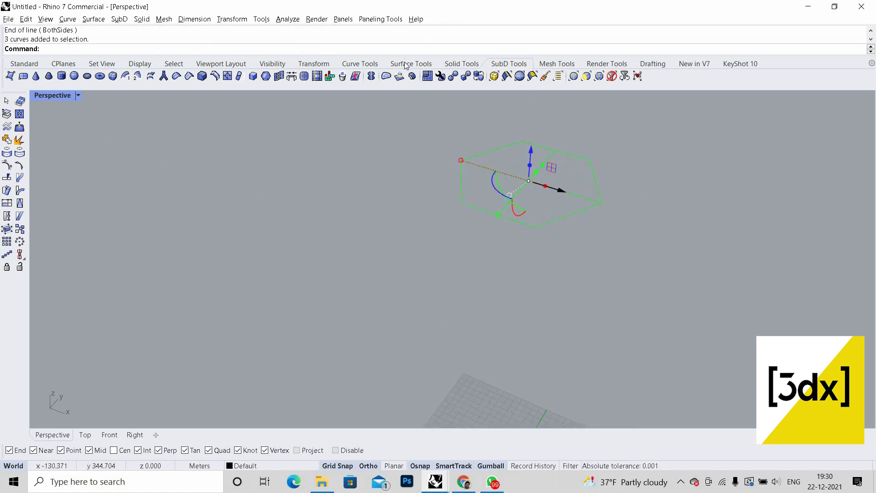
{"action": "left_click", "coordinate": [360, 63]}
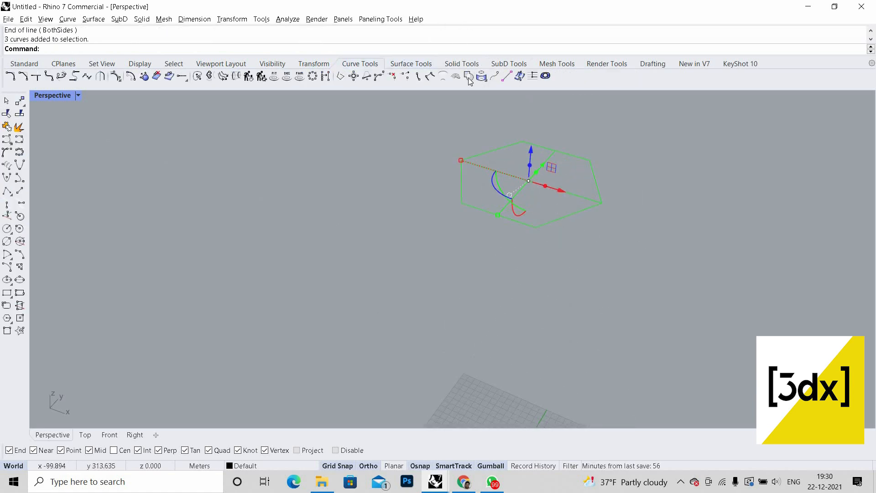
{"action": "left_click", "coordinate": [469, 77]}
{"action": "scroll", "coordinate": [498, 144], "scroll_direction": "down", "scroll_amount": 6}
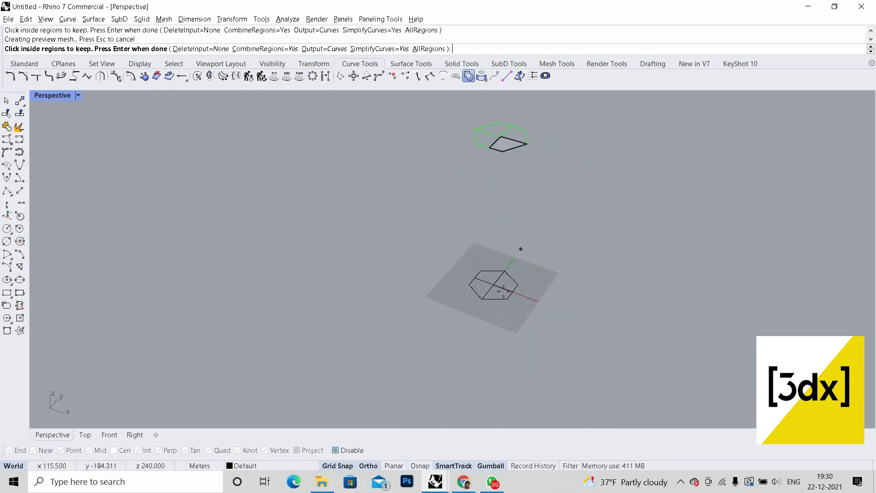
{"action": "scroll", "coordinate": [510, 293], "scroll_direction": "up", "scroll_amount": 4}
{"action": "scroll", "coordinate": [515, 294], "scroll_direction": "down", "scroll_amount": 4}
{"action": "key", "text": "Return"}
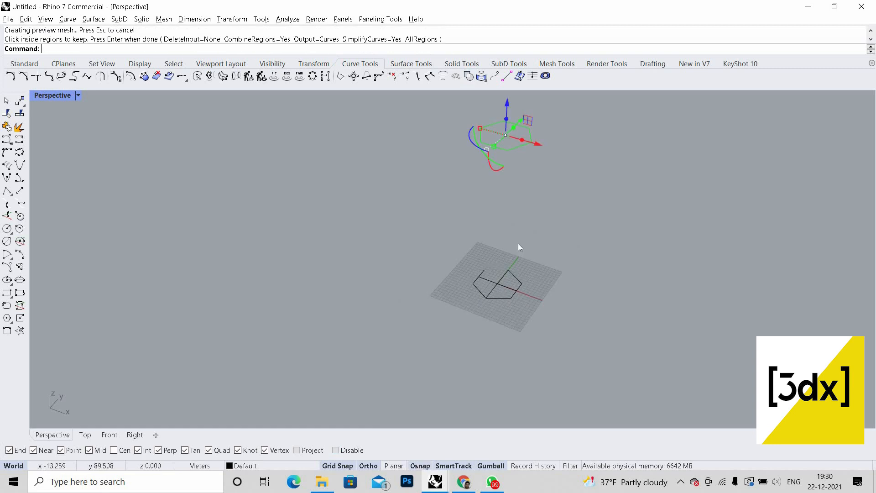
Step: Connect the upper quadrant's front corner and adjacent edge midpoint to the base hexagon's two front corners with straight lines
{"action": "left_click", "coordinate": [511, 242]}
{"action": "type", "text": "Line"}
{"action": "key", "text": "Return"}
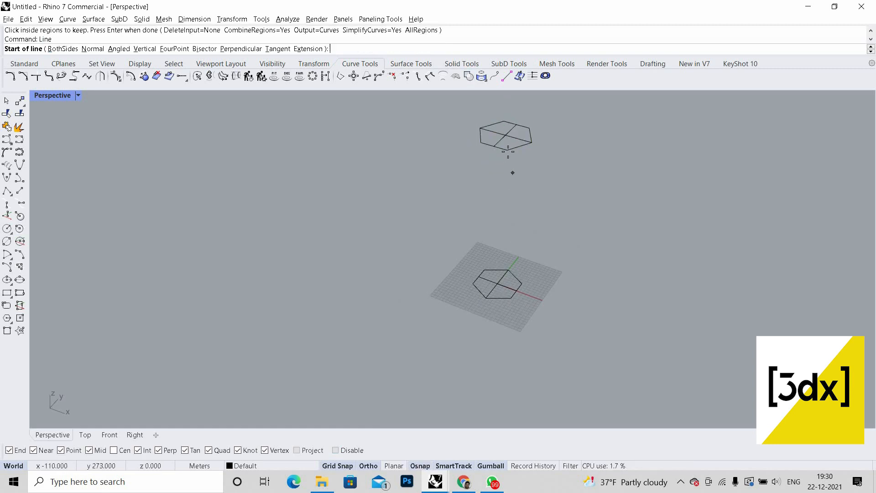
{"action": "left_click", "coordinate": [507, 151]}
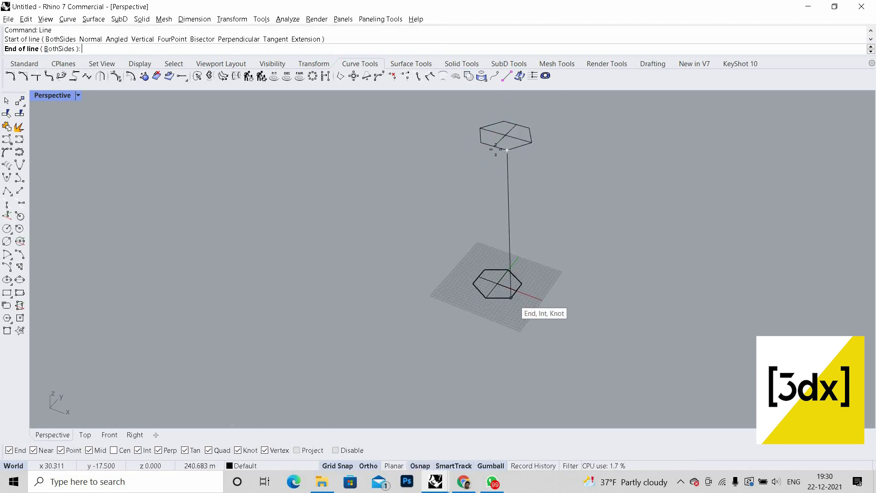
{"action": "left_click", "coordinate": [516, 290]}
{"action": "key", "text": "Return"}
{"action": "left_click", "coordinate": [494, 147]}
{"action": "left_click", "coordinate": [524, 172]}
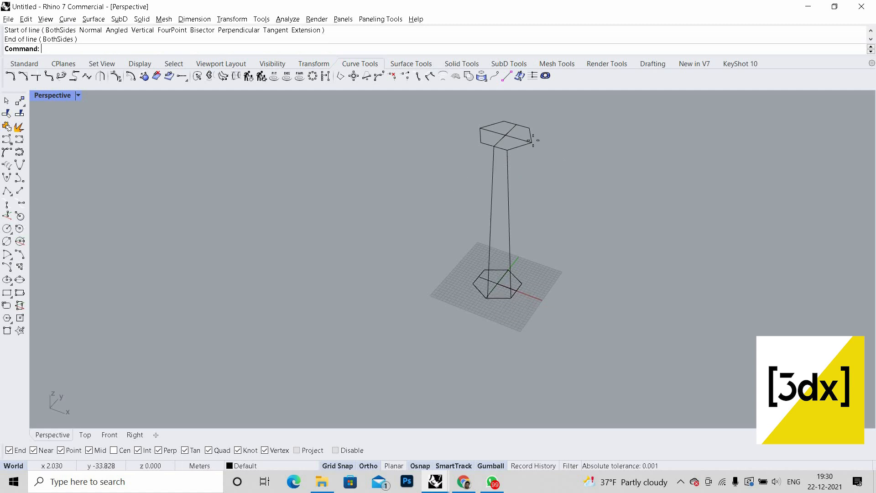
Step: Draw a third line from the upper hexagon's side corner to the base's side corner, and undo the lines linking the two hexagons
{"action": "key", "text": "Return"}
{"action": "left_click", "coordinate": [531, 142]}
{"action": "left_click", "coordinate": [521, 287]}
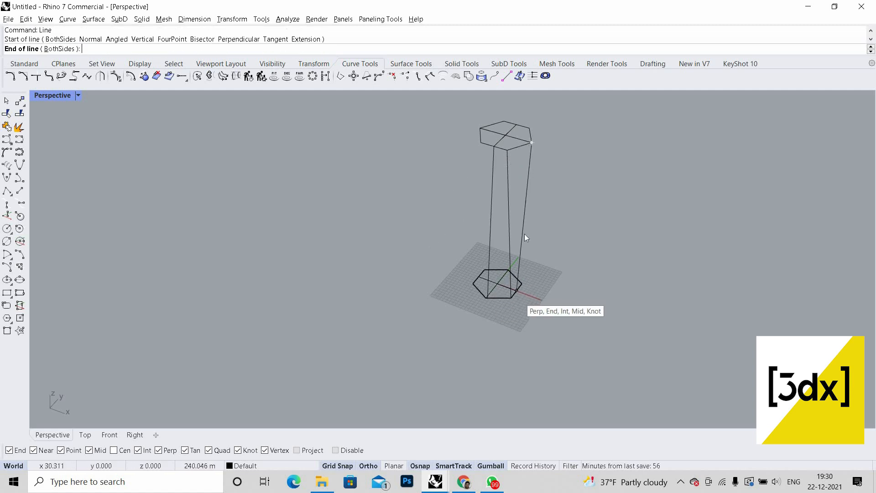
{"action": "key", "text": "ctrl+z"}
{"action": "key", "text": "ctrl+z"}
{"action": "key", "text": "ctrl+z"}
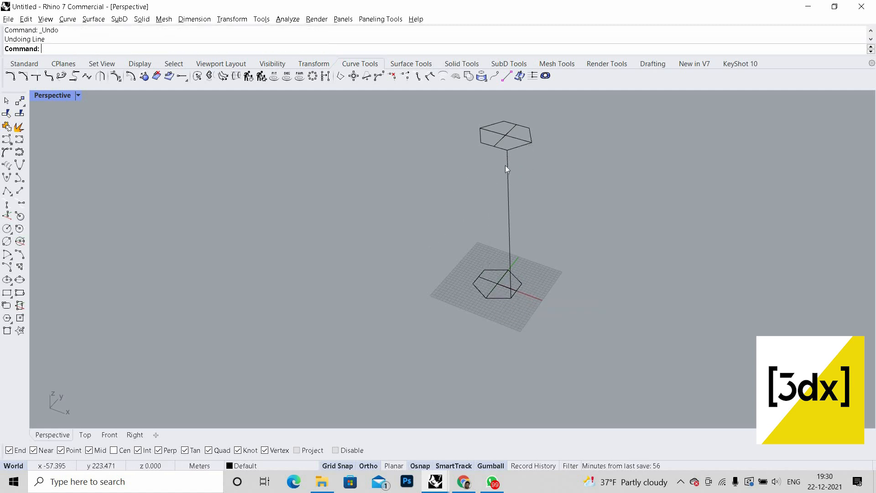
Step: Connect the upper hexagon's front corner to the base edge's midpoint, and the upper front edge's midpoint to the base's front corner
{"action": "key", "text": "Return"}
{"action": "left_click", "coordinate": [507, 150]}
{"action": "scroll", "coordinate": [518, 292], "scroll_direction": "up", "scroll_amount": 3}
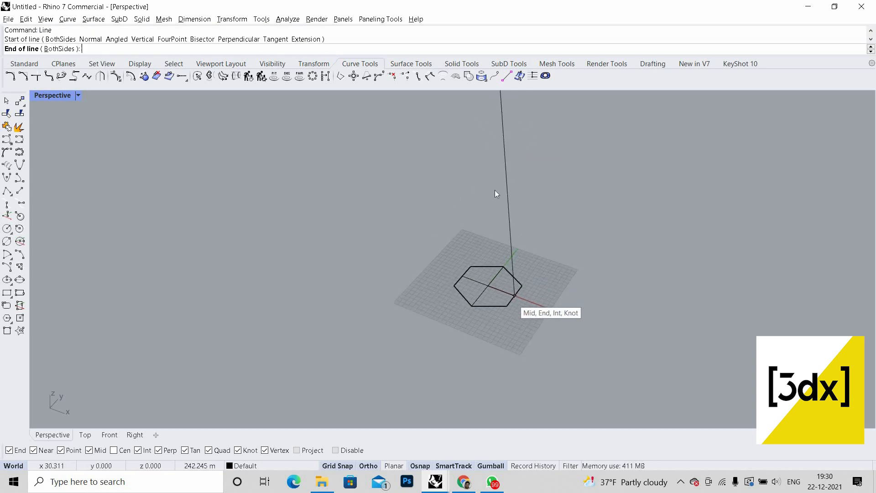
{"action": "left_click", "coordinate": [514, 295]}
{"action": "scroll", "coordinate": [514, 294], "scroll_direction": "down", "scroll_amount": 3}
{"action": "scroll", "coordinate": [494, 145], "scroll_direction": "up", "scroll_amount": 2}
{"action": "key", "text": "Return"}
{"action": "left_click", "coordinate": [494, 144]}
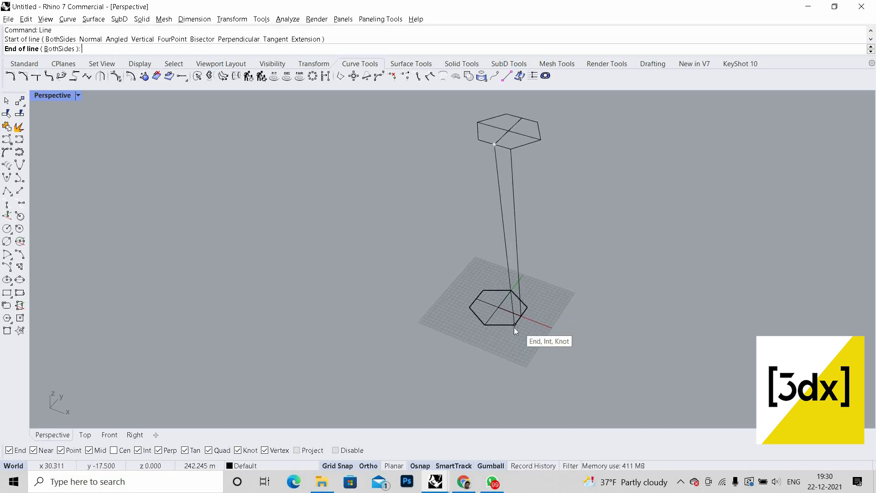
{"action": "left_click", "coordinate": [514, 326]}
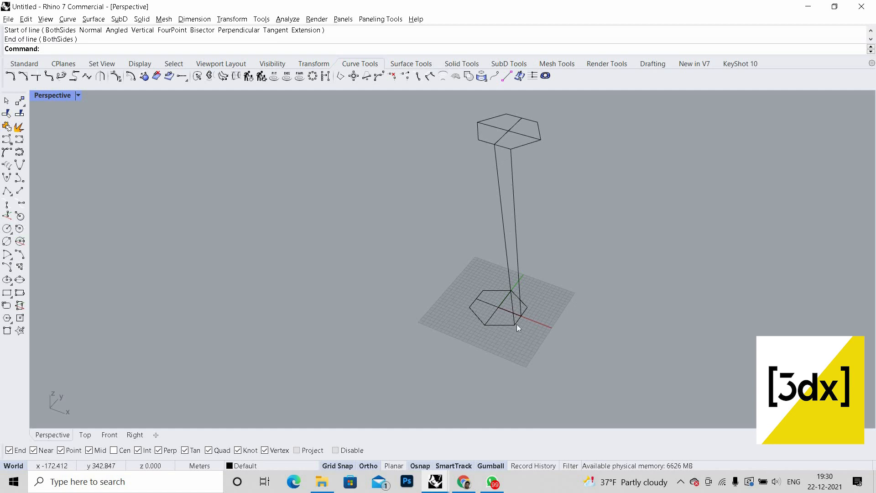
Step: Check the Mariners Cove Towers image in the browser, and delete the two lines linking the hexagons back in Rhino
{"action": "left_click", "coordinate": [468, 480]}
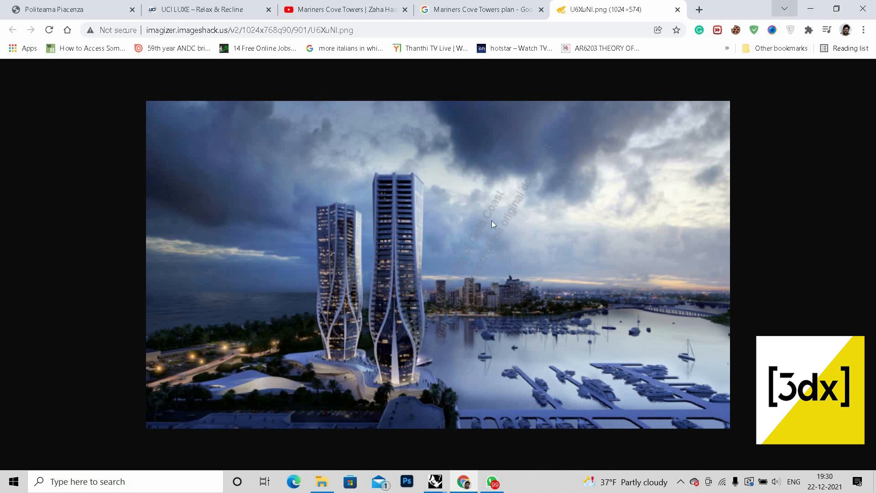
{"action": "left_click", "coordinate": [810, 9]}
{"action": "left_click_drag", "start_coordinate": [539, 201], "coordinate": [477, 190]}
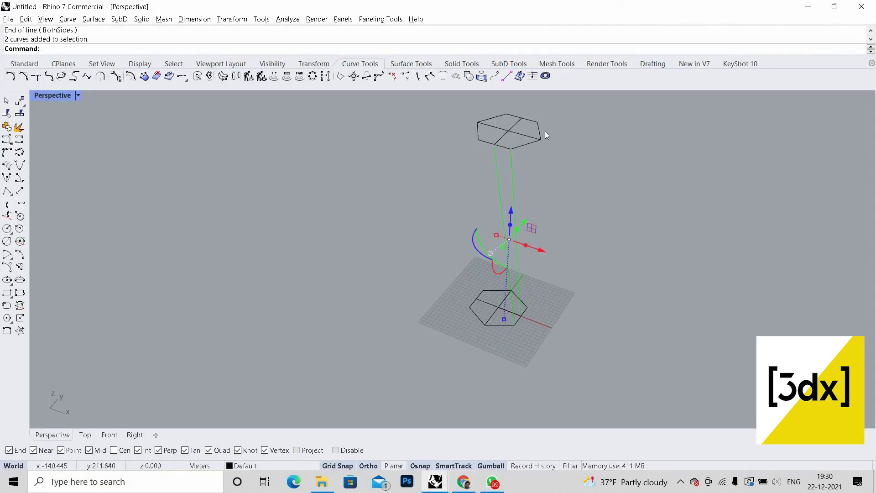
{"action": "key", "text": "Delete"}
{"action": "scroll", "coordinate": [477, 218], "scroll_direction": "down", "scroll_amount": 1}
{"action": "scroll", "coordinate": [481, 216], "scroll_direction": "up", "scroll_amount": 2}
{"action": "right_click_drag", "start_coordinate": [481, 215], "coordinate": [461, 197]}
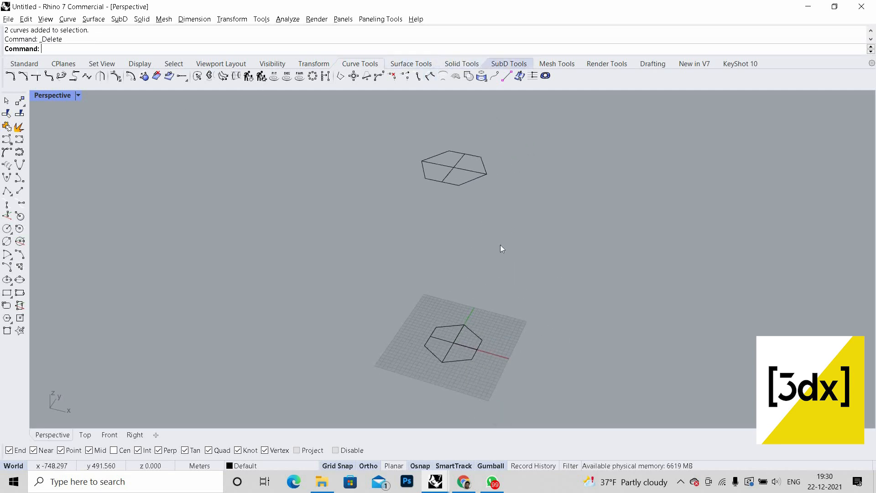
{"action": "type", "text": "line"}
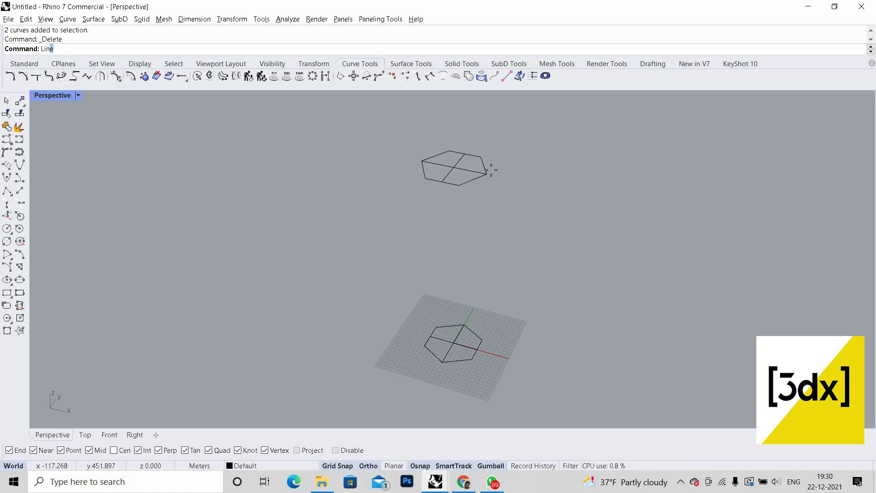
{"action": "key", "text": "Return"}
{"action": "left_click", "coordinate": [486, 174]}
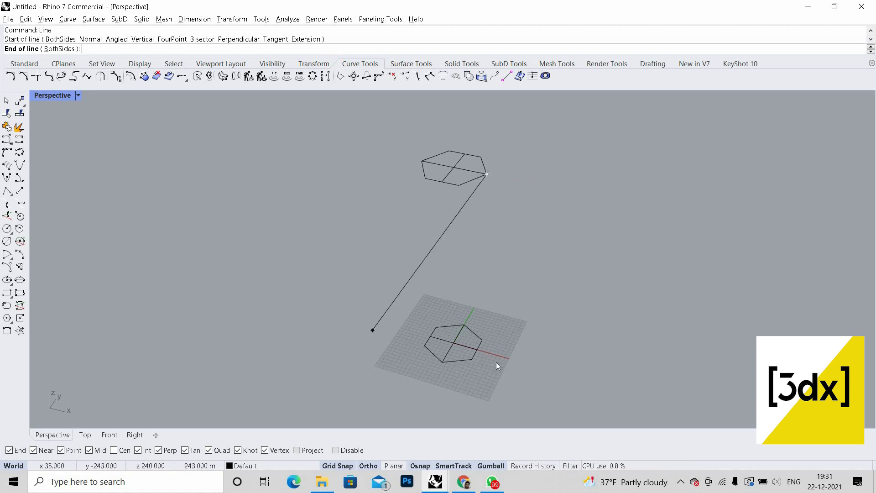
{"action": "key", "text": "Escape"}
Step: Draw a vertical line 240 m long from the upper hexagon's corner on the X-axis side down to the base plane
{"action": "key", "text": "Return"}
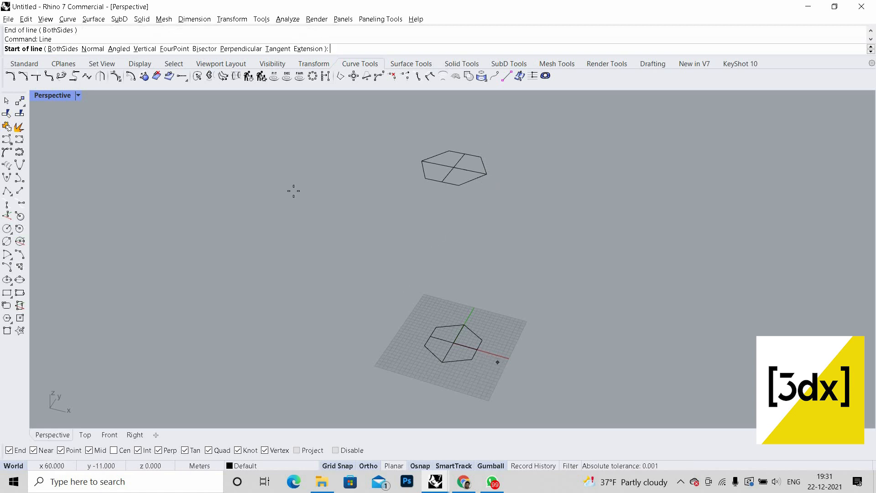
{"action": "left_click", "coordinate": [145, 48]}
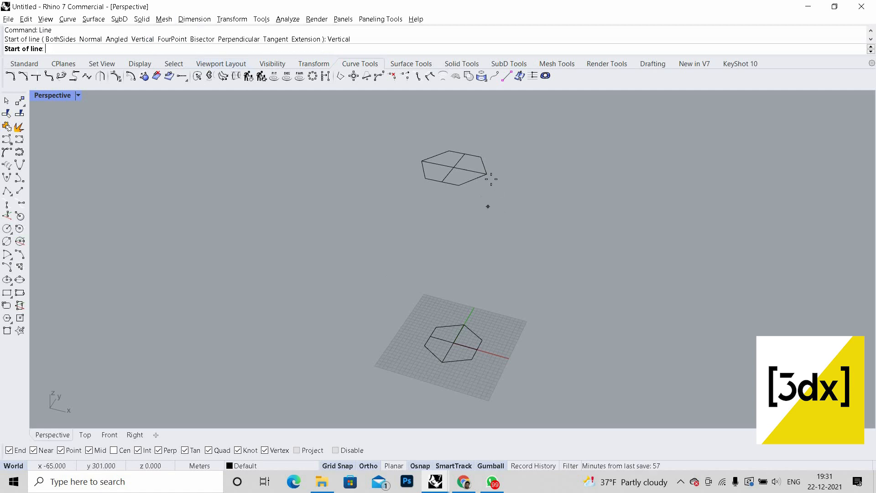
{"action": "left_click", "coordinate": [487, 175]}
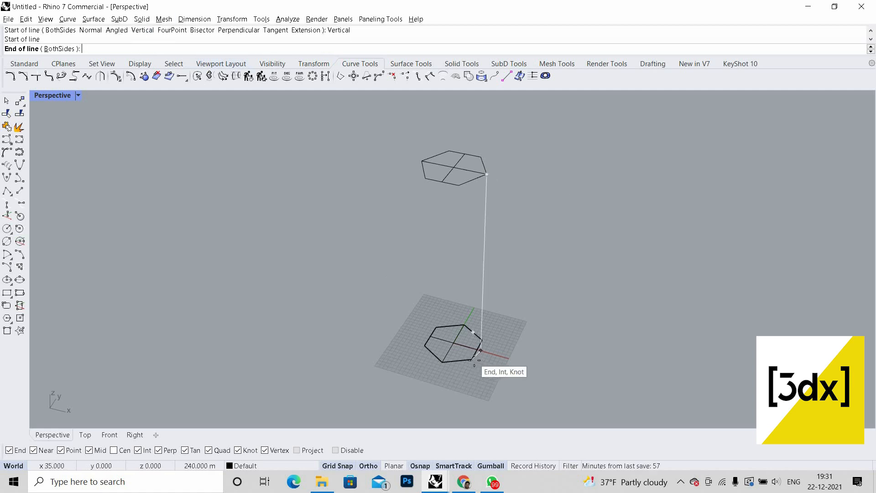
{"action": "left_click", "coordinate": [476, 361]}
{"action": "scroll", "coordinate": [571, 239], "scroll_direction": "down", "scroll_amount": 5}
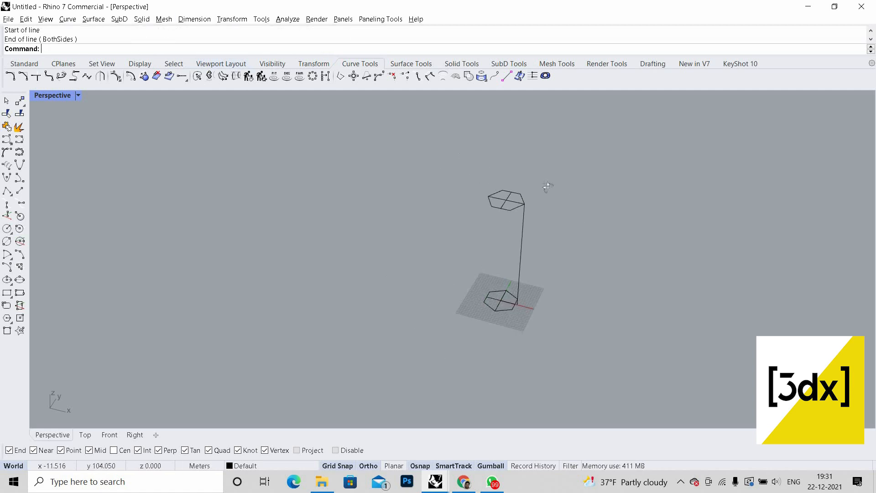
{"action": "right_click_drag", "start_coordinate": [547, 186], "coordinate": [523, 149]}
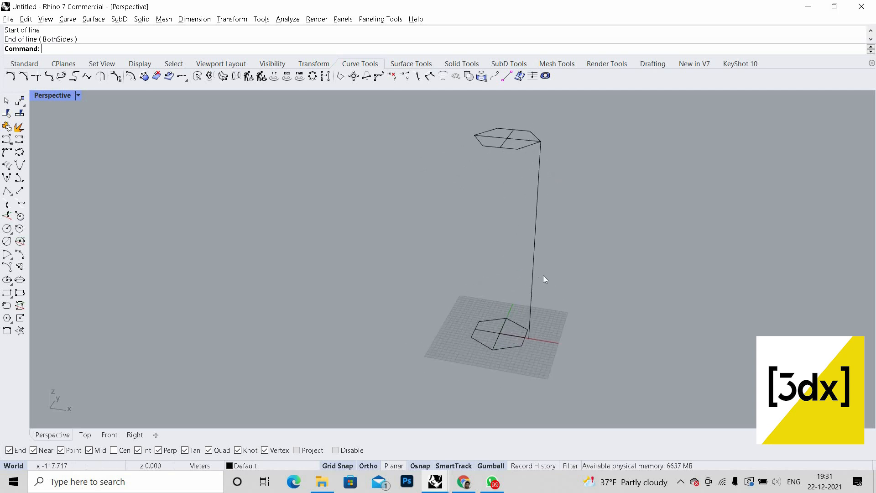
{"action": "scroll", "coordinate": [489, 196], "scroll_direction": "up", "scroll_amount": 3}
{"action": "scroll", "coordinate": [486, 187], "scroll_direction": "down", "scroll_amount": 3}
{"action": "scroll", "coordinate": [477, 160], "scroll_direction": "up", "scroll_amount": 2}
{"action": "scroll", "coordinate": [477, 160], "scroll_direction": "down", "scroll_amount": 4}
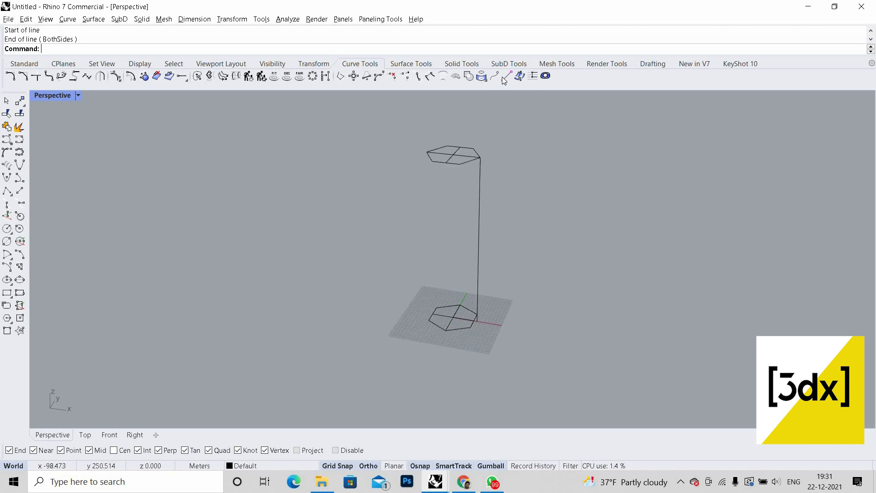
{"action": "scroll", "coordinate": [483, 185], "scroll_direction": "up", "scroll_amount": 3}
{"action": "left_click", "coordinate": [510, 64]}
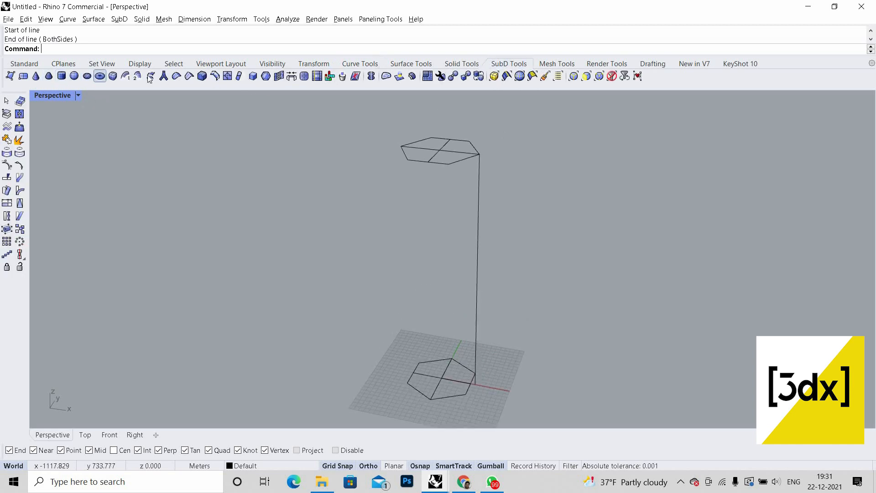
{"action": "left_click", "coordinate": [113, 76]}
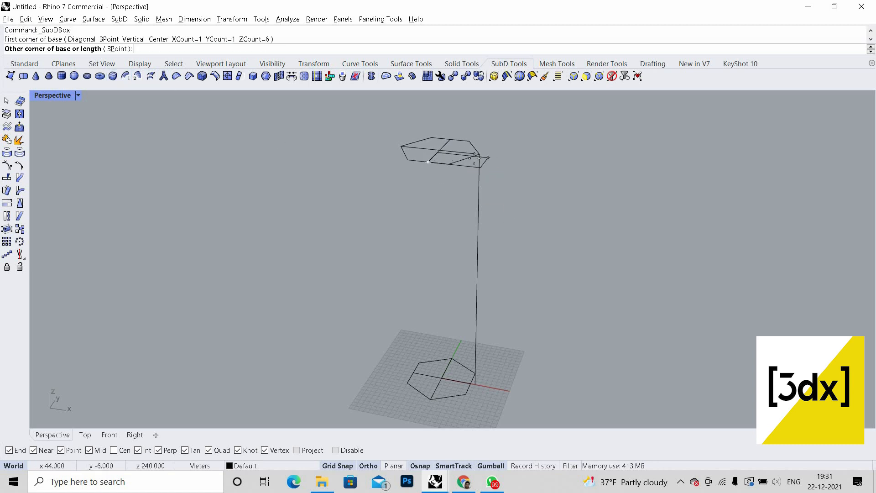
{"action": "key", "text": "Escape"}
Step: Create a SubD box with ZCount 3 from the upper hexagon's front edge midpoint to its side corner, extending down to the vertical line's midpoint
{"action": "key", "text": "Return"}
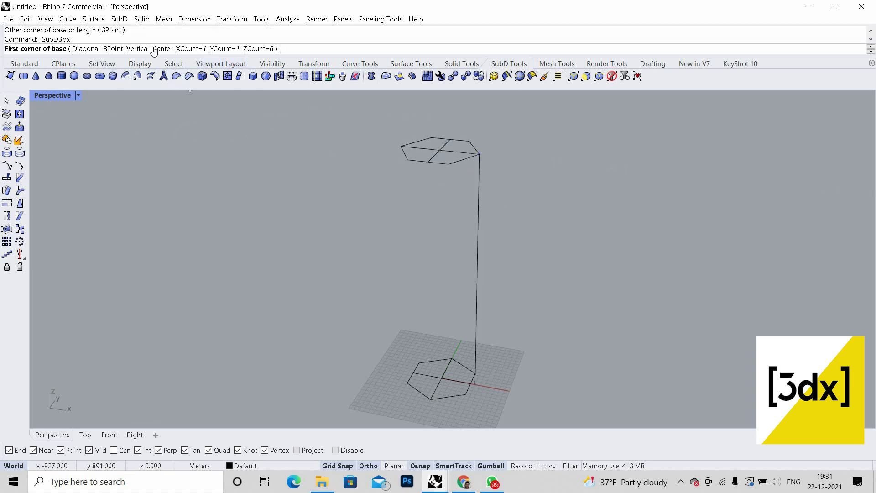
{"action": "left_click", "coordinate": [259, 49]}
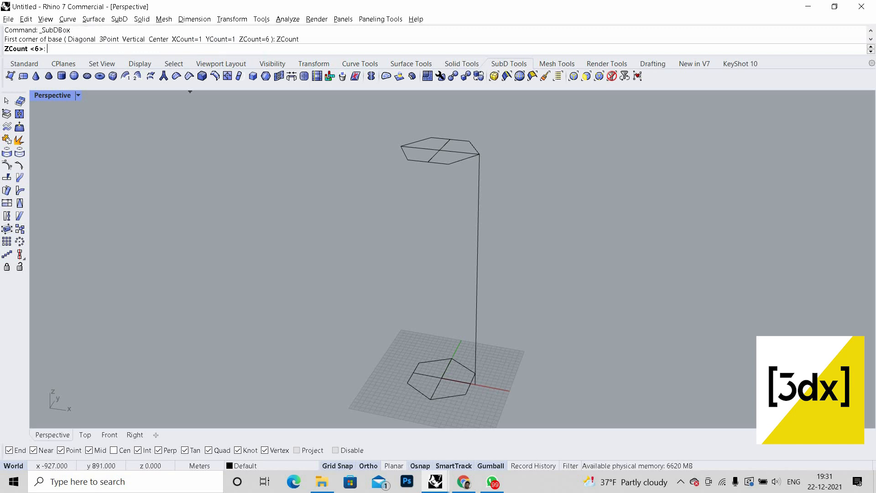
{"action": "type", "text": "3"}
{"action": "key", "text": "Return"}
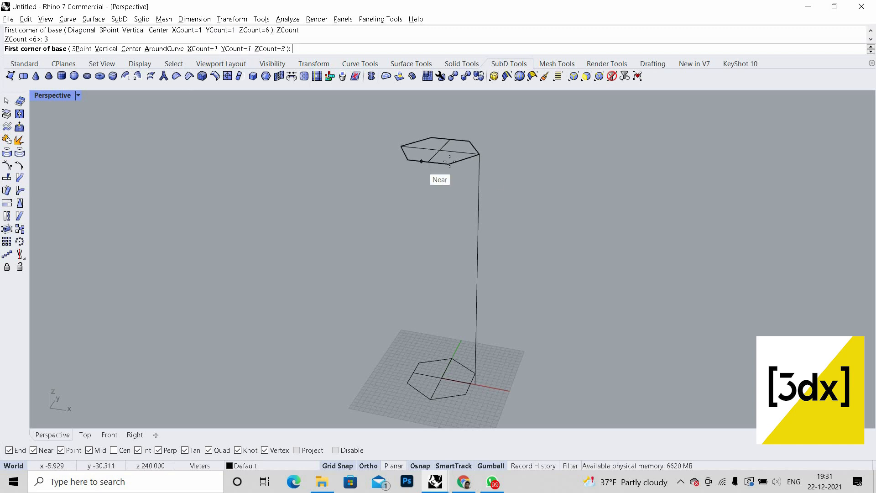
{"action": "left_click", "coordinate": [426, 164]}
{"action": "left_click", "coordinate": [479, 155]}
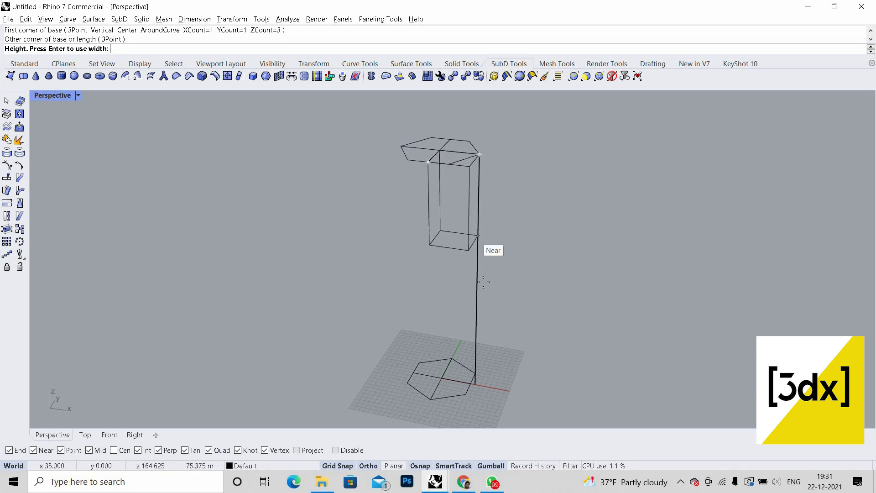
{"action": "key", "text": "Escape"}
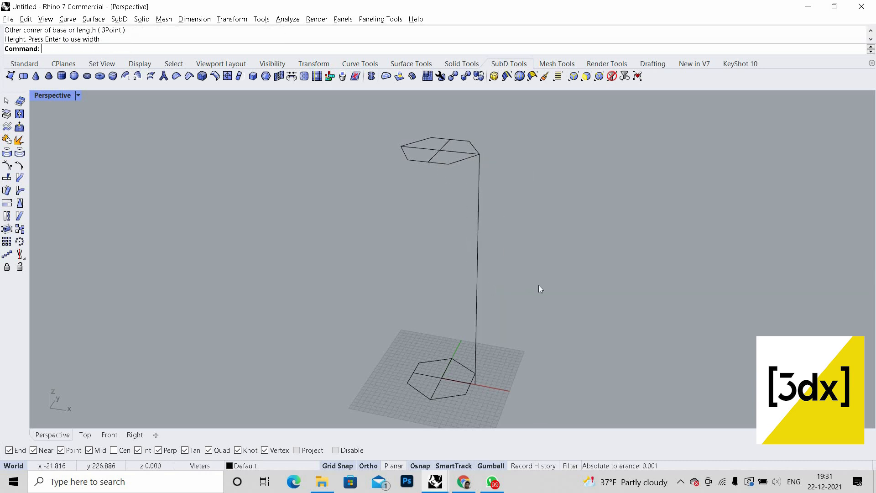
Step: Set the perspective view to Shaded display and toggle the SubD box from smooth to flat display
{"action": "left_click", "coordinate": [78, 96]}
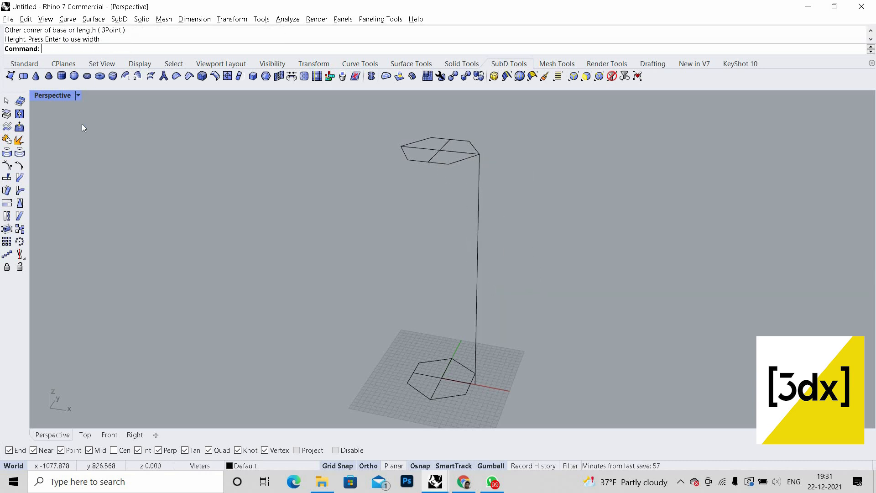
{"action": "left_click", "coordinate": [98, 131]}
{"action": "scroll", "coordinate": [388, 226], "scroll_direction": "down", "scroll_amount": 5}
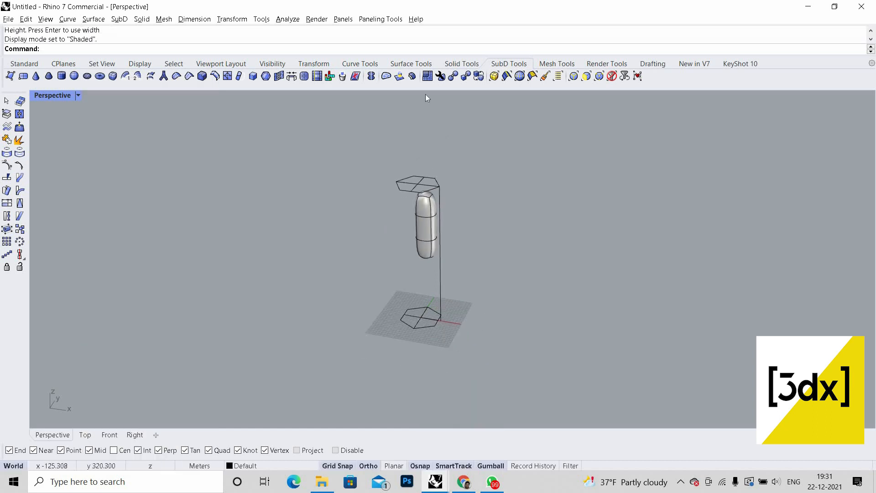
{"action": "scroll", "coordinate": [437, 224], "scroll_direction": "up", "scroll_amount": 5}
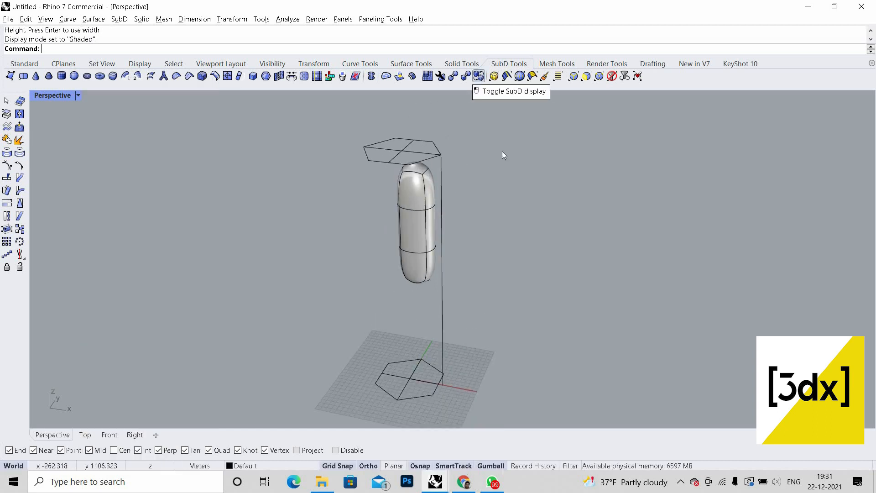
{"action": "left_click", "coordinate": [479, 77]}
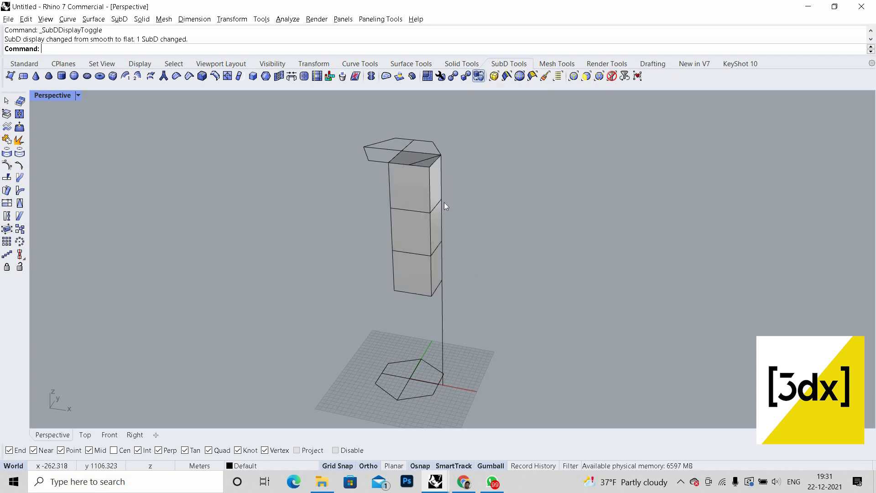
Step: Copy the SubD box from its top front corner to its bottom front corner, stacking the copy directly underneath
{"action": "left_click", "coordinate": [427, 242]}
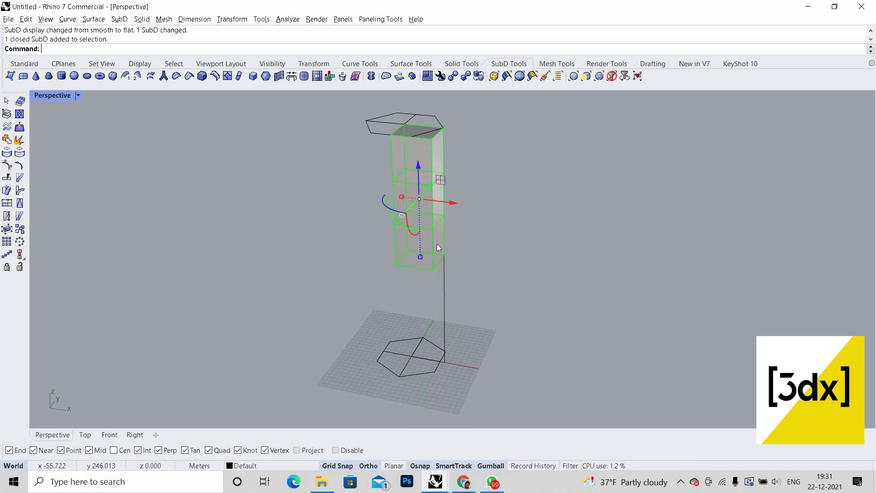
{"action": "type", "text": "opy"}
{"action": "key", "text": "Return"}
{"action": "left_click", "coordinate": [431, 139]}
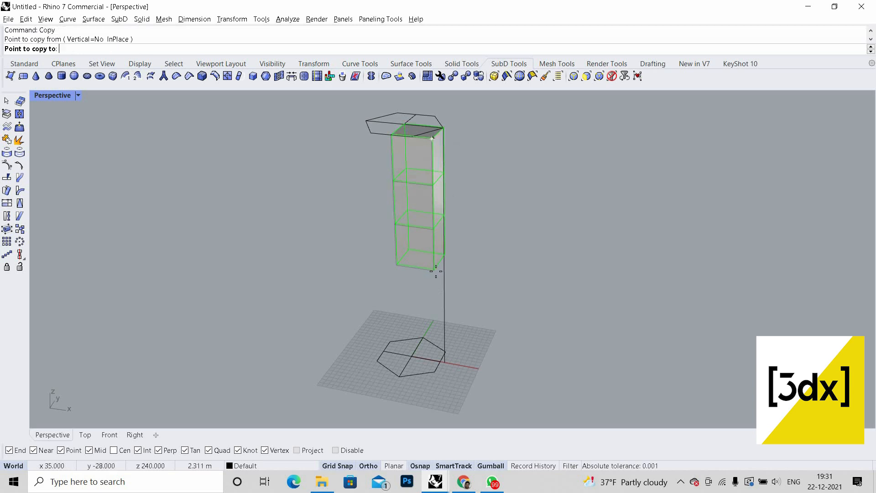
{"action": "left_click", "coordinate": [434, 270]}
{"action": "key", "text": "Return"}
{"action": "left_click", "coordinate": [458, 254]}
{"action": "scroll", "coordinate": [453, 270], "scroll_direction": "up", "scroll_amount": 5}
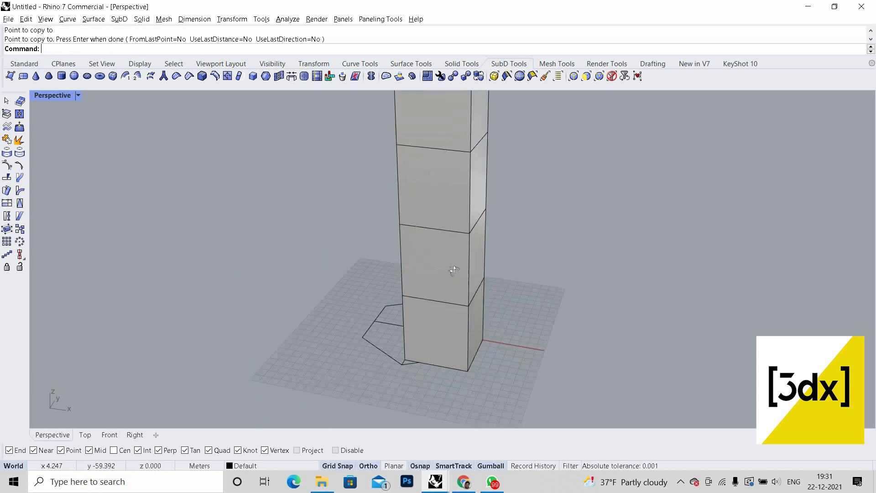
{"action": "scroll", "coordinate": [453, 270], "scroll_direction": "down", "scroll_amount": 5}
{"action": "scroll", "coordinate": [429, 219], "scroll_direction": "down", "scroll_amount": 5}
{"action": "scroll", "coordinate": [477, 201], "scroll_direction": "up", "scroll_amount": 5}
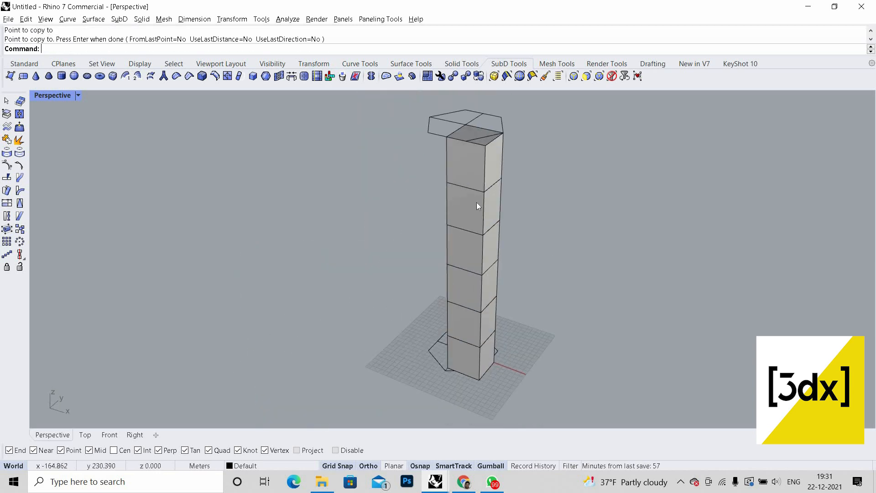
Step: Examine how the two stacked SubD boxes fill the height between the upper and base hexagons
{"action": "left_click", "coordinate": [473, 213]}
{"action": "key", "text": "Escape"}
{"action": "scroll", "coordinate": [475, 208], "scroll_direction": "down", "scroll_amount": 2}
{"action": "scroll", "coordinate": [478, 197], "scroll_direction": "up", "scroll_amount": 3}
{"action": "scroll", "coordinate": [475, 187], "scroll_direction": "down", "scroll_amount": 3}
{"action": "right_click_drag", "start_coordinate": [461, 205], "coordinate": [475, 194]}
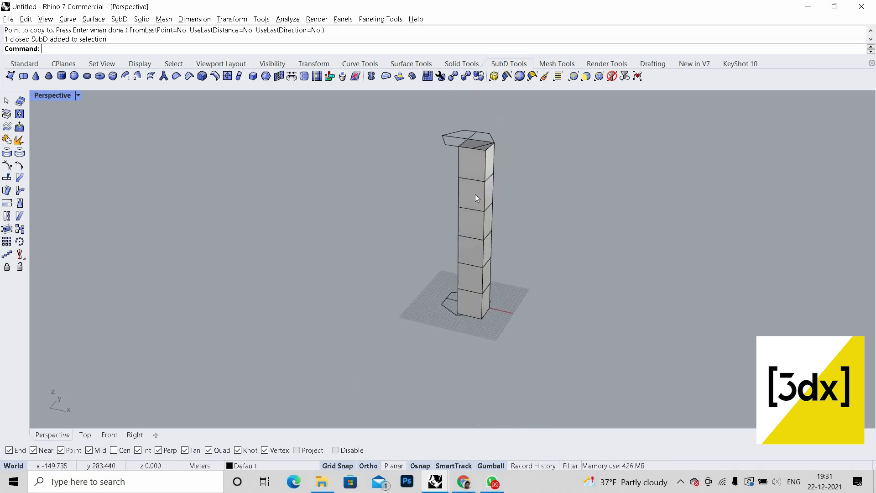
{"action": "scroll", "coordinate": [495, 137], "scroll_direction": "up", "scroll_amount": 4}
{"action": "left_click", "coordinate": [477, 210]}
{"action": "key", "text": "Escape"}
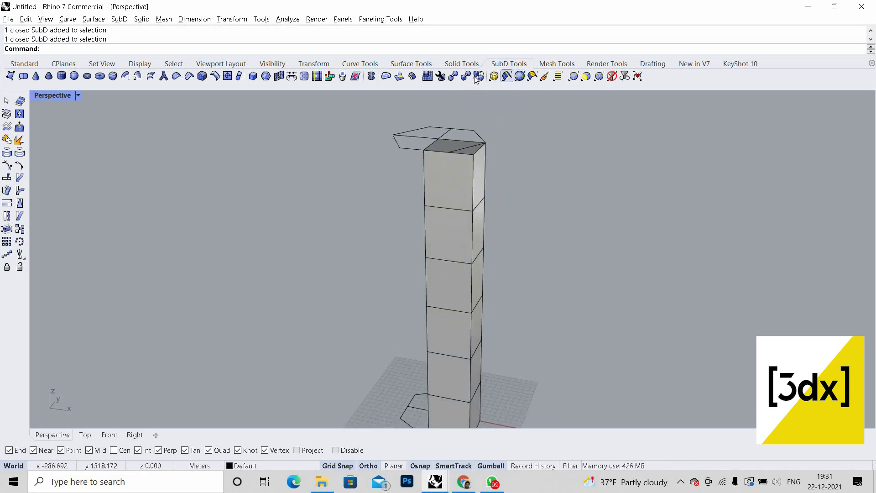
Step: Preview both SubD boxes in smooth display, and return them to flat display
{"action": "left_click", "coordinate": [478, 76]}
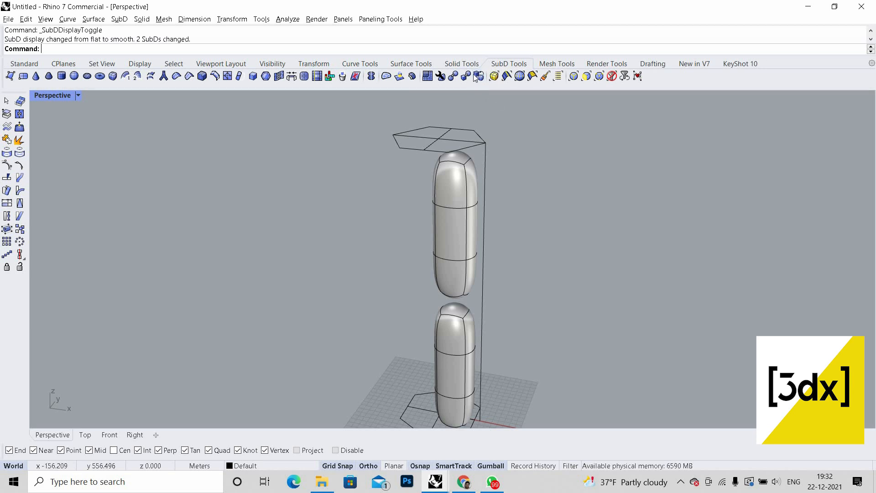
{"action": "key", "text": "Tab"}
{"action": "scroll", "coordinate": [442, 151], "scroll_direction": "up", "scroll_amount": 4}
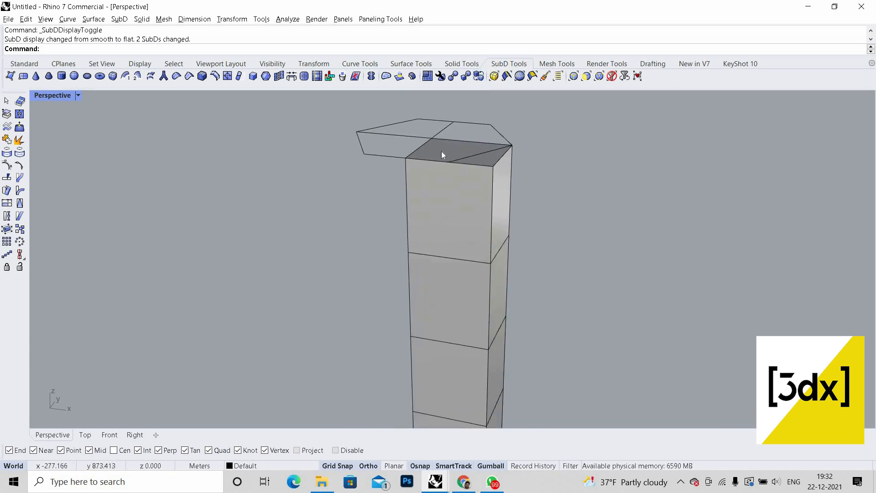
Step: Turn on the edge selection filter, test face selection on the upper SubD box, and return the filter to curves and edges only
{"action": "scroll", "coordinate": [442, 151], "scroll_direction": "down", "scroll_amount": 2}
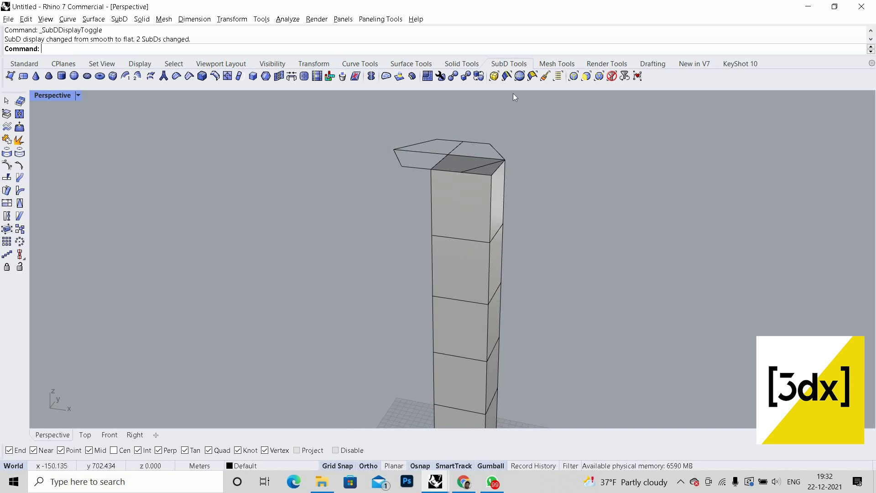
{"action": "left_click", "coordinate": [574, 76]}
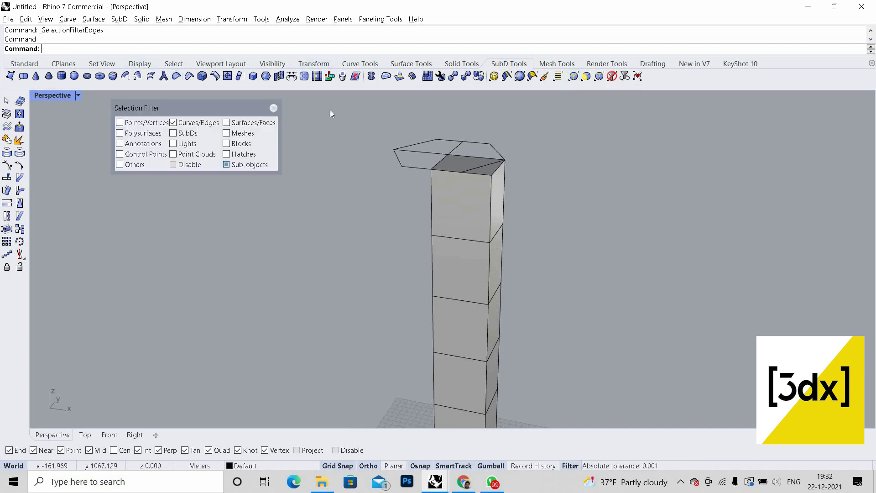
{"action": "left_click", "coordinate": [258, 124]}
{"action": "left_click", "coordinate": [438, 174]}
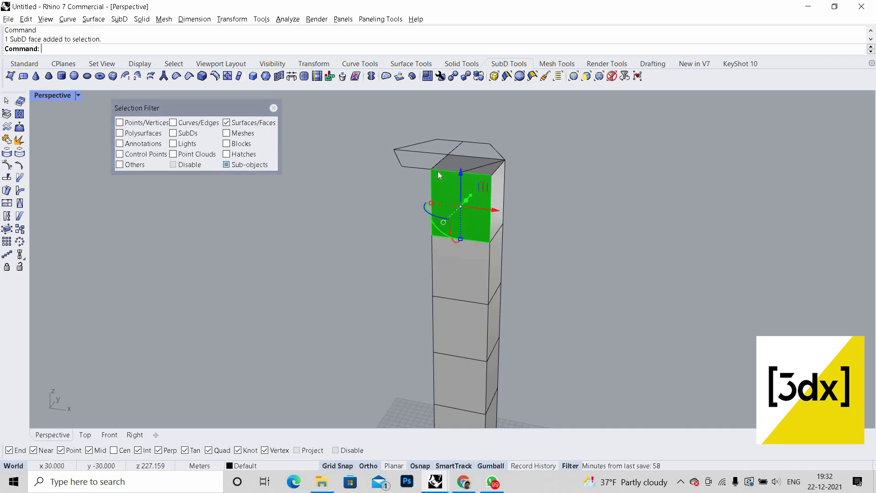
{"action": "left_click", "coordinate": [498, 194]}
{"action": "left_click", "coordinate": [227, 123]}
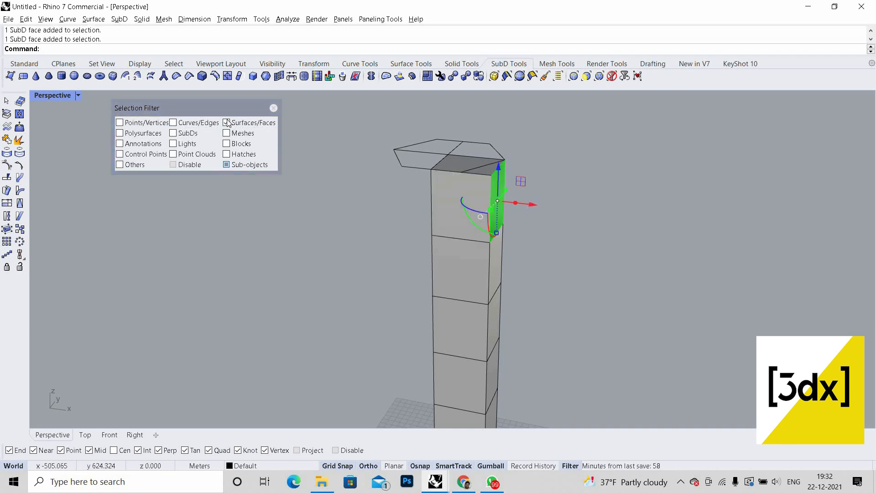
{"action": "left_click", "coordinate": [174, 124]}
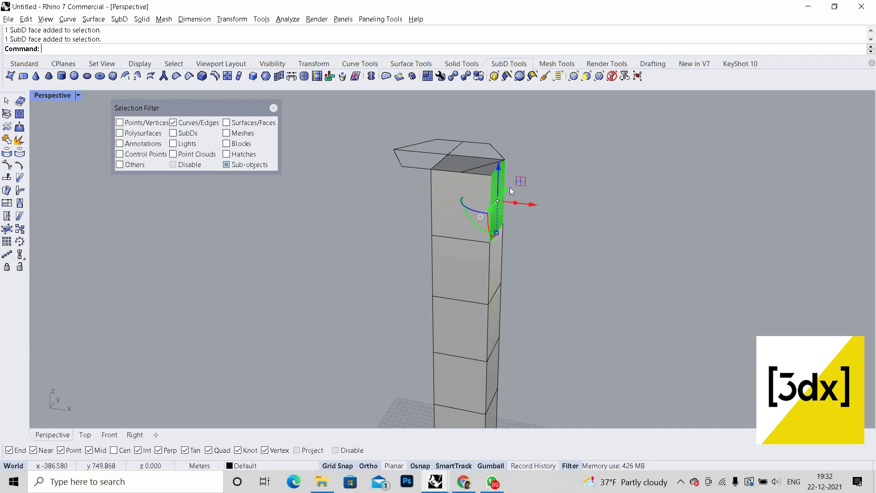
{"action": "key", "text": "Escape"}
Step: Try to select the upper SubD box's vertical corner edges with a crossing selection and extend them to full edge loops
{"action": "scroll", "coordinate": [494, 179], "scroll_direction": "up", "scroll_amount": 2}
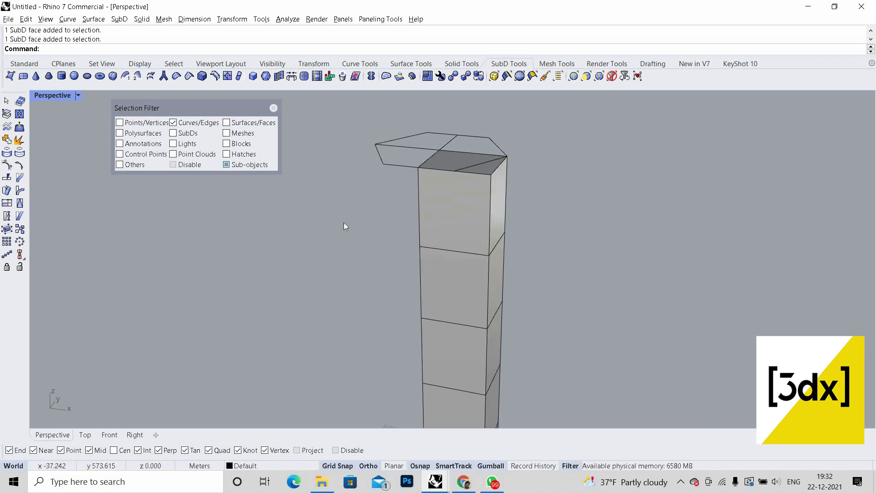
{"action": "double_click", "coordinate": [513, 237]}
{"action": "scroll", "coordinate": [525, 224], "scroll_direction": "down", "scroll_amount": 2}
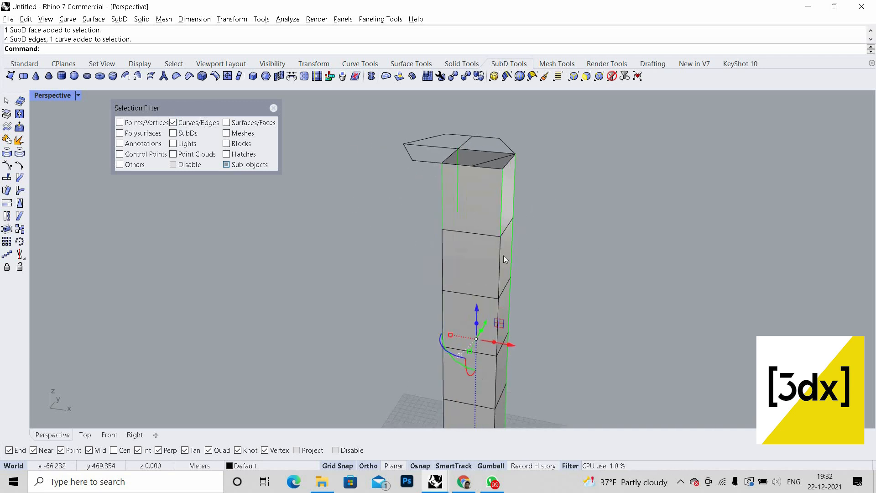
{"action": "scroll", "coordinate": [506, 229], "scroll_direction": "up", "scroll_amount": 2}
{"action": "scroll", "coordinate": [466, 226], "scroll_direction": "down", "scroll_amount": 5}
{"action": "scroll", "coordinate": [474, 219], "scroll_direction": "up", "scroll_amount": 3}
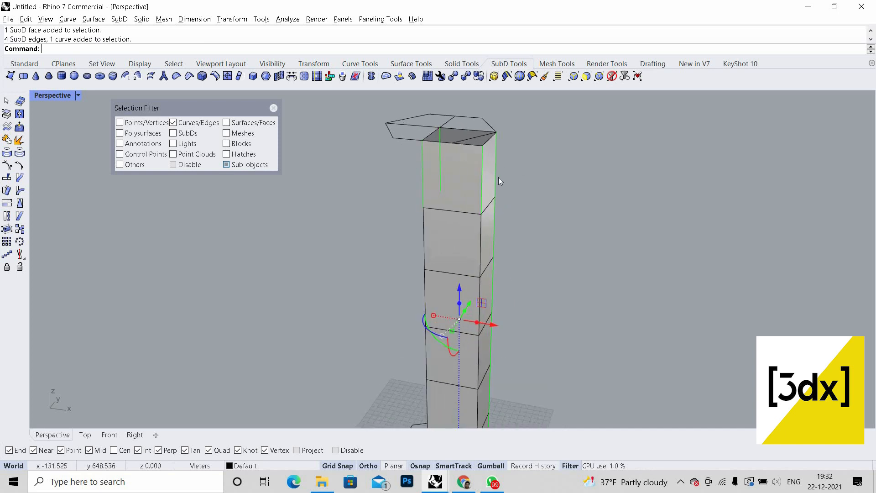
{"action": "scroll", "coordinate": [497, 179], "scroll_direction": "up", "scroll_amount": 3}
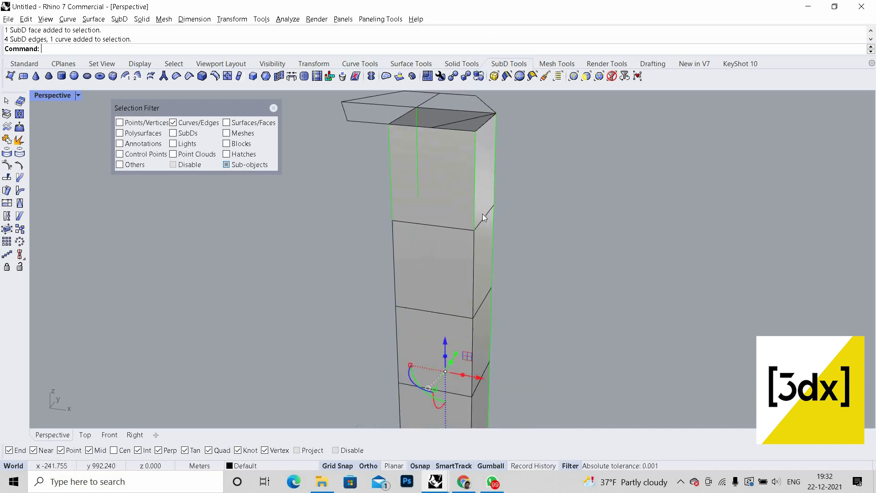
{"action": "scroll", "coordinate": [479, 228], "scroll_direction": "down", "scroll_amount": 2}
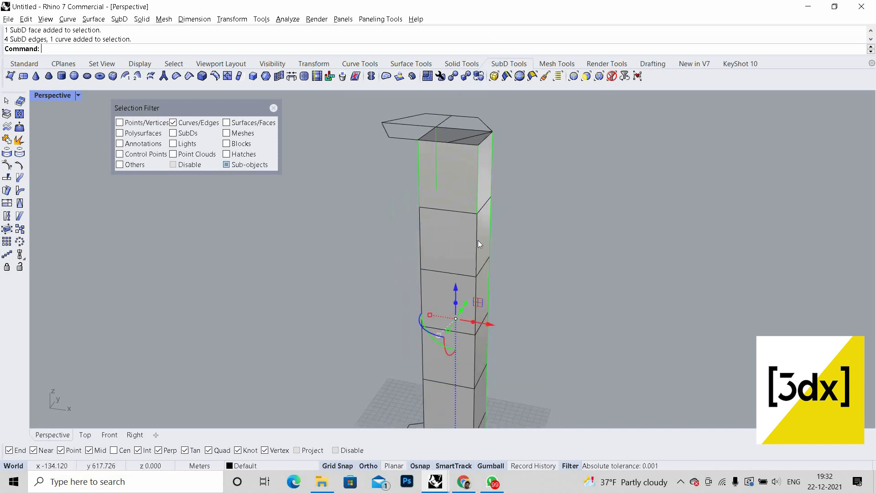
{"action": "left_click", "coordinate": [507, 76]}
{"action": "scroll", "coordinate": [507, 76], "scroll_direction": "down", "scroll_amount": 4}
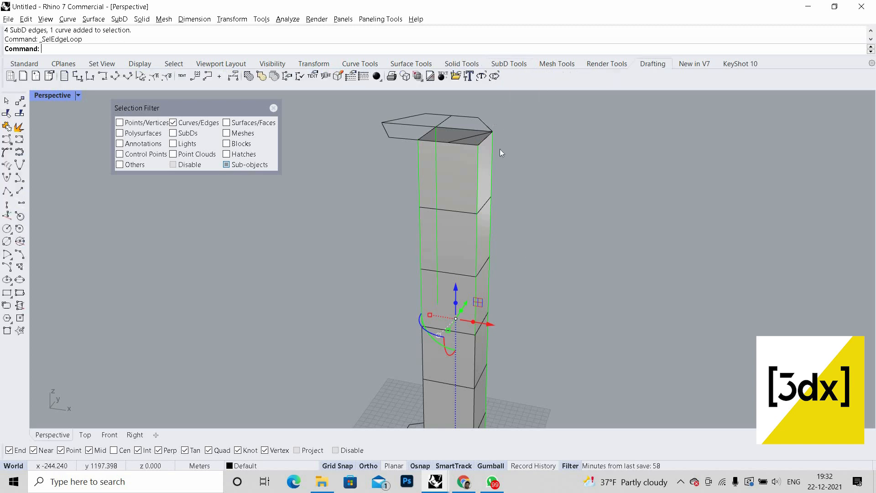
{"action": "scroll", "coordinate": [514, 254], "scroll_direction": "down", "scroll_amount": 5}
{"action": "scroll", "coordinate": [512, 260], "scroll_direction": "up", "scroll_amount": 6}
{"action": "key", "text": "Escape"}
{"action": "scroll", "coordinate": [518, 194], "scroll_direction": "down", "scroll_amount": 3}
{"action": "right_click_drag", "start_coordinate": [484, 134], "coordinate": [500, 210], "text": "shift"}
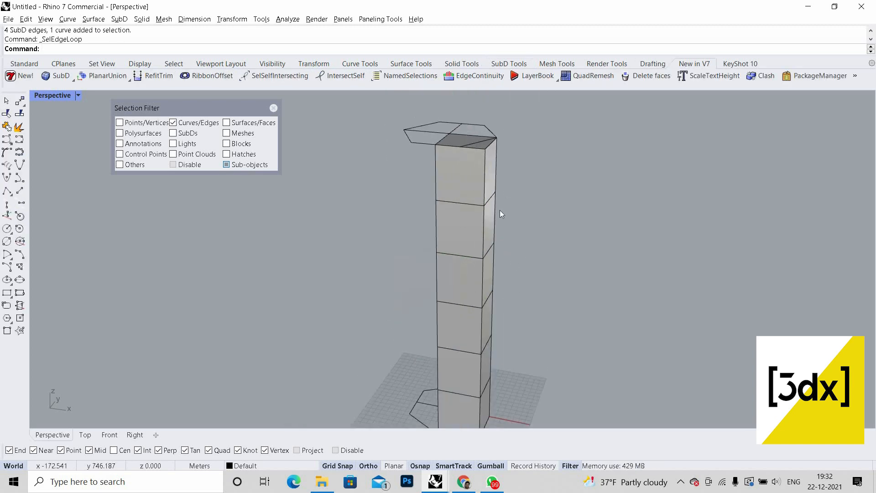
{"action": "scroll", "coordinate": [500, 210], "scroll_direction": "up", "scroll_amount": 1}
{"action": "left_click", "coordinate": [489, 211]}
{"action": "key", "text": "Escape"}
{"action": "scroll", "coordinate": [516, 154], "scroll_direction": "down", "scroll_amount": 2}
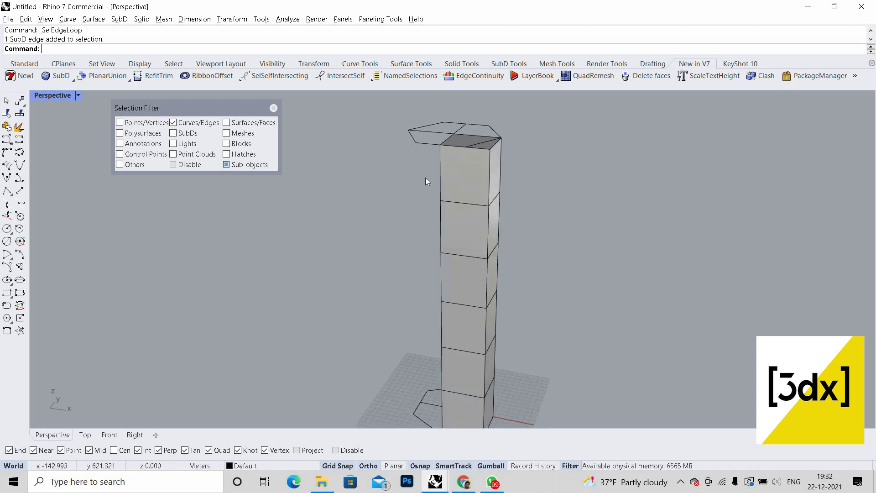
{"action": "left_click", "coordinate": [500, 167]}
{"action": "left_click", "coordinate": [531, 197]}
{"action": "scroll", "coordinate": [535, 153], "scroll_direction": "down", "scroll_amount": 4}
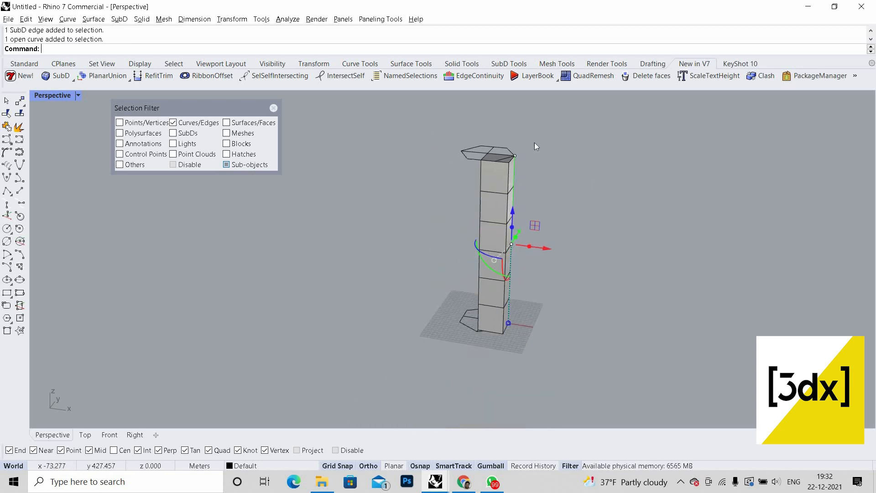
{"action": "scroll", "coordinate": [543, 151], "scroll_direction": "up", "scroll_amount": 3}
{"action": "key", "text": "Escape"}
{"action": "scroll", "coordinate": [575, 160], "scroll_direction": "up", "scroll_amount": 2}
{"action": "right_click_drag", "start_coordinate": [549, 152], "coordinate": [584, 182], "text": "shift"}
{"action": "scroll", "coordinate": [592, 197], "scroll_direction": "up", "scroll_amount": 2}
{"action": "left_click_drag", "start_coordinate": [575, 180], "coordinate": [461, 164]}
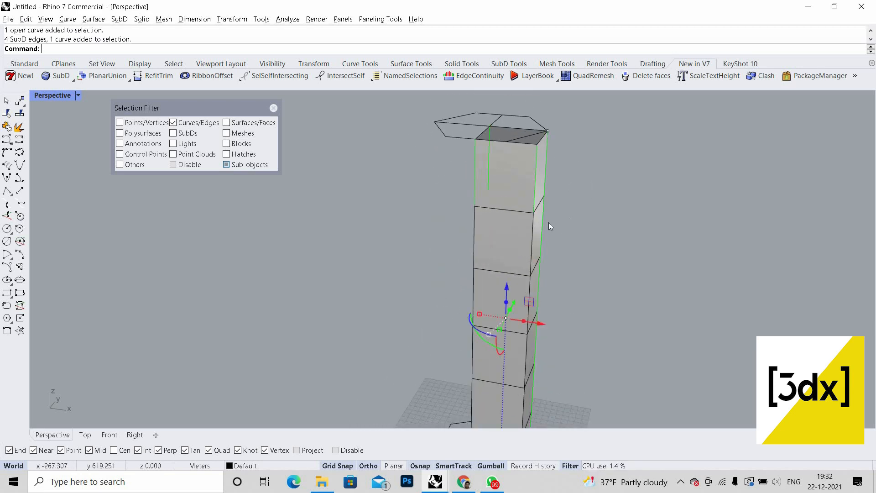
{"action": "scroll", "coordinate": [539, 224], "scroll_direction": "down", "scroll_amount": 3}
{"action": "right_click_drag", "start_coordinate": [539, 223], "coordinate": [514, 238], "text": "shift"}
{"action": "scroll", "coordinate": [512, 233], "scroll_direction": "up", "scroll_amount": 2}
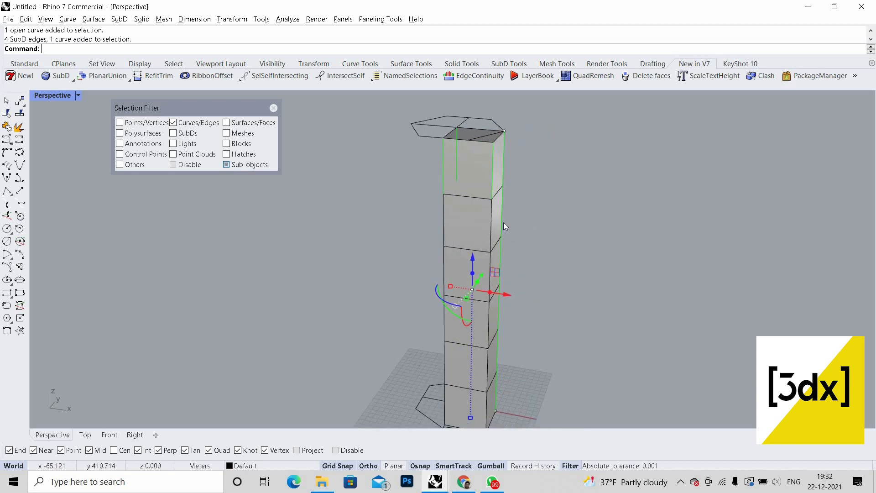
Step: Isolate the vertical open curve that overlaps the tower's rear corner edge and hide it
{"action": "left_click", "coordinate": [503, 224]}
{"action": "scroll", "coordinate": [493, 223], "scroll_direction": "up", "scroll_amount": 2}
{"action": "scroll", "coordinate": [499, 210], "scroll_direction": "down", "scroll_amount": 2}
{"action": "key", "text": "Escape"}
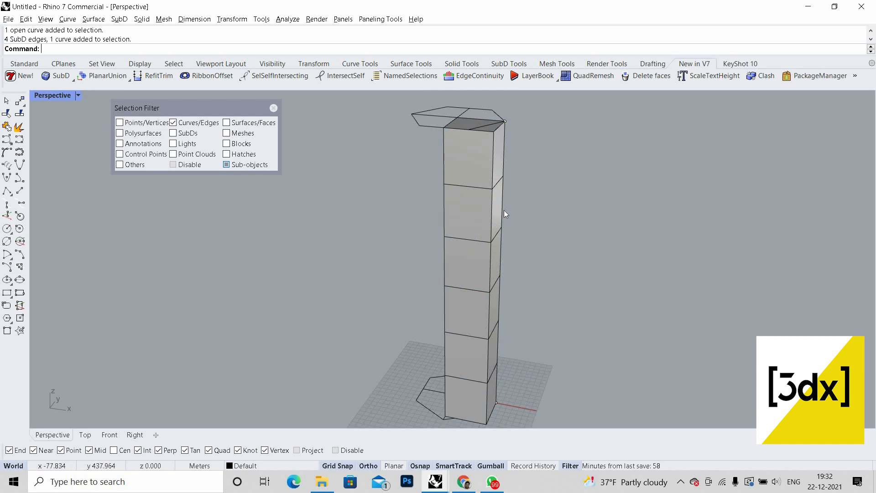
{"action": "left_click", "coordinate": [504, 210]}
{"action": "left_click", "coordinate": [504, 210]}
{"action": "middle_click", "coordinate": [504, 210]}
{"action": "left_click", "coordinate": [479, 207]}
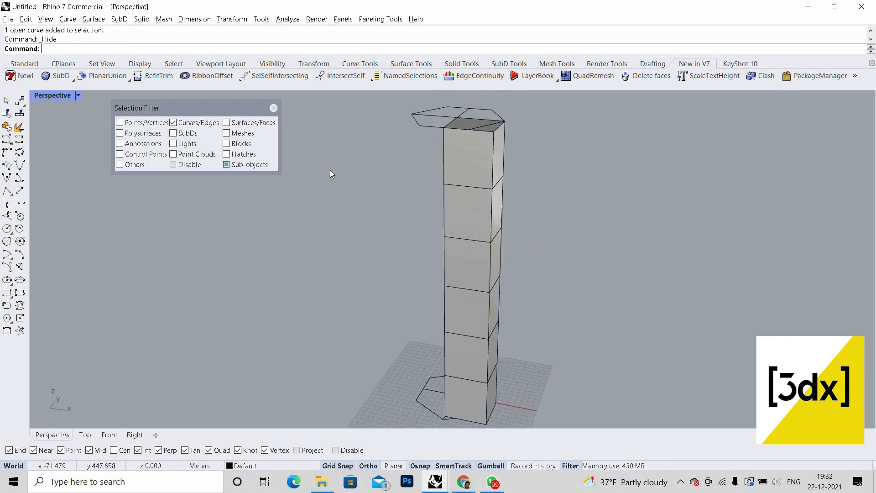
Step: Select the four vertical edges of the uppermost segment and extend the selection to edge loops down the upper SubD box
{"action": "scroll", "coordinate": [501, 154], "scroll_direction": "up", "scroll_amount": 2}
{"action": "left_click_drag", "start_coordinate": [525, 160], "coordinate": [427, 146]}
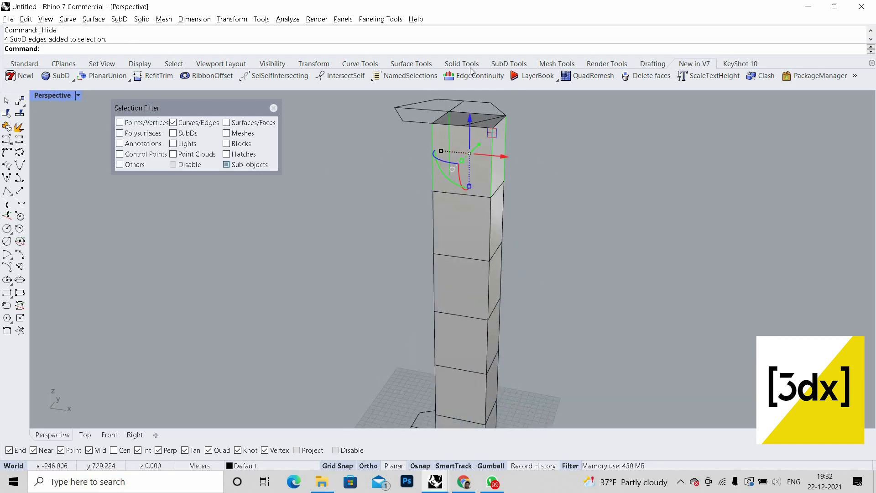
{"action": "left_click", "coordinate": [509, 63]}
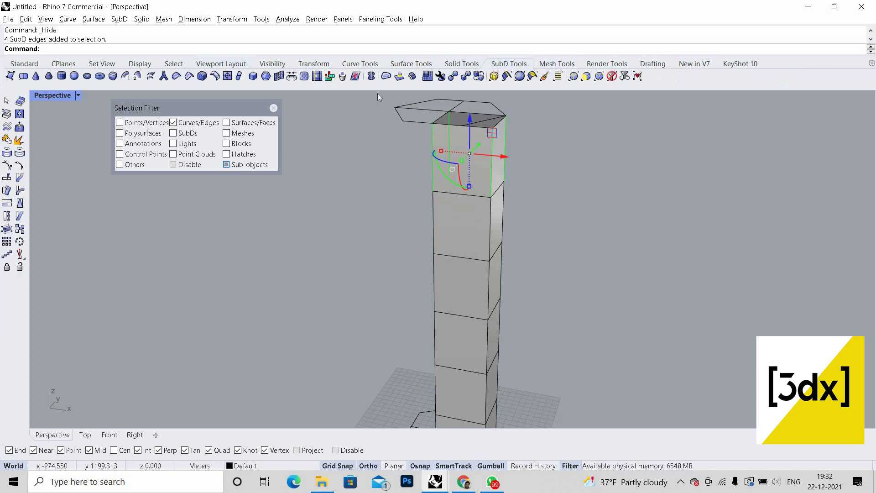
{"action": "left_click", "coordinate": [507, 76]}
{"action": "right_click_drag", "start_coordinate": [470, 229], "coordinate": [485, 160], "text": "shift"}
{"action": "scroll", "coordinate": [484, 161], "scroll_direction": "down", "scroll_amount": 3}
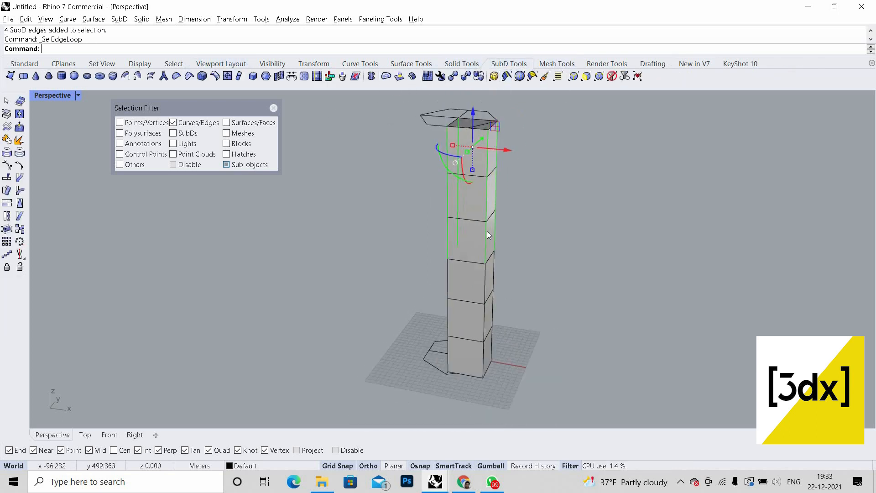
Step: Add the horizontal SubD edges where the two stacked boxes meet to the selection
{"action": "scroll", "coordinate": [487, 234], "scroll_direction": "up", "scroll_amount": 2}
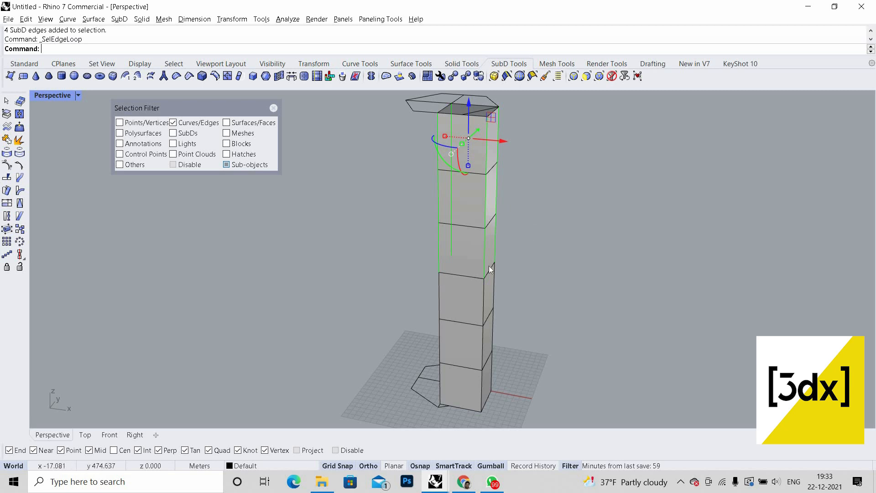
{"action": "scroll", "coordinate": [468, 250], "scroll_direction": "up", "scroll_amount": 3}
{"action": "scroll", "coordinate": [469, 251], "scroll_direction": "down", "scroll_amount": 6}
{"action": "scroll", "coordinate": [480, 210], "scroll_direction": "up", "scroll_amount": 5}
{"action": "left_click_drag", "start_coordinate": [388, 284], "coordinate": [579, 350]}
{"action": "scroll", "coordinate": [516, 269], "scroll_direction": "down", "scroll_amount": 7}
{"action": "scroll", "coordinate": [524, 228], "scroll_direction": "up", "scroll_amount": 7}
{"action": "scroll", "coordinate": [508, 208], "scroll_direction": "down", "scroll_amount": 5}
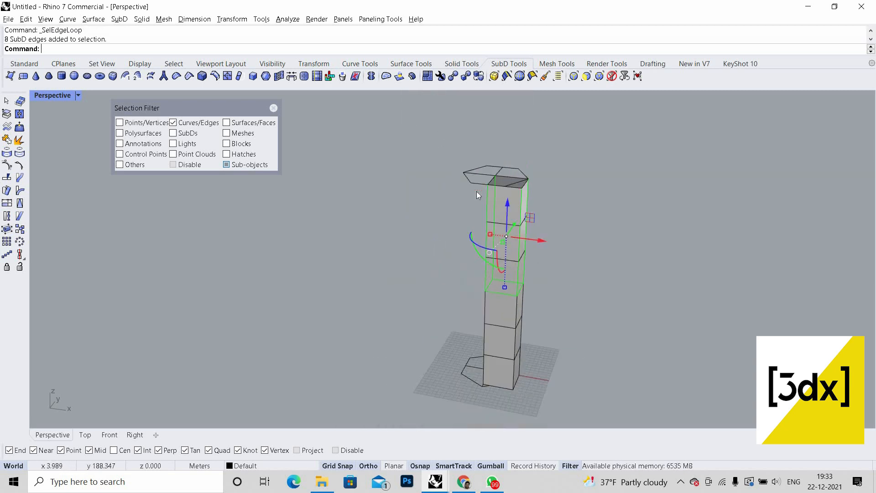
{"action": "scroll", "coordinate": [482, 187], "scroll_direction": "up", "scroll_amount": 3}
{"action": "scroll", "coordinate": [499, 191], "scroll_direction": "up", "scroll_amount": 3}
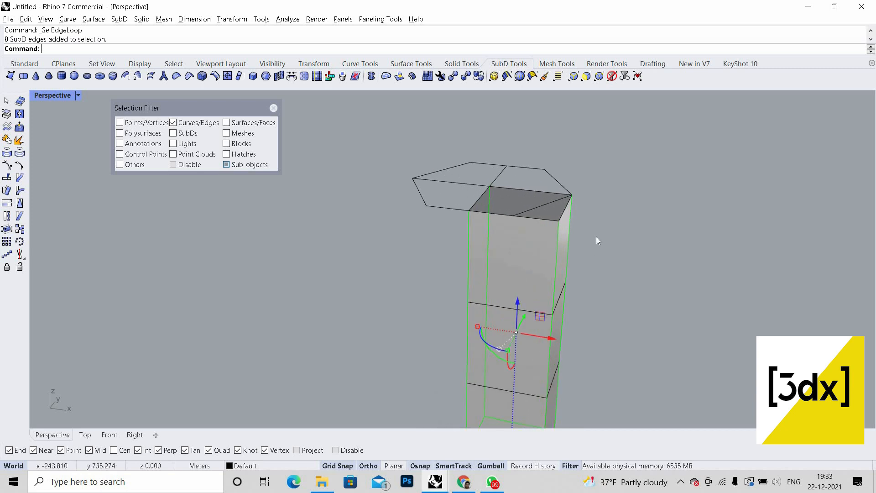
Step: Add the upper box's four top edges to the selection and sort out the overlapping hexagon curves picked with them
{"action": "left_click_drag", "start_coordinate": [459, 170], "coordinate": [596, 248], "text": "shift"}
{"action": "scroll", "coordinate": [548, 198], "scroll_direction": "up", "scroll_amount": 5}
{"action": "left_click", "coordinate": [544, 208], "text": "ctrl"}
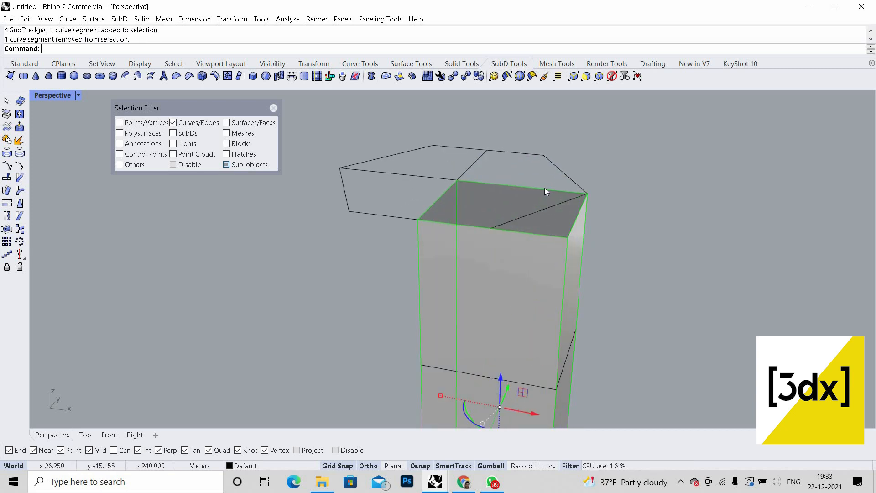
{"action": "left_click", "coordinate": [545, 187]}
{"action": "key", "text": "super"}
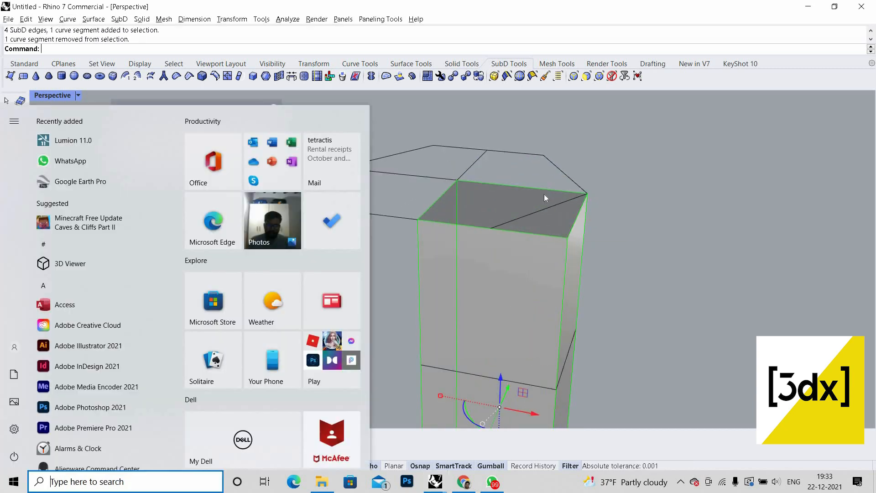
{"action": "key", "text": "super"}
{"action": "left_click", "coordinate": [550, 190]}
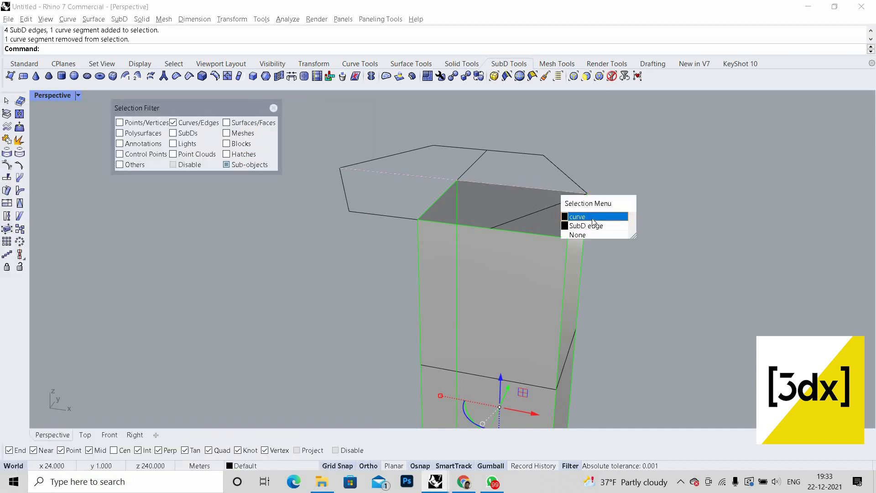
{"action": "left_click", "coordinate": [577, 217]}
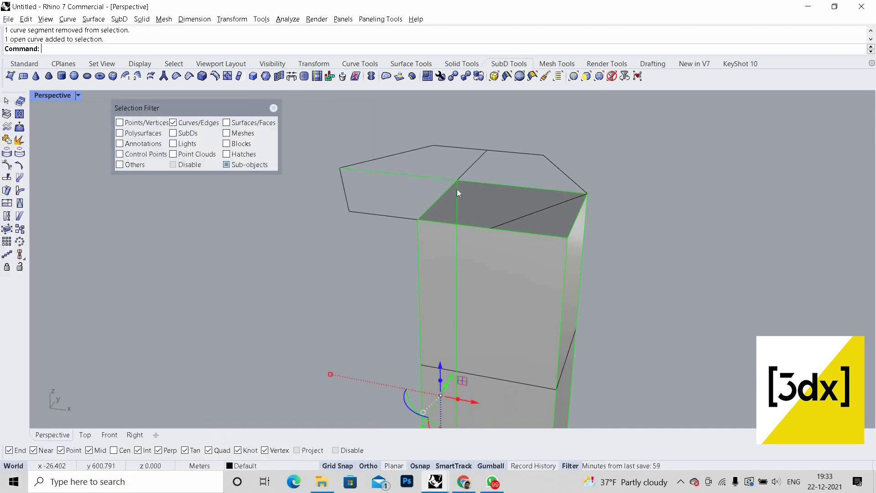
{"action": "left_click", "coordinate": [470, 214]}
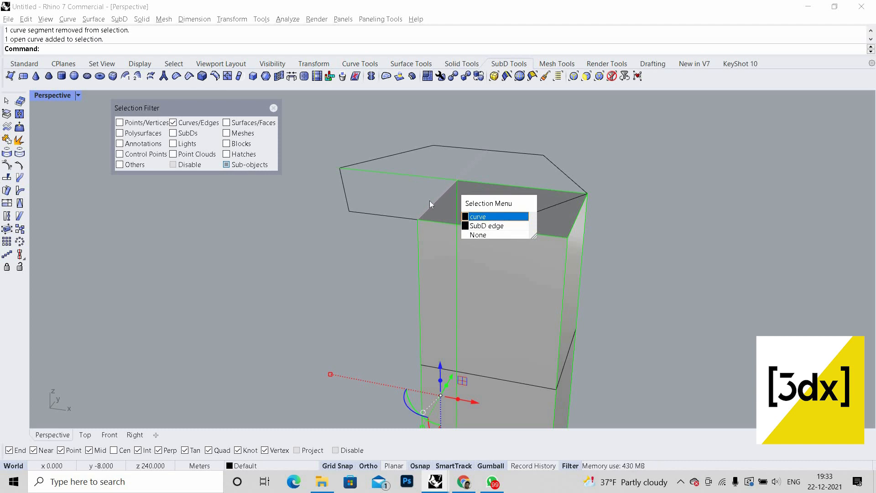
{"action": "left_click", "coordinate": [441, 224], "text": "ctrl+shift"}
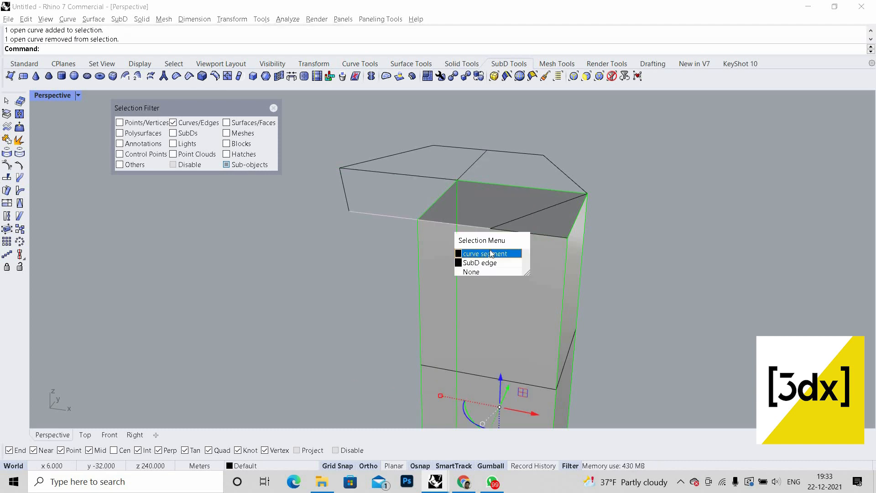
{"action": "left_click", "coordinate": [504, 253]}
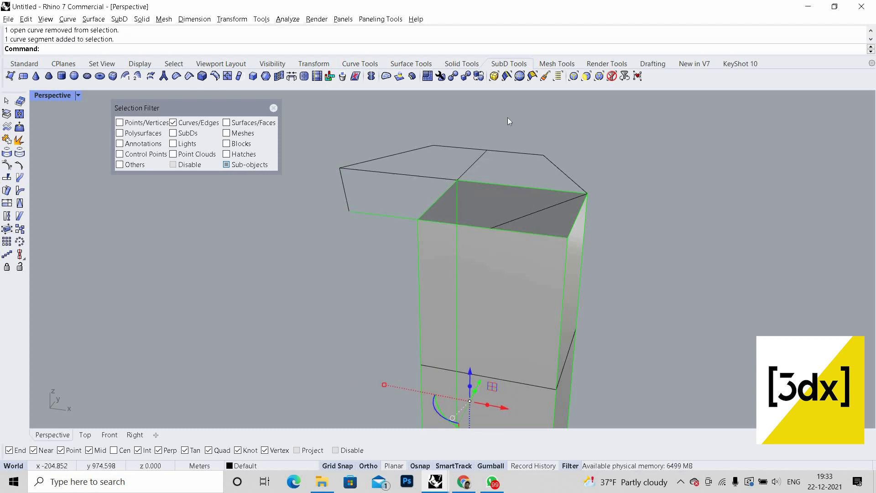
Step: Crease the selected edges of the two SubD boxes and switch both boxes to smooth display
{"action": "scroll", "coordinate": [459, 140], "scroll_direction": "down", "scroll_amount": 6}
{"action": "right_click_drag", "start_coordinate": [509, 386], "coordinate": [535, 299], "text": "shift"}
{"action": "scroll", "coordinate": [534, 298], "scroll_direction": "up", "scroll_amount": 3}
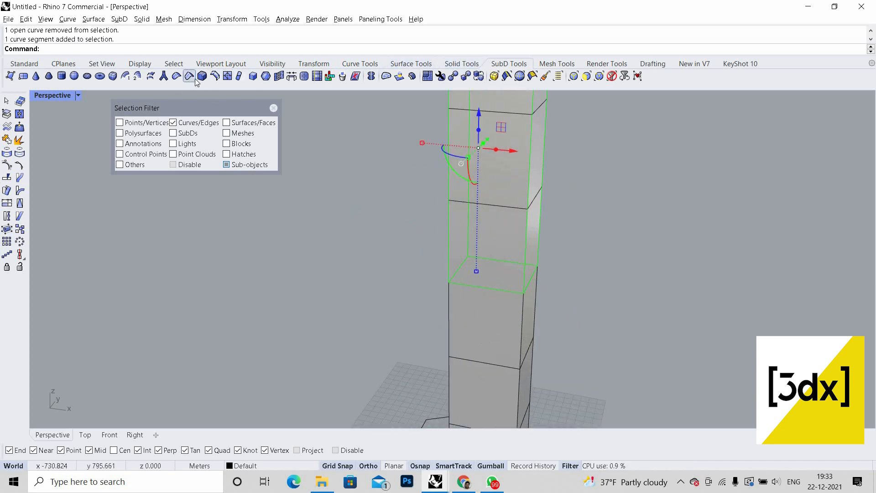
{"action": "scroll", "coordinate": [632, 312], "scroll_direction": "down", "scroll_amount": 4}
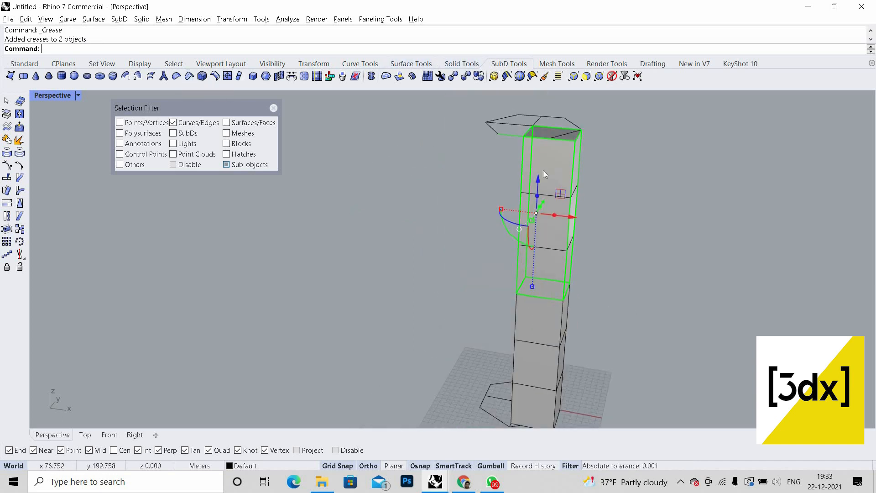
{"action": "key", "text": "Escape"}
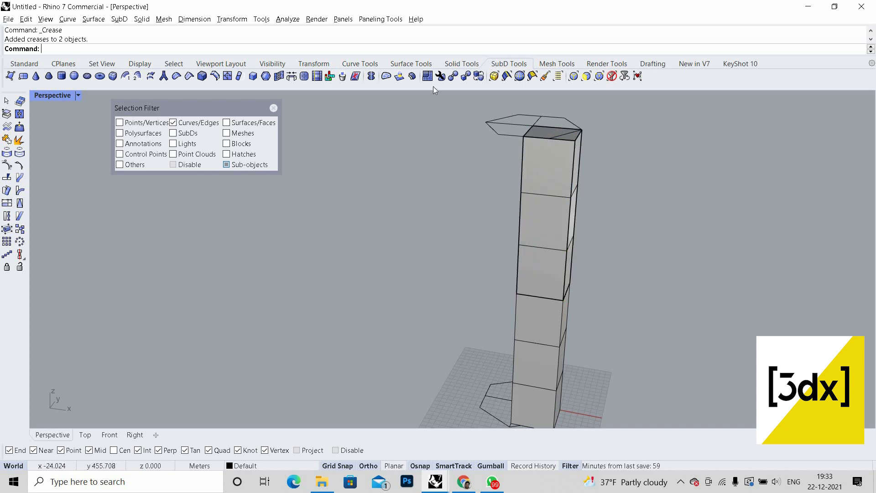
{"action": "left_click", "coordinate": [476, 76]}
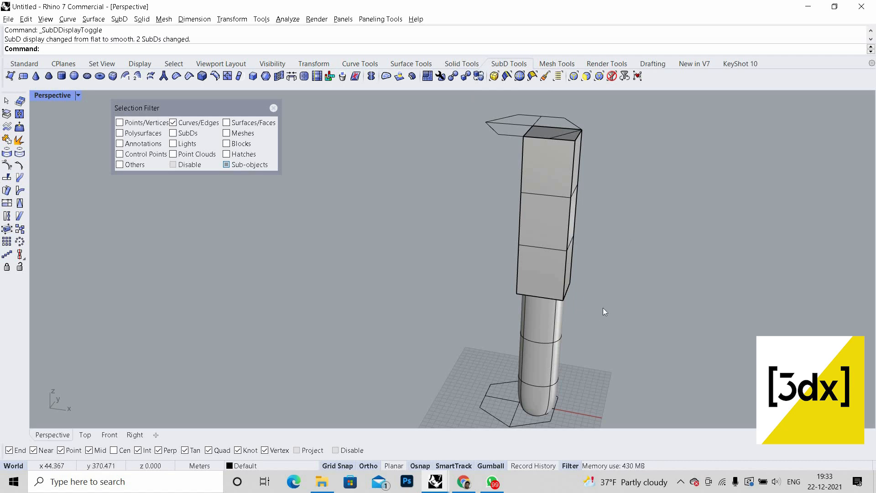
Step: Inspect the smooth SubD boxes and switch both back to flat display
{"action": "scroll", "coordinate": [534, 219], "scroll_direction": "down", "scroll_amount": 2}
{"action": "scroll", "coordinate": [465, 226], "scroll_direction": "up", "scroll_amount": 7}
{"action": "right_click_drag", "start_coordinate": [483, 144], "coordinate": [487, 157], "text": "shift"}
{"action": "scroll", "coordinate": [477, 146], "scroll_direction": "down", "scroll_amount": 7}
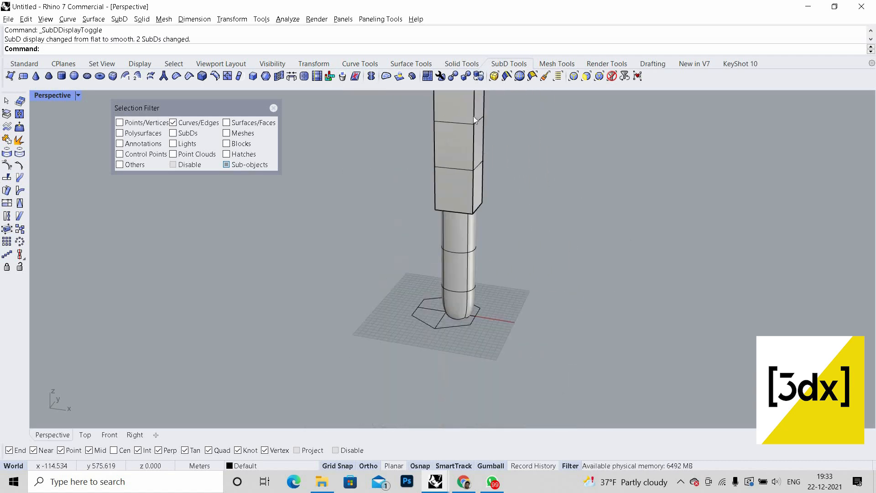
{"action": "scroll", "coordinate": [470, 183], "scroll_direction": "up", "scroll_amount": 3}
{"action": "scroll", "coordinate": [468, 199], "scroll_direction": "down", "scroll_amount": 5}
{"action": "scroll", "coordinate": [498, 128], "scroll_direction": "up", "scroll_amount": 4}
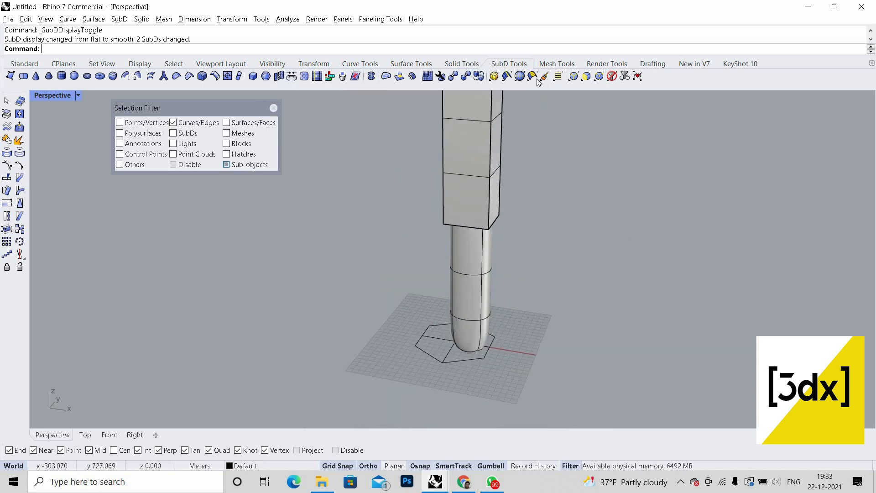
{"action": "key", "text": "Tab"}
{"action": "scroll", "coordinate": [505, 298], "scroll_direction": "down", "scroll_amount": 3}
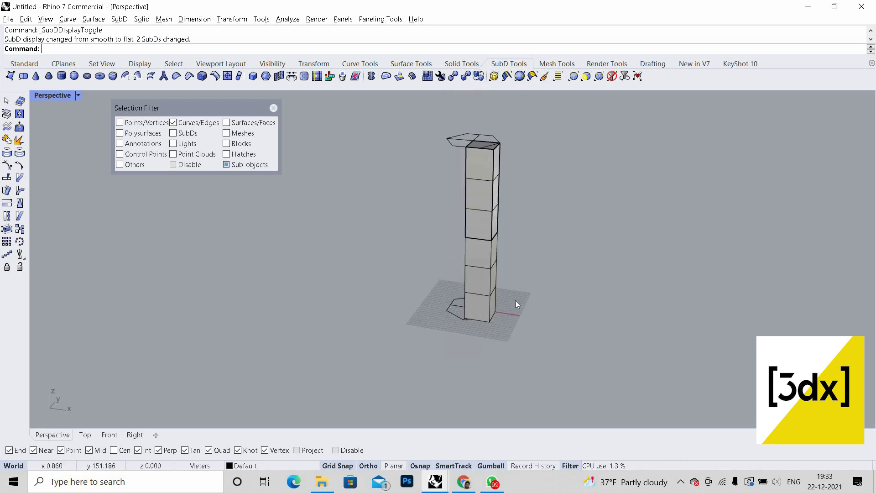
Step: Close the selection filter and move the lower SubD box out from under the upper one, clear of the base hexagon
{"action": "scroll", "coordinate": [481, 305], "scroll_direction": "up", "scroll_amount": 5}
{"action": "left_click", "coordinate": [506, 295]}
{"action": "key", "text": "Escape"}
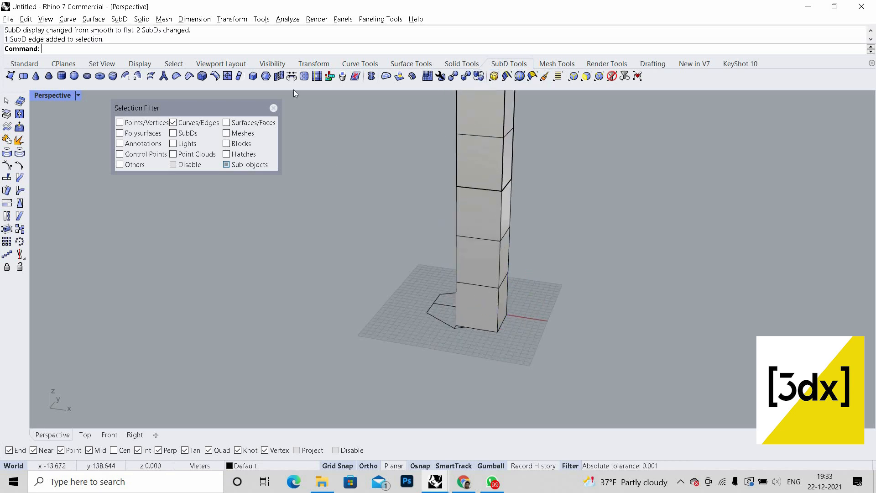
{"action": "left_click_drag", "start_coordinate": [496, 249], "coordinate": [724, 303]}
{"action": "left_click", "coordinate": [617, 230]}
{"action": "scroll", "coordinate": [617, 230], "scroll_direction": "down", "scroll_amount": 5}
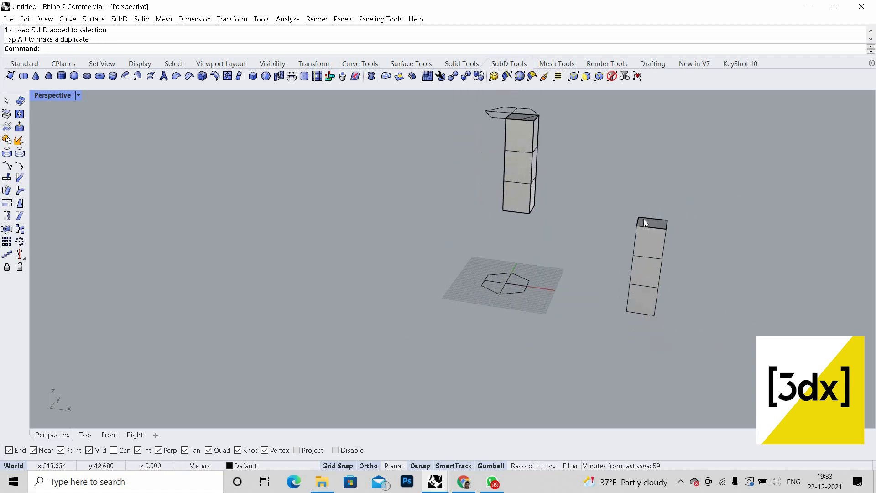
{"action": "right_click_drag", "start_coordinate": [592, 232], "coordinate": [580, 150]}
Step: Filter the selection to edges and select the lower box's top and bottom edges plus its full-height vertical edge loops
{"action": "left_click", "coordinate": [520, 76]}
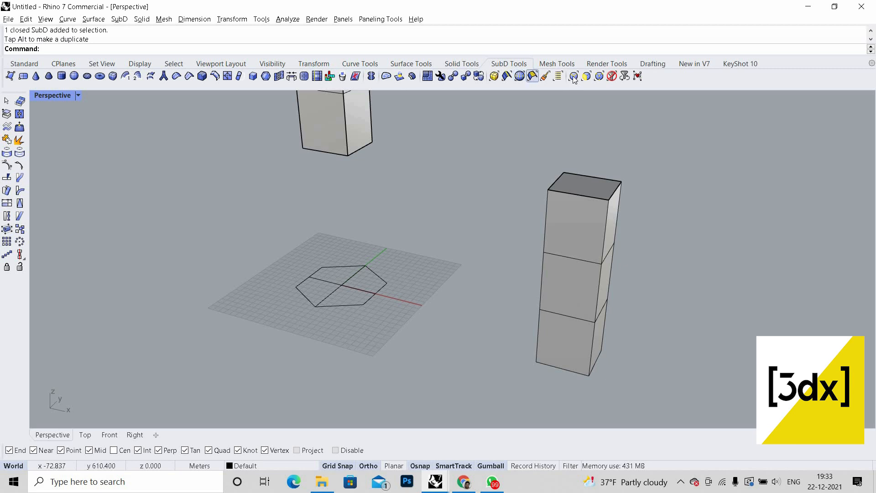
{"action": "left_click_drag", "start_coordinate": [507, 139], "coordinate": [703, 241]}
{"action": "right_click_drag", "start_coordinate": [676, 244], "coordinate": [690, 190], "text": "shift"}
{"action": "left_click_drag", "start_coordinate": [688, 188], "coordinate": [518, 73], "text": "shift"}
{"action": "left_click", "coordinate": [506, 76]}
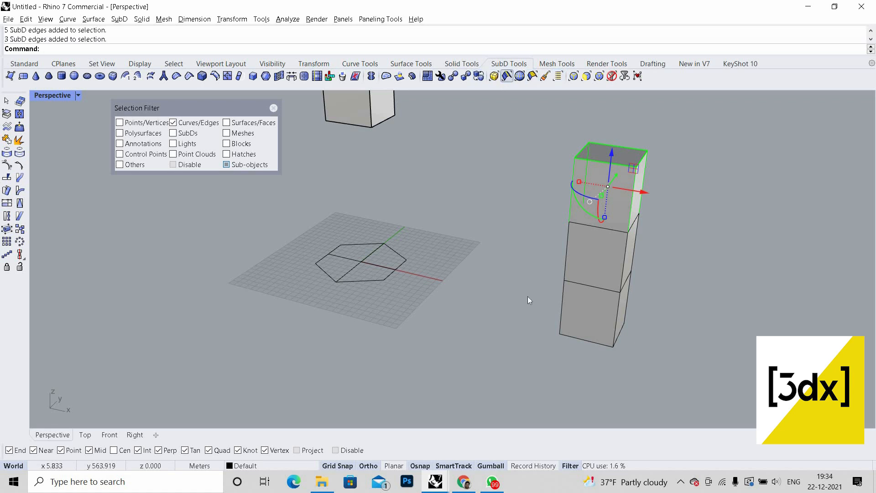
{"action": "left_click_drag", "start_coordinate": [528, 293], "coordinate": [753, 391]}
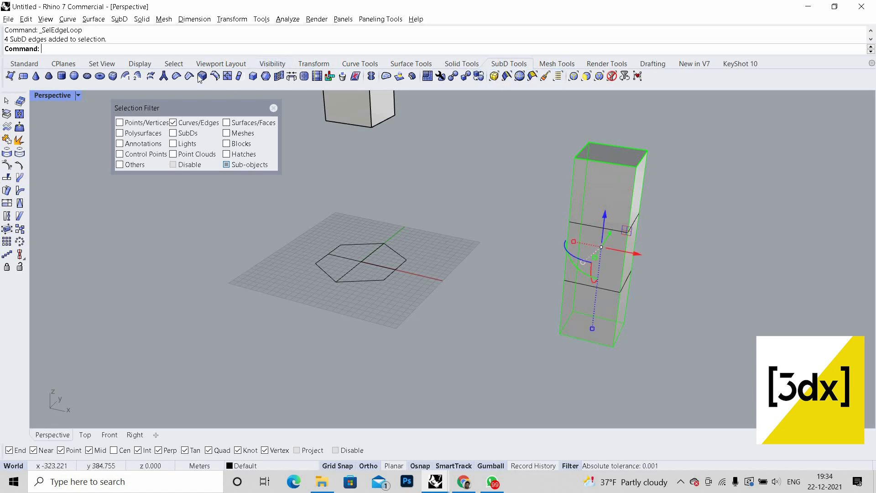
Step: Crease the selected edges of the lower SubD box, close the selection filter and clear the selection
{"action": "left_click", "coordinate": [214, 75]}
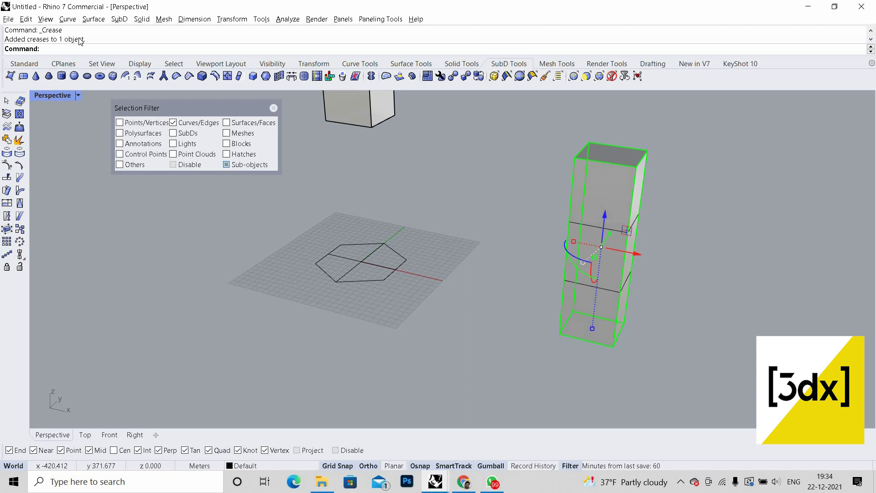
{"action": "left_click", "coordinate": [274, 109]}
{"action": "left_click", "coordinate": [687, 314]}
Step: Move the creased box by its bottom corner vertex back to the base hexagon's centre, beneath the upper box
{"action": "left_click", "coordinate": [593, 305]}
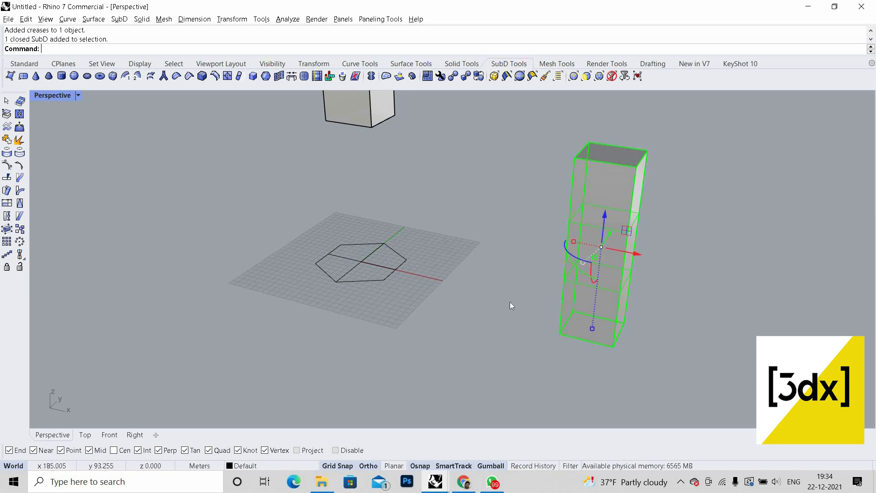
{"action": "right_click_drag", "start_coordinate": [510, 303], "coordinate": [496, 287]}
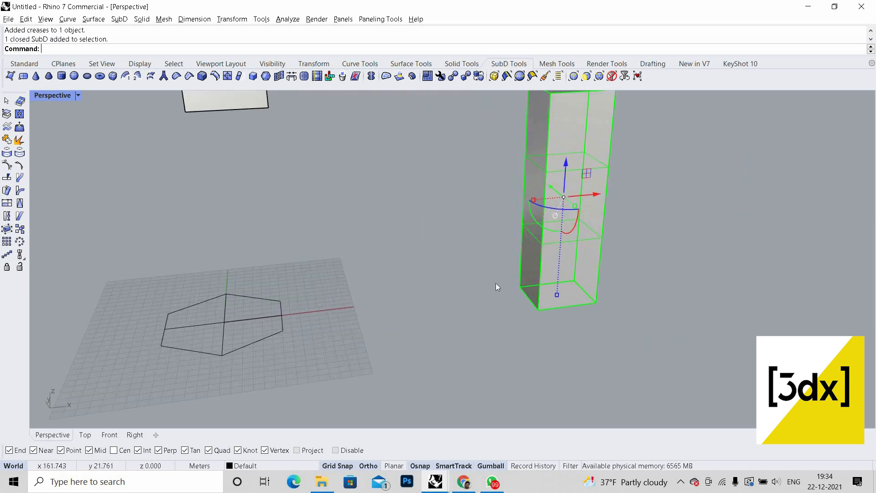
{"action": "type", "text": "ove"}
{"action": "key", "text": "Return"}
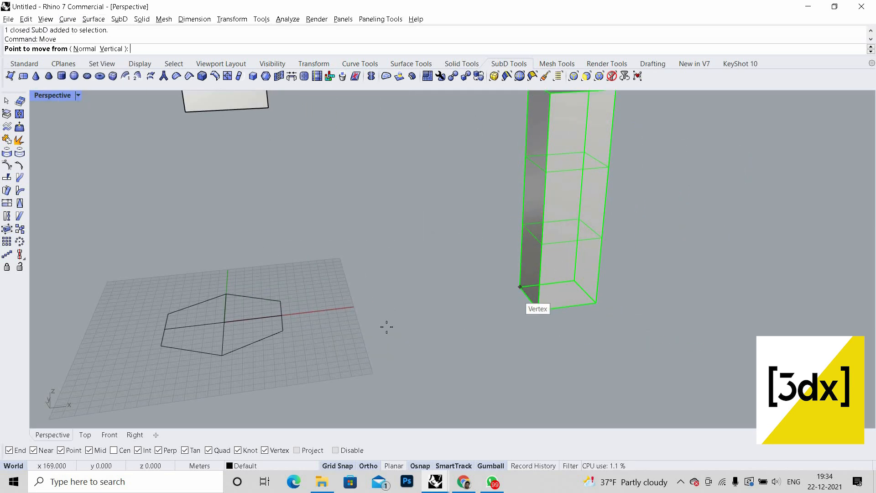
{"action": "left_click", "coordinate": [520, 287]}
{"action": "scroll", "coordinate": [587, 291], "scroll_direction": "down", "scroll_amount": 1}
{"action": "scroll", "coordinate": [278, 336], "scroll_direction": "up", "scroll_amount": 3}
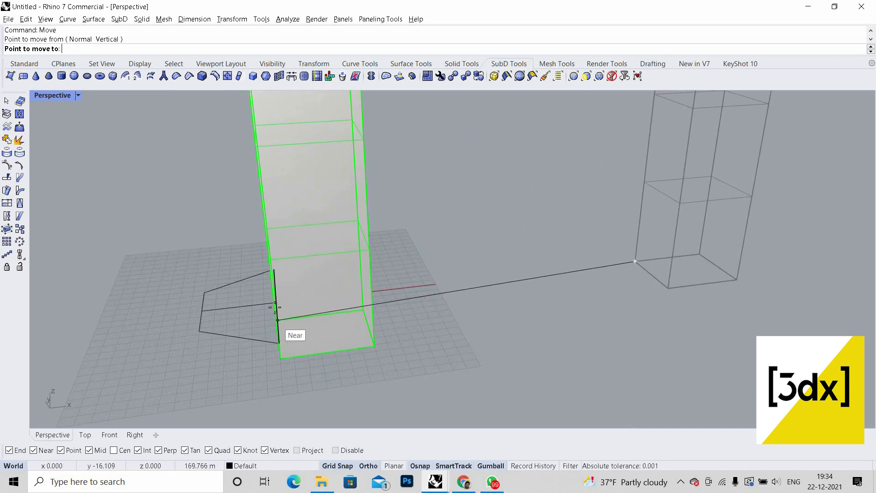
{"action": "left_click", "coordinate": [291, 312]}
{"action": "scroll", "coordinate": [292, 315], "scroll_direction": "down", "scroll_amount": 3}
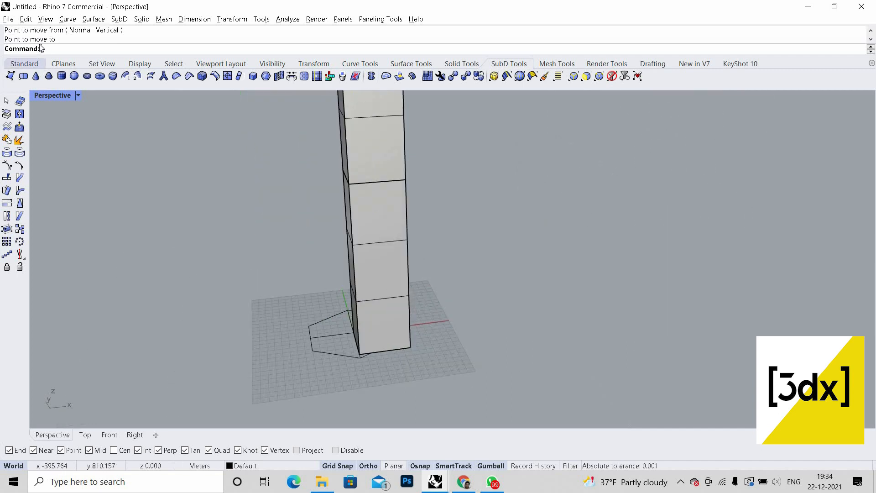
Step: Switch both SubD boxes to smooth display and inspect the creased tower from several sides
{"action": "scroll", "coordinate": [566, 319], "scroll_direction": "down", "scroll_amount": 2}
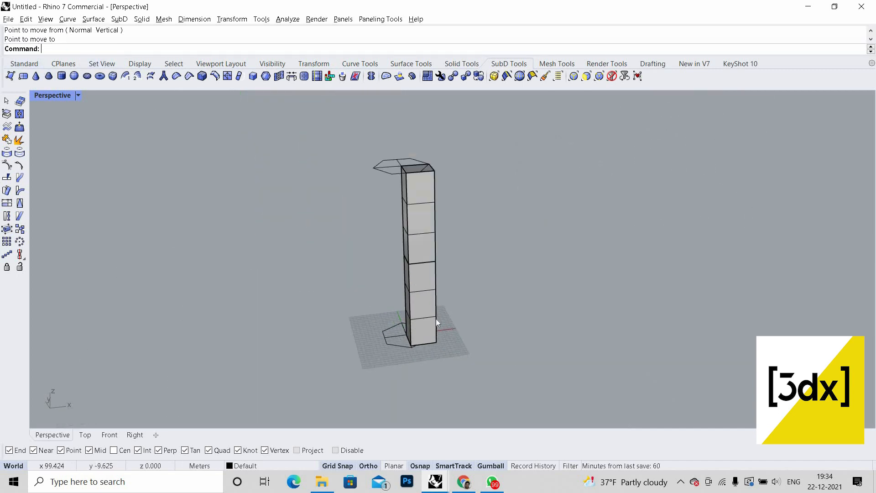
{"action": "scroll", "coordinate": [506, 278], "scroll_direction": "down", "scroll_amount": 1}
{"action": "right_click_drag", "start_coordinate": [506, 278], "coordinate": [513, 85]}
{"action": "scroll", "coordinate": [530, 77], "scroll_direction": "up", "scroll_amount": 3}
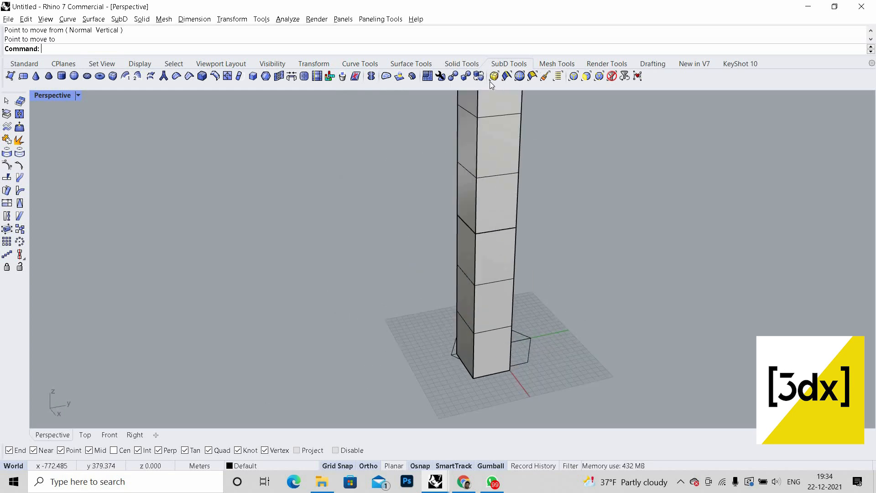
{"action": "left_click", "coordinate": [478, 76]}
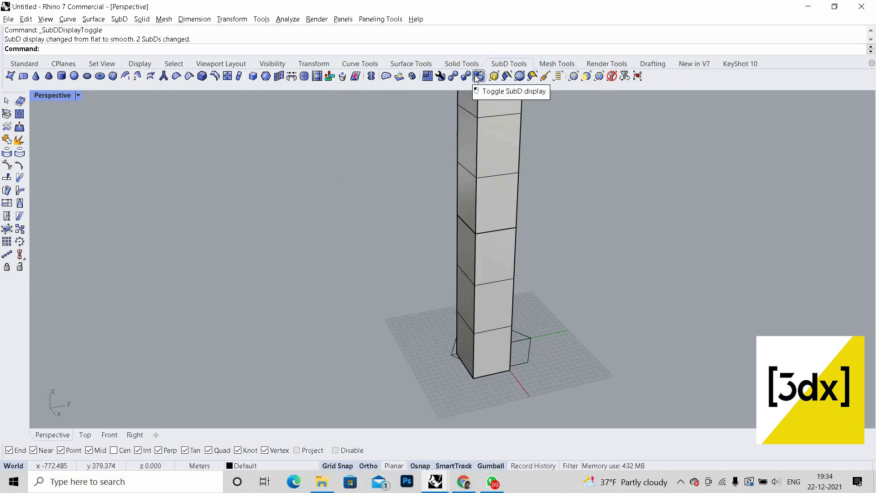
{"action": "scroll", "coordinate": [453, 269], "scroll_direction": "down", "scroll_amount": 3}
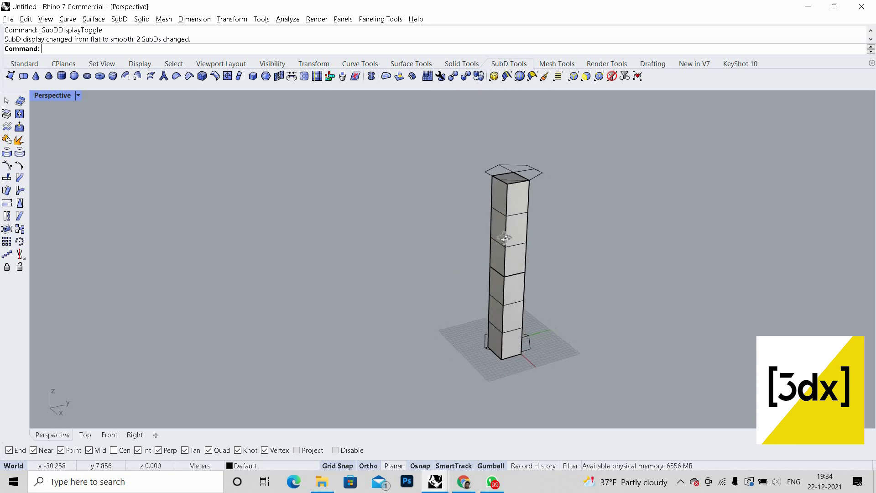
{"action": "scroll", "coordinate": [563, 279], "scroll_direction": "up", "scroll_amount": 3}
{"action": "right_click_drag", "start_coordinate": [564, 279], "coordinate": [549, 301]}
{"action": "scroll", "coordinate": [531, 261], "scroll_direction": "down", "scroll_amount": 4}
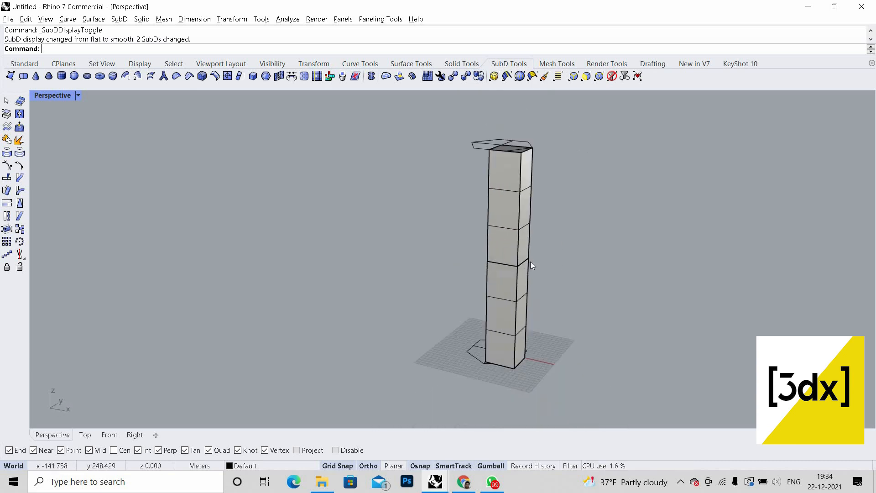
{"action": "scroll", "coordinate": [525, 248], "scroll_direction": "up", "scroll_amount": 3}
{"action": "scroll", "coordinate": [525, 247], "scroll_direction": "down", "scroll_amount": 5}
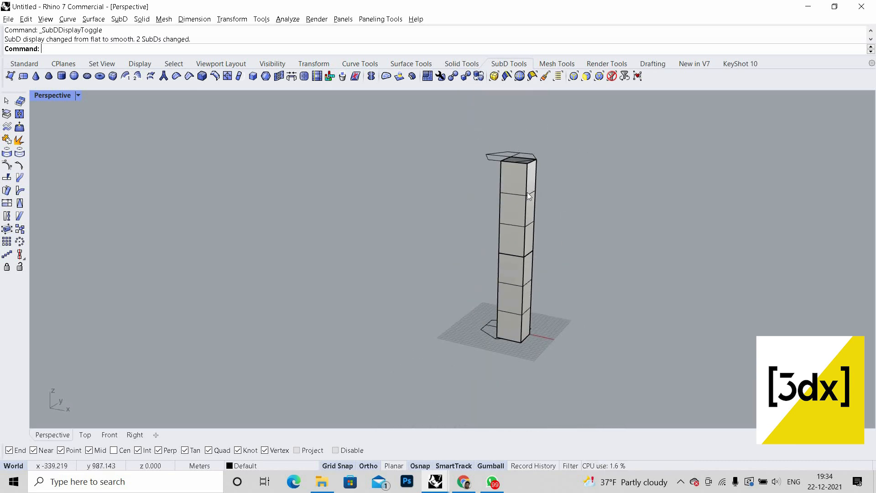
Step: Select the upper box's outer vertical edge loop and move it by its top corner onto the upper hexagon's corner
{"action": "scroll", "coordinate": [520, 160], "scroll_direction": "up", "scroll_amount": 8}
{"action": "right_click_drag", "start_coordinate": [528, 251], "coordinate": [539, 212]}
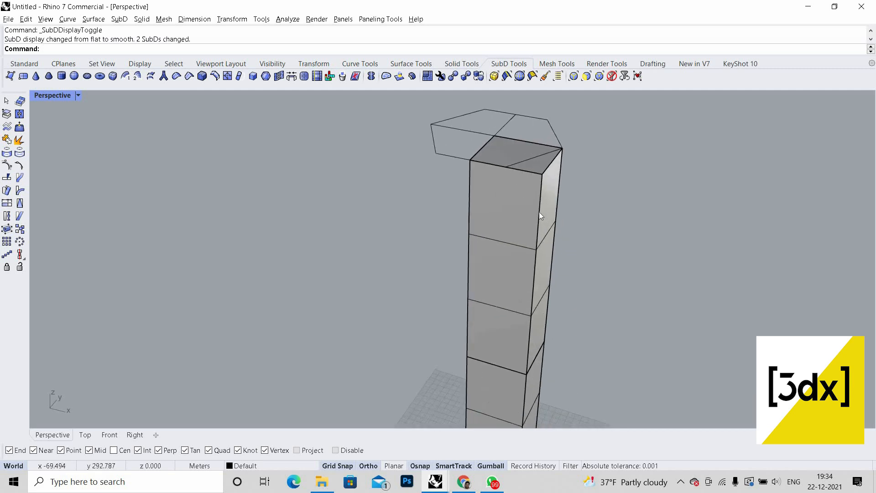
{"action": "left_click", "coordinate": [538, 211], "text": "ctrl+shift"}
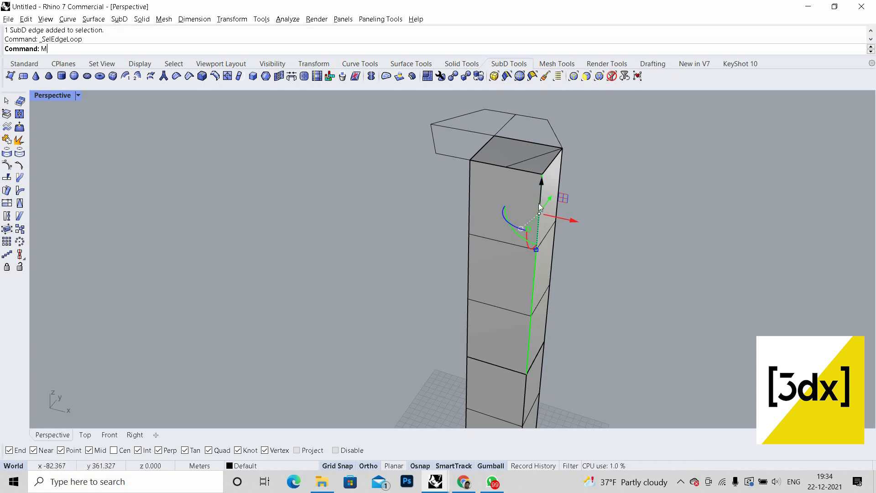
{"action": "key", "text": "Return"}
{"action": "left_click", "coordinate": [542, 175]}
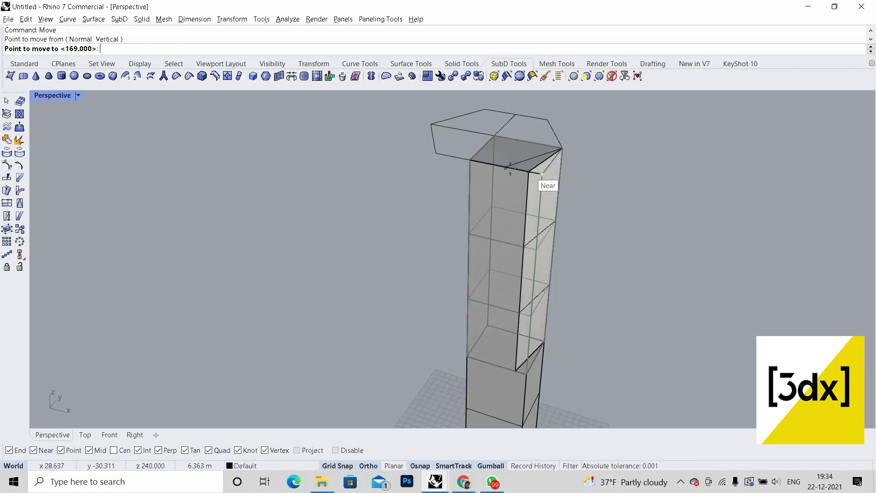
{"action": "left_click", "coordinate": [593, 190]}
{"action": "scroll", "coordinate": [603, 229], "scroll_direction": "down", "scroll_amount": 2}
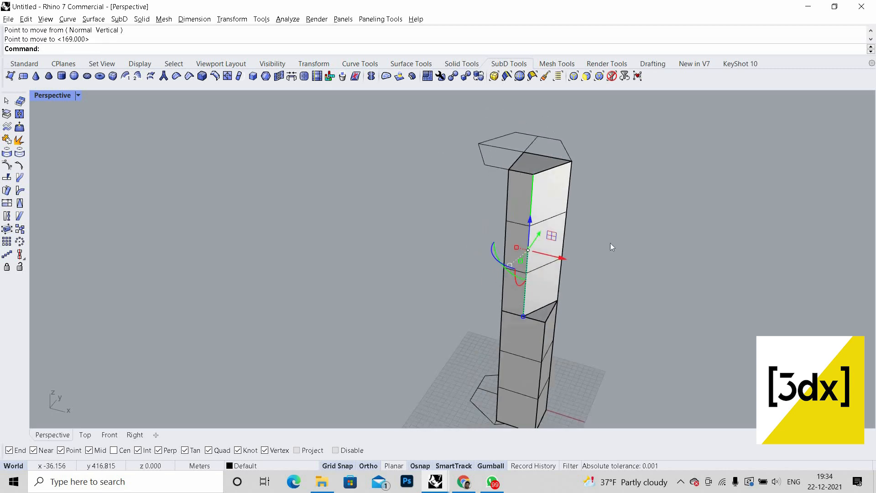
{"action": "left_click", "coordinate": [612, 247]}
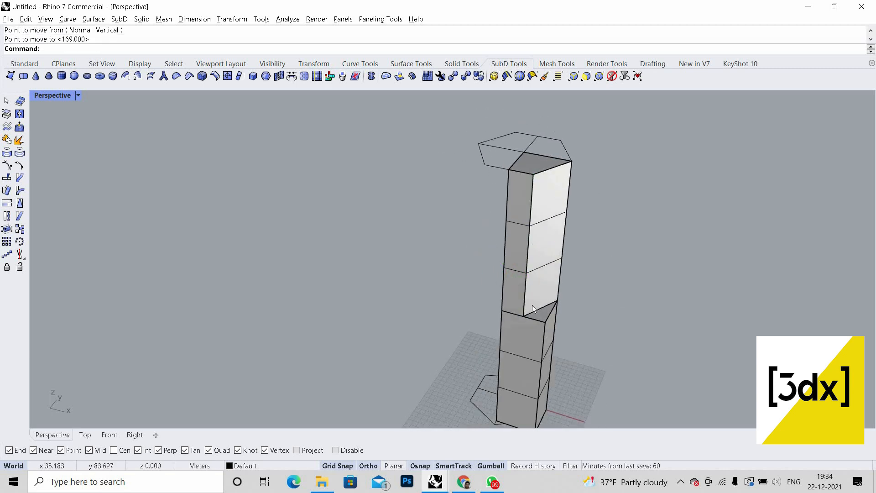
Step: Select the lower box's matching outer vertical edge and extend it to the full edge loop
{"action": "scroll", "coordinate": [518, 291], "scroll_direction": "down", "scroll_amount": 4}
{"action": "scroll", "coordinate": [508, 225], "scroll_direction": "up", "scroll_amount": 7}
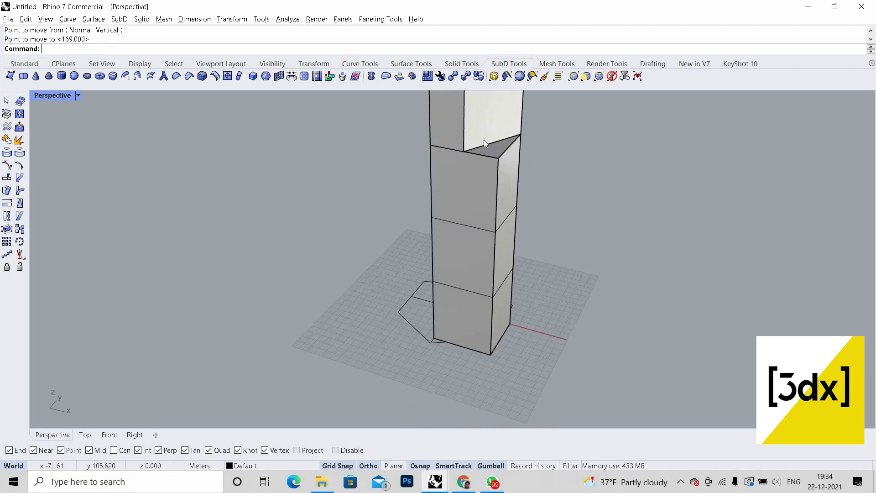
{"action": "scroll", "coordinate": [504, 366], "scroll_direction": "down", "scroll_amount": 3}
{"action": "scroll", "coordinate": [475, 265], "scroll_direction": "up", "scroll_amount": 5}
{"action": "left_click", "coordinate": [500, 252]}
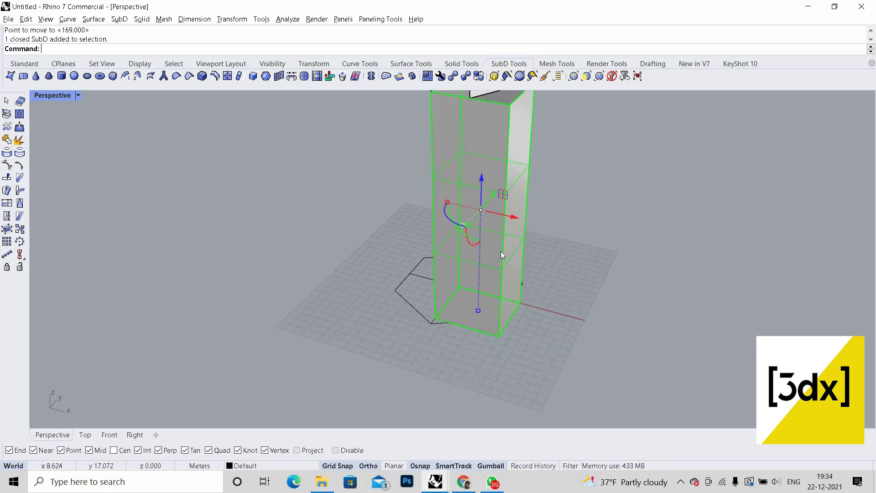
{"action": "key", "text": "Escape"}
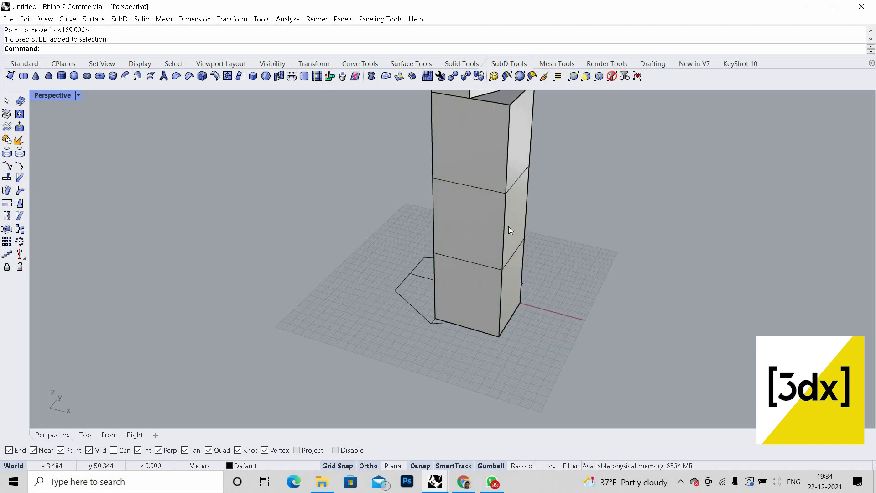
{"action": "left_click", "coordinate": [505, 228], "text": "ctrl+shift"}
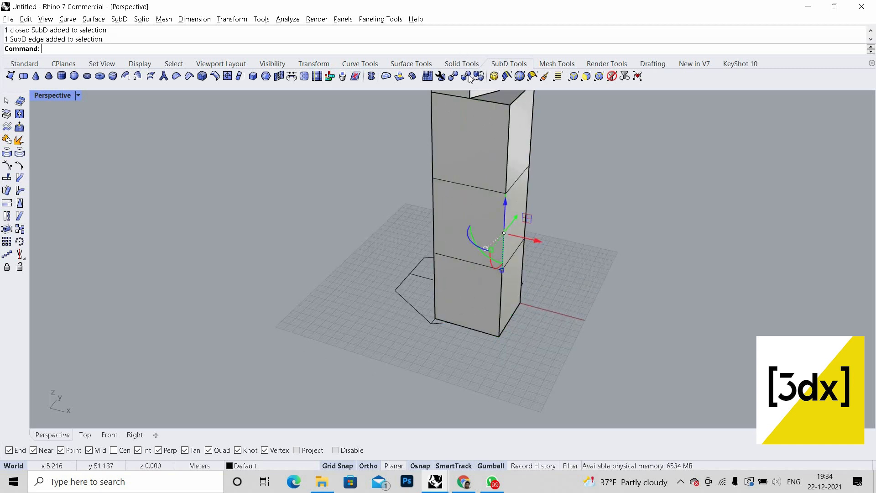
{"action": "left_click", "coordinate": [506, 76]}
{"action": "scroll", "coordinate": [495, 345], "scroll_direction": "up", "scroll_amount": 3}
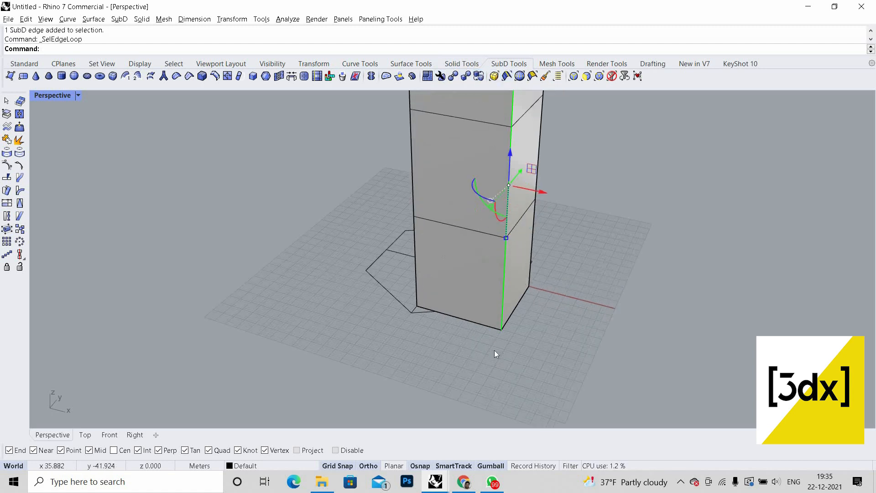
Step: Move the lower box's selected outer vertical edge loop by its bottom corner to the base hexagon's nearest corner, with ortho and grid snap off
{"action": "key", "text": "Return"}
{"action": "left_click", "coordinate": [502, 327]}
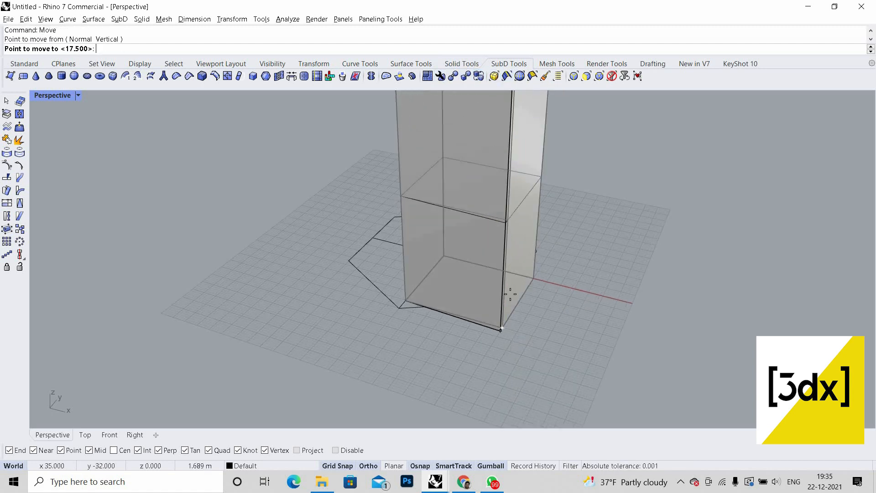
{"action": "scroll", "coordinate": [525, 313], "scroll_direction": "up", "scroll_amount": 4}
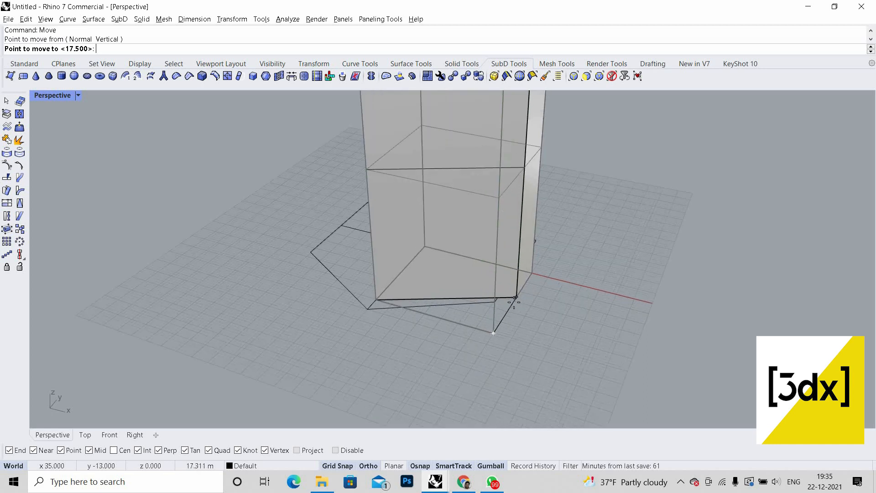
{"action": "scroll", "coordinate": [410, 306], "scroll_direction": "up", "scroll_amount": 4}
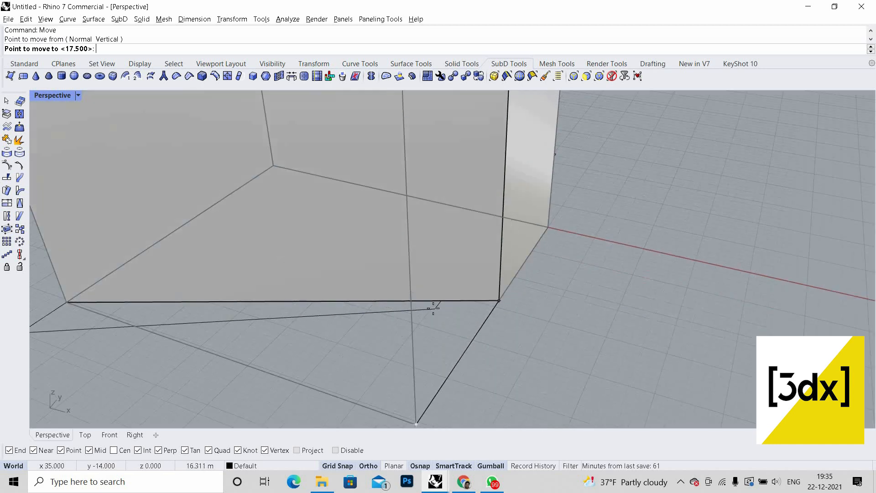
{"action": "scroll", "coordinate": [543, 315], "scroll_direction": "down", "scroll_amount": 6}
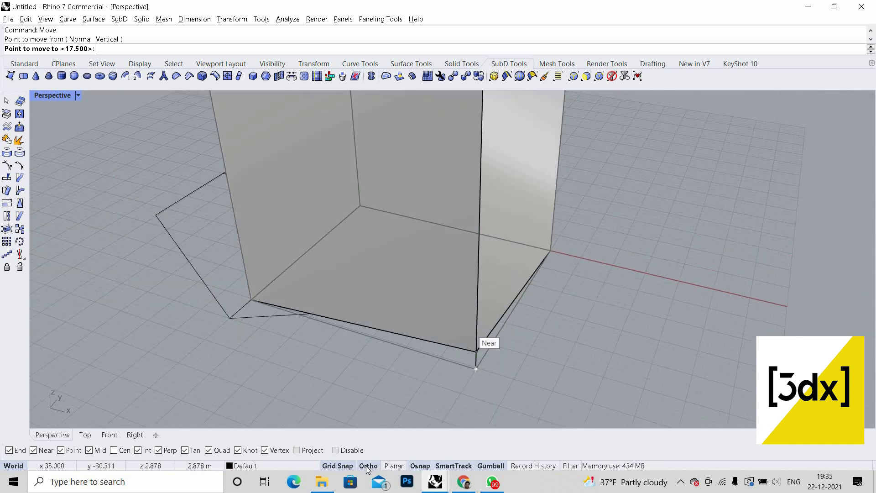
{"action": "scroll", "coordinate": [483, 288], "scroll_direction": "up", "scroll_amount": 4}
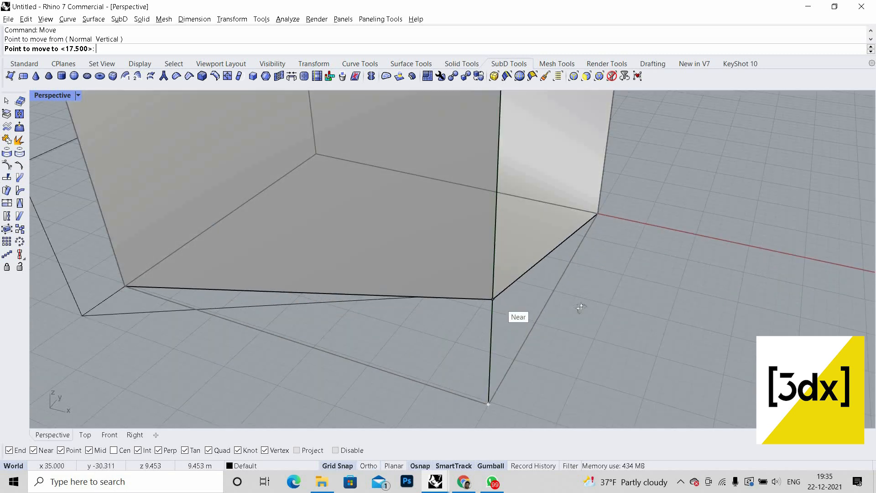
{"action": "right_click_drag", "start_coordinate": [590, 365], "coordinate": [548, 299]}
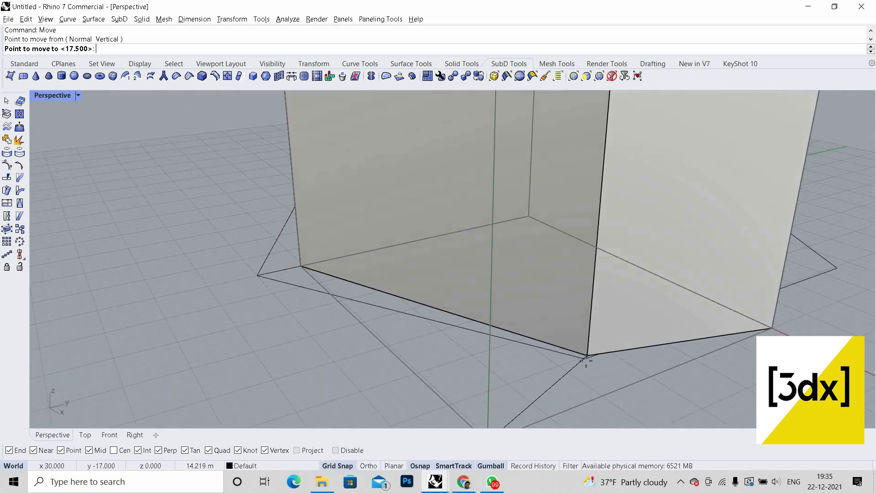
{"action": "scroll", "coordinate": [586, 364], "scroll_direction": "up", "scroll_amount": 6}
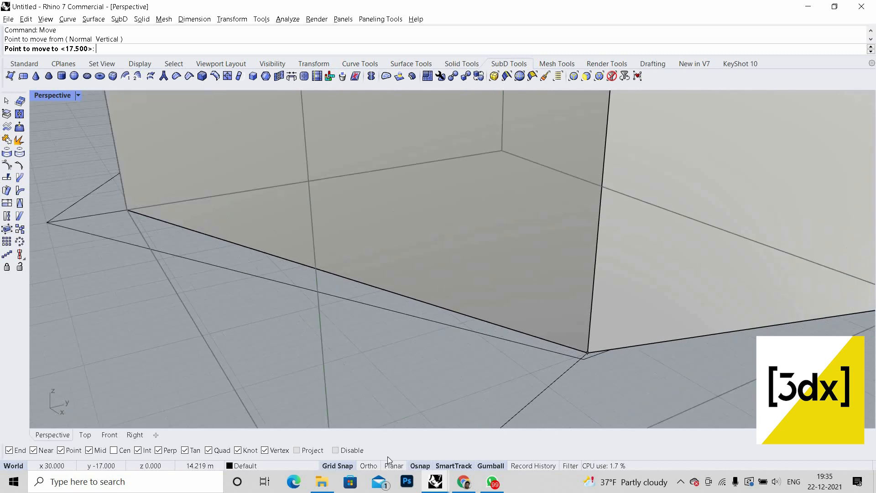
{"action": "left_click", "coordinate": [424, 466]}
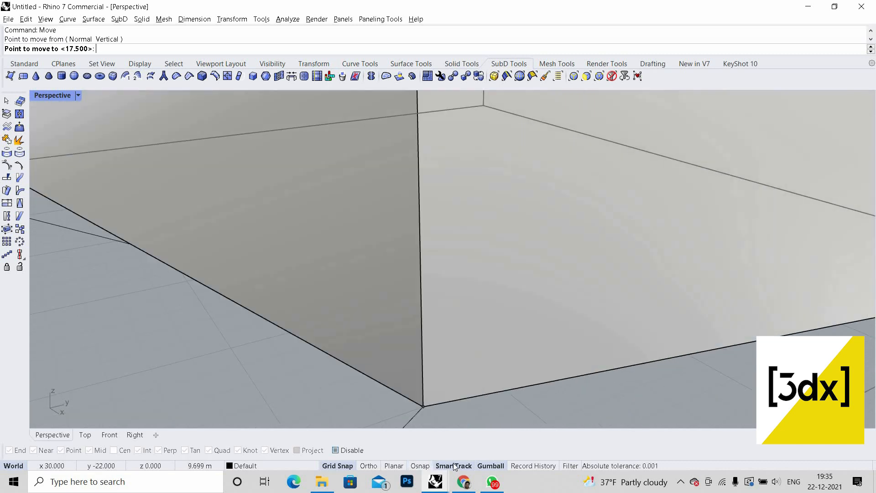
{"action": "left_click", "coordinate": [424, 465]}
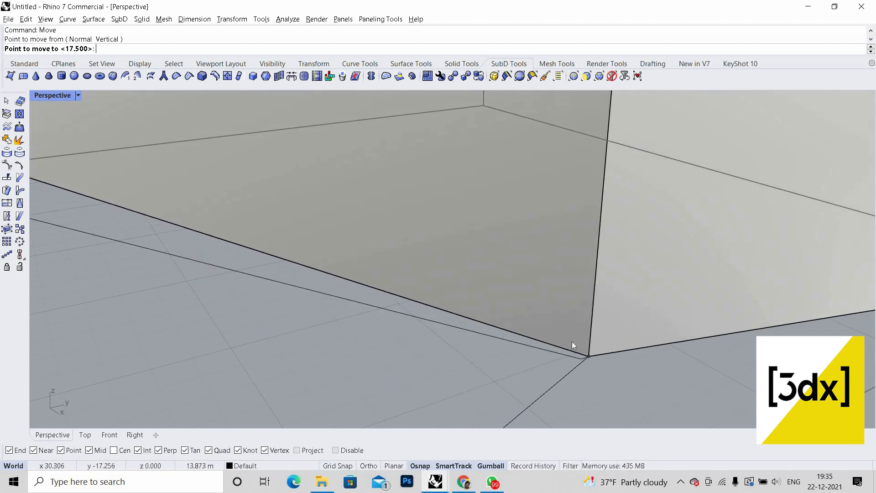
{"action": "left_click", "coordinate": [368, 248]}
{"action": "scroll", "coordinate": [444, 325], "scroll_direction": "down", "scroll_amount": 4}
{"action": "scroll", "coordinate": [458, 285], "scroll_direction": "down", "scroll_amount": 7}
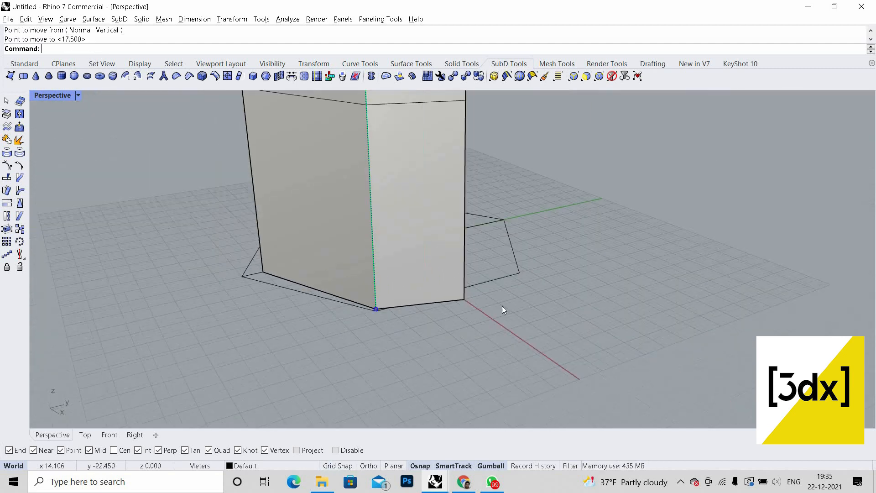
Step: Select the lower box's vertical edge loop on the X axis and move it by its bottom corner inward toward the hexagon's side
{"action": "scroll", "coordinate": [482, 274], "scroll_direction": "up", "scroll_amount": 5}
{"action": "scroll", "coordinate": [478, 277], "scroll_direction": "down", "scroll_amount": 2}
{"action": "left_click", "coordinate": [471, 279], "text": "ctrl+shift"}
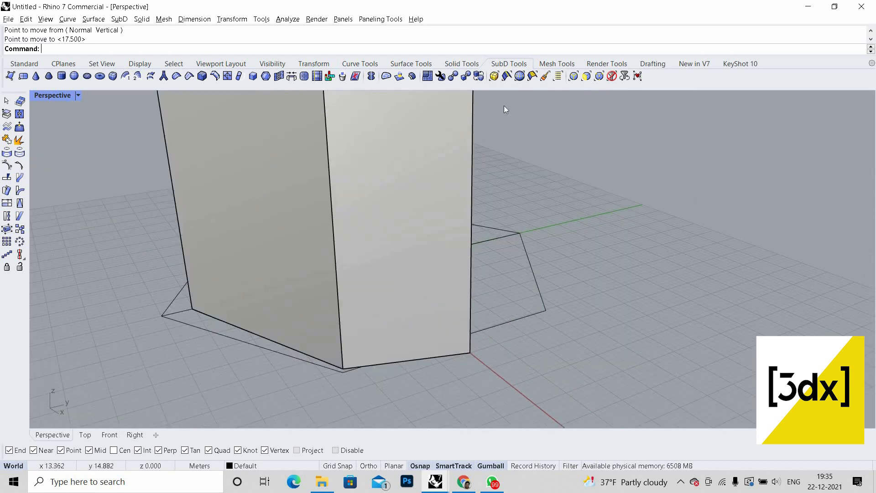
{"action": "left_click", "coordinate": [506, 76]}
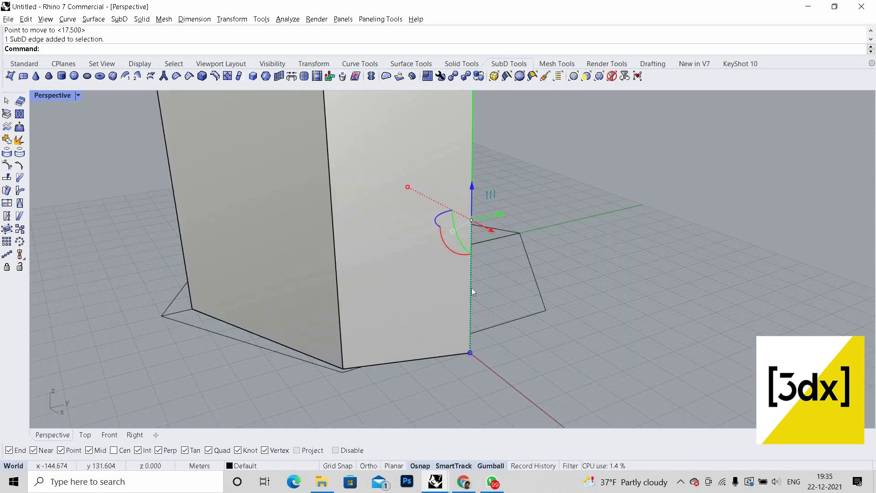
{"action": "type", "text": "Move"}
{"action": "key", "text": "Return"}
{"action": "left_click", "coordinate": [470, 353]}
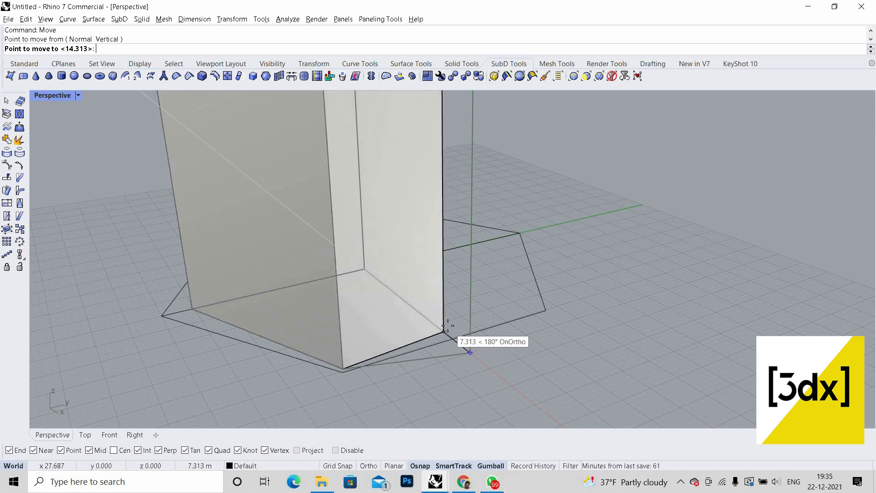
{"action": "left_click", "coordinate": [444, 331]}
{"action": "left_click", "coordinate": [538, 363]}
{"action": "scroll", "coordinate": [538, 365], "scroll_direction": "down", "scroll_amount": 12}
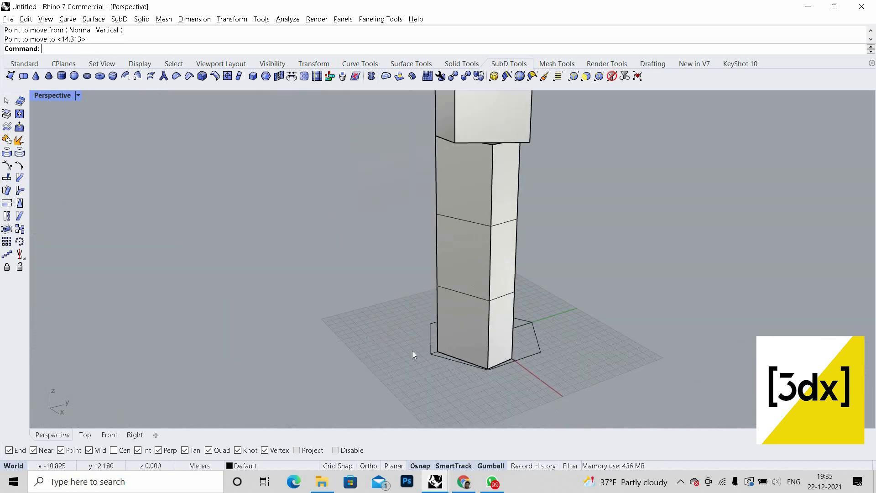
Step: Select the lower box's vertical edge loop on the Y axis and move it by its bottom corner outward onto the base hexagon's corner
{"action": "right_click_drag", "start_coordinate": [412, 350], "coordinate": [505, 362]}
{"action": "scroll", "coordinate": [413, 352], "scroll_direction": "up", "scroll_amount": 7}
{"action": "right_click_drag", "start_coordinate": [333, 380], "coordinate": [407, 379]}
{"action": "scroll", "coordinate": [333, 380], "scroll_direction": "up", "scroll_amount": 5}
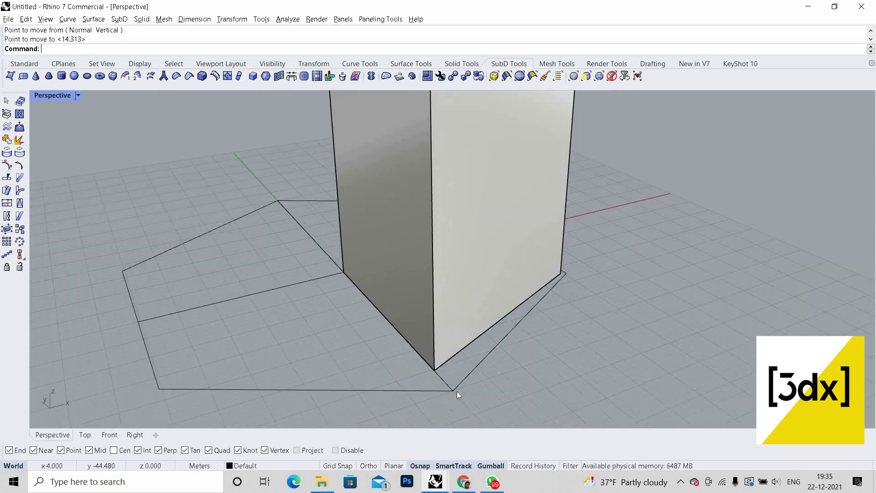
{"action": "left_click", "coordinate": [457, 390]}
{"action": "left_click", "coordinate": [459, 378]}
{"action": "scroll", "coordinate": [459, 378], "scroll_direction": "up", "scroll_amount": 3}
{"action": "key", "text": "Escape"}
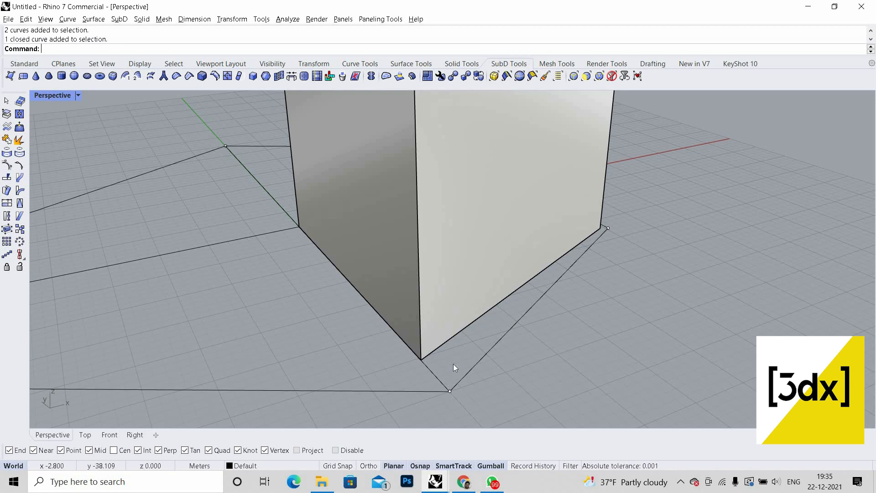
{"action": "left_click", "coordinate": [419, 290]}
{"action": "key", "text": "Escape"}
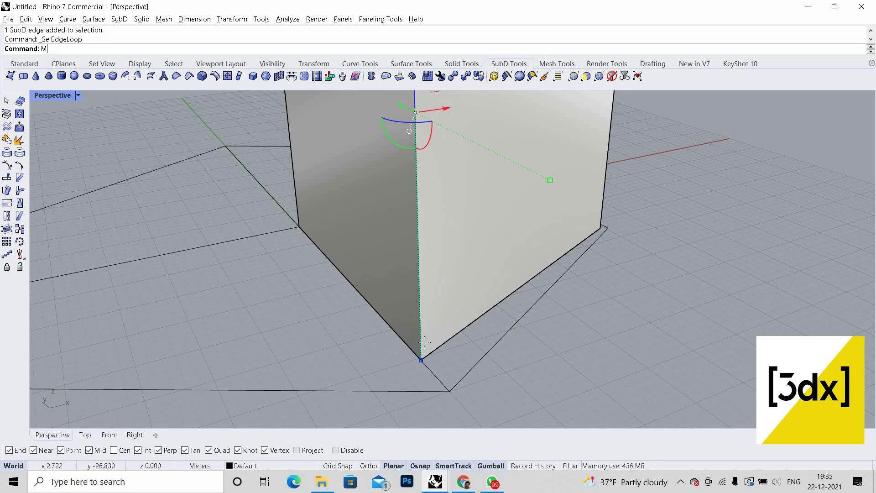
{"action": "key", "text": "Return"}
{"action": "left_click", "coordinate": [421, 357]}
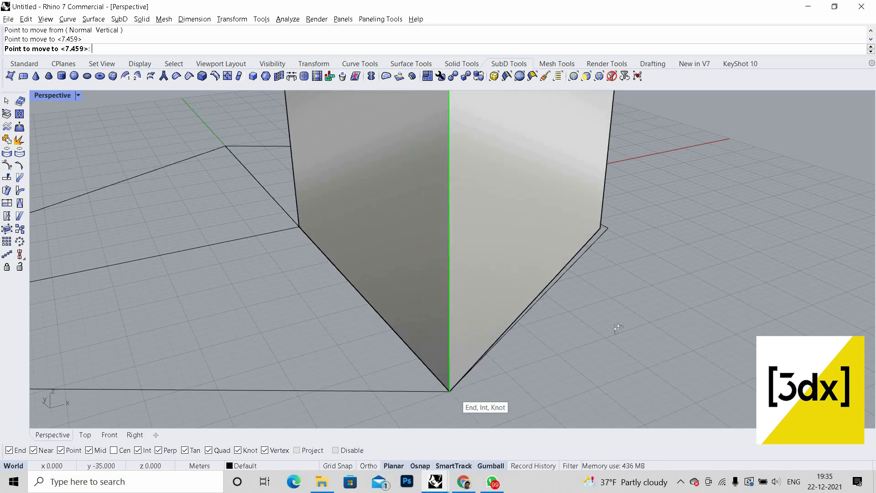
{"action": "left_click", "coordinate": [450, 385]}
{"action": "scroll", "coordinate": [456, 277], "scroll_direction": "down", "scroll_amount": 2}
Step: Select the lower box's outer vertical edge loop again and snap its bottom corner exactly onto the base hexagon's corner
{"action": "right_click_drag", "start_coordinate": [455, 277], "coordinate": [482, 314]}
{"action": "left_click", "coordinate": [480, 312]}
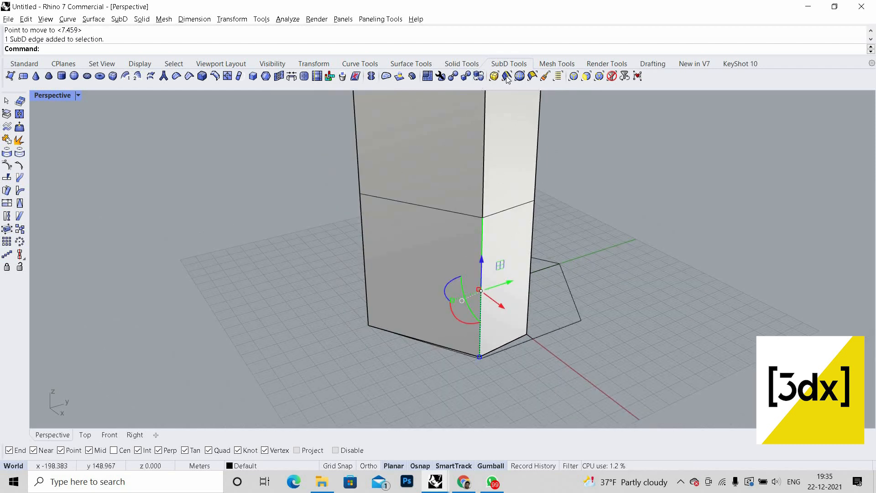
{"action": "double_click", "coordinate": [481, 324]}
{"action": "scroll", "coordinate": [480, 322], "scroll_direction": "up", "scroll_amount": 4}
{"action": "type", "text": "M"}
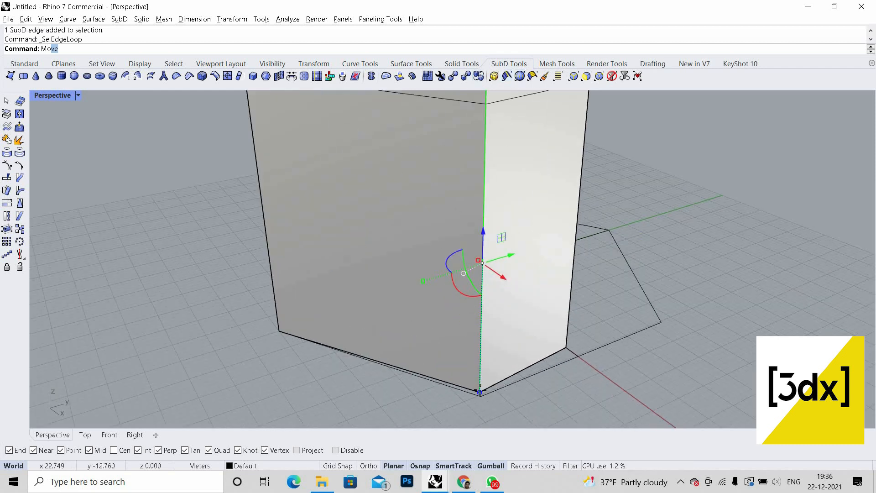
{"action": "type", "text": "o"}
{"action": "key", "text": "Return"}
{"action": "left_click", "coordinate": [480, 392]}
{"action": "left_click", "coordinate": [445, 337]}
{"action": "scroll", "coordinate": [429, 332], "scroll_direction": "down", "scroll_amount": 3}
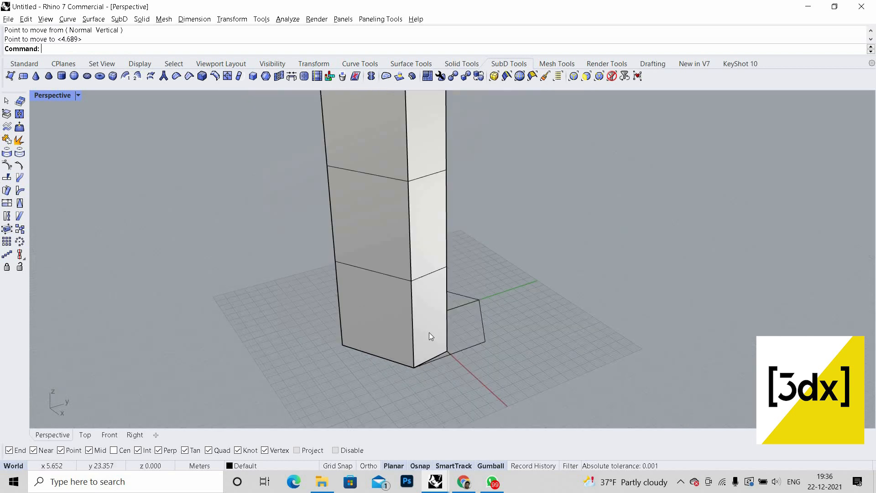
Step: Move the lower box's vertical edge loop on the X axis by its bottom corner onto the midpoint of the hexagon's side
{"action": "scroll", "coordinate": [429, 336], "scroll_direction": "up", "scroll_amount": 3}
{"action": "left_click", "coordinate": [429, 233]}
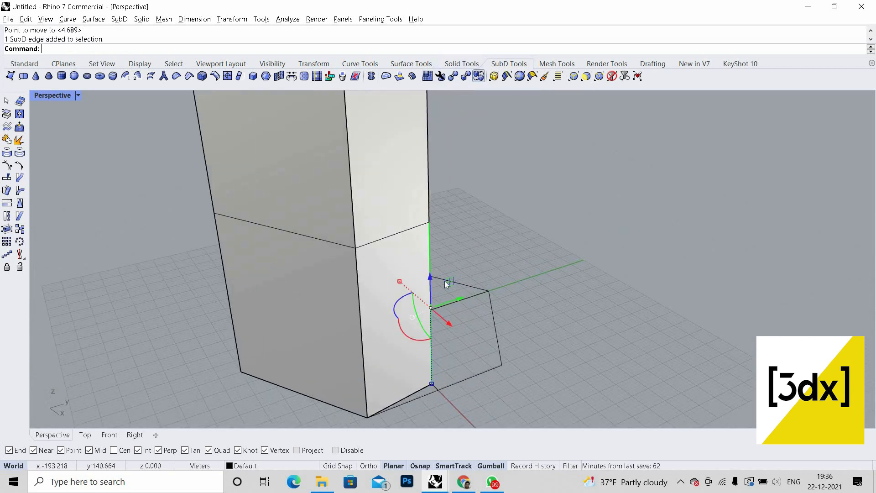
{"action": "left_click", "coordinate": [506, 77]}
{"action": "scroll", "coordinate": [449, 361], "scroll_direction": "down", "scroll_amount": 2}
{"action": "scroll", "coordinate": [442, 352], "scroll_direction": "up", "scroll_amount": 2}
{"action": "type", "text": "move"}
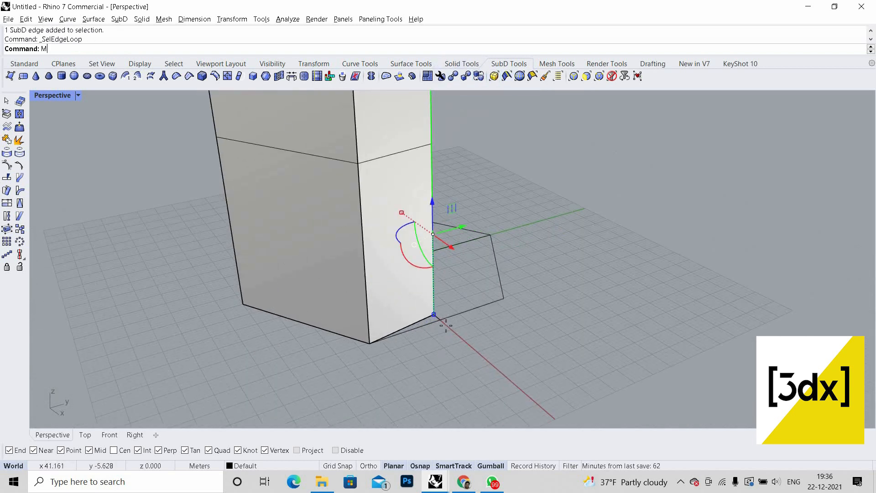
{"action": "key", "text": "Return"}
{"action": "left_click", "coordinate": [446, 324]}
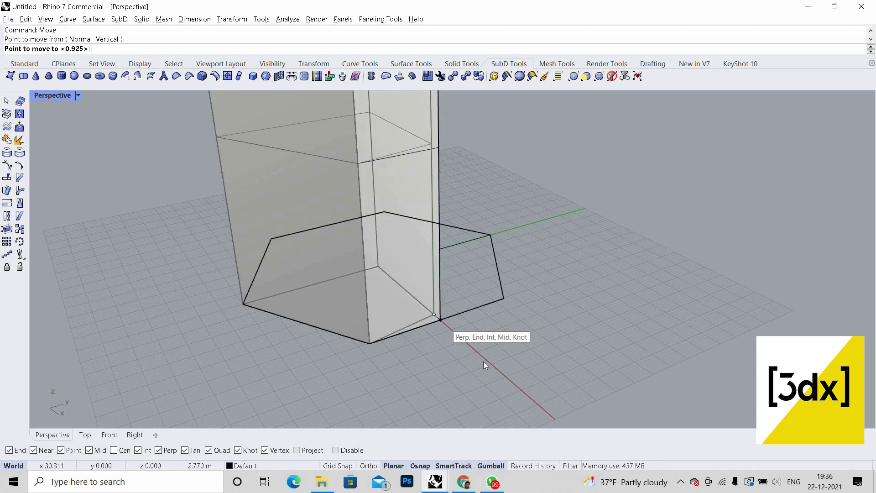
{"action": "left_click", "coordinate": [430, 270]}
{"action": "scroll", "coordinate": [518, 259], "scroll_direction": "down", "scroll_amount": 5}
{"action": "right_click_drag", "start_coordinate": [664, 260], "coordinate": [468, 242]}
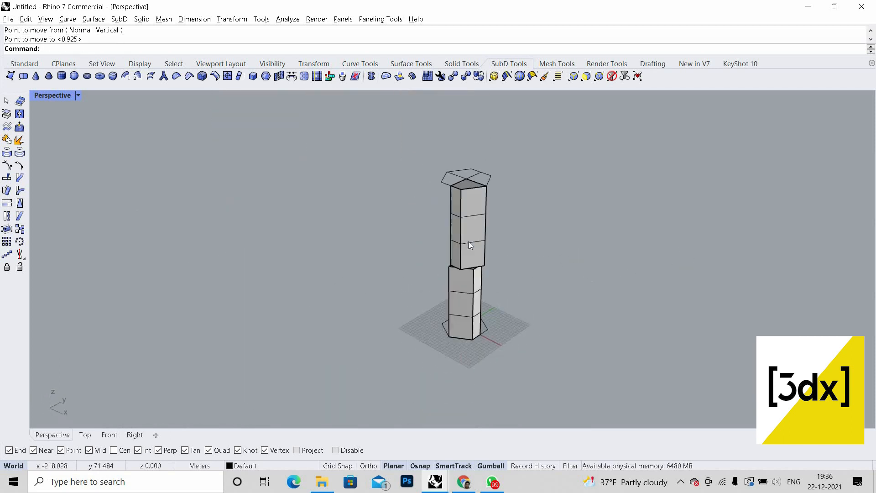
Step: Examine how the upper and lower SubD boxes meet at the joint between them
{"action": "left_click", "coordinate": [468, 242]}
{"action": "scroll", "coordinate": [491, 187], "scroll_direction": "up", "scroll_amount": 7}
{"action": "scroll", "coordinate": [486, 224], "scroll_direction": "down", "scroll_amount": 4}
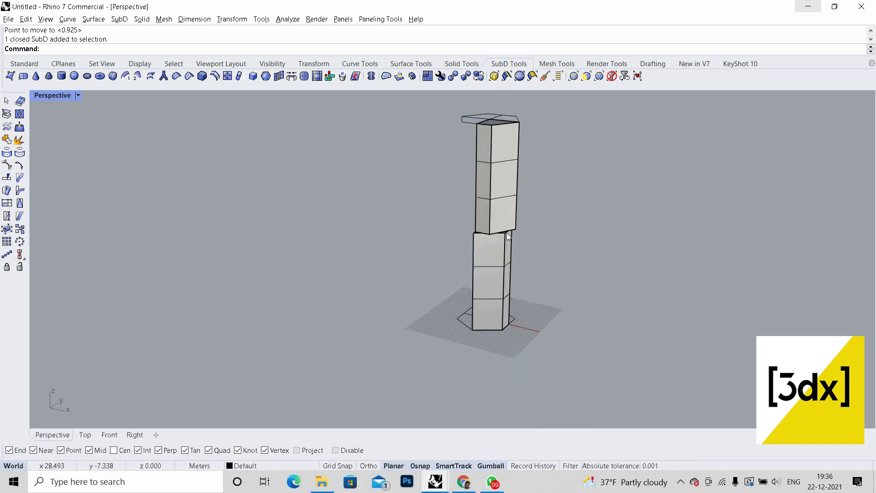
{"action": "scroll", "coordinate": [505, 327], "scroll_direction": "up", "scroll_amount": 6}
{"action": "scroll", "coordinate": [502, 328], "scroll_direction": "down", "scroll_amount": 7}
{"action": "scroll", "coordinate": [554, 133], "scroll_direction": "up", "scroll_amount": 5}
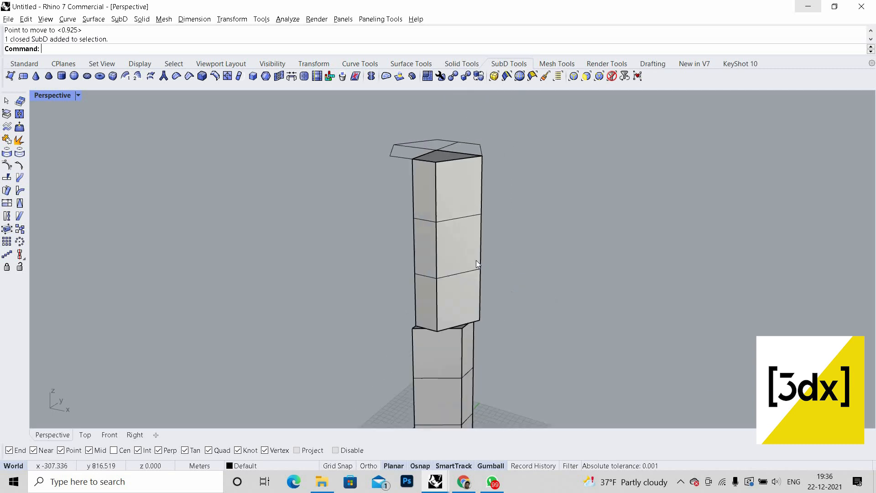
{"action": "scroll", "coordinate": [543, 136], "scroll_direction": "down", "scroll_amount": 2}
{"action": "scroll", "coordinate": [528, 238], "scroll_direction": "up", "scroll_amount": 2}
{"action": "scroll", "coordinate": [549, 247], "scroll_direction": "down", "scroll_amount": 2}
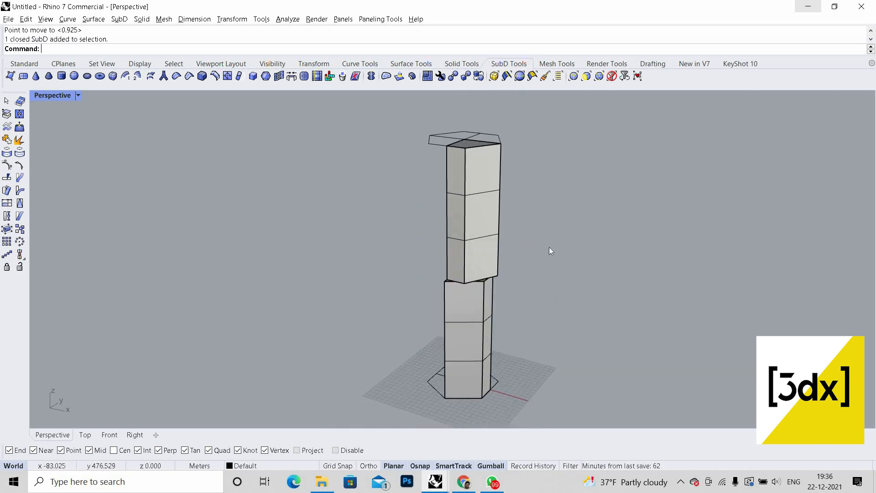
{"action": "scroll", "coordinate": [580, 254], "scroll_direction": "up", "scroll_amount": 3}
{"action": "scroll", "coordinate": [491, 249], "scroll_direction": "up", "scroll_amount": 2}
{"action": "left_click", "coordinate": [484, 247]}
{"action": "left_click", "coordinate": [423, 230]}
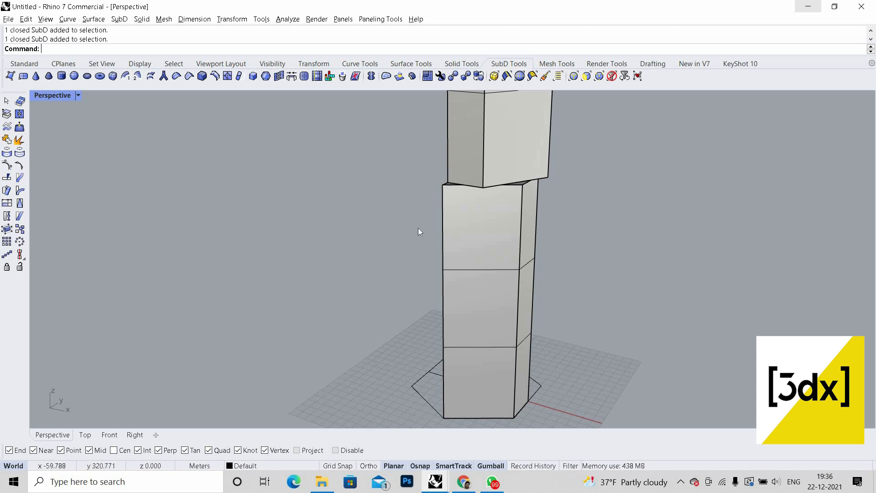
Step: Delete the side faces of the lower box's top and middle tiers, keeping only its bottom tier
{"action": "left_click_drag", "start_coordinate": [557, 209], "coordinate": [422, 220], "text": "ctrl+shift"}
{"action": "key", "text": "Delete"}
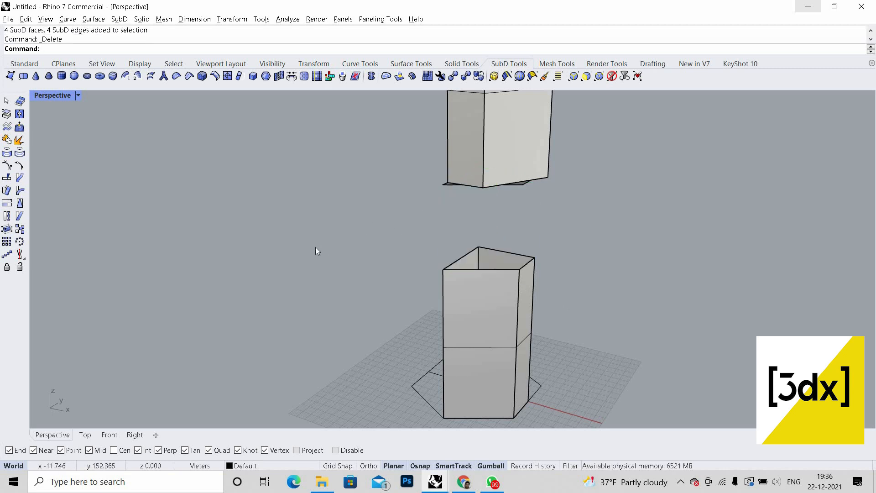
{"action": "left_click_drag", "start_coordinate": [561, 283], "coordinate": [392, 243], "text": "ctrl+shift"}
{"action": "key", "text": "Delete"}
{"action": "scroll", "coordinate": [439, 330], "scroll_direction": "down", "scroll_amount": 2}
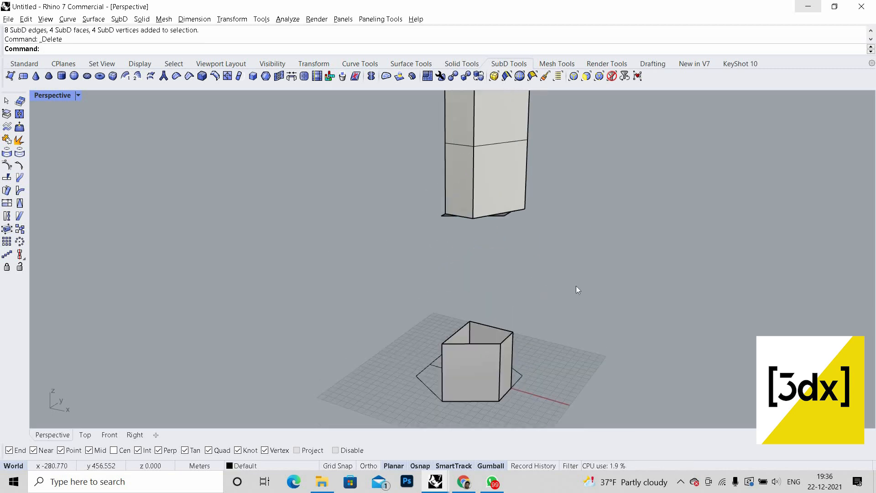
Step: Limit the selection filter to faces and delete the lower box's leftover top face beneath the upper box
{"action": "scroll", "coordinate": [441, 174], "scroll_direction": "up", "scroll_amount": 2}
{"action": "left_click_drag", "start_coordinate": [410, 177], "coordinate": [555, 248], "text": "ctrl+shift"}
{"action": "key", "text": "Escape"}
{"action": "scroll", "coordinate": [516, 230], "scroll_direction": "up", "scroll_amount": 10}
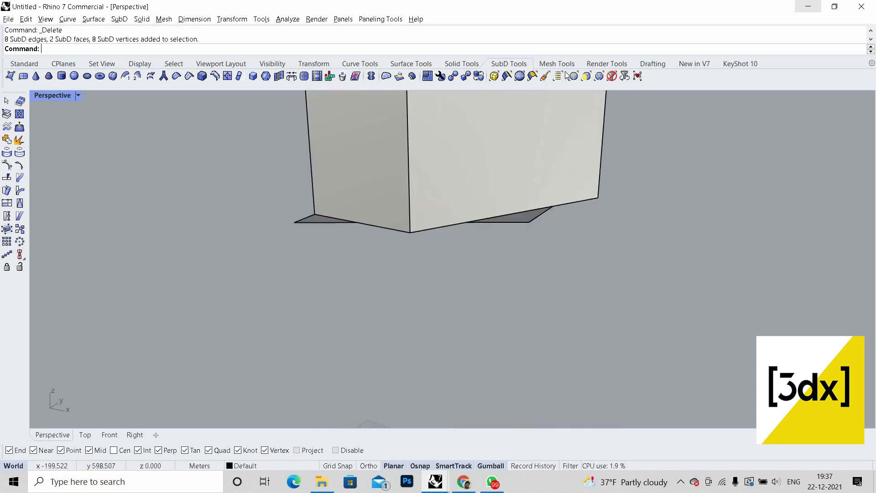
{"action": "left_click", "coordinate": [586, 75]}
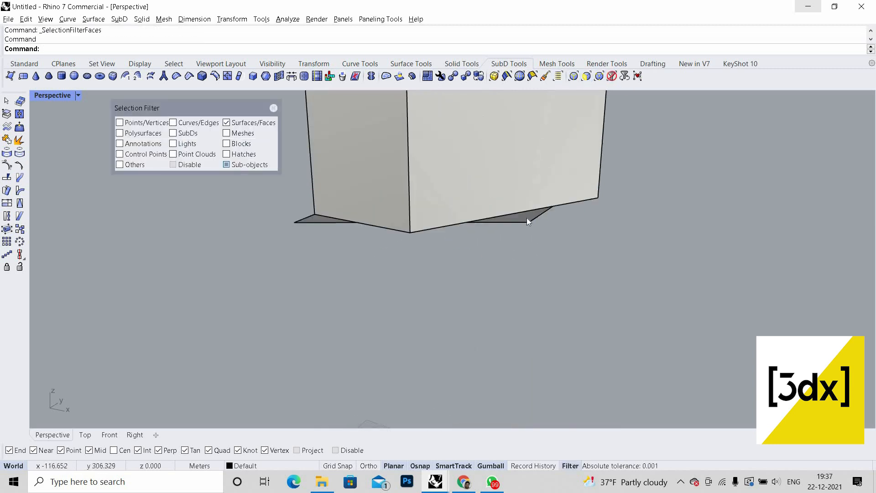
{"action": "left_click", "coordinate": [527, 218], "text": "ctrl+shift"}
{"action": "key", "text": "Delete"}
{"action": "scroll", "coordinate": [507, 191], "scroll_direction": "down", "scroll_amount": 5}
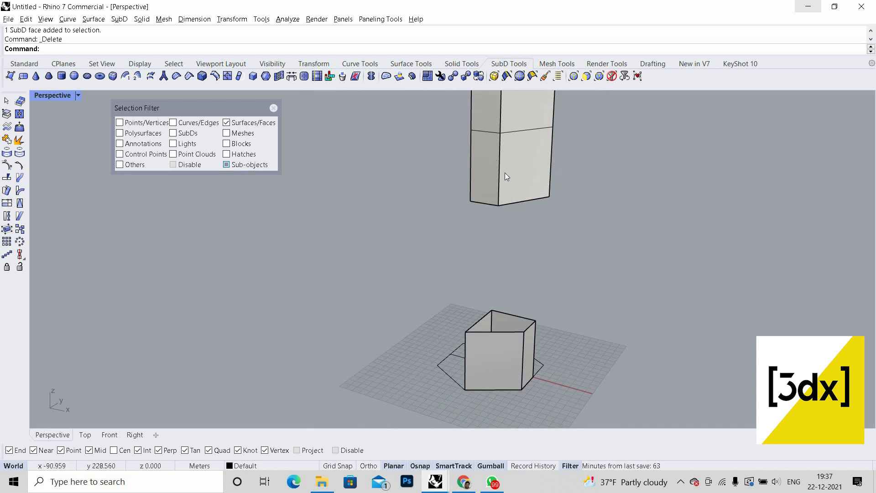
{"action": "scroll", "coordinate": [506, 177], "scroll_direction": "up", "scroll_amount": 5}
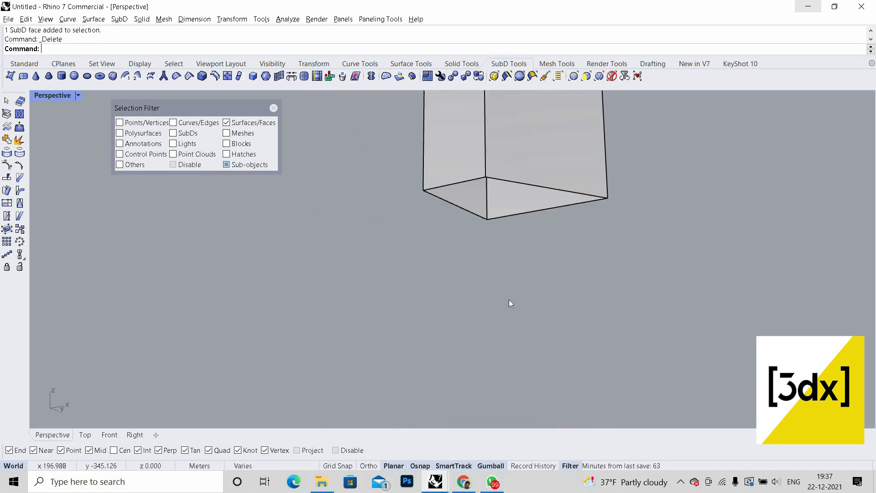
Step: Bridge the four open bottom edges of the upper SubD box to the four open top edges of the lower box
{"action": "scroll", "coordinate": [506, 297], "scroll_direction": "down", "scroll_amount": 8}
{"action": "right_click_drag", "start_coordinate": [479, 215], "coordinate": [473, 262]}
{"action": "scroll", "coordinate": [477, 260], "scroll_direction": "down", "scroll_amount": 4}
{"action": "scroll", "coordinate": [503, 304], "scroll_direction": "up", "scroll_amount": 2}
{"action": "right_click_drag", "start_coordinate": [504, 304], "coordinate": [491, 274]}
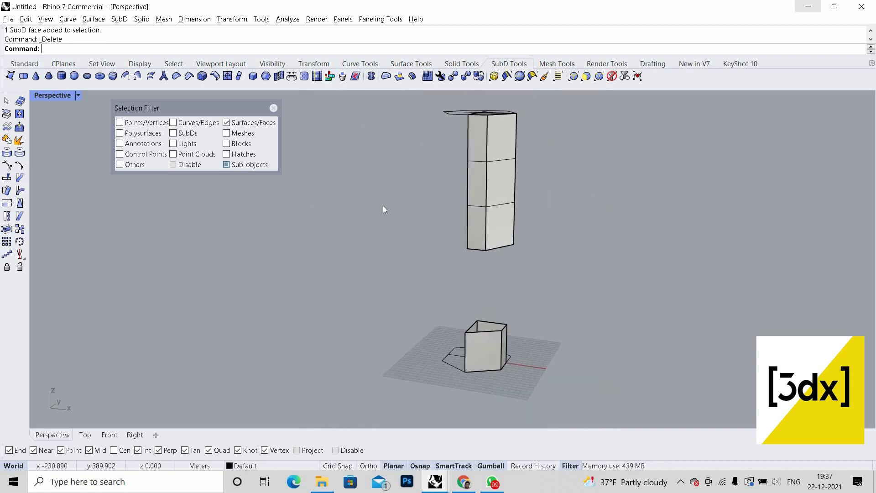
{"action": "scroll", "coordinate": [548, 327], "scroll_direction": "up", "scroll_amount": 6}
{"action": "scroll", "coordinate": [530, 254], "scroll_direction": "down", "scroll_amount": 6}
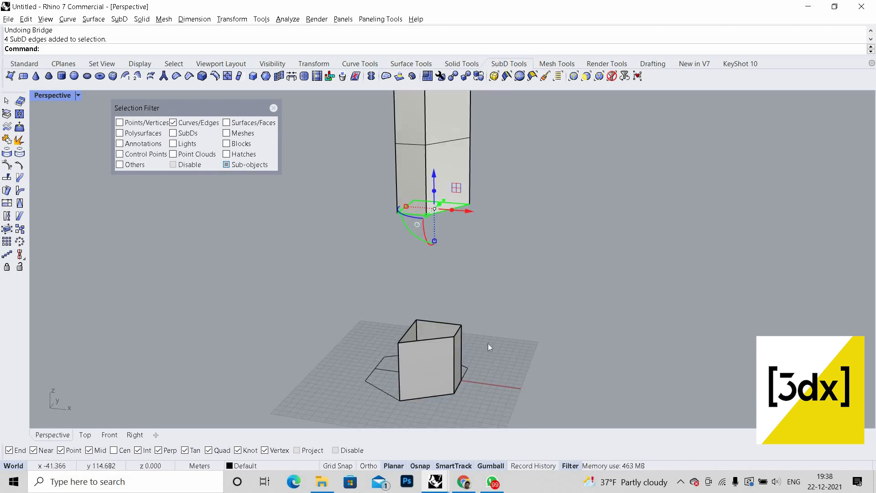
{"action": "left_click_drag", "start_coordinate": [488, 343], "coordinate": [358, 301], "text": "shift"}
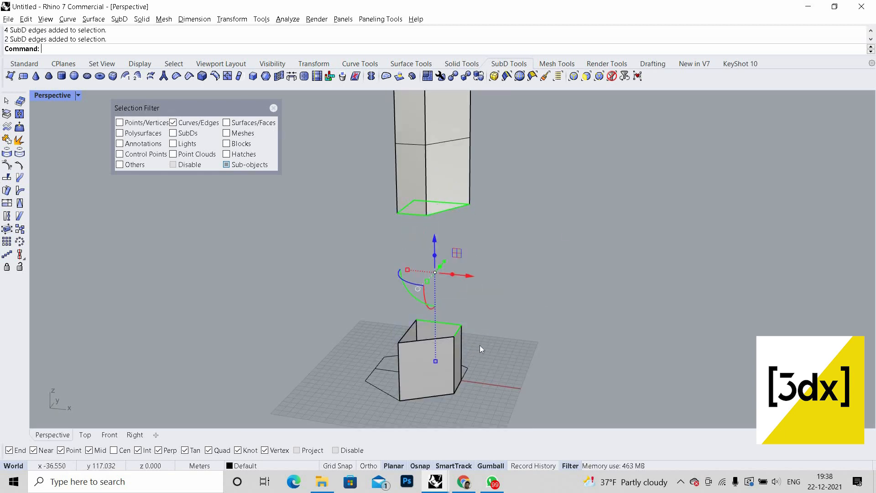
{"action": "left_click_drag", "start_coordinate": [478, 346], "coordinate": [358, 294], "text": "shift"}
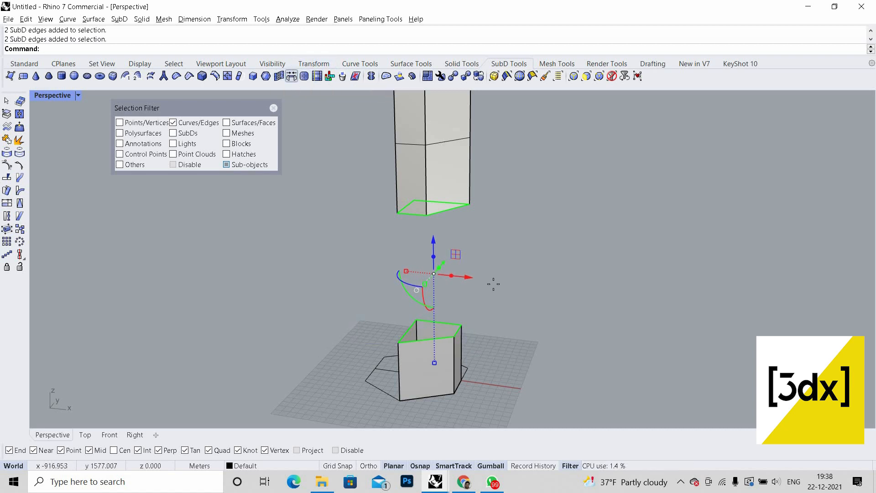
{"action": "left_click", "coordinate": [291, 76]}
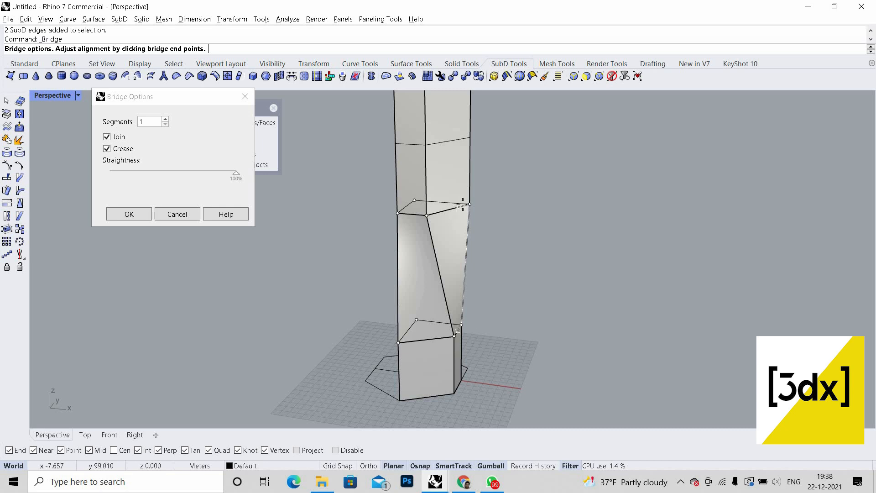
Step: Shift the bridge's end-point alignment around the upper opening to twist it, and accept it with Join on and Crease off
{"action": "left_click", "coordinate": [412, 198]}
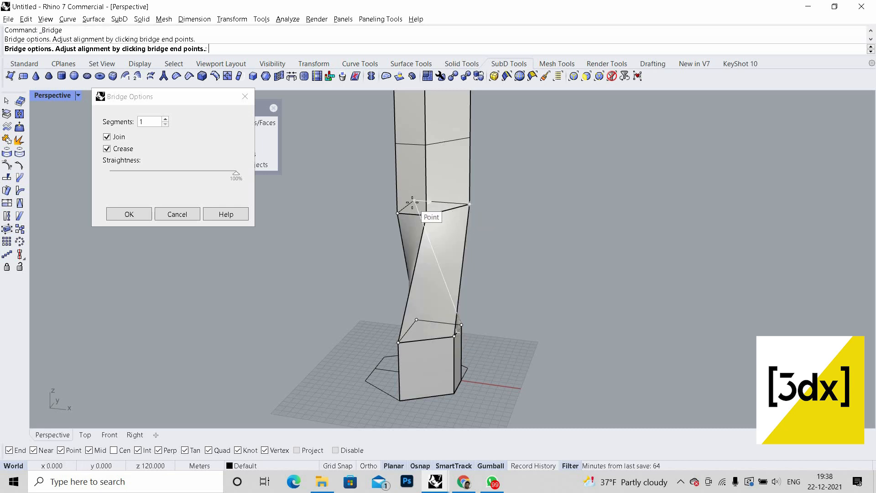
{"action": "left_click", "coordinate": [412, 202]}
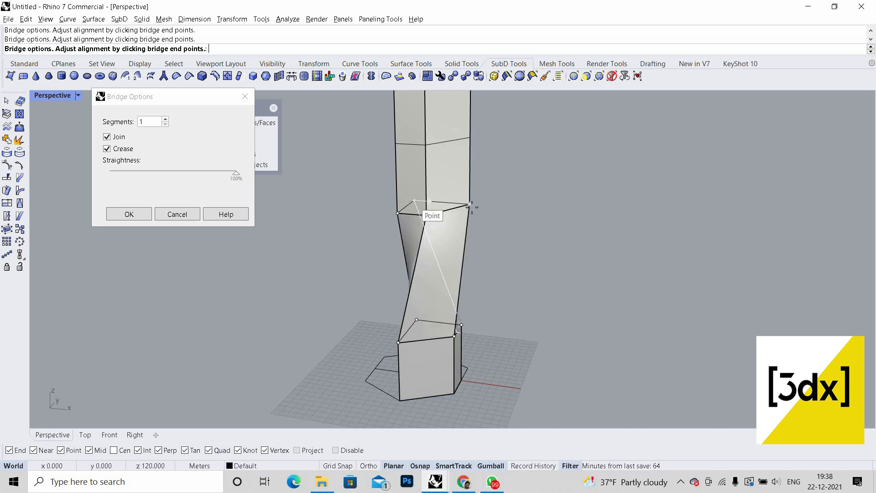
{"action": "left_click", "coordinate": [473, 208]}
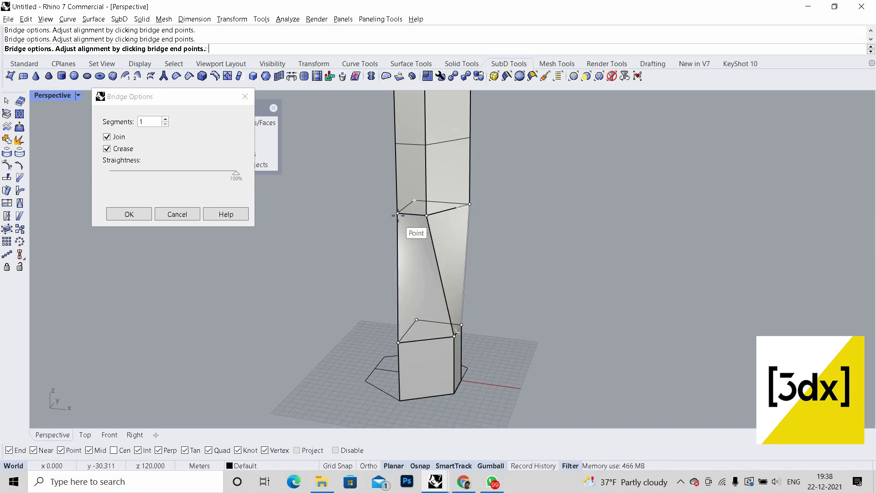
{"action": "left_click", "coordinate": [398, 214]}
{"action": "left_click", "coordinate": [399, 214]}
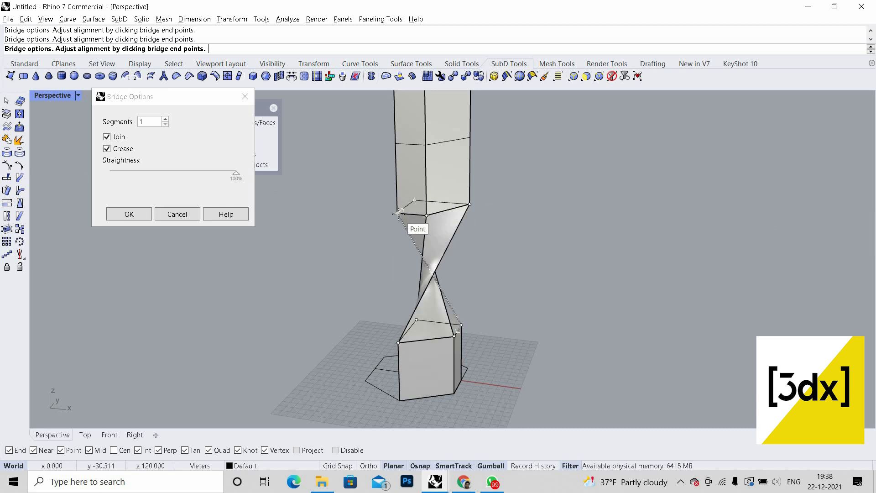
{"action": "left_click", "coordinate": [399, 213]}
{"action": "left_click", "coordinate": [399, 213]}
{"action": "left_click", "coordinate": [399, 213]}
{"action": "left_click", "coordinate": [427, 214]}
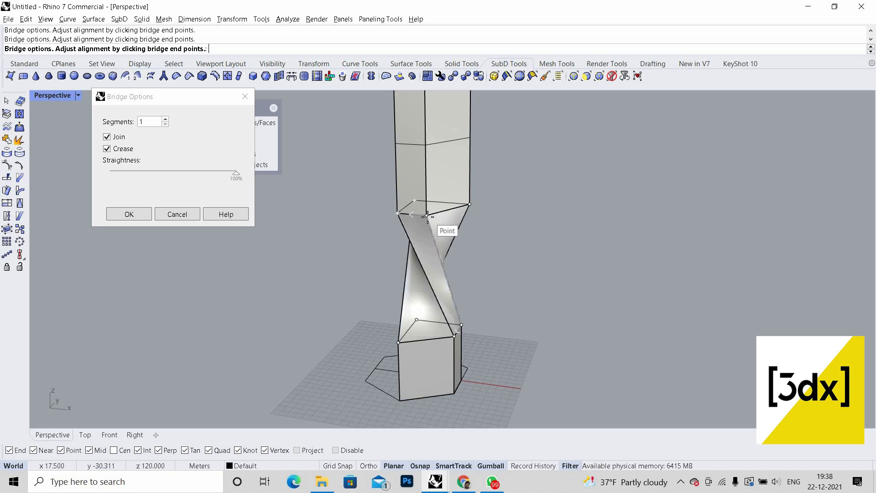
{"action": "left_click", "coordinate": [107, 148]}
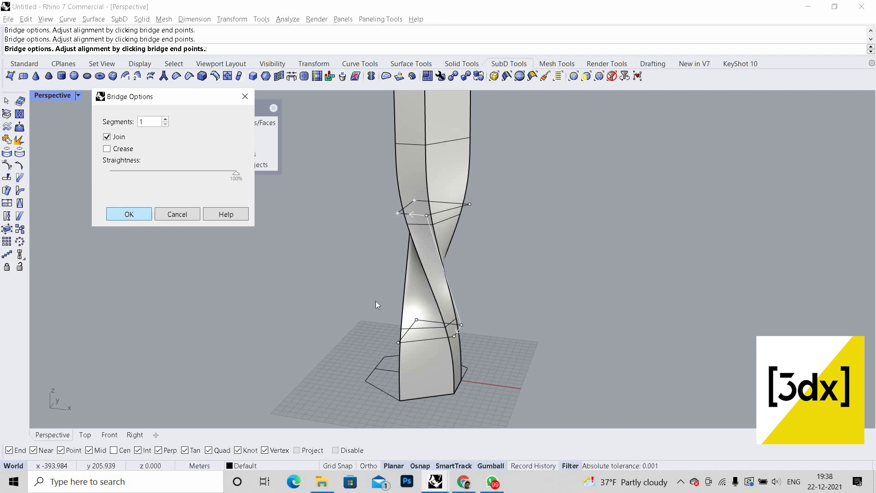
{"action": "right_click", "coordinate": [466, 295]}
Step: Switch to Chrome and compare the twisted column's shape from several sides with the Mariners Cove Towers reference image
{"action": "scroll", "coordinate": [441, 304], "scroll_direction": "down", "scroll_amount": 6}
{"action": "right_click_drag", "start_coordinate": [441, 305], "coordinate": [406, 139]}
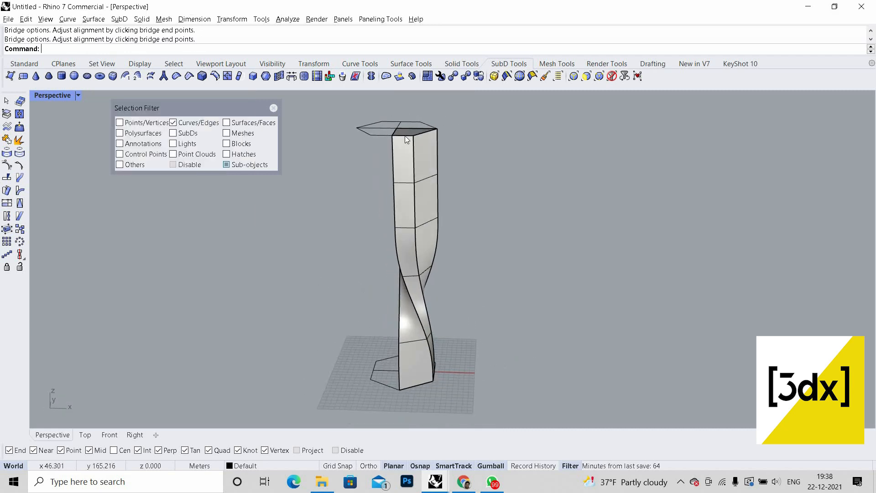
{"action": "scroll", "coordinate": [407, 299], "scroll_direction": "down", "scroll_amount": 4}
{"action": "right_click_drag", "start_coordinate": [407, 299], "coordinate": [398, 312]}
{"action": "scroll", "coordinate": [402, 310], "scroll_direction": "up", "scroll_amount": 8}
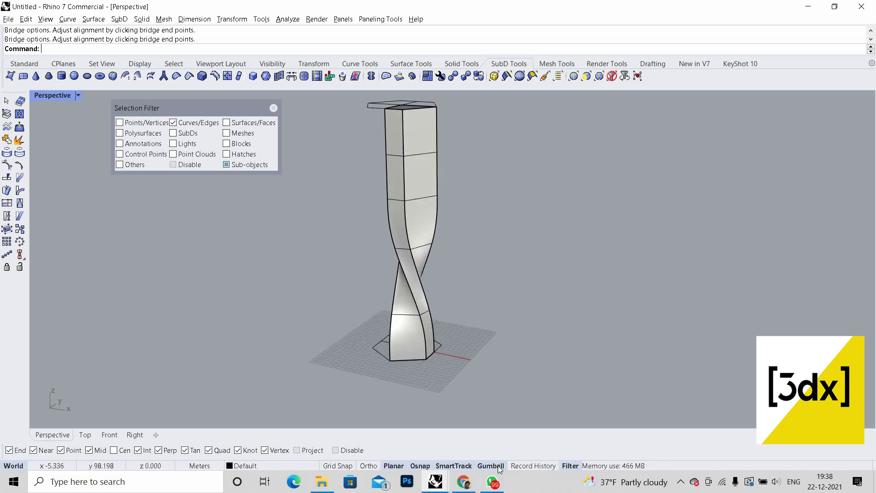
{"action": "left_click", "coordinate": [463, 483]}
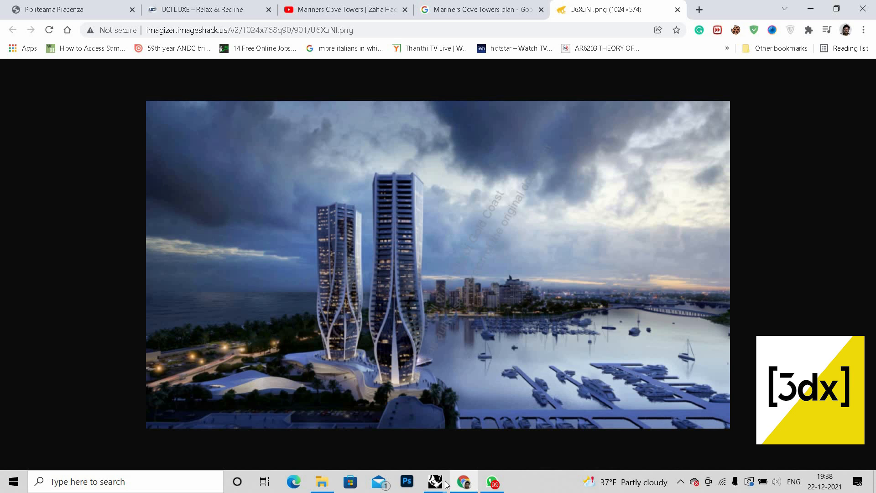
{"action": "mouse_move", "coordinate": [436, 482]}
{"action": "left_click", "coordinate": [374, 428]}
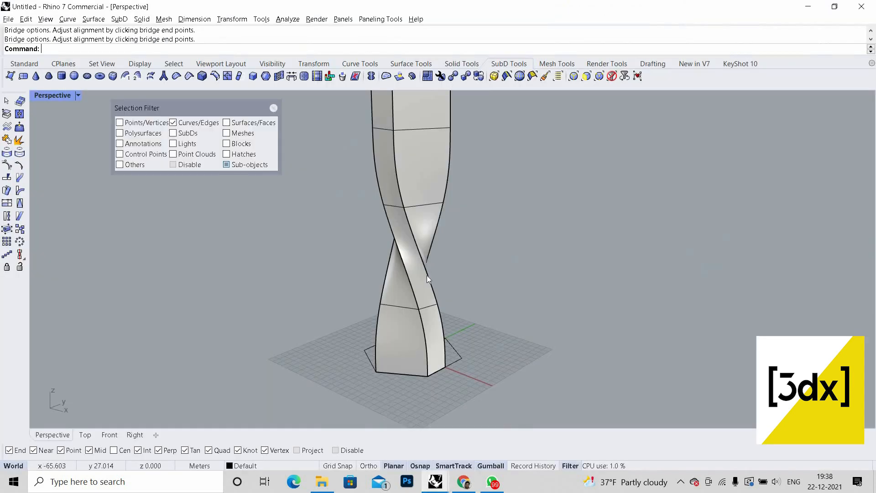
{"action": "right_click_drag", "start_coordinate": [465, 279], "coordinate": [430, 214]}
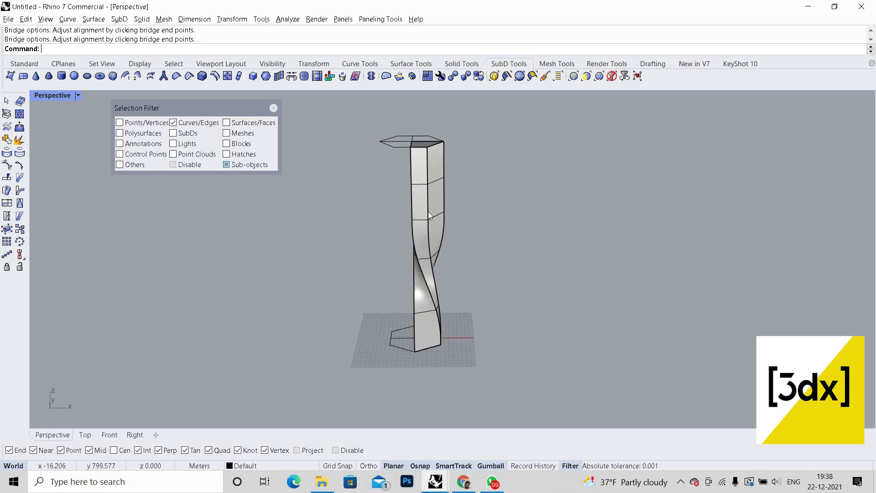
{"action": "right_click_drag", "start_coordinate": [414, 295], "coordinate": [432, 347]}
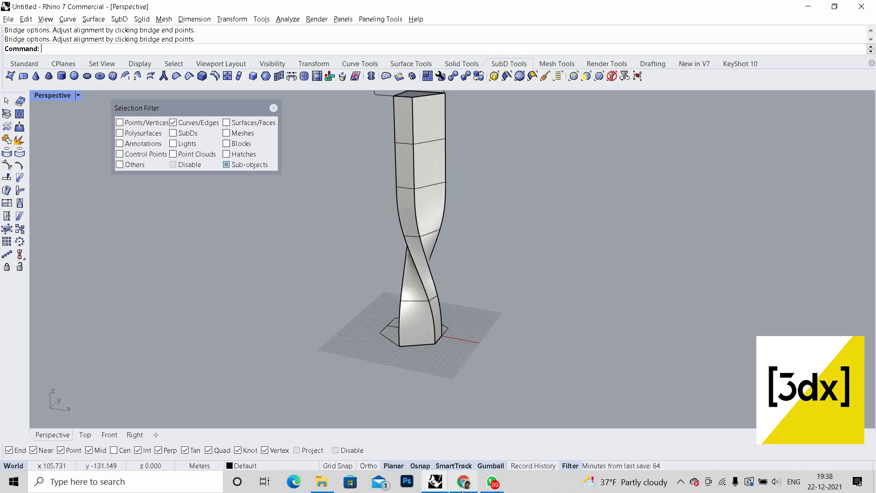
{"action": "left_click", "coordinate": [464, 482]}
{"action": "left_click", "coordinate": [464, 481]}
{"action": "left_click", "coordinate": [470, 489]}
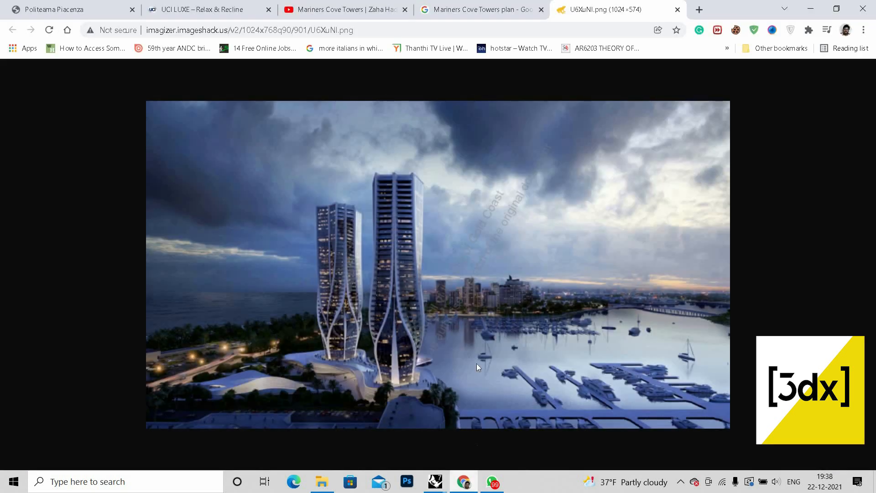
{"action": "key", "text": "alt+Tab"}
{"action": "scroll", "coordinate": [519, 292], "scroll_direction": "down", "scroll_amount": 6}
{"action": "scroll", "coordinate": [416, 319], "scroll_direction": "up", "scroll_amount": 6}
{"action": "right_click_drag", "start_coordinate": [472, 312], "coordinate": [478, 333]}
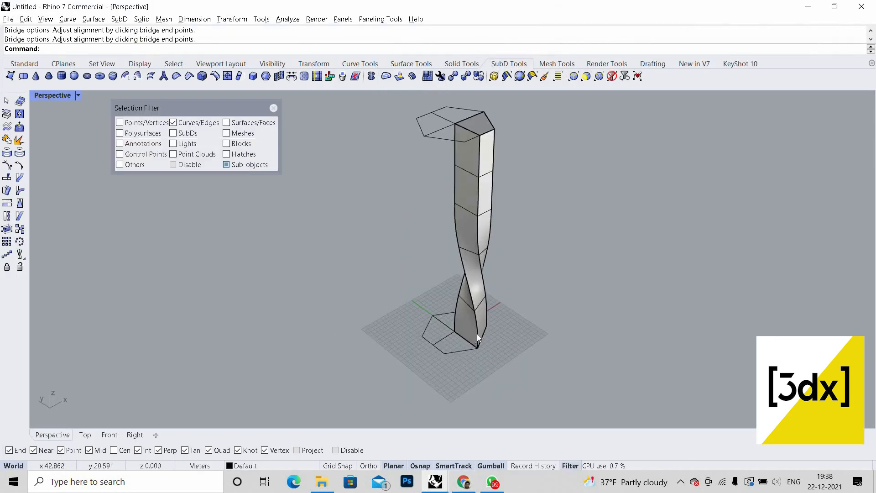
Step: Close the selection filter and mirror a copy of the twisted SubD across its base edge running from the hexagon's centre to its corner
{"action": "left_click", "coordinate": [477, 334]}
{"action": "scroll", "coordinate": [483, 329], "scroll_direction": "up", "scroll_amount": 3}
{"action": "left_click", "coordinate": [482, 283]}
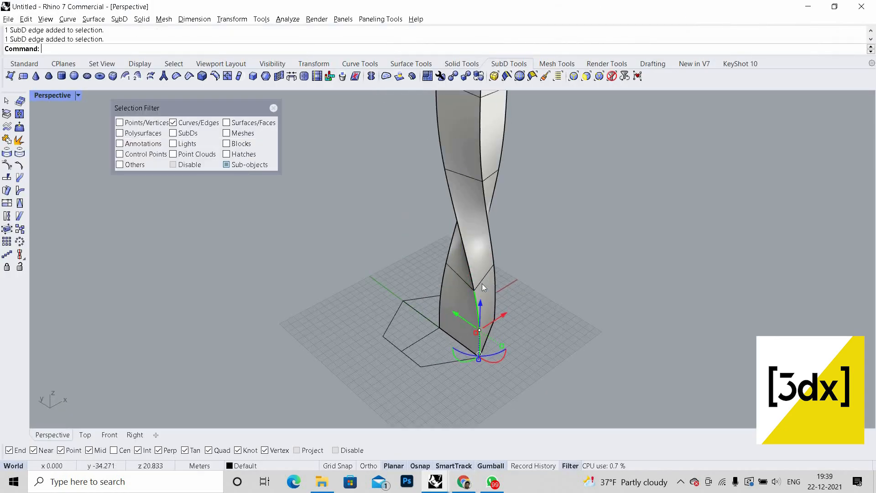
{"action": "key", "text": "Escape"}
{"action": "left_click", "coordinate": [274, 108]}
{"action": "left_click", "coordinate": [492, 324]}
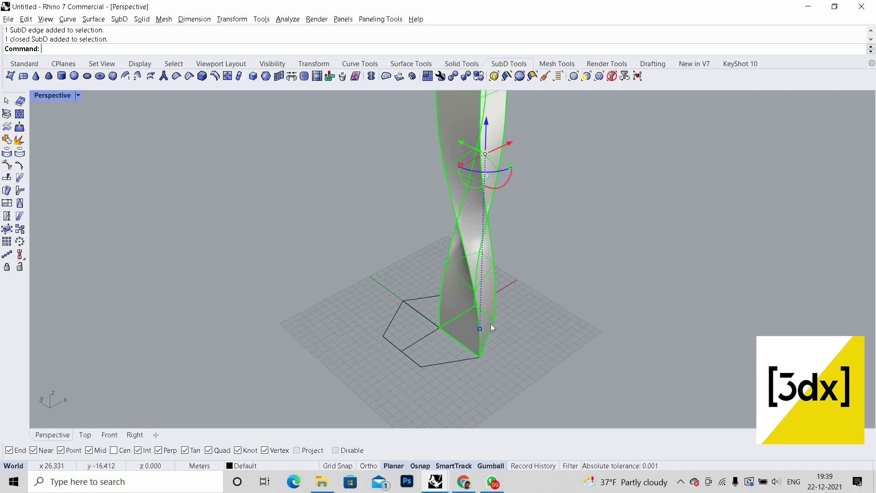
{"action": "type", "text": "mirror"}
{"action": "key", "text": "Return"}
{"action": "left_click", "coordinate": [460, 332]}
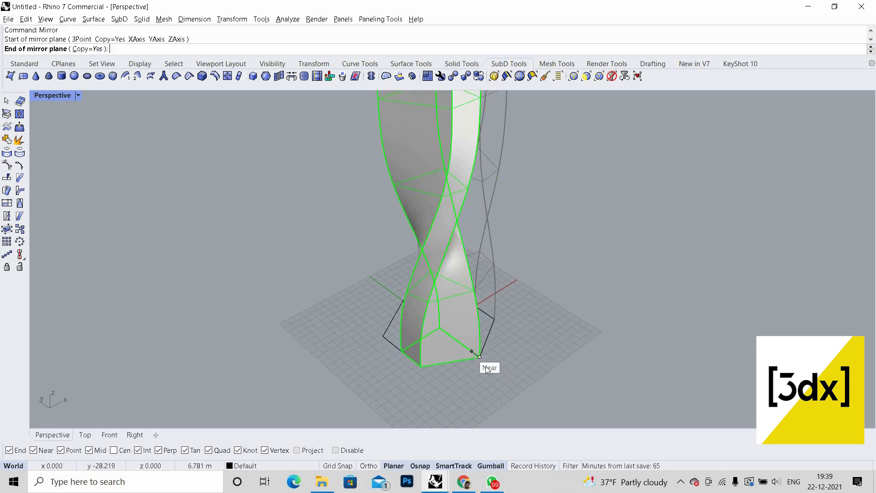
{"action": "left_click", "coordinate": [480, 360]}
Step: Mirror copies of both twisted SubDs across the hexagon's midline along the X axis to complete the tower's four parts
{"action": "right_click_drag", "start_coordinate": [480, 359], "coordinate": [431, 251]}
{"action": "scroll", "coordinate": [433, 254], "scroll_direction": "up", "scroll_amount": 3}
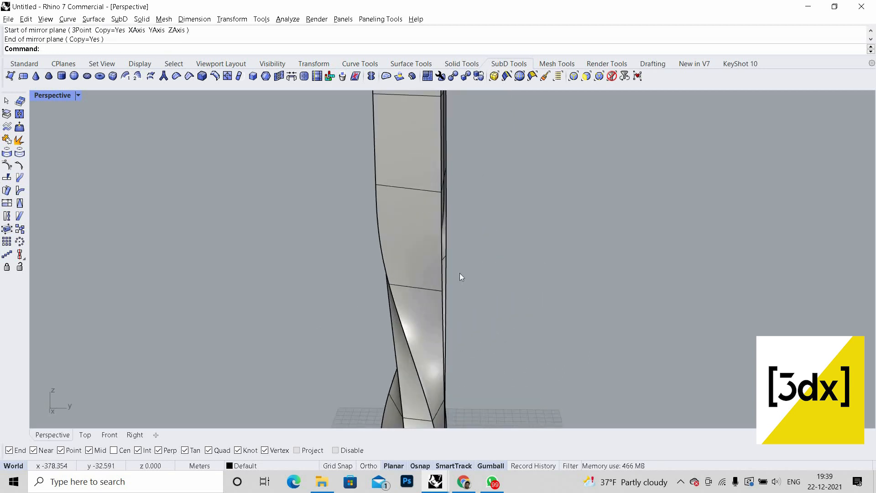
{"action": "left_click", "coordinate": [459, 273]}
{"action": "left_click", "coordinate": [467, 304]}
{"action": "scroll", "coordinate": [434, 208], "scroll_direction": "down", "scroll_amount": 3}
{"action": "right_click_drag", "start_coordinate": [435, 208], "coordinate": [461, 117]}
{"action": "scroll", "coordinate": [497, 144], "scroll_direction": "up", "scroll_amount": 3}
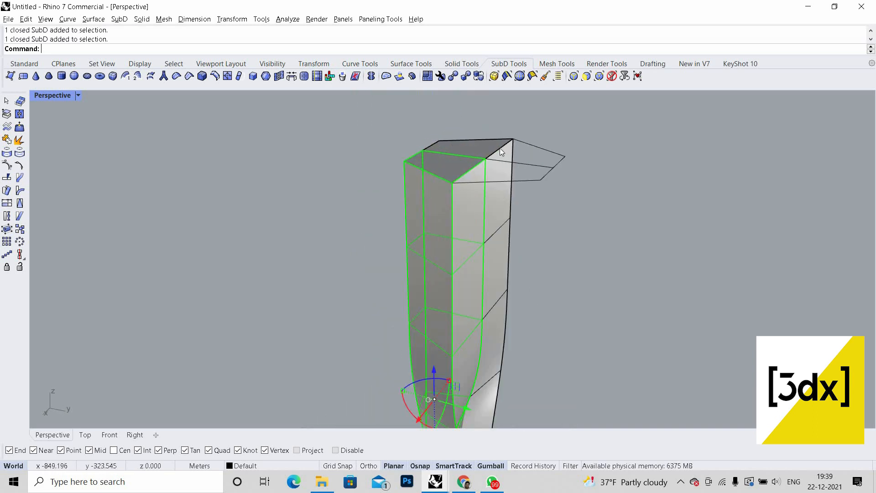
{"action": "left_click", "coordinate": [499, 148]}
{"action": "left_click", "coordinate": [488, 313]}
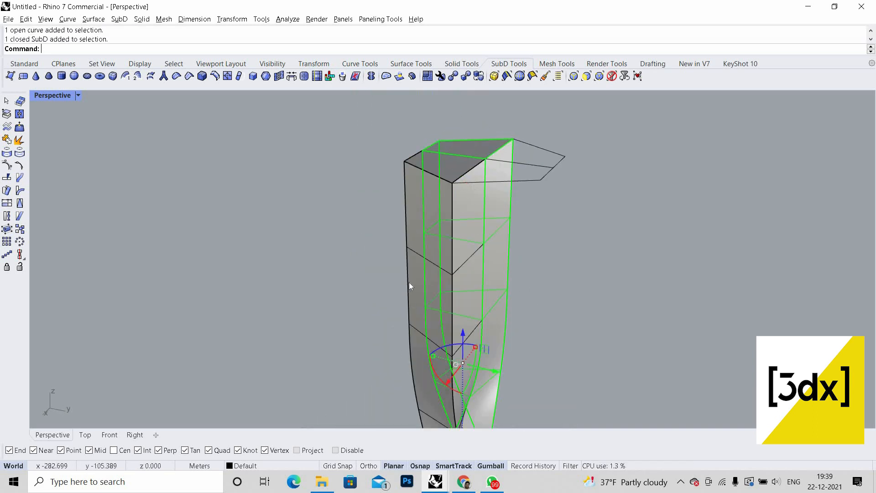
{"action": "left_click", "coordinate": [445, 225]}
{"action": "scroll", "coordinate": [454, 396], "scroll_direction": "down", "scroll_amount": 3}
{"action": "scroll", "coordinate": [453, 399], "scroll_direction": "up", "scroll_amount": 4}
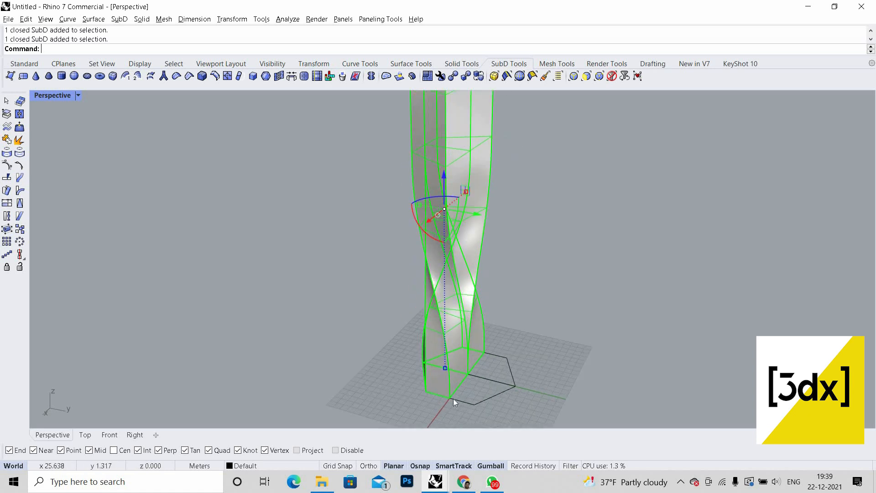
{"action": "type", "text": "Mirror"}
{"action": "key", "text": "Return"}
{"action": "left_click", "coordinate": [449, 401]}
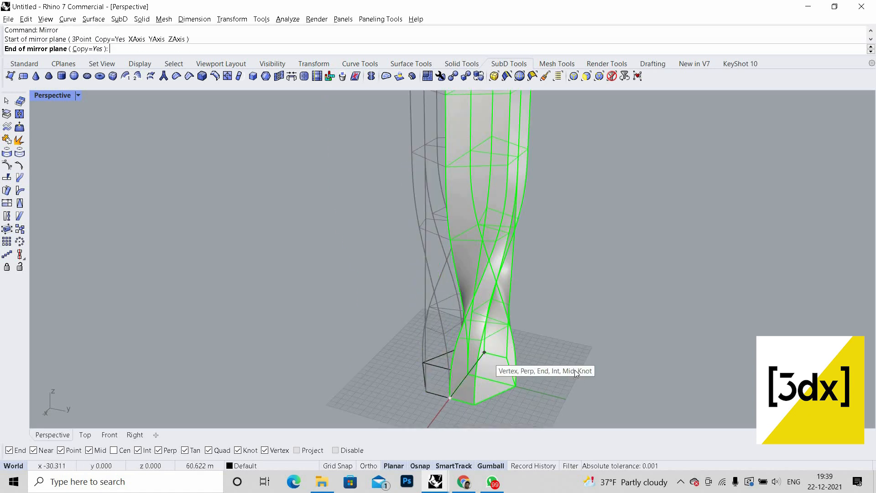
{"action": "left_click", "coordinate": [493, 359]}
Step: Examine the completed tower from several sides and compare its base with the towers in Chrome's reference image
{"action": "right_click_drag", "start_coordinate": [659, 319], "coordinate": [535, 307]}
{"action": "scroll", "coordinate": [571, 322], "scroll_direction": "up", "scroll_amount": 3}
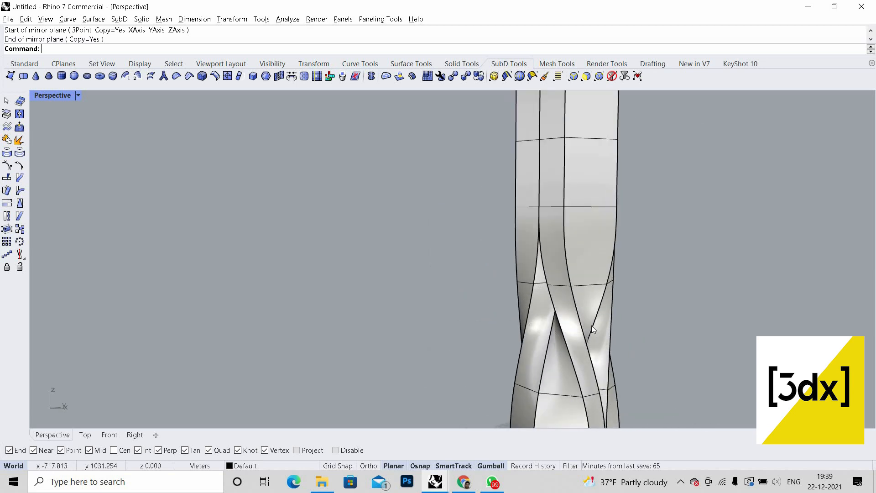
{"action": "scroll", "coordinate": [598, 333], "scroll_direction": "down", "scroll_amount": 4}
{"action": "scroll", "coordinate": [608, 333], "scroll_direction": "up", "scroll_amount": 4}
{"action": "right_click_drag", "start_coordinate": [608, 333], "coordinate": [488, 368]}
{"action": "scroll", "coordinate": [543, 350], "scroll_direction": "down", "scroll_amount": 3}
{"action": "scroll", "coordinate": [527, 369], "scroll_direction": "up", "scroll_amount": 3}
{"action": "scroll", "coordinate": [510, 380], "scroll_direction": "down", "scroll_amount": 3}
{"action": "scroll", "coordinate": [530, 375], "scroll_direction": "down", "scroll_amount": 3}
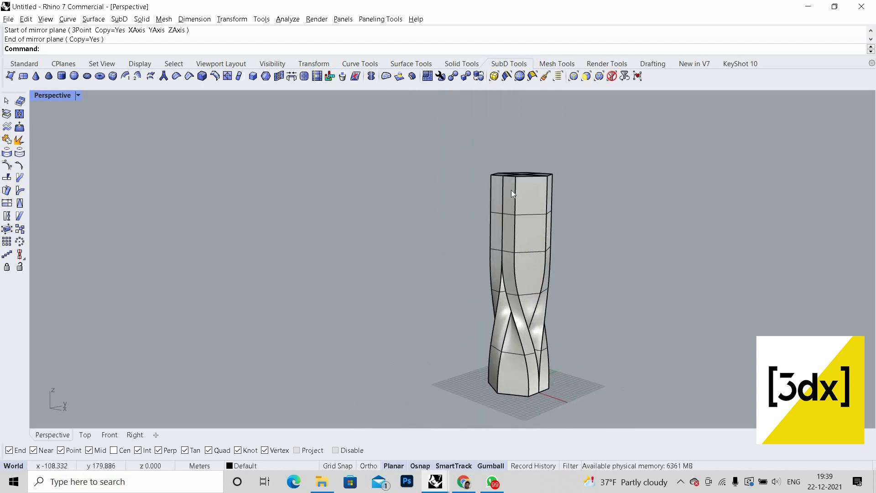
{"action": "scroll", "coordinate": [536, 320], "scroll_direction": "up", "scroll_amount": 2}
{"action": "left_click", "coordinate": [465, 485]}
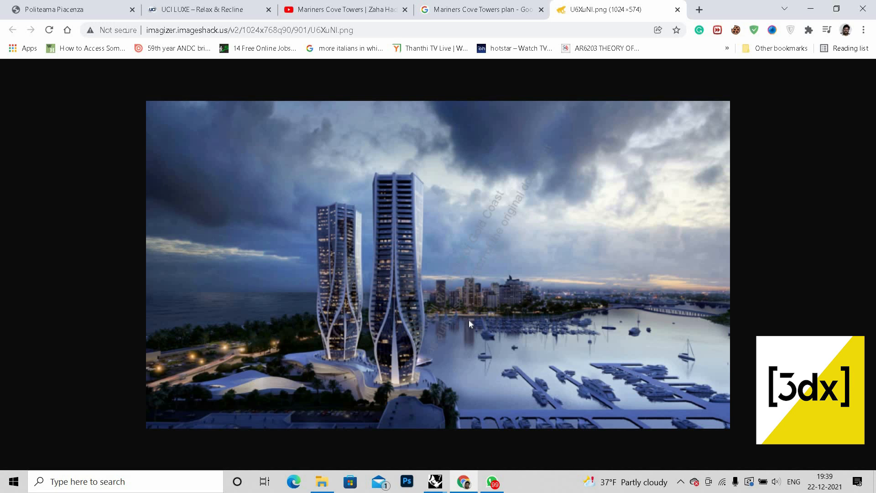
{"action": "left_click", "coordinate": [811, 8]}
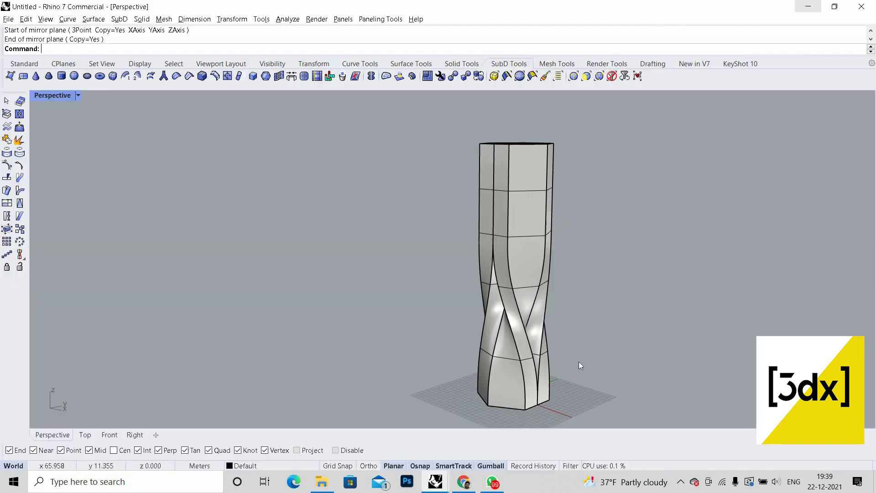
Step: Scale the tower's bottom ring of SubD vertices and edges slightly inward with Scale2D about the hexagon's centre
{"action": "scroll", "coordinate": [562, 375], "scroll_direction": "down", "scroll_amount": 3}
{"action": "right_click_drag", "start_coordinate": [443, 394], "coordinate": [397, 353]}
{"action": "scroll", "coordinate": [475, 389], "scroll_direction": "up", "scroll_amount": 5}
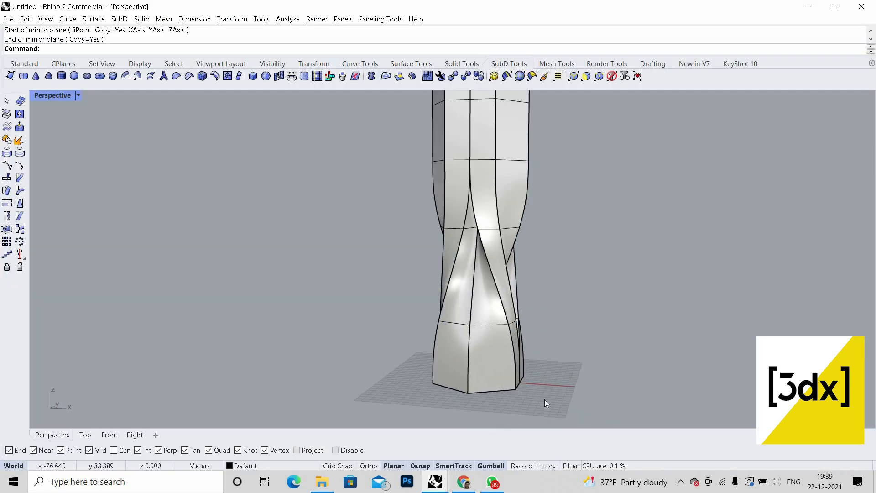
{"action": "left_click_drag", "start_coordinate": [394, 355], "coordinate": [604, 424]}
{"action": "scroll", "coordinate": [509, 395], "scroll_direction": "up", "scroll_amount": 3}
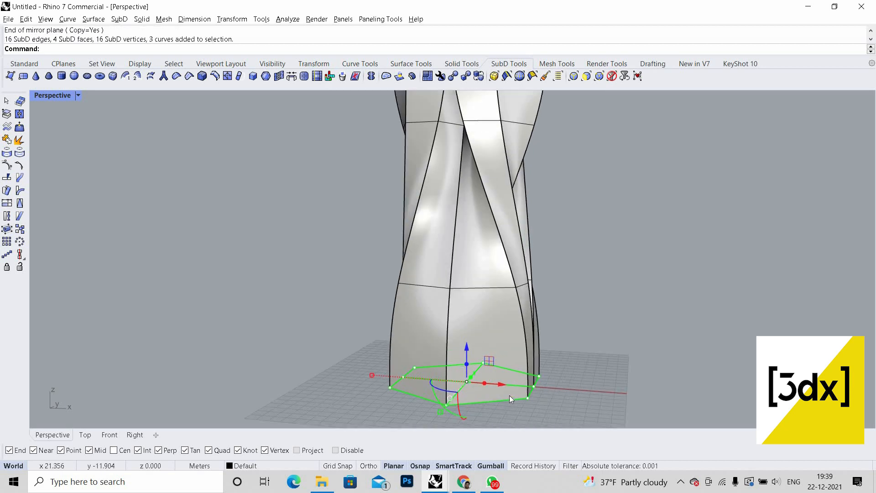
{"action": "type", "text": "scale2d"}
{"action": "key", "text": "Return"}
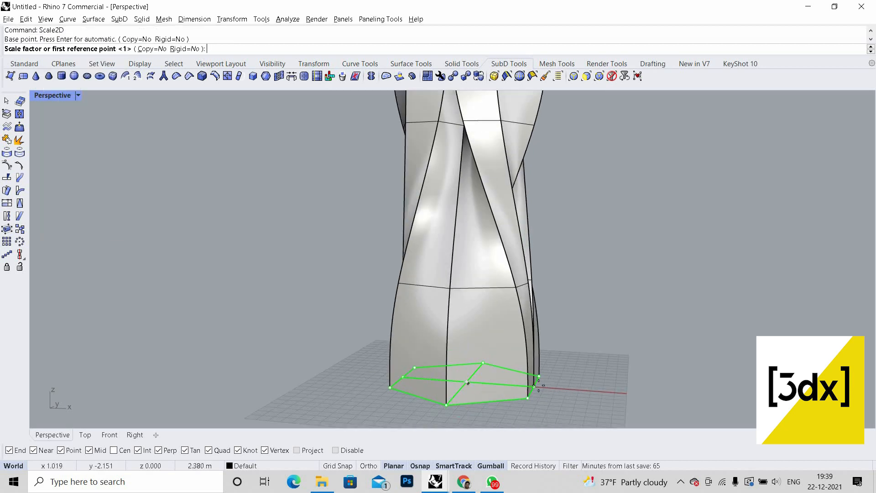
{"action": "left_click", "coordinate": [534, 386]}
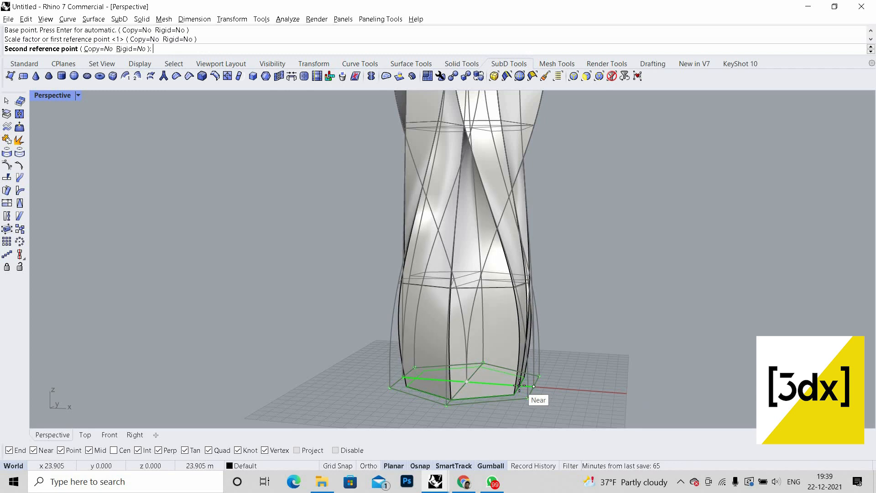
{"action": "left_click", "coordinate": [534, 378]}
{"action": "scroll", "coordinate": [548, 351], "scroll_direction": "down", "scroll_amount": 6}
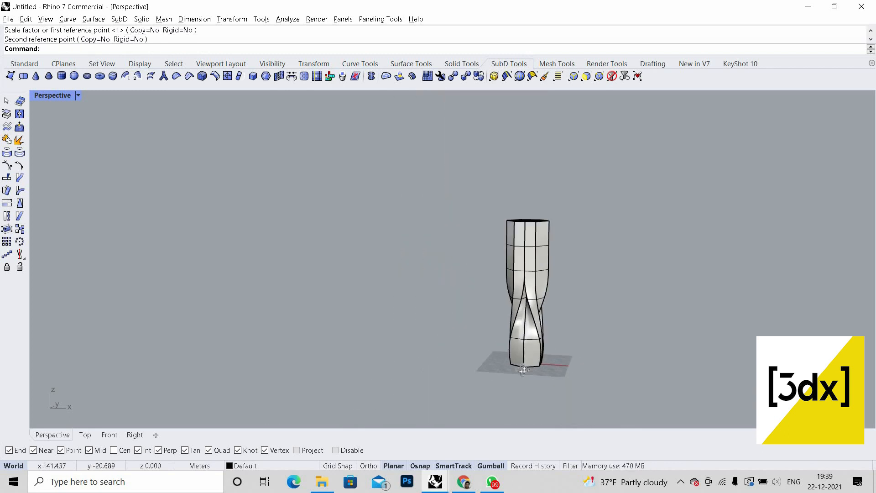
Step: Examine the complete tower from above and from several sides, including its top faces and twisted base
{"action": "right_click_drag", "start_coordinate": [523, 370], "coordinate": [582, 222]}
{"action": "scroll", "coordinate": [587, 277], "scroll_direction": "up", "scroll_amount": 5}
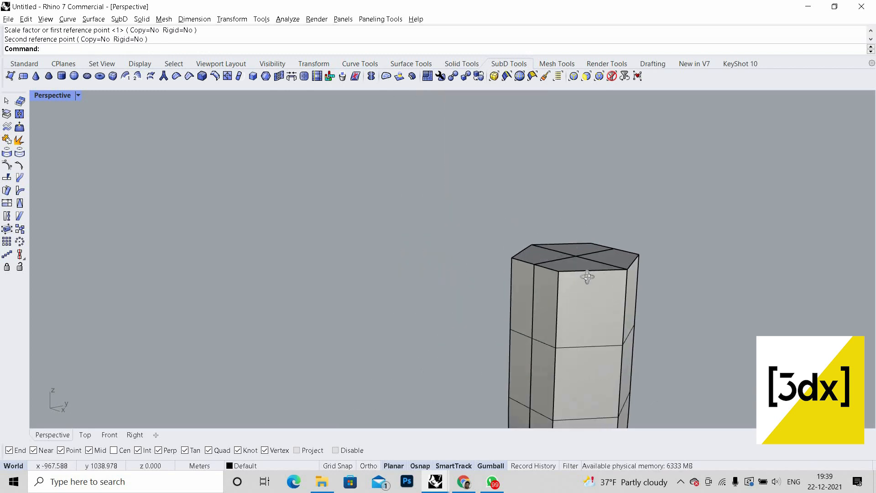
{"action": "right_click_drag", "start_coordinate": [600, 274], "coordinate": [542, 225]}
{"action": "scroll", "coordinate": [505, 246], "scroll_direction": "down", "scroll_amount": 4}
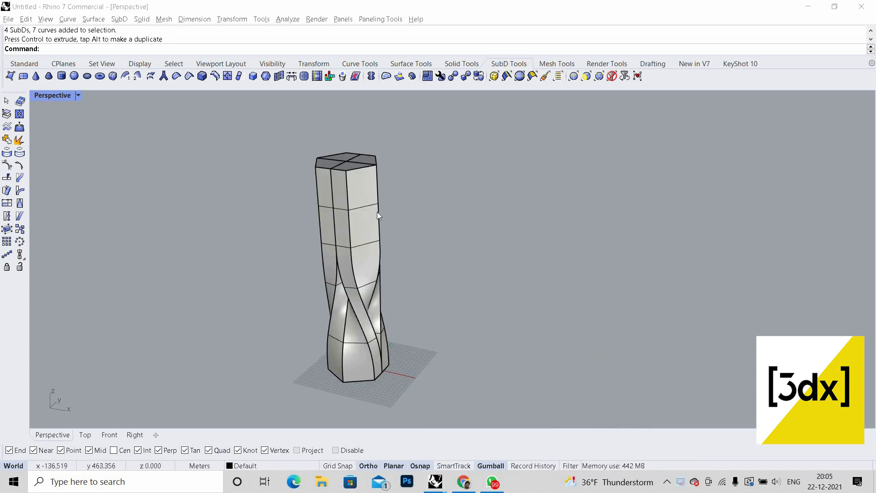
{"action": "scroll", "coordinate": [378, 174], "scroll_direction": "down", "scroll_amount": 2}
{"action": "scroll", "coordinate": [360, 168], "scroll_direction": "up", "scroll_amount": 6}
{"action": "scroll", "coordinate": [426, 270], "scroll_direction": "down", "scroll_amount": 5}
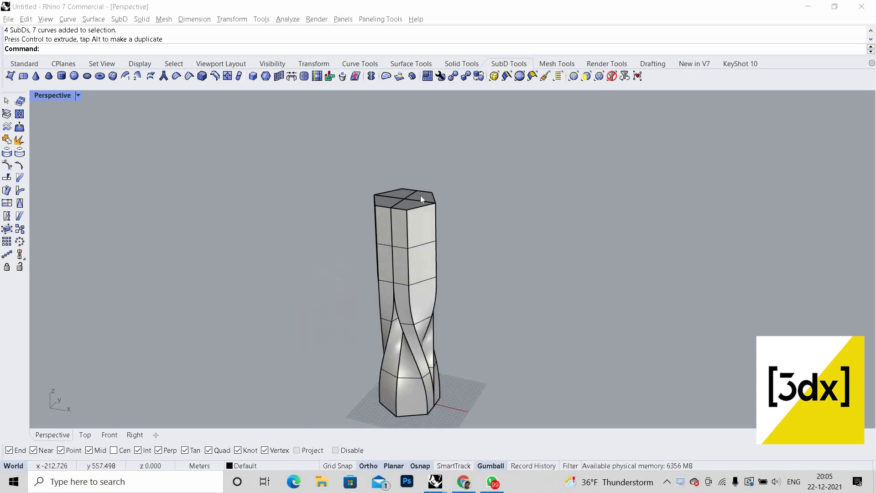
{"action": "right_click_drag", "start_coordinate": [420, 195], "coordinate": [428, 256]}
{"action": "scroll", "coordinate": [431, 237], "scroll_direction": "up", "scroll_amount": 4}
{"action": "scroll", "coordinate": [434, 215], "scroll_direction": "down", "scroll_amount": 5}
{"action": "scroll", "coordinate": [452, 221], "scroll_direction": "up", "scroll_amount": 5}
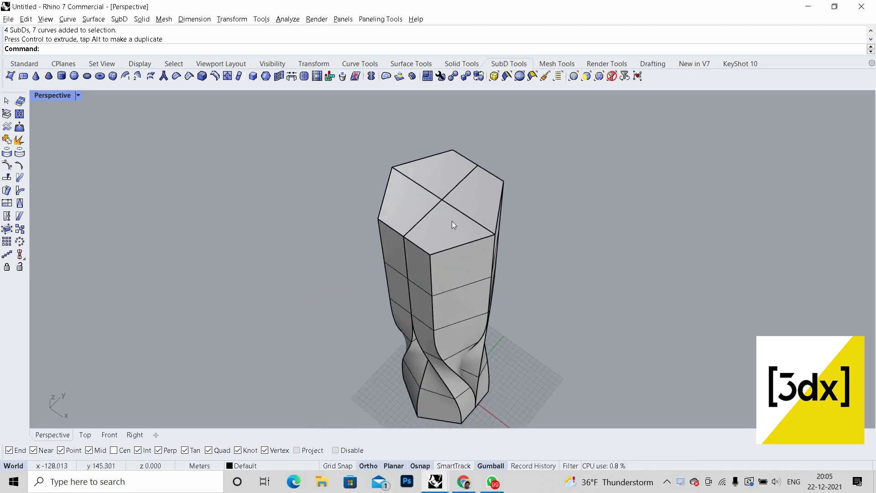
Step: Remove the top and bottom cap faces of one twisted column so that its ends are open
{"action": "left_click", "coordinate": [452, 221]}
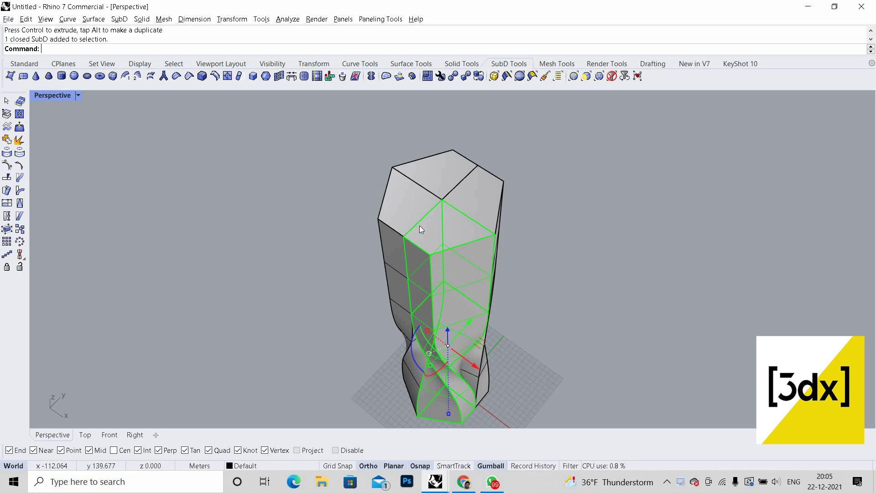
{"action": "key", "text": "Escape"}
{"action": "left_click", "coordinate": [479, 236], "text": "ctrl+shift"}
{"action": "scroll", "coordinate": [485, 251], "scroll_direction": "down", "scroll_amount": 4}
{"action": "mouse_move", "coordinate": [479, 346]}
{"action": "right_mouse_down"}
{"action": "mouse_move", "coordinate": [478, 297]}
{"action": "mouse_move", "coordinate": [478, 346]}
{"action": "right_mouse_up"}
{"action": "scroll", "coordinate": [479, 347], "scroll_direction": "up", "scroll_amount": 3}
{"action": "left_click", "coordinate": [490, 336], "text": "ctrl+shift"}
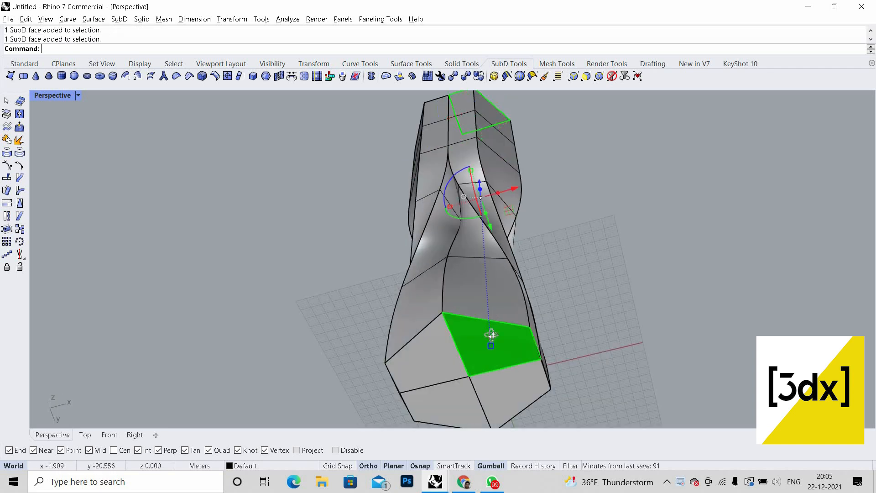
{"action": "scroll", "coordinate": [488, 340], "scroll_direction": "down", "scroll_amount": 6}
{"action": "right_click_drag", "start_coordinate": [487, 280], "coordinate": [488, 310]}
{"action": "right_click_drag", "start_coordinate": [485, 265], "coordinate": [482, 291]}
{"action": "scroll", "coordinate": [483, 293], "scroll_direction": "up", "scroll_amount": 5}
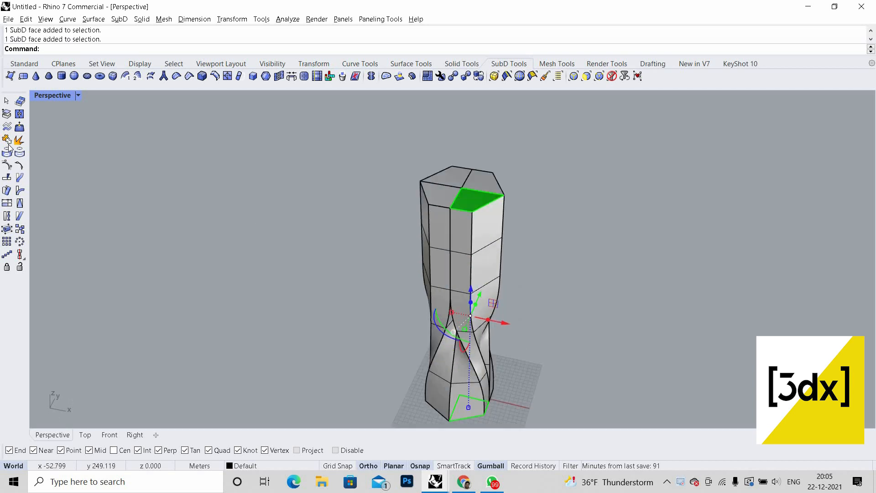
{"action": "left_click", "coordinate": [7, 114]}
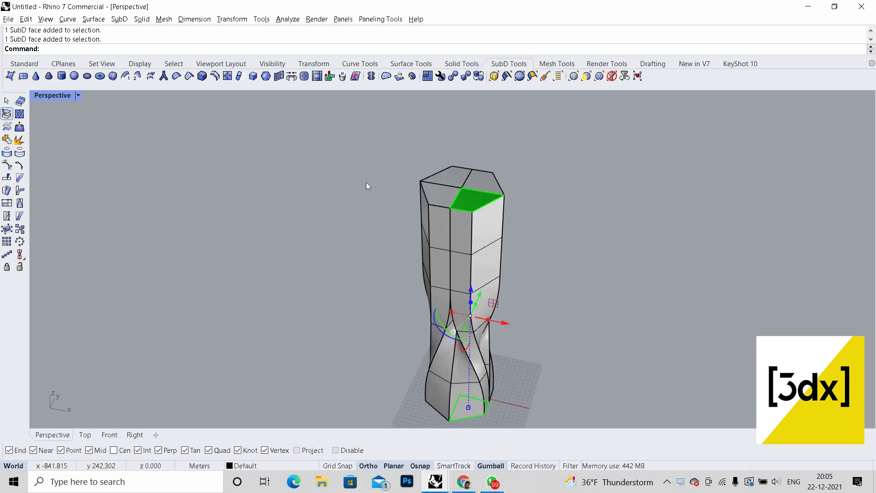
{"action": "middle_click", "coordinate": [425, 189]}
{"action": "left_click", "coordinate": [425, 187]}
Step: Try to delete the closed columns surrounding the open-ended column
{"action": "scroll", "coordinate": [475, 180], "scroll_direction": "up", "scroll_amount": 5}
{"action": "right_click_drag", "start_coordinate": [494, 141], "coordinate": [498, 208]}
{"action": "left_click", "coordinate": [494, 190]}
{"action": "key", "text": "Escape"}
{"action": "left_click", "coordinate": [486, 188]}
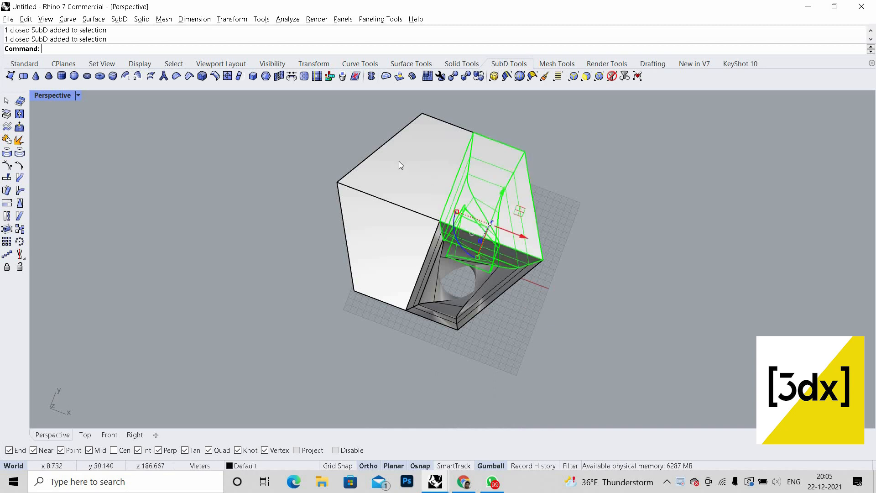
{"action": "key", "text": "Delete"}
{"action": "left_click", "coordinate": [383, 233]}
{"action": "key", "text": "Delete"}
{"action": "right_click_drag", "start_coordinate": [382, 231], "coordinate": [470, 274]}
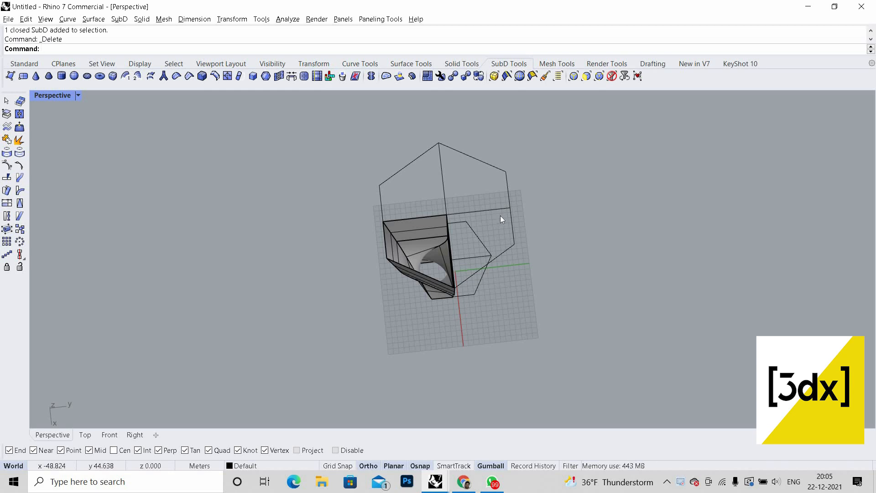
Step: Undo the deletion of the closed columns
{"action": "key", "text": "ctrl+z"}
{"action": "right_click_drag", "start_coordinate": [502, 230], "coordinate": [479, 190]}
{"action": "key", "text": "Escape"}
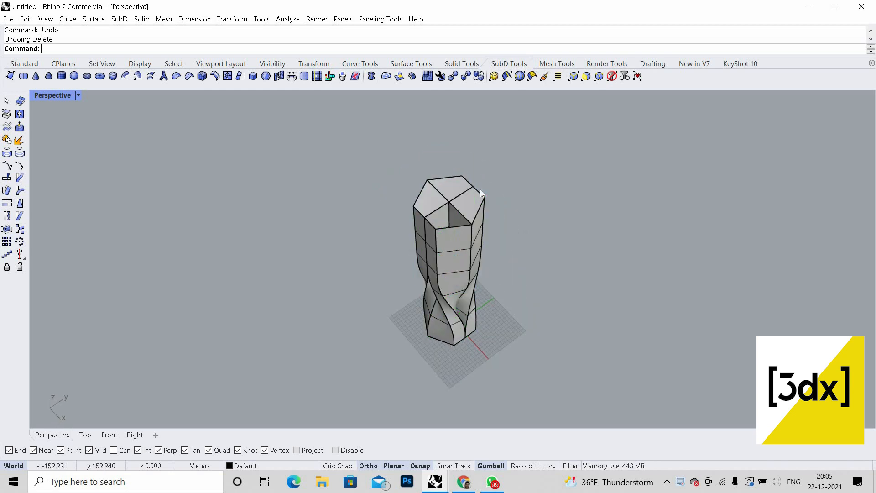
Step: Delete the closed columns around the open-ended one, leaving only that column and the hexagon guide curves
{"action": "scroll", "coordinate": [478, 187], "scroll_direction": "up", "scroll_amount": 5}
{"action": "left_click", "coordinate": [464, 191]}
{"action": "key", "text": "Delete"}
{"action": "left_click", "coordinate": [431, 171]}
{"action": "key", "text": "Delete"}
{"action": "scroll", "coordinate": [528, 263], "scroll_direction": "down", "scroll_amount": 5}
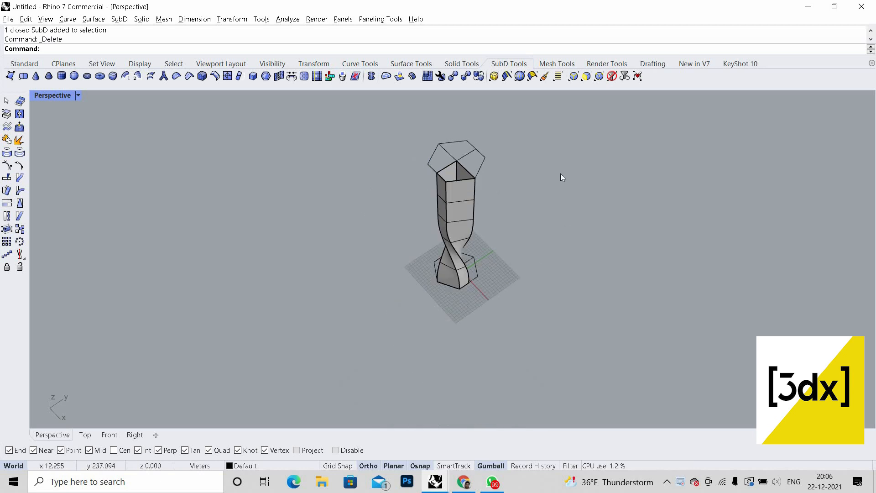
Step: Examine the remaining open-ended column from several sides to identify its outer and inner walls
{"action": "scroll", "coordinate": [488, 260], "scroll_direction": "up", "scroll_amount": 7}
{"action": "scroll", "coordinate": [445, 247], "scroll_direction": "down", "scroll_amount": 6}
{"action": "right_click_drag", "start_coordinate": [616, 249], "coordinate": [486, 232]}
{"action": "scroll", "coordinate": [486, 232], "scroll_direction": "down", "scroll_amount": 3}
{"action": "scroll", "coordinate": [485, 231], "scroll_direction": "down", "scroll_amount": 2}
{"action": "scroll", "coordinate": [453, 267], "scroll_direction": "up", "scroll_amount": 7}
{"action": "scroll", "coordinate": [345, 245], "scroll_direction": "down", "scroll_amount": 7}
{"action": "right_click_drag", "start_coordinate": [584, 276], "coordinate": [475, 270]}
{"action": "scroll", "coordinate": [415, 267], "scroll_direction": "down", "scroll_amount": 4}
{"action": "right_click_drag", "start_coordinate": [415, 267], "coordinate": [401, 123]}
{"action": "scroll", "coordinate": [428, 225], "scroll_direction": "up", "scroll_amount": 5}
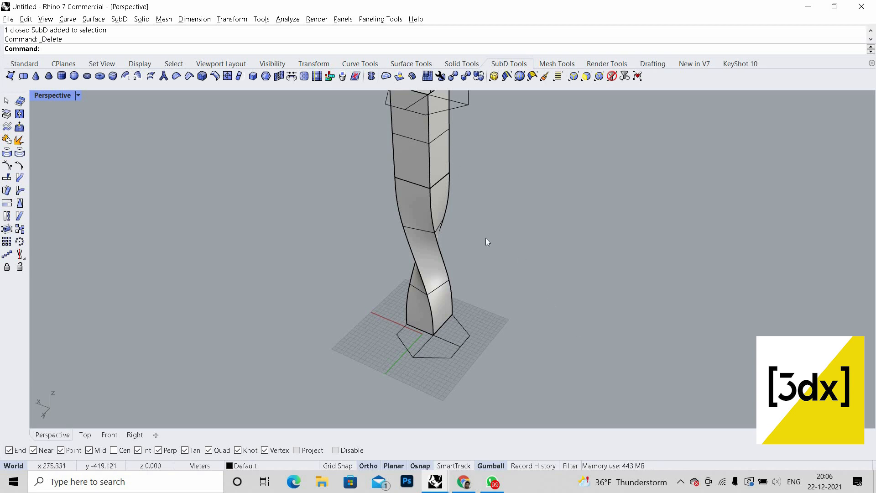
{"action": "scroll", "coordinate": [486, 237], "scroll_direction": "down", "scroll_amount": 3}
{"action": "scroll", "coordinate": [486, 237], "scroll_direction": "up", "scroll_amount": 4}
{"action": "left_click", "coordinate": [430, 154], "text": "ctrl+shift"}
{"action": "left_click", "coordinate": [433, 193], "text": "ctrl+shift"}
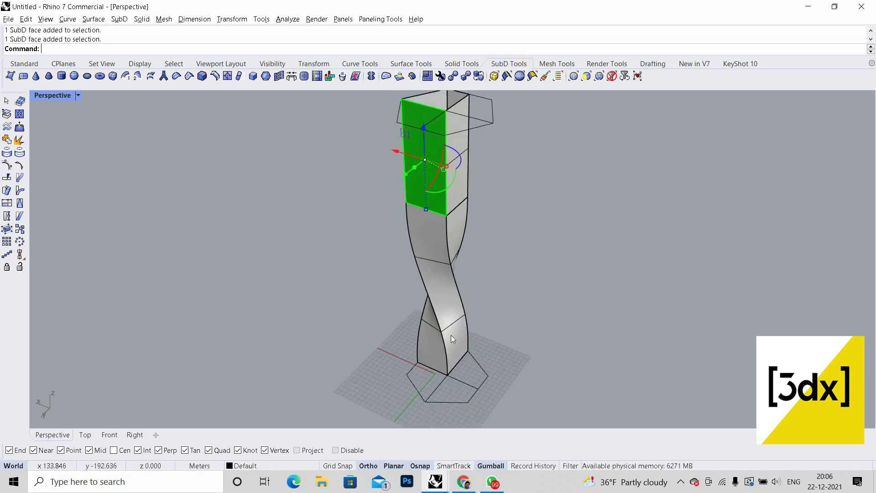
{"action": "left_click", "coordinate": [461, 351], "text": "ctrl+shift"}
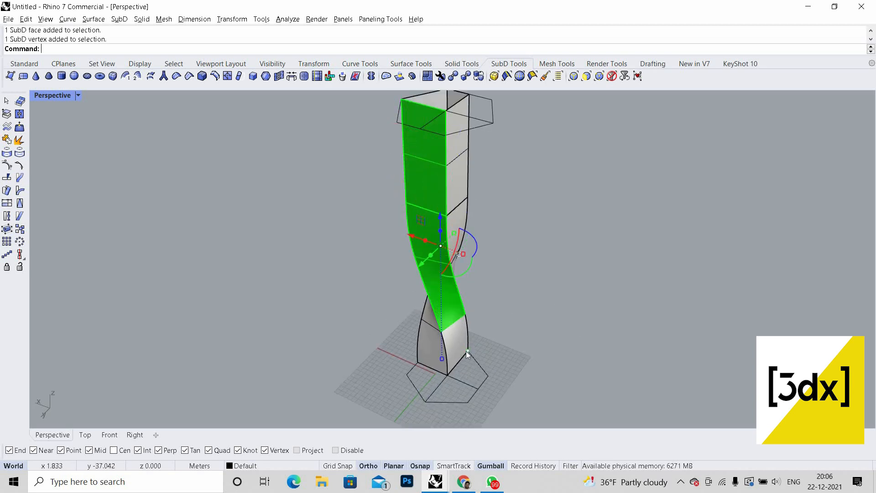
{"action": "left_click", "coordinate": [442, 292]}
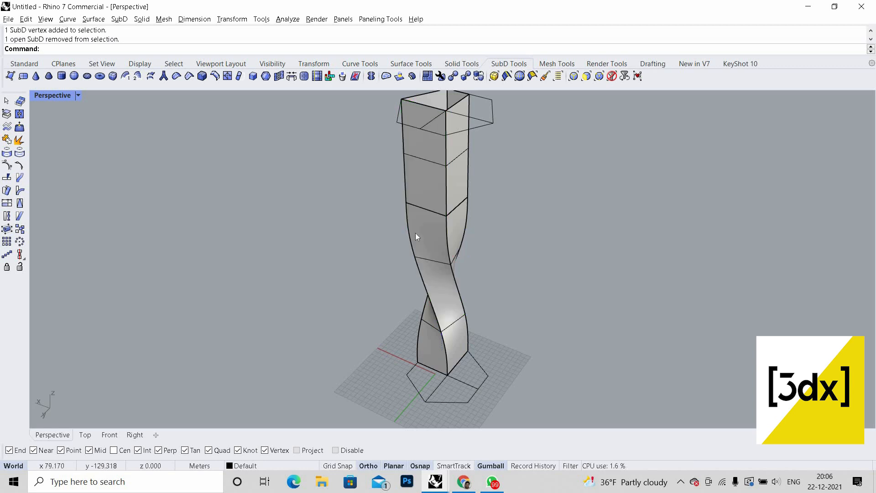
Step: Extract the full-height strip of faces forming one twisted inner wall of the column as a separate SubD
{"action": "left_click", "coordinate": [432, 145], "text": "ctrl+shift"}
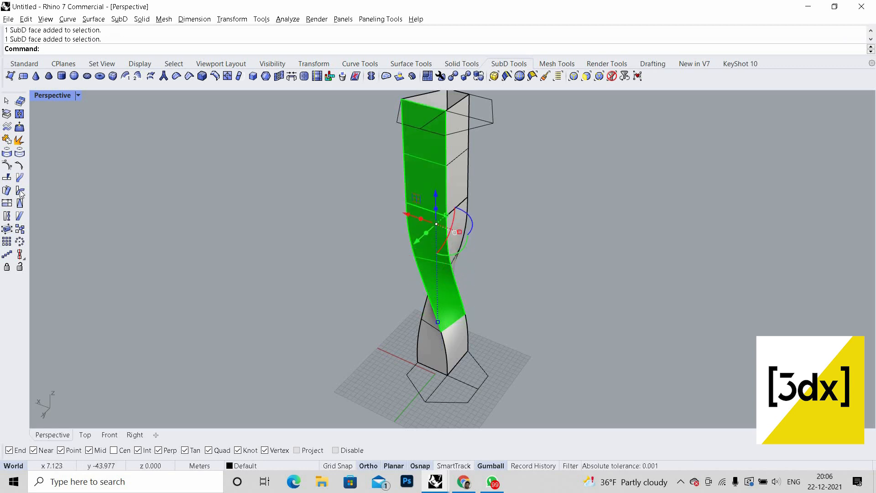
{"action": "left_click", "coordinate": [6, 114]}
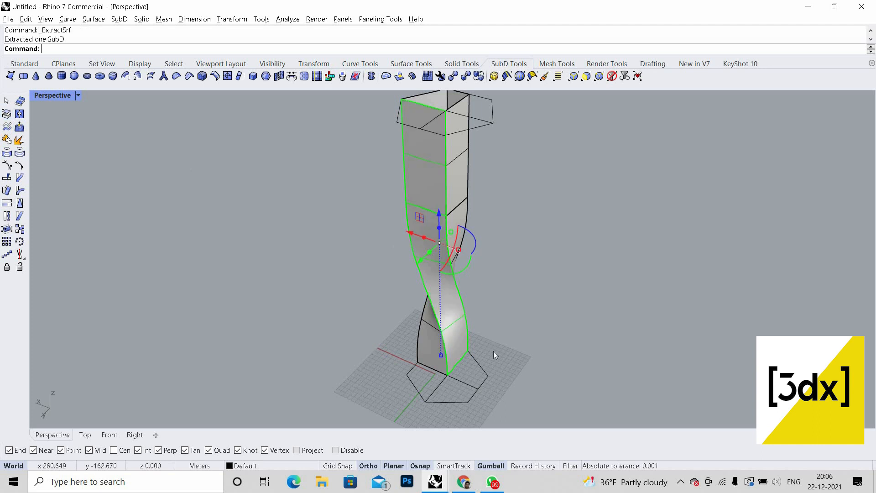
{"action": "scroll", "coordinate": [494, 354], "scroll_direction": "down", "scroll_amount": 7}
{"action": "right_click_drag", "start_coordinate": [544, 357], "coordinate": [499, 273]}
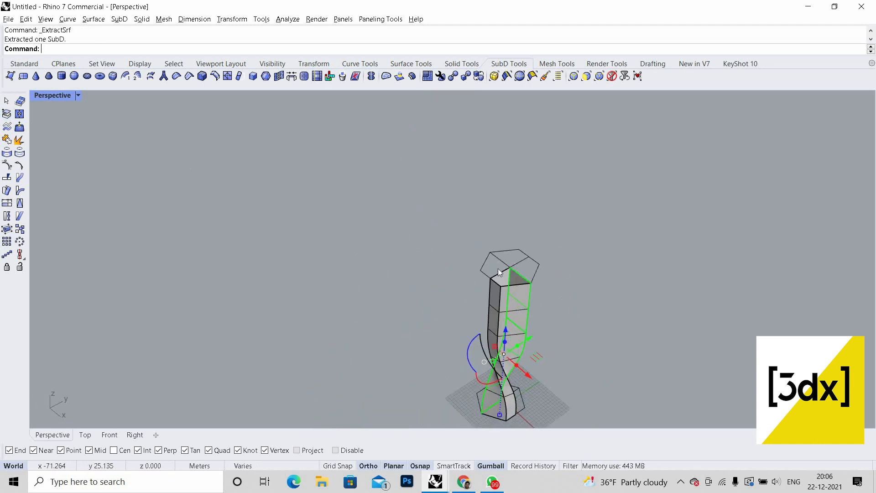
{"action": "scroll", "coordinate": [492, 332], "scroll_direction": "up", "scroll_amount": 6}
{"action": "left_click", "coordinate": [497, 312], "text": "shift"}
{"action": "left_click", "coordinate": [445, 262]}
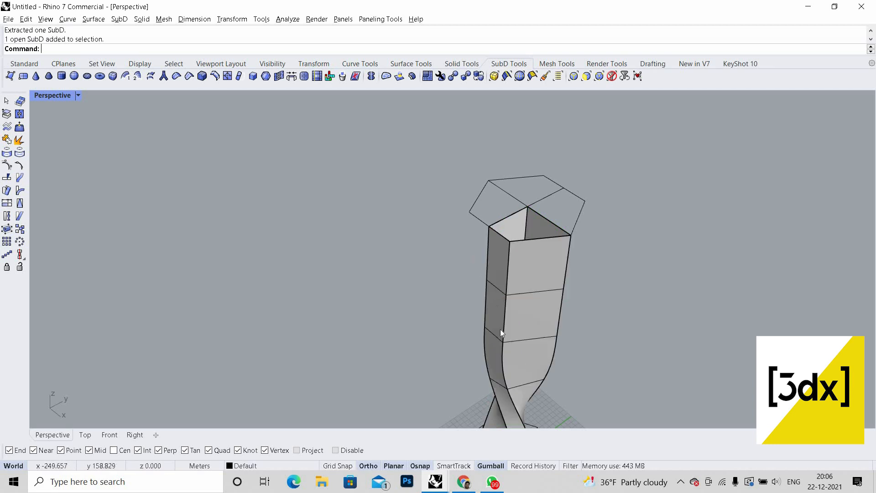
Step: Extract the narrow outer wall's full-height strip of faces from the column as a separate SubD
{"action": "left_click", "coordinate": [501, 287], "text": "ctrl+shift"}
{"action": "scroll", "coordinate": [492, 342], "scroll_direction": "down", "scroll_amount": 4}
{"action": "scroll", "coordinate": [502, 333], "scroll_direction": "up", "scroll_amount": 4}
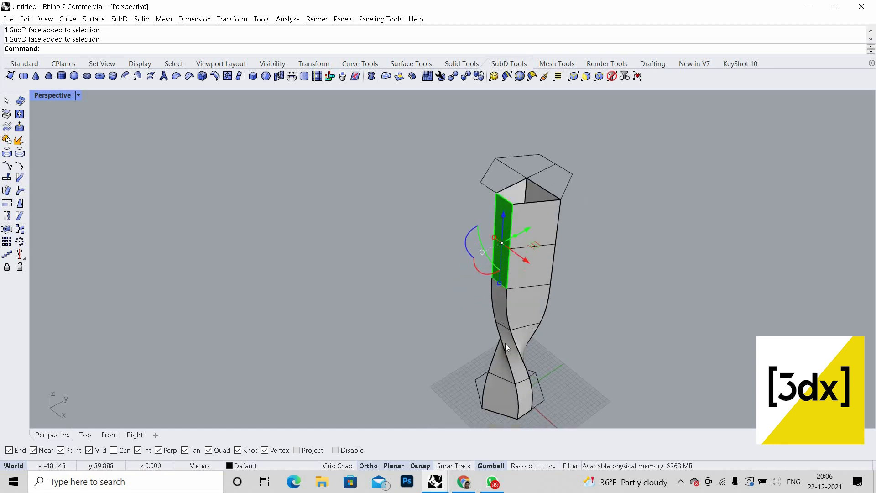
{"action": "left_click", "coordinate": [502, 307], "text": "ctrl+shift"}
{"action": "left_click", "coordinate": [515, 363], "text": "ctrl+shift"}
{"action": "left_click", "coordinate": [521, 393], "text": "ctrl+shift"}
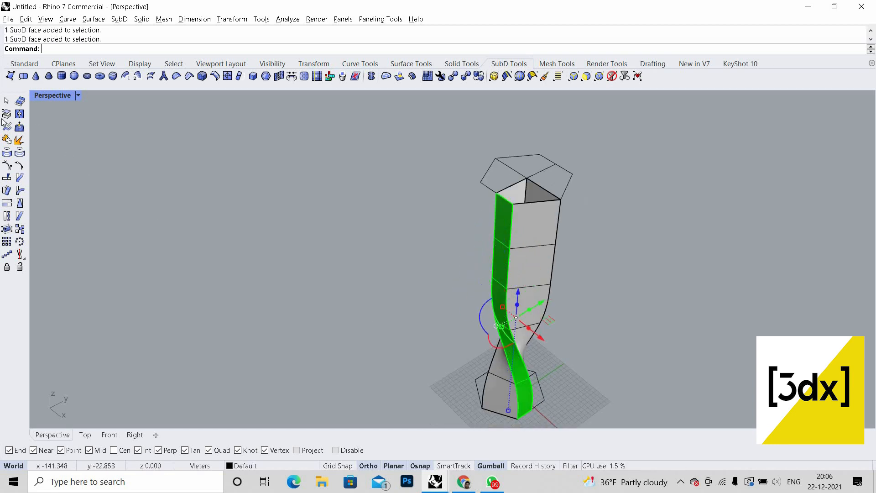
{"action": "left_click", "coordinate": [5, 114]}
Step: Delete the extracted inner wall strip from the back of the column
{"action": "scroll", "coordinate": [641, 319], "scroll_direction": "down", "scroll_amount": 8}
{"action": "right_click_drag", "start_coordinate": [642, 318], "coordinate": [393, 333]}
{"action": "left_click", "coordinate": [338, 368]}
{"action": "right_click_drag", "start_coordinate": [338, 369], "coordinate": [294, 336]}
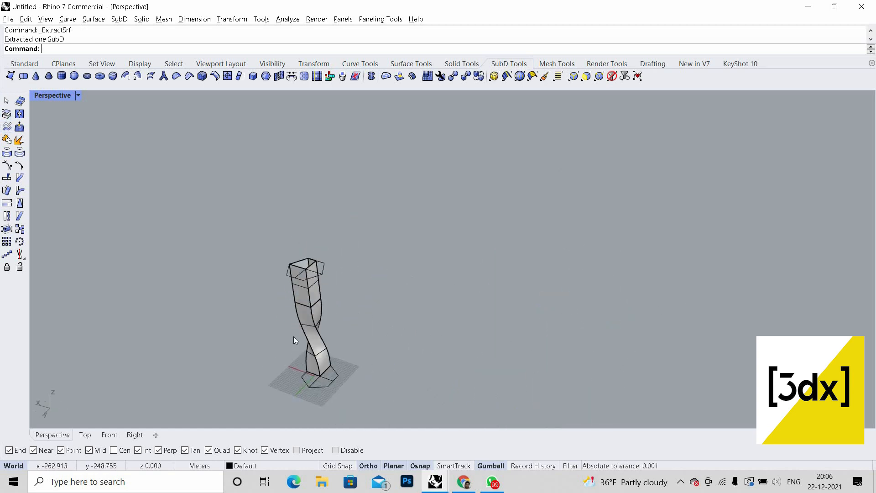
{"action": "scroll", "coordinate": [332, 368], "scroll_direction": "up", "scroll_amount": 6}
{"action": "left_click", "coordinate": [313, 354]}
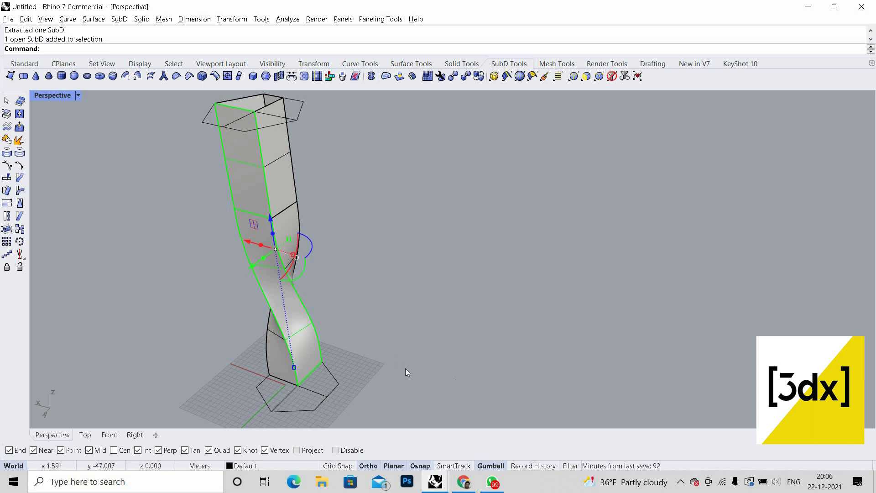
{"action": "key", "text": "Delete"}
{"action": "scroll", "coordinate": [524, 345], "scroll_direction": "down", "scroll_amount": 3}
{"action": "right_click_drag", "start_coordinate": [525, 346], "coordinate": [362, 291]}
{"action": "scroll", "coordinate": [593, 342], "scroll_direction": "up", "scroll_amount": 2}
{"action": "scroll", "coordinate": [365, 288], "scroll_direction": "up", "scroll_amount": 3}
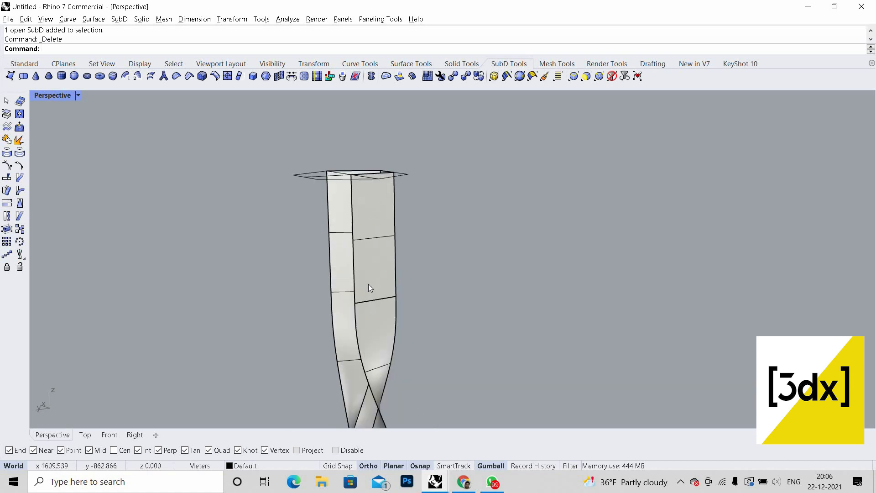
{"action": "left_click", "coordinate": [367, 213], "text": "ctrl+shift"}
{"action": "left_click", "coordinate": [381, 218], "text": "ctrl+shift"}
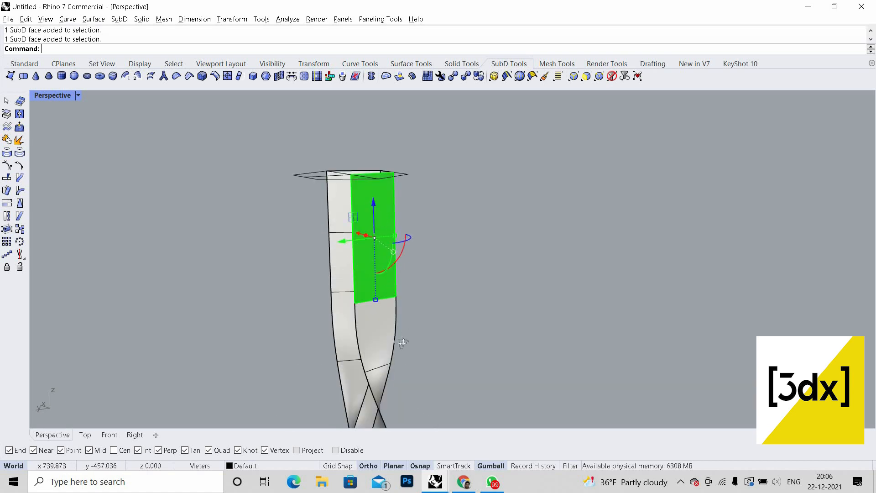
{"action": "scroll", "coordinate": [395, 246], "scroll_direction": "down", "scroll_amount": 2}
{"action": "right_click_drag", "start_coordinate": [395, 246], "coordinate": [396, 286]}
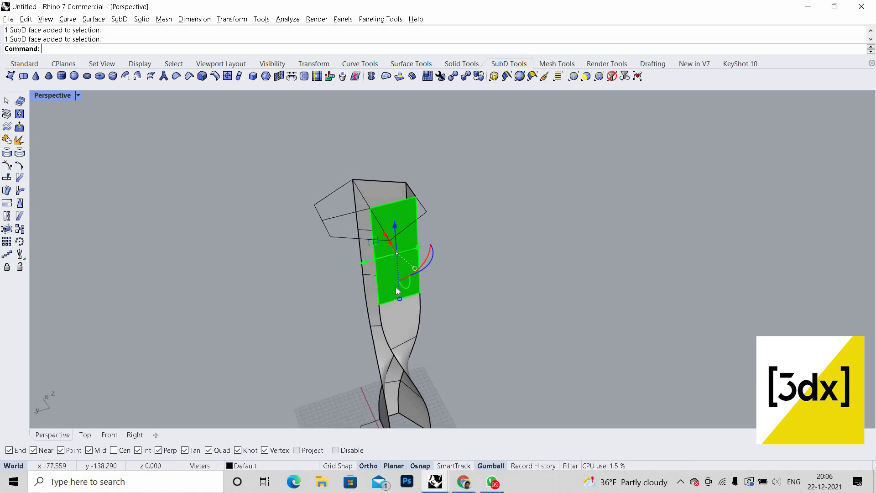
{"action": "key", "text": "Escape"}
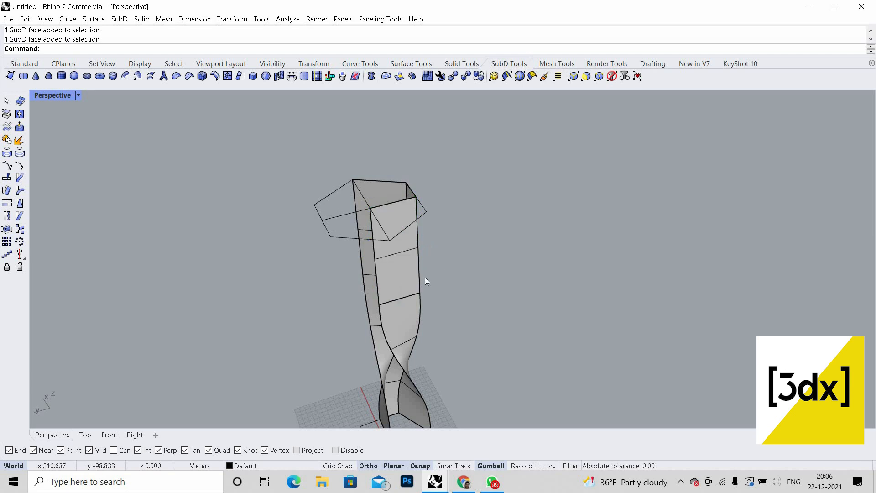
Step: Delete the two uppermost faces of the column's remaining inner wall
{"action": "scroll", "coordinate": [395, 283], "scroll_direction": "up", "scroll_amount": 1}
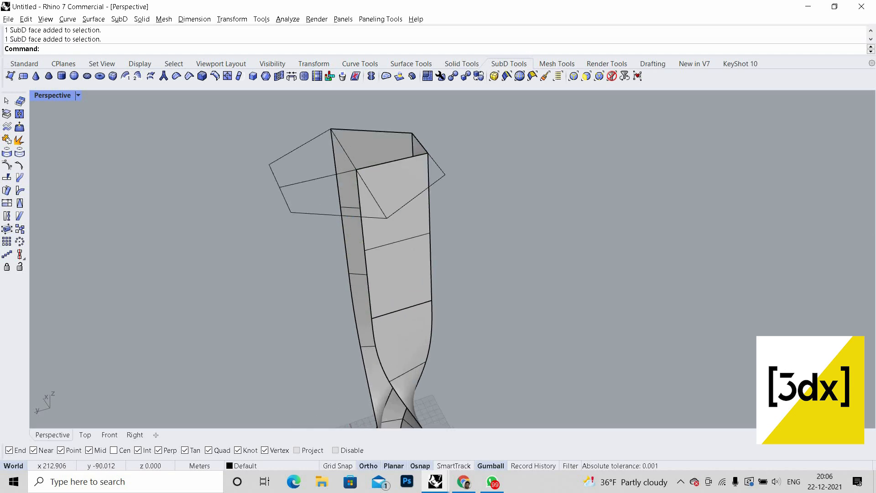
{"action": "left_click", "coordinate": [396, 265], "text": "ctrl+shift"}
{"action": "left_click", "coordinate": [396, 228], "text": "ctrl+shift"}
{"action": "key", "text": "Delete"}
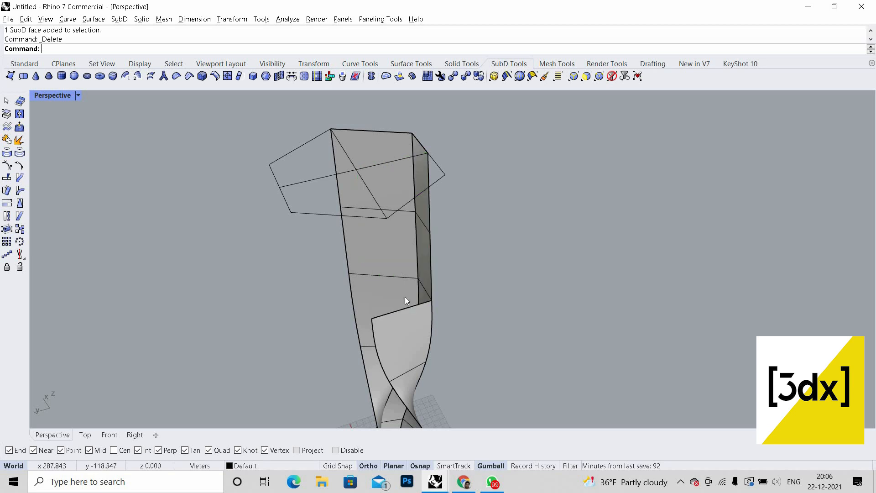
{"action": "scroll", "coordinate": [435, 274], "scroll_direction": "down", "scroll_amount": 2}
{"action": "right_click_drag", "start_coordinate": [435, 274], "coordinate": [513, 188]}
{"action": "right_click_drag", "start_coordinate": [560, 330], "coordinate": [442, 310]}
{"action": "scroll", "coordinate": [456, 207], "scroll_direction": "up", "scroll_amount": 5}
{"action": "left_click", "coordinate": [446, 262], "text": "ctrl+shift"}
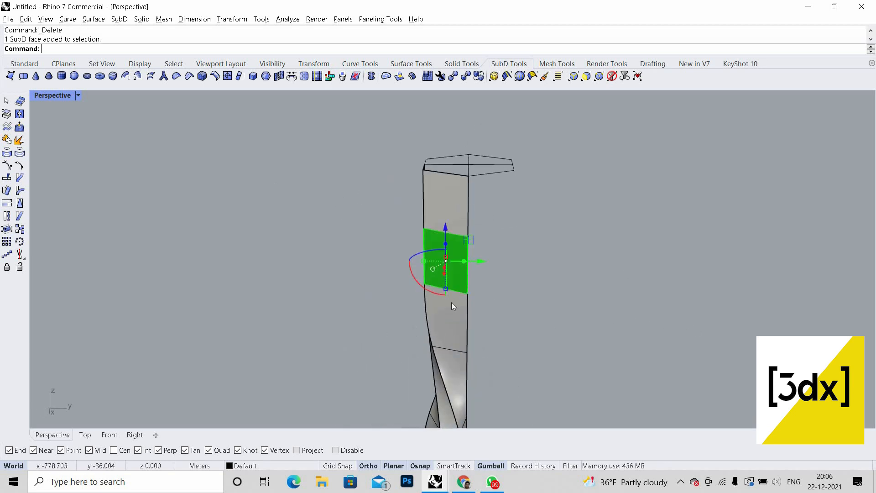
{"action": "left_click", "coordinate": [445, 201], "text": "ctrl+shift"}
{"action": "scroll", "coordinate": [475, 296], "scroll_direction": "down", "scroll_amount": 4}
{"action": "key", "text": "Escape"}
Step: Mirror the column's three SubD strips as a copy across the line through the base hexagon's side midpoint and centre
{"action": "scroll", "coordinate": [465, 341], "scroll_direction": "down", "scroll_amount": 4}
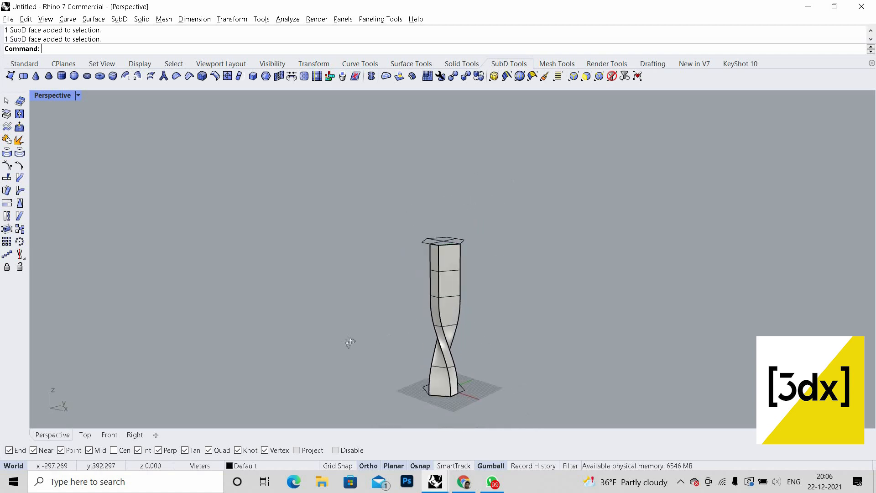
{"action": "right_click_drag", "start_coordinate": [348, 344], "coordinate": [528, 395]}
{"action": "left_click_drag", "start_coordinate": [507, 340], "coordinate": [396, 288]}
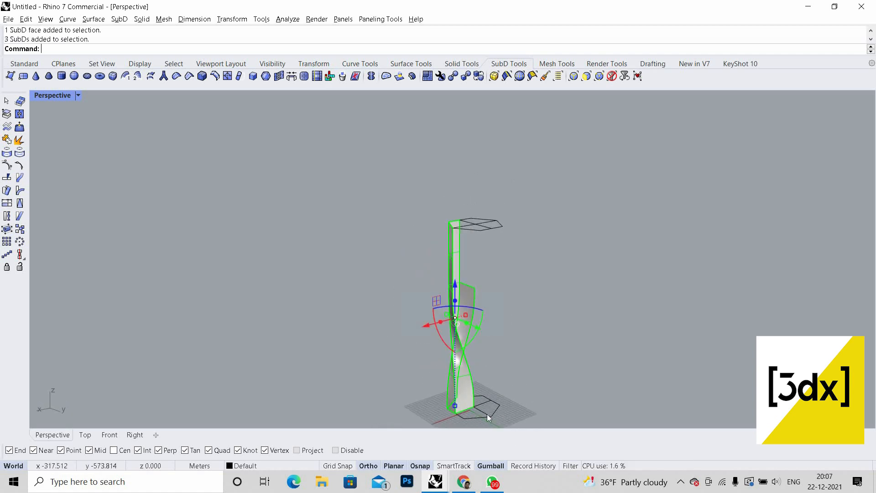
{"action": "scroll", "coordinate": [487, 415], "scroll_direction": "up", "scroll_amount": 2}
{"action": "type", "text": "M"}
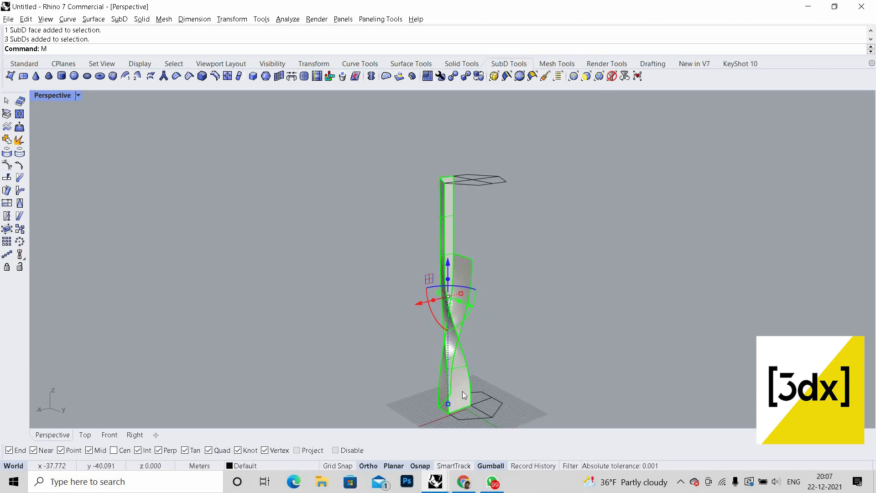
{"action": "type", "text": "irror"}
{"action": "key", "text": "Return"}
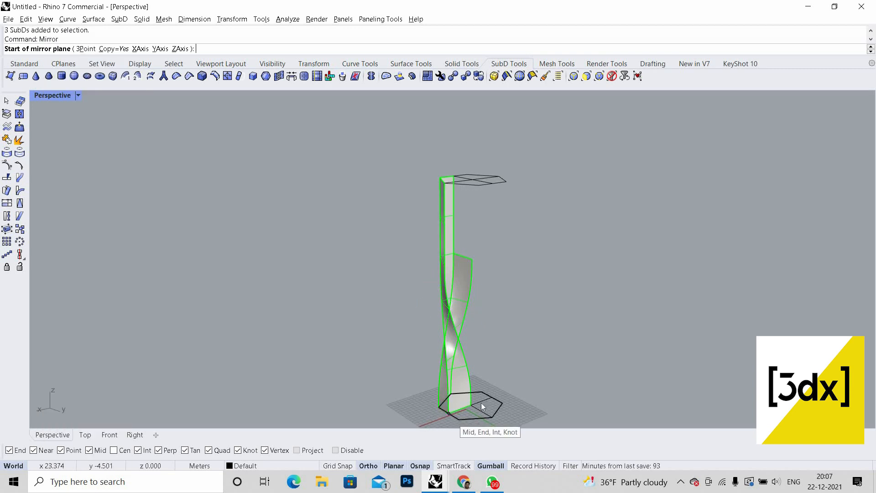
{"action": "left_click", "coordinate": [477, 408]}
{"action": "left_click", "coordinate": [500, 398]}
{"action": "scroll", "coordinate": [542, 302], "scroll_direction": "up", "scroll_amount": 3}
{"action": "scroll", "coordinate": [541, 304], "scroll_direction": "up", "scroll_amount": 5}
{"action": "right_click_drag", "start_coordinate": [542, 303], "coordinate": [446, 333]}
{"action": "scroll", "coordinate": [415, 358], "scroll_direction": "down", "scroll_amount": 7}
{"action": "right_click_drag", "start_coordinate": [411, 358], "coordinate": [407, 303]}
{"action": "scroll", "coordinate": [390, 354], "scroll_direction": "up", "scroll_amount": 4}
{"action": "right_click_drag", "start_coordinate": [390, 354], "coordinate": [402, 338]}
{"action": "scroll", "coordinate": [406, 336], "scroll_direction": "up", "scroll_amount": 4}
{"action": "scroll", "coordinate": [439, 358], "scroll_direction": "down", "scroll_amount": 5}
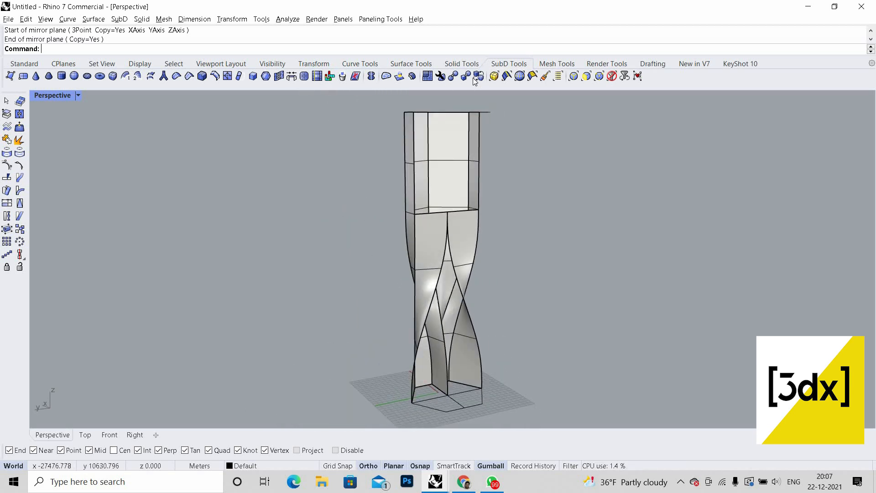
Step: Switch the display of all SubDs from smooth to flat
{"action": "key", "text": "Tab"}
{"action": "right_click_drag", "start_coordinate": [313, 241], "coordinate": [349, 242]}
{"action": "scroll", "coordinate": [349, 242], "scroll_direction": "up", "scroll_amount": 5}
{"action": "scroll", "coordinate": [339, 281], "scroll_direction": "down", "scroll_amount": 3}
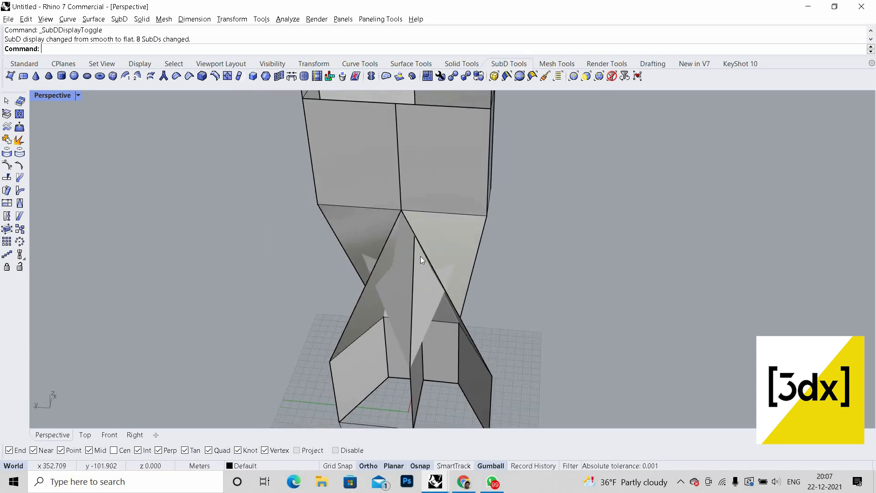
Step: Try to move the upper vertical edge where the two mirrored inner walls meet
{"action": "right_click_drag", "start_coordinate": [420, 256], "coordinate": [405, 215]}
{"action": "scroll", "coordinate": [406, 214], "scroll_direction": "up", "scroll_amount": 2}
{"action": "left_click", "coordinate": [406, 213]}
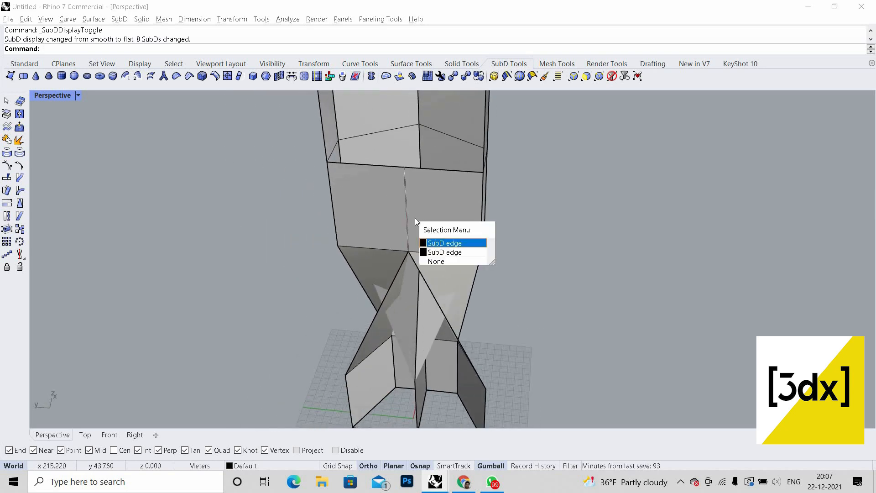
{"action": "left_click", "coordinate": [433, 243]}
{"action": "left_click_drag", "start_coordinate": [396, 209], "coordinate": [330, 206]}
{"action": "key", "text": "Escape"}
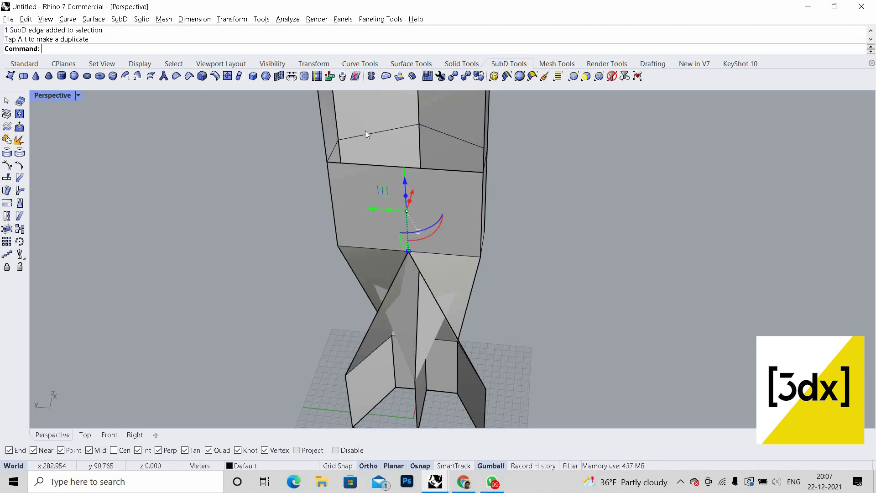
{"action": "left_click", "coordinate": [364, 163]}
{"action": "key", "text": "Escape"}
{"action": "left_click", "coordinate": [420, 194]}
{"action": "key", "text": "Escape"}
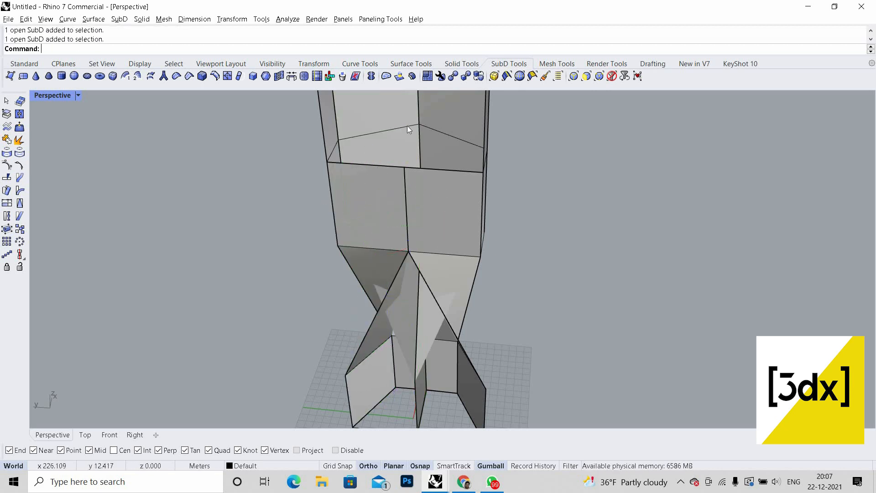
Step: Delete the three mirrored SubD strips so only one column's walls are left
{"action": "scroll", "coordinate": [395, 177], "scroll_direction": "down", "scroll_amount": 10}
{"action": "scroll", "coordinate": [395, 289], "scroll_direction": "up", "scroll_amount": 6}
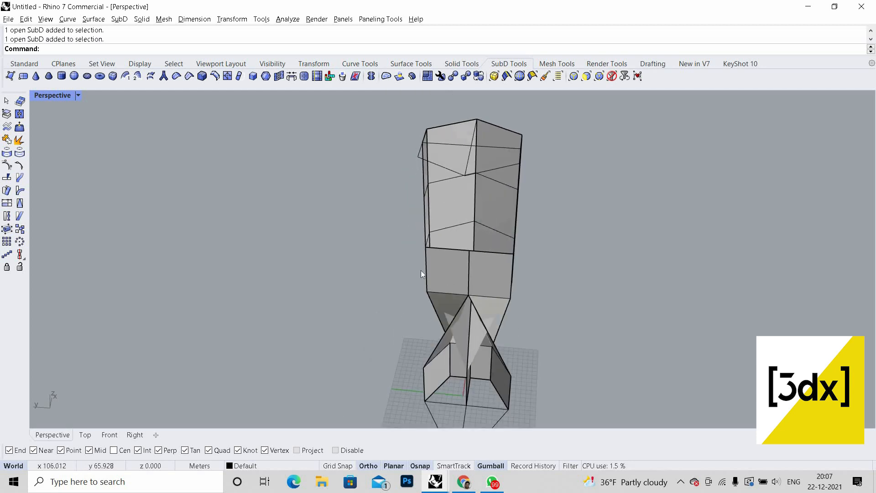
{"action": "left_click_drag", "start_coordinate": [431, 313], "coordinate": [406, 199]}
{"action": "key", "text": "Delete"}
Step: Try moving the upper free vertical edge of the inner wall to narrow its topmost face
{"action": "right_click_drag", "start_coordinate": [516, 293], "coordinate": [432, 275]}
{"action": "scroll", "coordinate": [466, 281], "scroll_direction": "up", "scroll_amount": 7}
{"action": "left_click", "coordinate": [477, 267], "text": "ctrl+shift"}
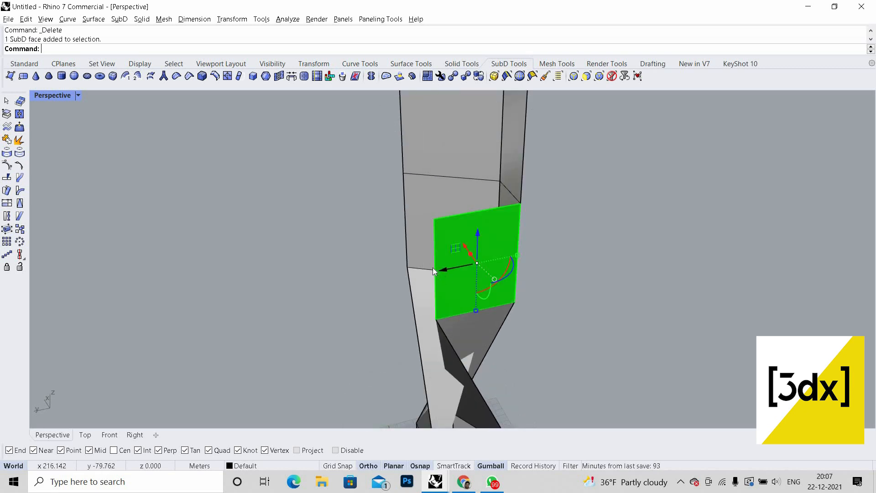
{"action": "key", "text": "Escape"}
{"action": "left_click", "coordinate": [435, 272], "text": "ctrl+shift"}
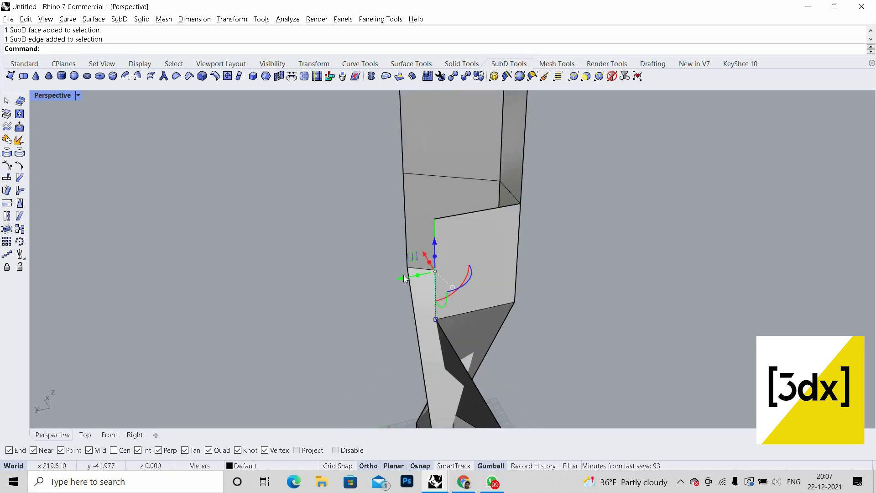
{"action": "left_click_drag", "start_coordinate": [435, 273], "coordinate": [433, 301]}
{"action": "left_click", "coordinate": [506, 324]}
{"action": "scroll", "coordinate": [432, 371], "scroll_direction": "down", "scroll_amount": 6}
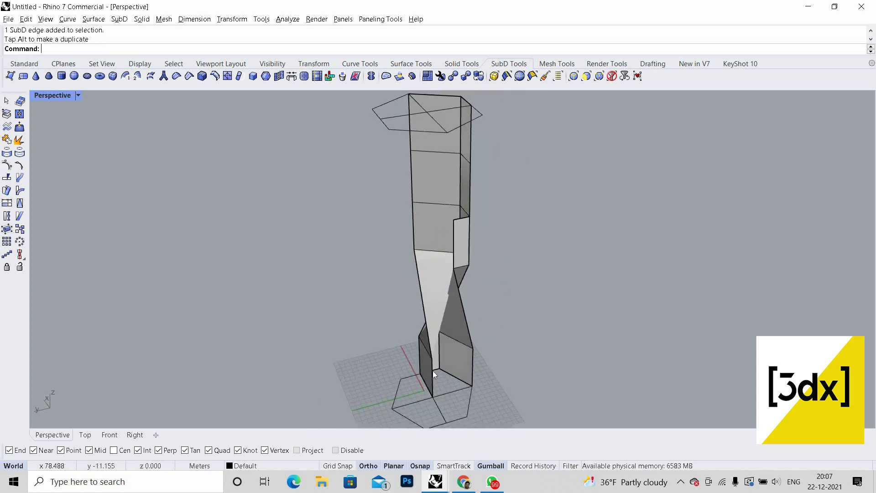
Step: Undo the move of the inner wall's upper free edge
{"action": "right_click_drag", "start_coordinate": [432, 371], "coordinate": [443, 361]}
{"action": "scroll", "coordinate": [445, 356], "scroll_direction": "up", "scroll_amount": 6}
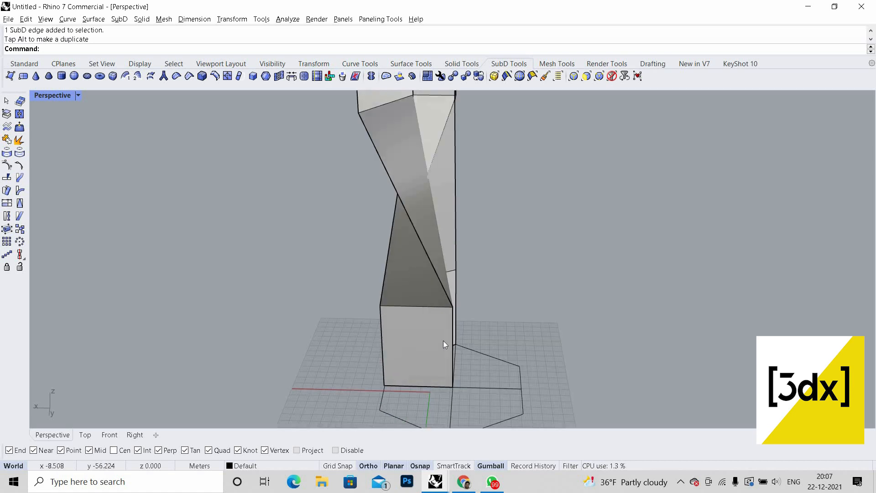
{"action": "left_click", "coordinate": [452, 340], "text": "ctrl+shift"}
{"action": "right_click_drag", "start_coordinate": [301, 327], "coordinate": [347, 228]}
{"action": "scroll", "coordinate": [426, 217], "scroll_direction": "down", "scroll_amount": 7}
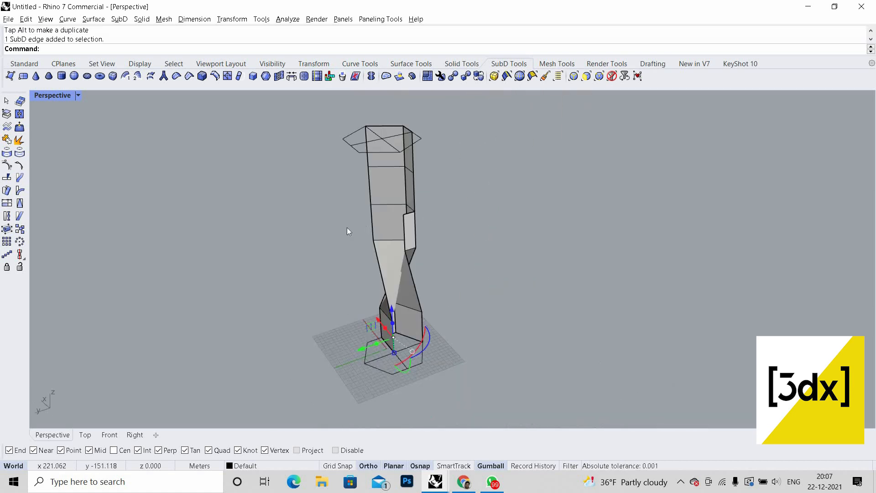
{"action": "scroll", "coordinate": [348, 227], "scroll_direction": "up", "scroll_amount": 4}
{"action": "key", "text": "ctrl+z"}
{"action": "scroll", "coordinate": [351, 223], "scroll_direction": "up", "scroll_amount": 2}
Step: Slide the upper free vertical edge of the inner wall to narrow its topmost face
{"action": "left_click", "coordinate": [352, 223], "text": "ctrl+shift"}
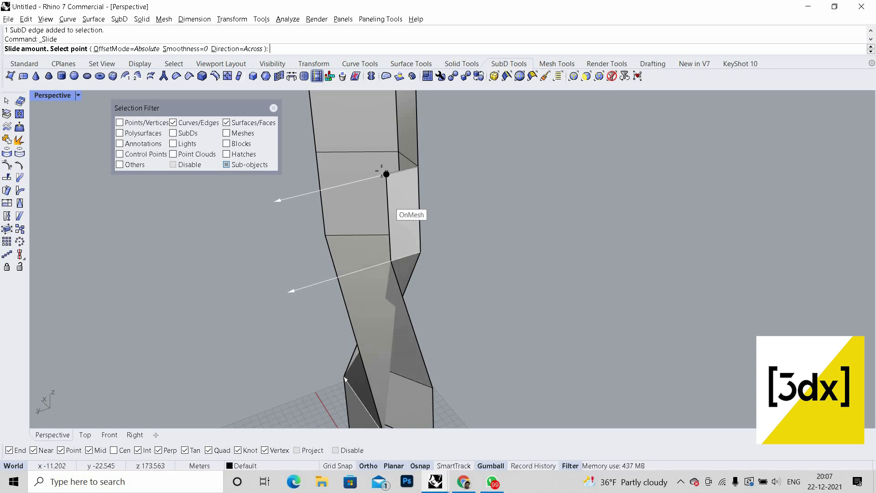
{"action": "left_click", "coordinate": [506, 169]}
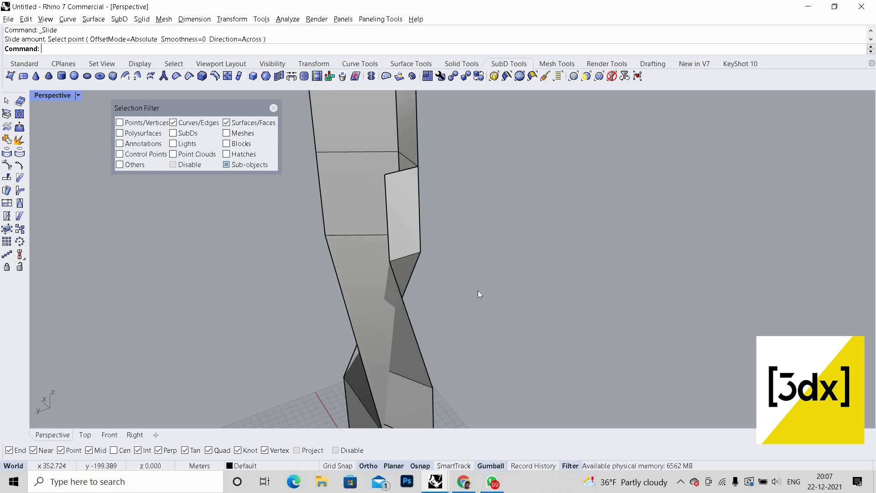
{"action": "scroll", "coordinate": [470, 289], "scroll_direction": "down", "scroll_amount": 5}
{"action": "scroll", "coordinate": [457, 296], "scroll_direction": "up", "scroll_amount": 5}
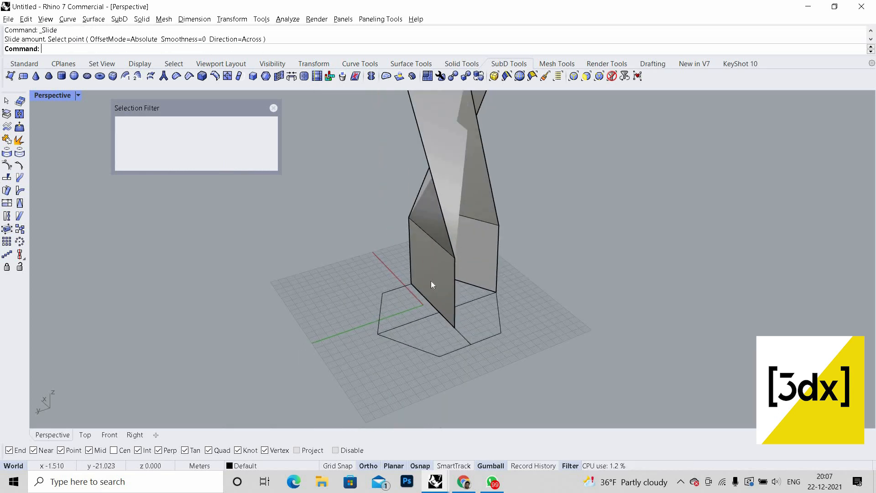
Step: Slide the lowest free vertical edge of the inner wall inward to narrow its base face
{"action": "left_click", "coordinate": [456, 297]}
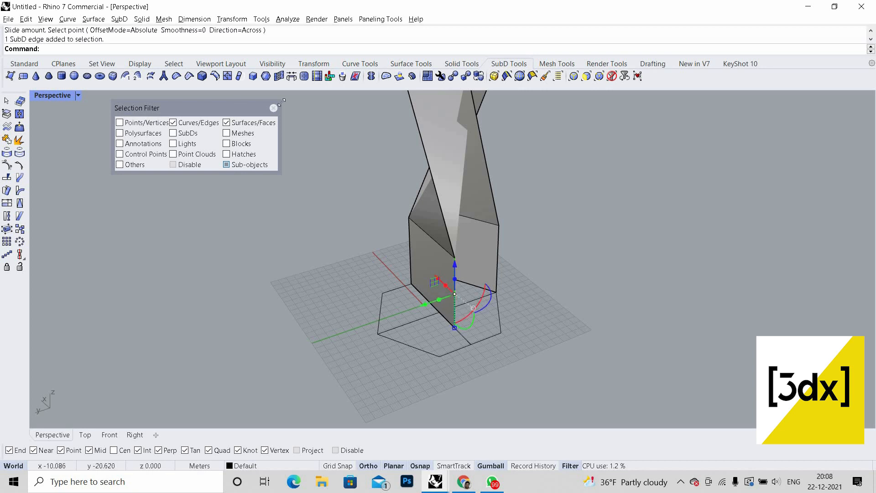
{"action": "left_click", "coordinate": [323, 77]}
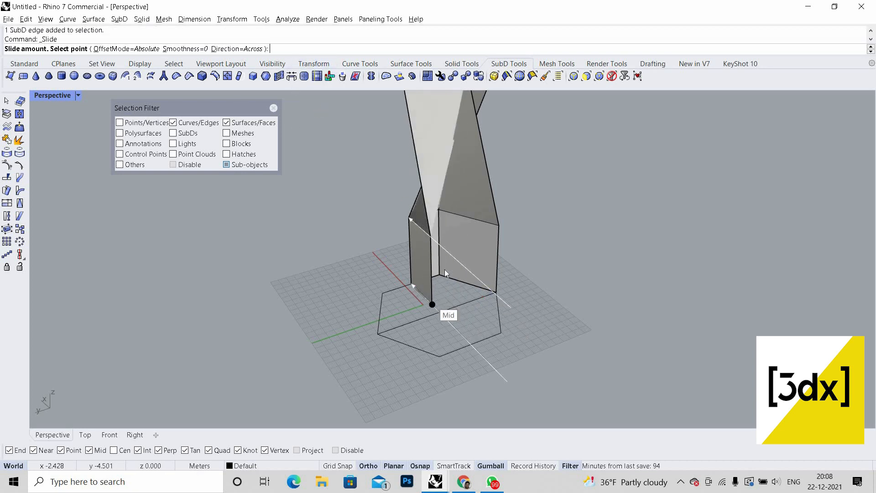
{"action": "left_click", "coordinate": [457, 310]}
{"action": "right_click_drag", "start_coordinate": [457, 311], "coordinate": [595, 291]}
{"action": "scroll", "coordinate": [595, 292], "scroll_direction": "up", "scroll_amount": 3}
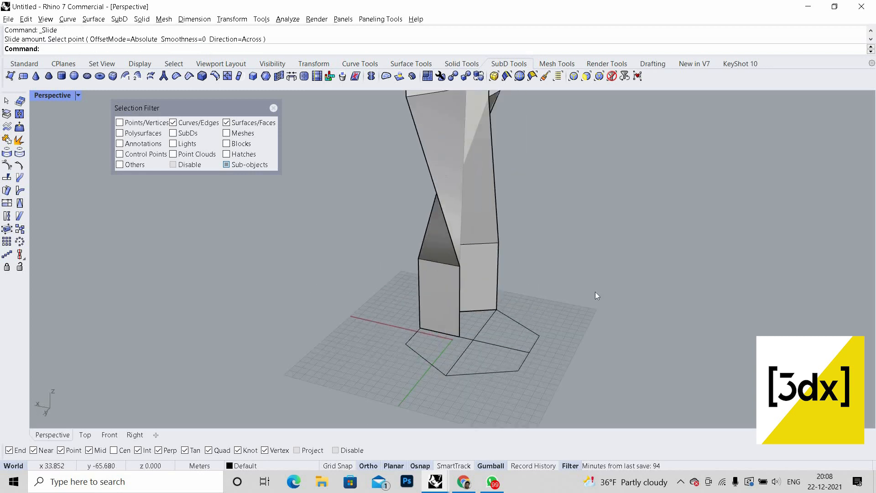
{"action": "scroll", "coordinate": [570, 329], "scroll_direction": "down", "scroll_amount": 5}
{"action": "right_click_drag", "start_coordinate": [414, 264], "coordinate": [478, 233]}
{"action": "scroll", "coordinate": [415, 268], "scroll_direction": "up", "scroll_amount": 5}
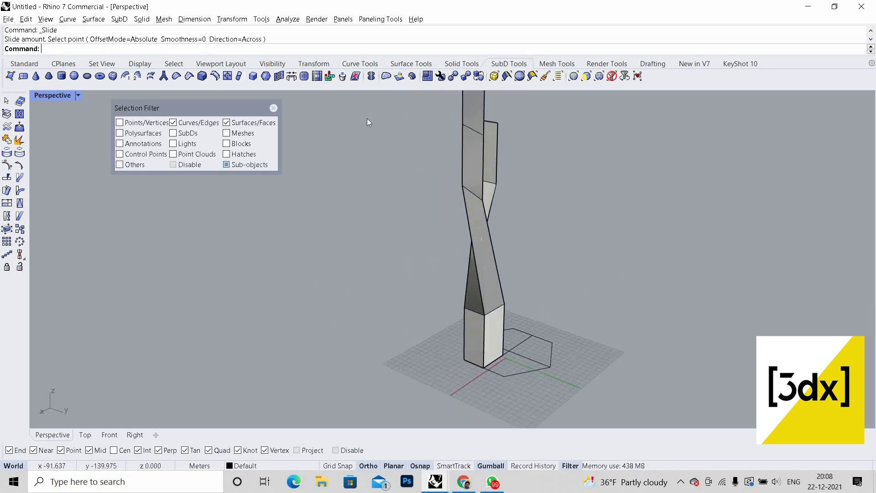
Step: Return the SubDs to smooth display and close the selection filter
{"action": "left_click", "coordinate": [478, 75]}
{"action": "left_click", "coordinate": [489, 336]}
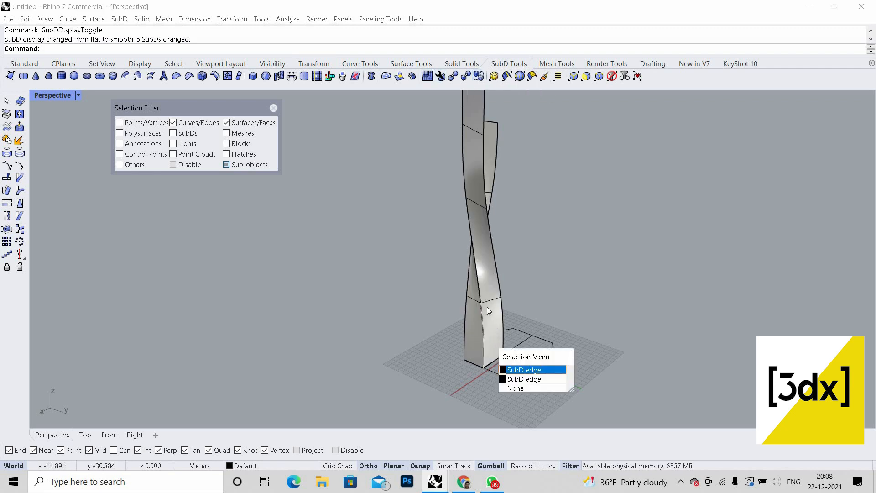
{"action": "left_click", "coordinate": [488, 310]}
{"action": "key", "text": "Escape"}
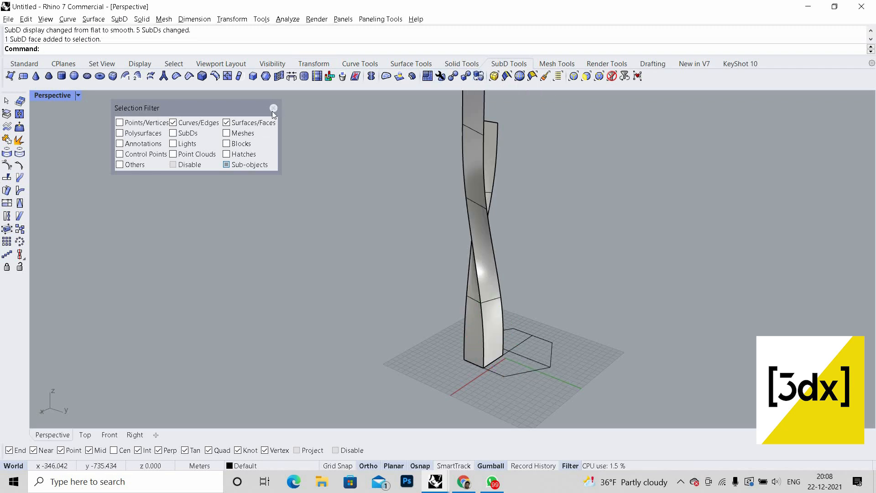
{"action": "left_click", "coordinate": [274, 108]}
Step: Mirror the column's adjusted wall strips as a copy, from the base hexagon's side midpoint through its centre
{"action": "left_click", "coordinate": [488, 159]}
{"action": "left_click", "coordinate": [489, 140], "text": "shift"}
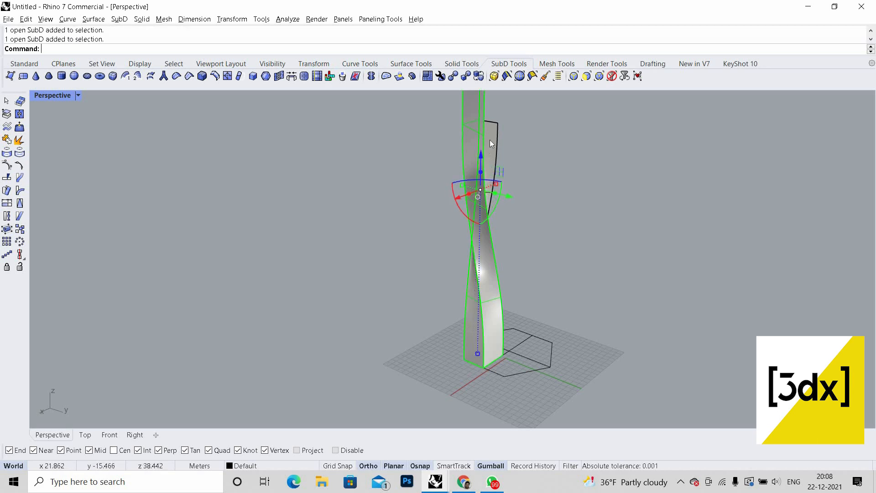
{"action": "type", "text": "mirror"}
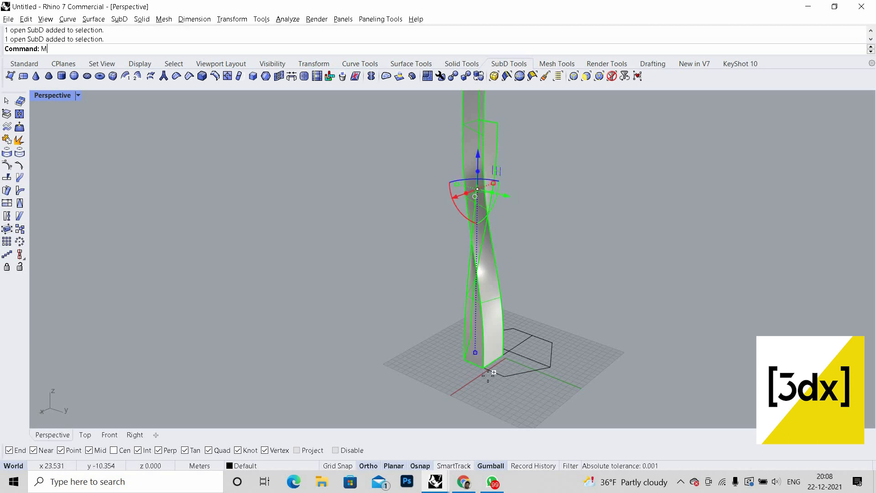
{"action": "key", "text": "Return"}
{"action": "left_click", "coordinate": [510, 357]}
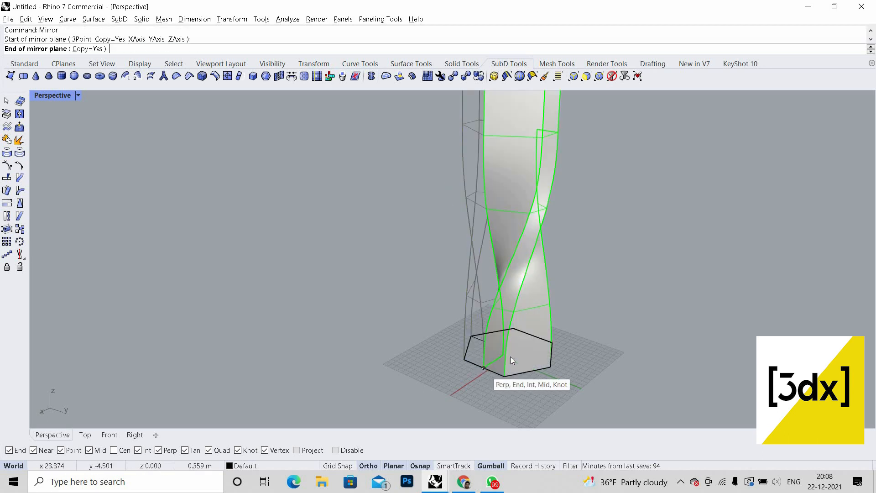
{"action": "left_click", "coordinate": [513, 355]}
{"action": "scroll", "coordinate": [570, 340], "scroll_direction": "down", "scroll_amount": 5}
{"action": "right_click_drag", "start_coordinate": [606, 344], "coordinate": [527, 316]}
{"action": "scroll", "coordinate": [457, 340], "scroll_direction": "up", "scroll_amount": 8}
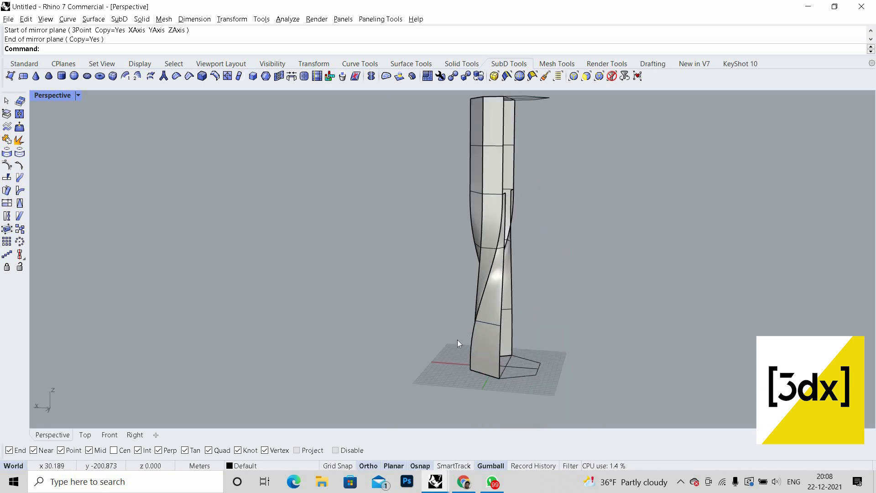
Step: Mirror all six wall strips as a copy across the base hexagon's corner-to-corner diagonal
{"action": "left_click", "coordinate": [445, 190]}
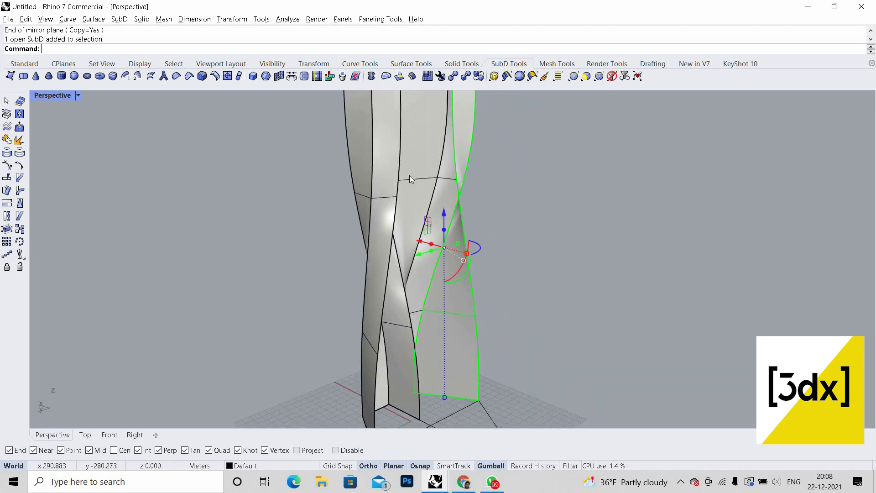
{"action": "left_click", "coordinate": [409, 259], "text": "shift"}
{"action": "left_click_drag", "start_coordinate": [563, 257], "coordinate": [187, 183]}
{"action": "scroll", "coordinate": [422, 354], "scroll_direction": "down", "scroll_amount": 6}
{"action": "scroll", "coordinate": [424, 362], "scroll_direction": "up", "scroll_amount": 4}
{"action": "type", "text": "mirror"}
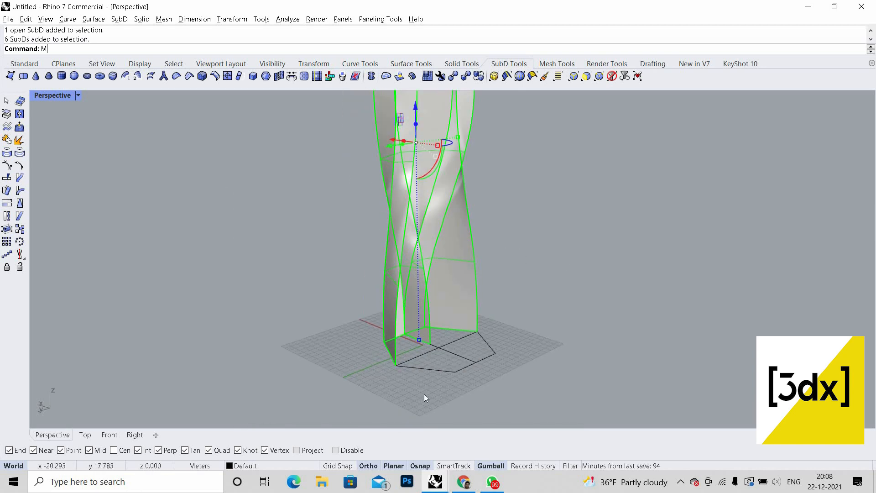
{"action": "key", "text": "Return"}
{"action": "left_click", "coordinate": [483, 332]}
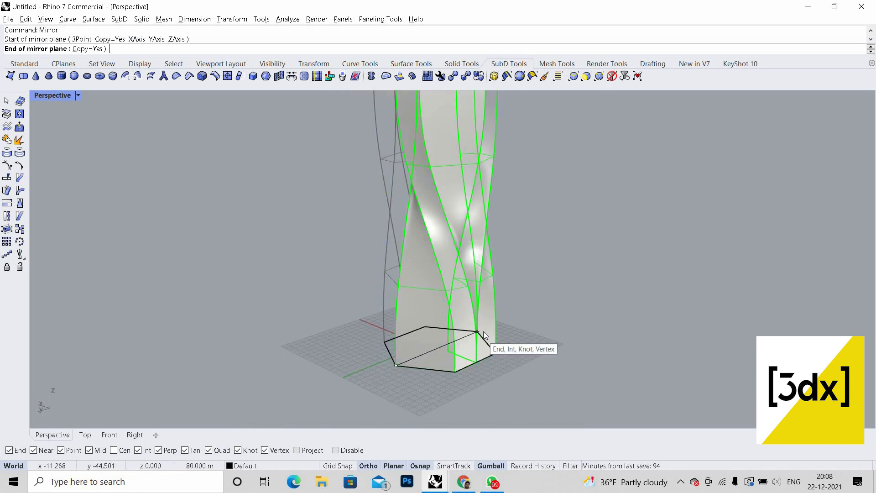
{"action": "left_click", "coordinate": [495, 335]}
{"action": "key", "text": "ctrl+z"}
{"action": "key", "text": "Return"}
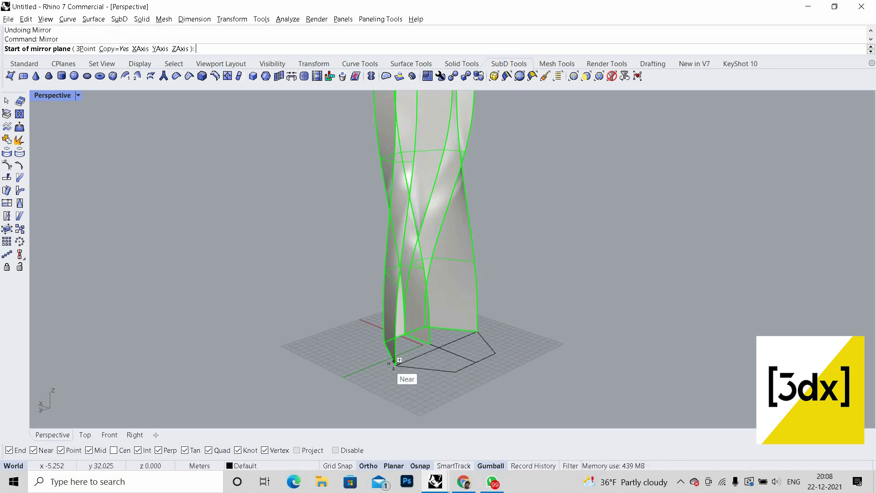
{"action": "left_click", "coordinate": [396, 366]}
{"action": "left_click", "coordinate": [477, 332]}
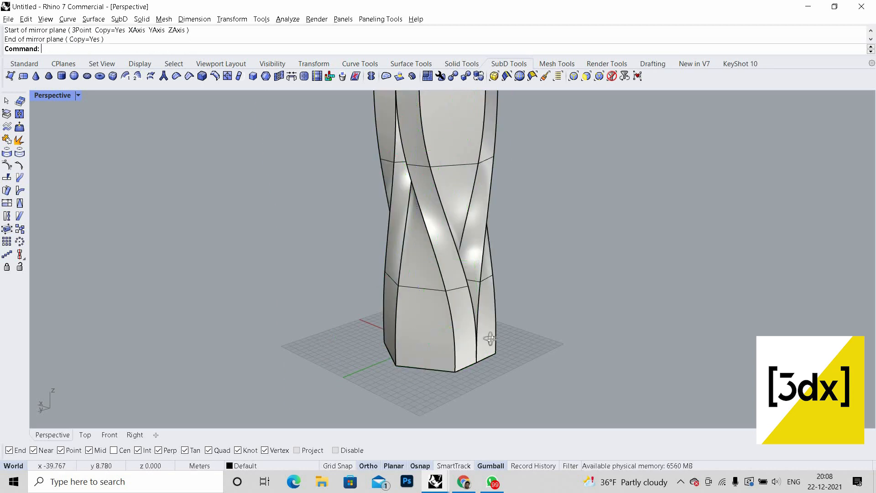
{"action": "scroll", "coordinate": [486, 336], "scroll_direction": "down", "scroll_amount": 8}
{"action": "right_click_drag", "start_coordinate": [486, 336], "coordinate": [470, 327]}
{"action": "scroll", "coordinate": [469, 293], "scroll_direction": "up", "scroll_amount": 6}
{"action": "scroll", "coordinate": [483, 288], "scroll_direction": "up", "scroll_amount": 6}
{"action": "scroll", "coordinate": [482, 288], "scroll_direction": "down", "scroll_amount": 4}
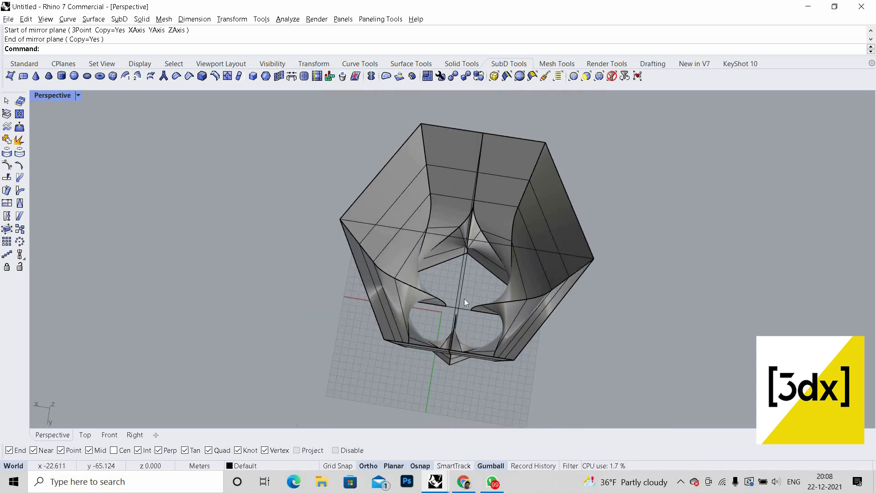
Step: Unhide the hidden SubD cap pieces at the top and base of the tower
{"action": "scroll", "coordinate": [464, 298], "scroll_direction": "up", "scroll_amount": 6}
{"action": "scroll", "coordinate": [489, 224], "scroll_direction": "down", "scroll_amount": 4}
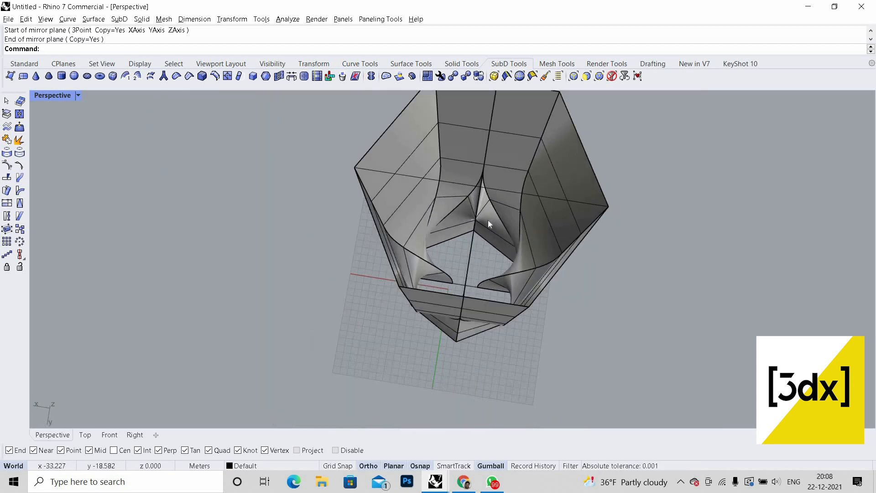
{"action": "right_click_drag", "start_coordinate": [437, 309], "coordinate": [336, 209]}
{"action": "scroll", "coordinate": [338, 213], "scroll_direction": "down", "scroll_amount": 5}
{"action": "scroll", "coordinate": [353, 257], "scroll_direction": "up", "scroll_amount": 5}
{"action": "scroll", "coordinate": [354, 251], "scroll_direction": "down", "scroll_amount": 6}
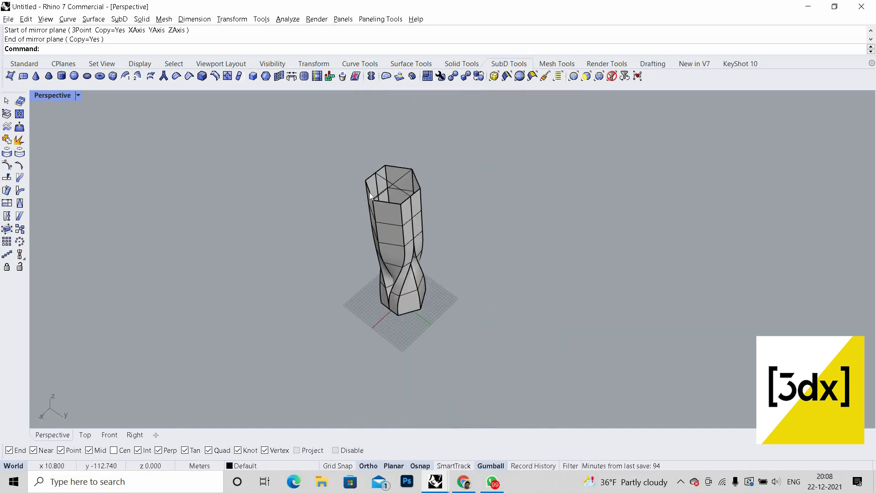
{"action": "scroll", "coordinate": [384, 233], "scroll_direction": "up", "scroll_amount": 6}
{"action": "right_click_drag", "start_coordinate": [383, 232], "coordinate": [324, 177]}
{"action": "middle_click", "coordinate": [253, 169]}
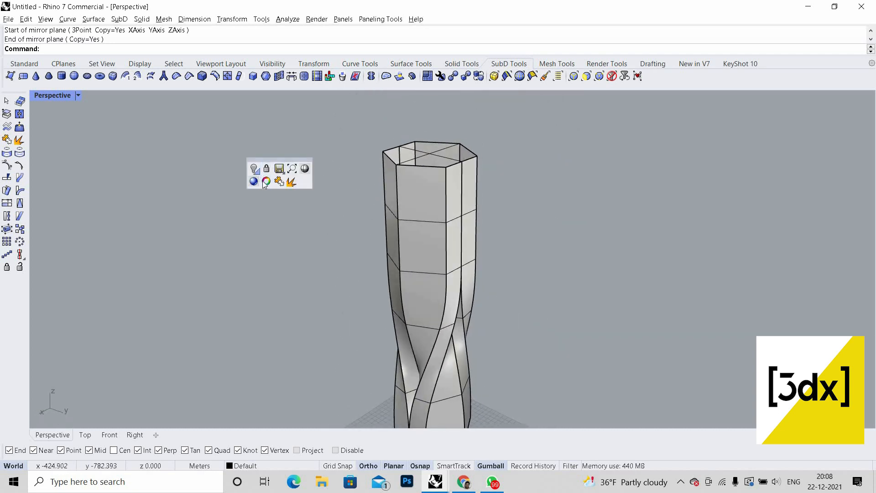
{"action": "left_click", "coordinate": [267, 185]}
Step: Mirror the quarter top cap as a copy, across the line from the hexagon's centre to the opposite side's midpoint
{"action": "scroll", "coordinate": [418, 198], "scroll_direction": "down", "scroll_amount": 4}
{"action": "scroll", "coordinate": [447, 189], "scroll_direction": "up", "scroll_amount": 6}
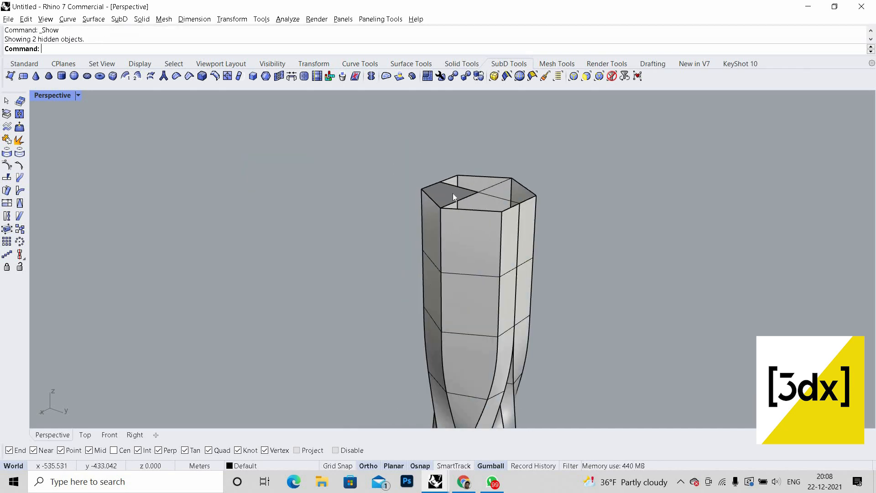
{"action": "left_click", "coordinate": [453, 193]}
{"action": "type", "text": "mirror"}
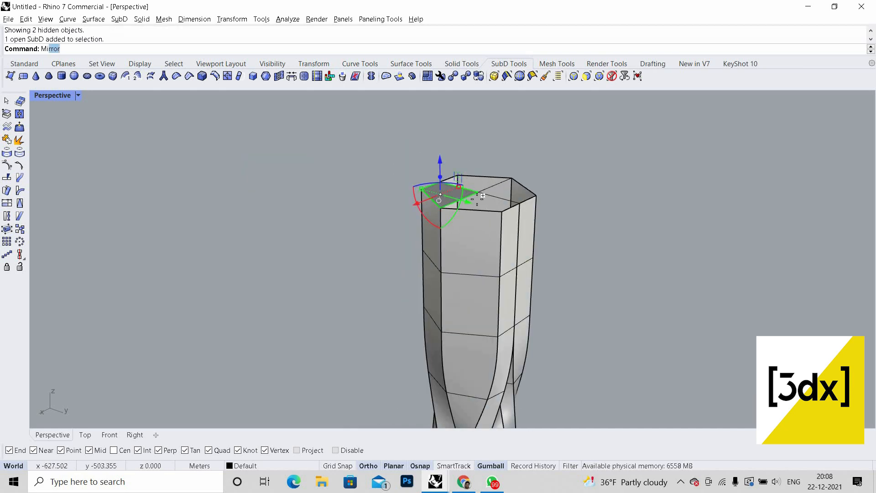
{"action": "key", "text": "Return"}
{"action": "left_click", "coordinate": [478, 192]}
{"action": "left_click", "coordinate": [519, 203]}
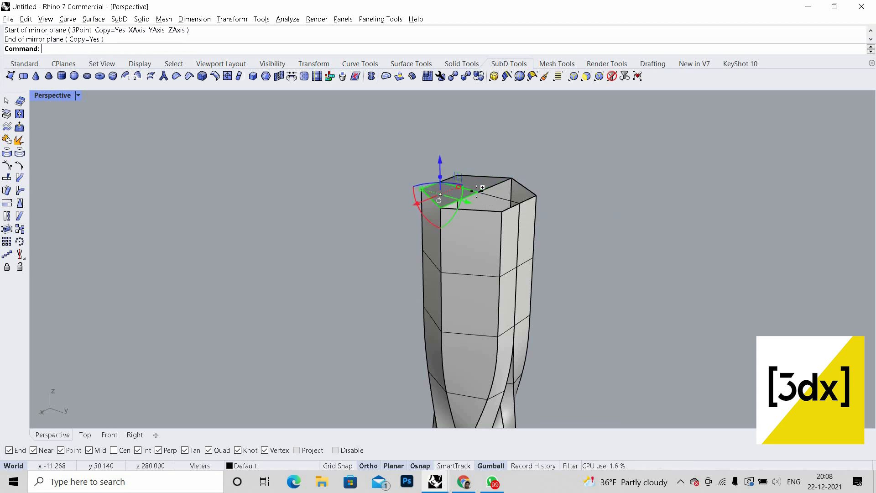
{"action": "key", "text": "Return"}
{"action": "key", "text": "Escape"}
Step: Mirror both top cap pieces as a copy across the top hexagon's corner-to-corner diagonal to close the tower's top
{"action": "left_click", "coordinate": [491, 193], "text": "shift"}
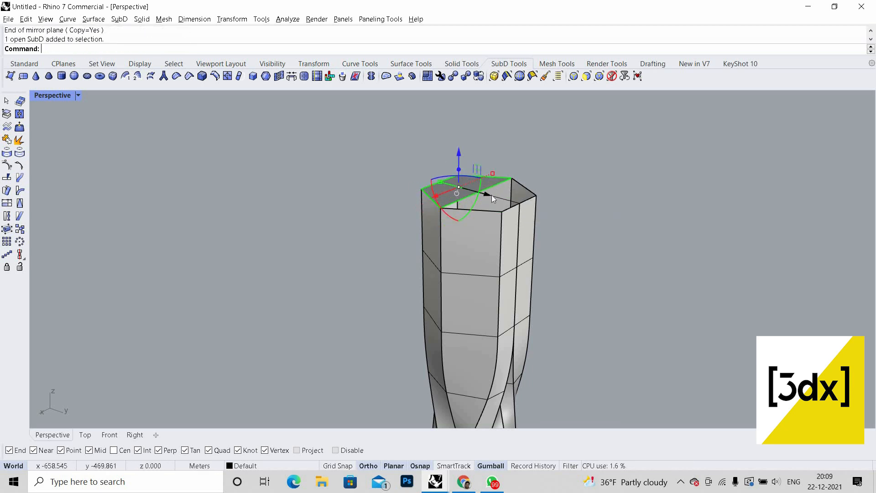
{"action": "type", "text": "Mirror"}
{"action": "key", "text": "Return"}
{"action": "left_click", "coordinate": [478, 192]}
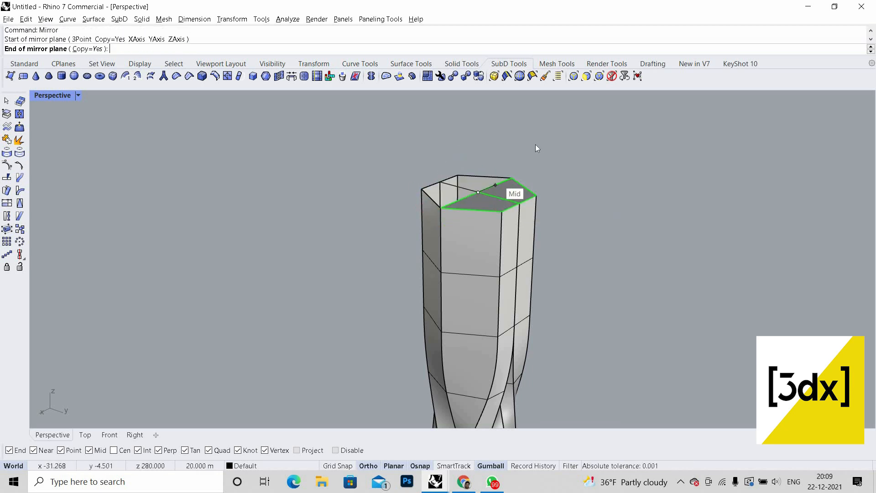
{"action": "left_click", "coordinate": [535, 146]}
{"action": "key", "text": "Escape"}
Step: Mirror the quarter base cap as a copy, across the line from the base hexagon's centre to its side midpoint
{"action": "scroll", "coordinate": [501, 345], "scroll_direction": "down", "scroll_amount": 8}
{"action": "scroll", "coordinate": [522, 282], "scroll_direction": "up", "scroll_amount": 5}
{"action": "right_click_drag", "start_coordinate": [521, 282], "coordinate": [434, 284]}
{"action": "scroll", "coordinate": [435, 285], "scroll_direction": "up", "scroll_amount": 3}
{"action": "left_click", "coordinate": [445, 296]}
{"action": "type", "text": "Mirror"}
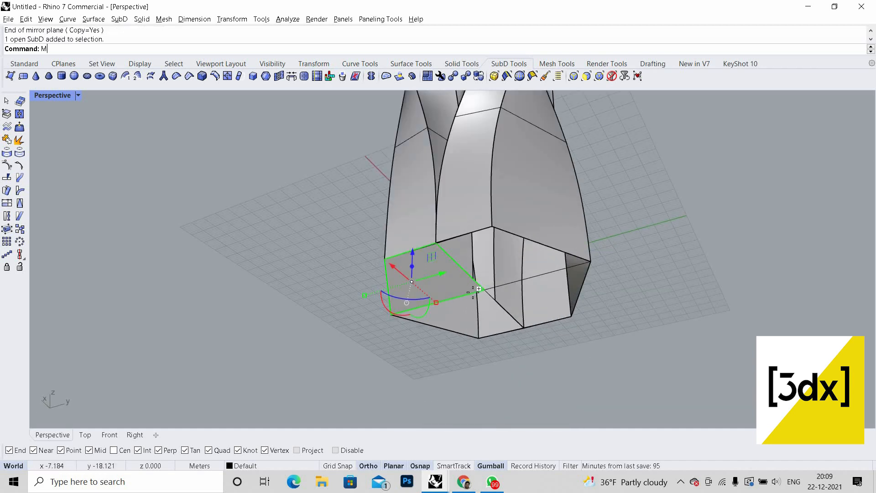
{"action": "key", "text": "Return"}
{"action": "left_click", "coordinate": [484, 290]}
{"action": "left_click", "coordinate": [490, 264]}
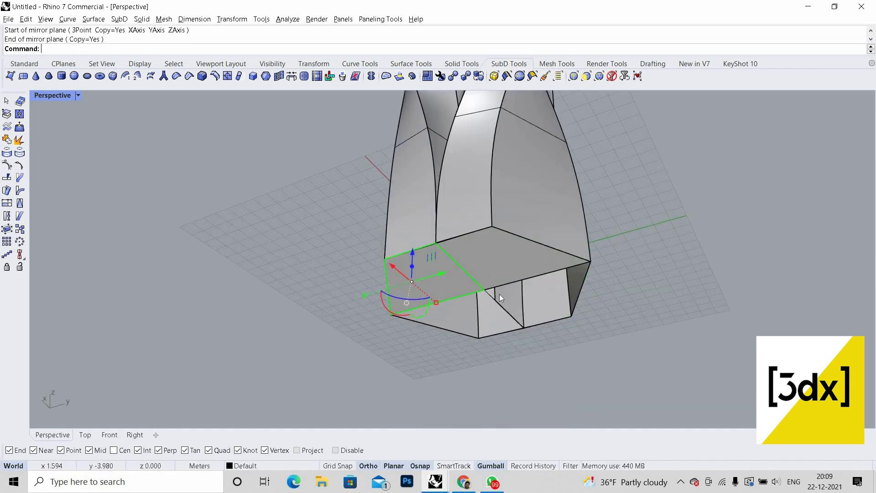
Step: Mirror both base cap pieces as a copy across the base hexagon's corner-to-corner diagonal to close the tower's underside
{"action": "left_click", "coordinate": [499, 291], "text": "shift"}
{"action": "type", "text": "Mirror"}
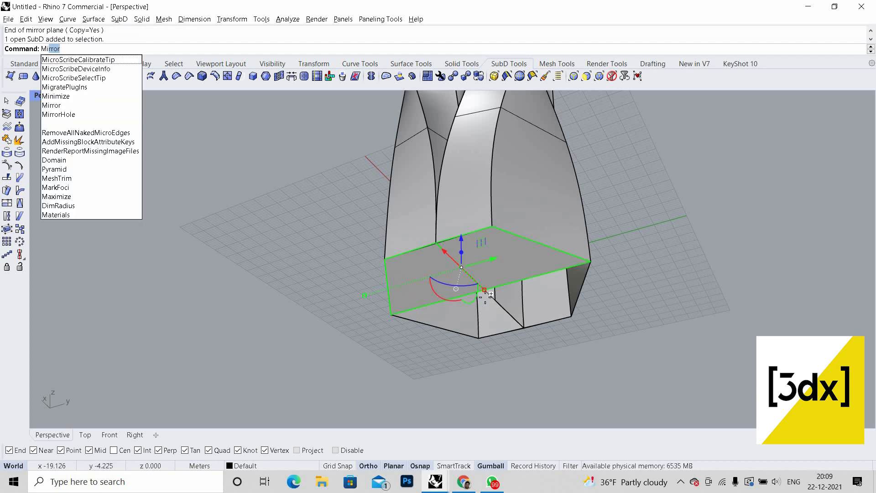
{"action": "key", "text": "Return"}
{"action": "left_click", "coordinate": [492, 285]}
{"action": "left_click", "coordinate": [512, 275]}
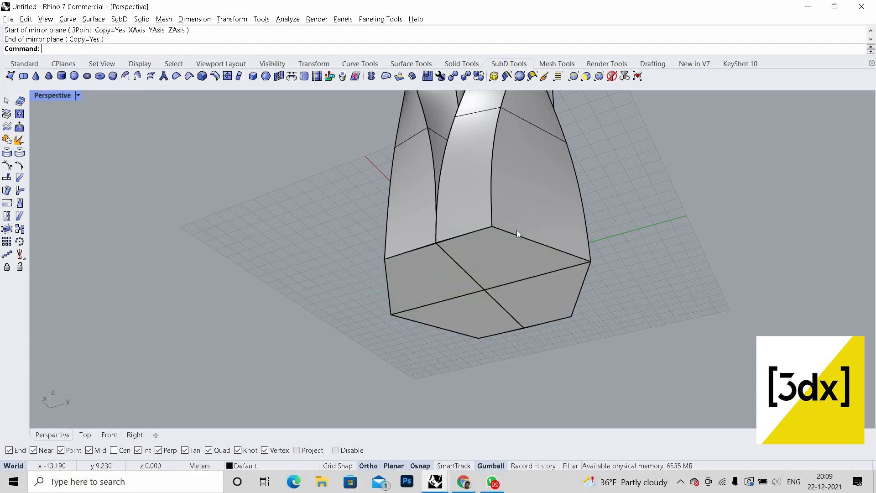
Step: Examine the capped hexagonal tower from above and at full height
{"action": "scroll", "coordinate": [512, 320], "scroll_direction": "down", "scroll_amount": 3}
{"action": "right_click_drag", "start_coordinate": [512, 325], "coordinate": [514, 235]}
{"action": "scroll", "coordinate": [514, 234], "scroll_direction": "down", "scroll_amount": 4}
{"action": "scroll", "coordinate": [511, 233], "scroll_direction": "up", "scroll_amount": 5}
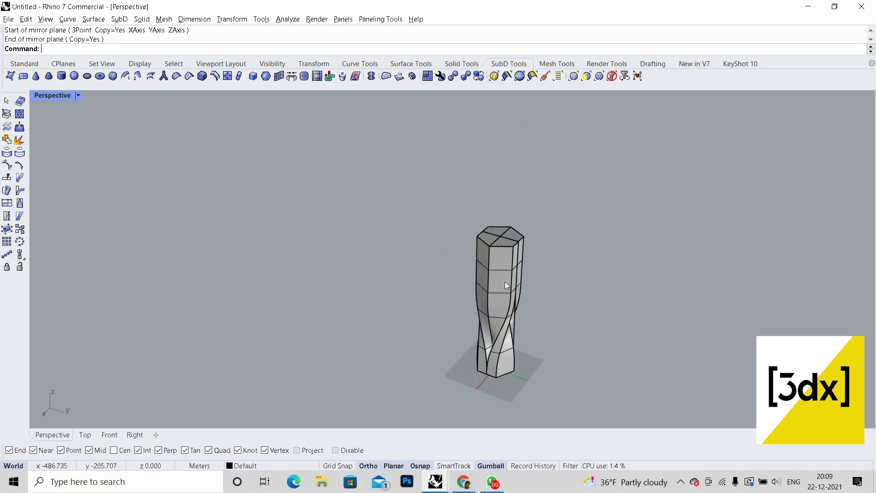
{"action": "scroll", "coordinate": [426, 277], "scroll_direction": "down", "scroll_amount": 5}
{"action": "scroll", "coordinate": [508, 290], "scroll_direction": "up", "scroll_amount": 10}
{"action": "scroll", "coordinate": [462, 315], "scroll_direction": "down", "scroll_amount": 6}
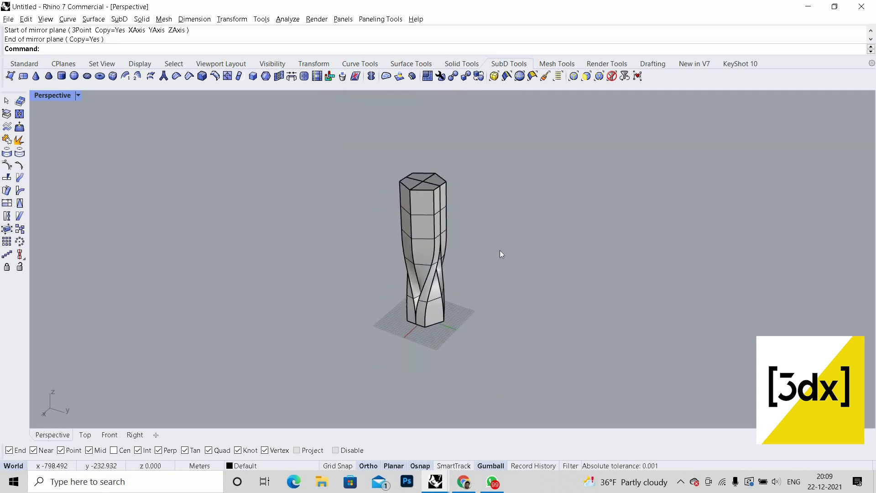
Step: Check the hexagon plan curves beside the tower in dc.3dm, and switch to the browser's Mariners Cove Towers reference image
{"action": "key", "text": "ctrl+a"}
{"action": "left_click", "coordinate": [486, 411]}
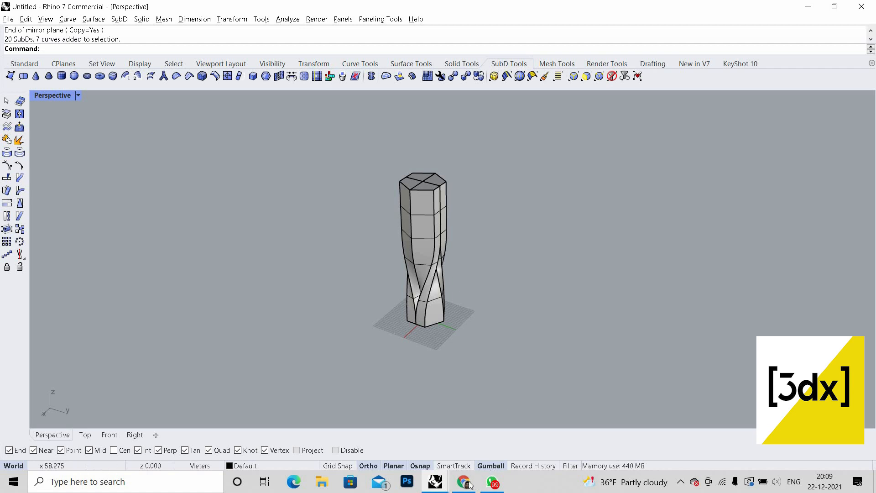
{"action": "key", "text": "alt+Tab"}
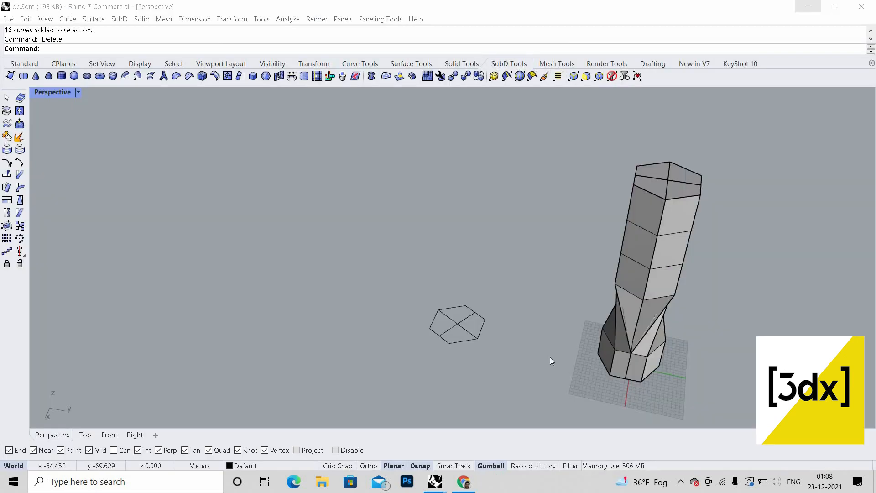
{"action": "left_click_drag", "start_coordinate": [386, 241], "coordinate": [513, 379]}
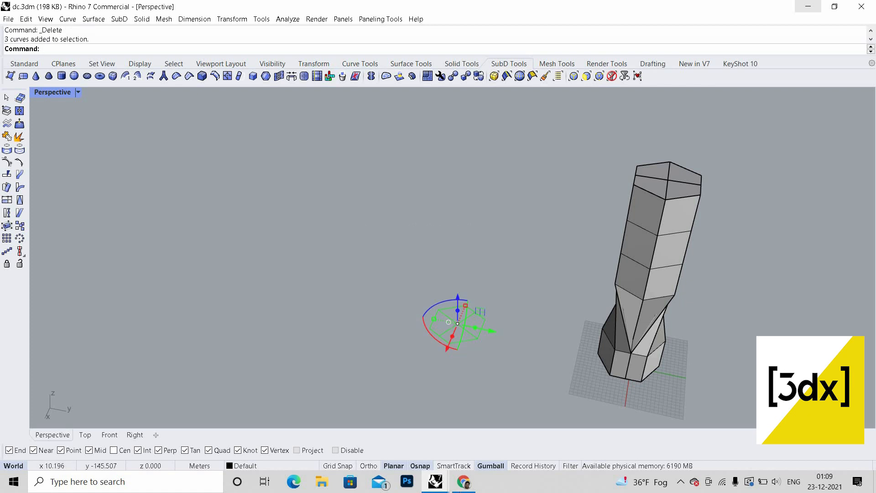
{"action": "scroll", "coordinate": [499, 349], "scroll_direction": "up", "scroll_amount": 2}
{"action": "key", "text": "Escape"}
{"action": "key", "text": "alt+Tab"}
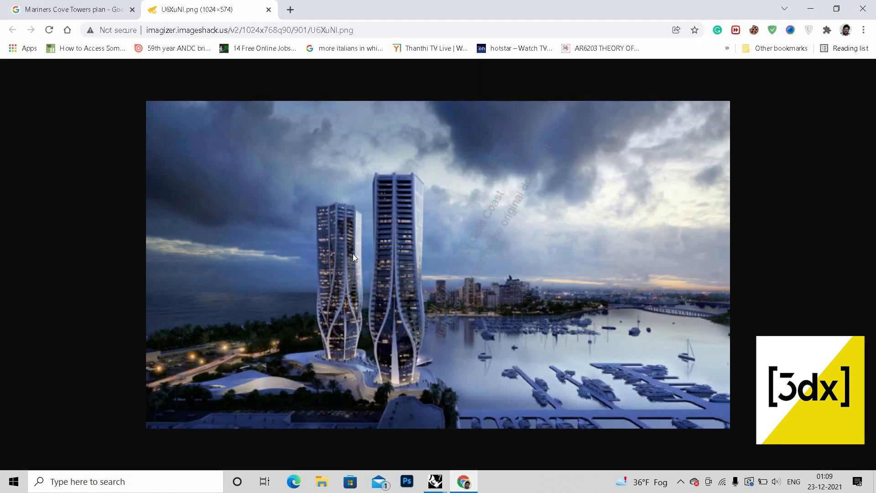
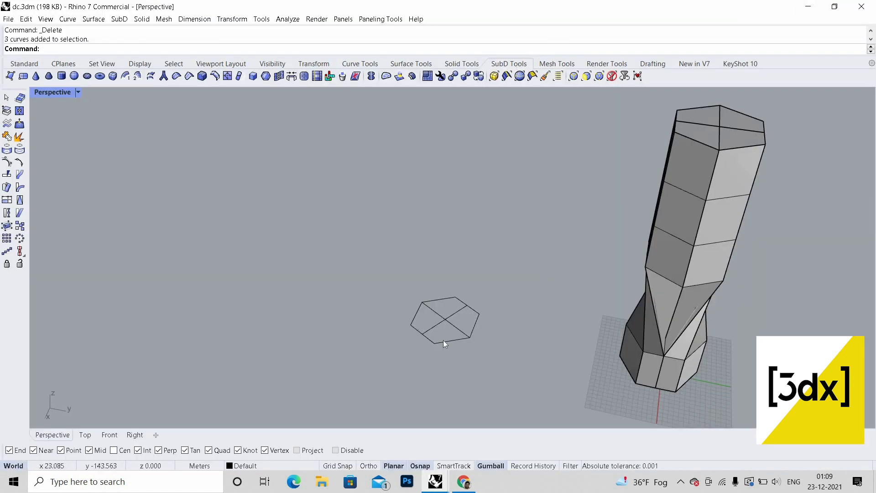
Step: Duplicate the plan hexagon with its two inner lines 280 m straight up
{"action": "left_click", "coordinate": [444, 337]}
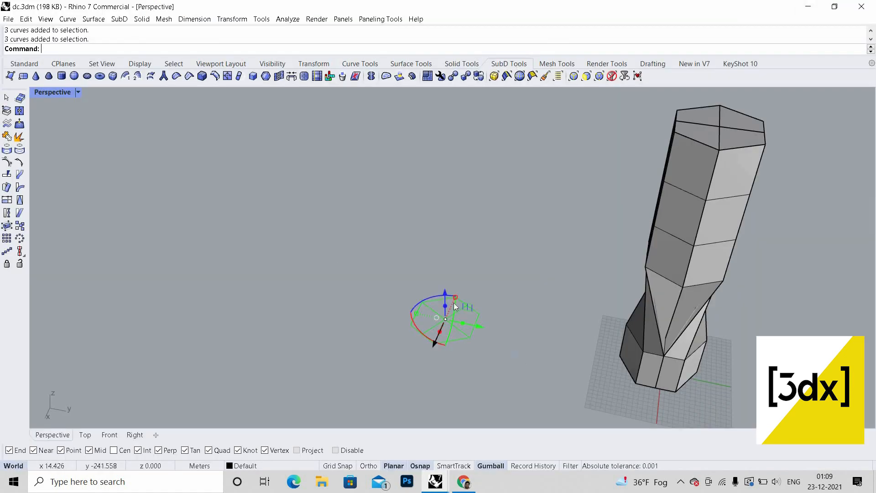
{"action": "left_click_drag", "start_coordinate": [446, 298], "coordinate": [459, 184]}
{"action": "type", "text": "280"}
{"action": "key", "text": "Return"}
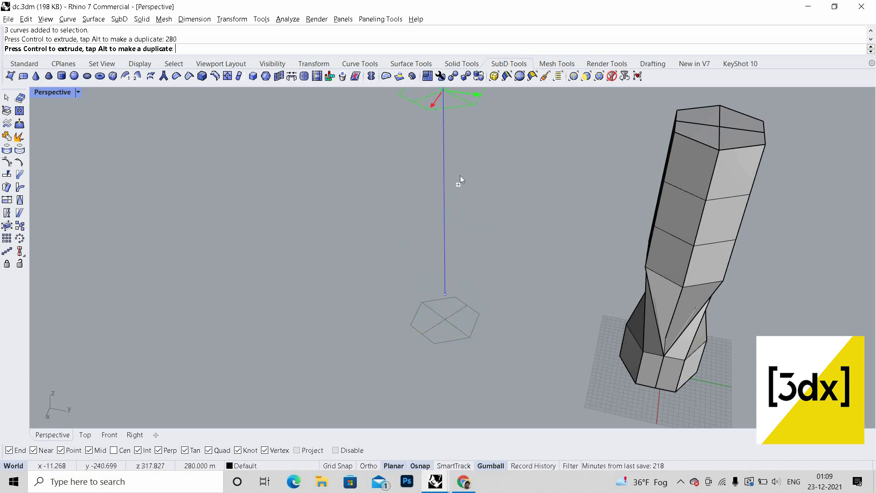
{"action": "scroll", "coordinate": [423, 181], "scroll_direction": "down", "scroll_amount": 3}
{"action": "key", "text": "Escape"}
Step: Draw a line between two opposite corners of the raised hexagon, passing through its centre
{"action": "scroll", "coordinate": [469, 215], "scroll_direction": "up", "scroll_amount": 4}
{"action": "type", "text": "Line"}
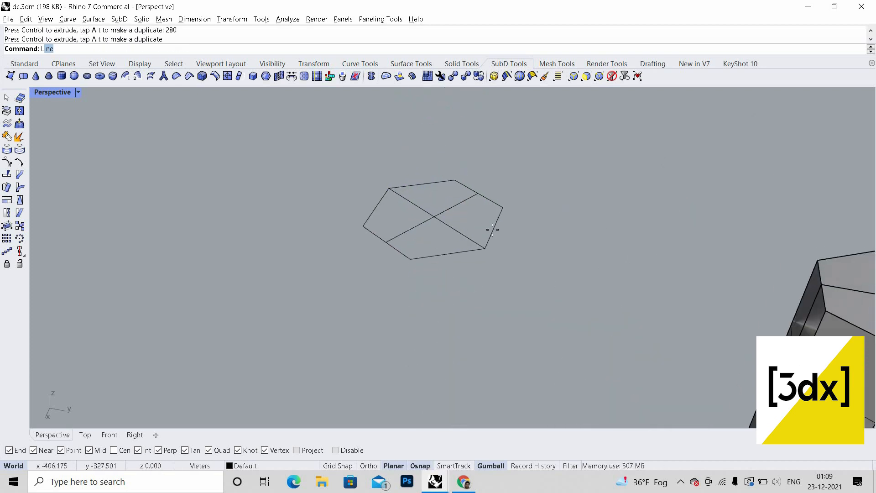
{"action": "key", "text": "Return"}
{"action": "left_click", "coordinate": [502, 207]}
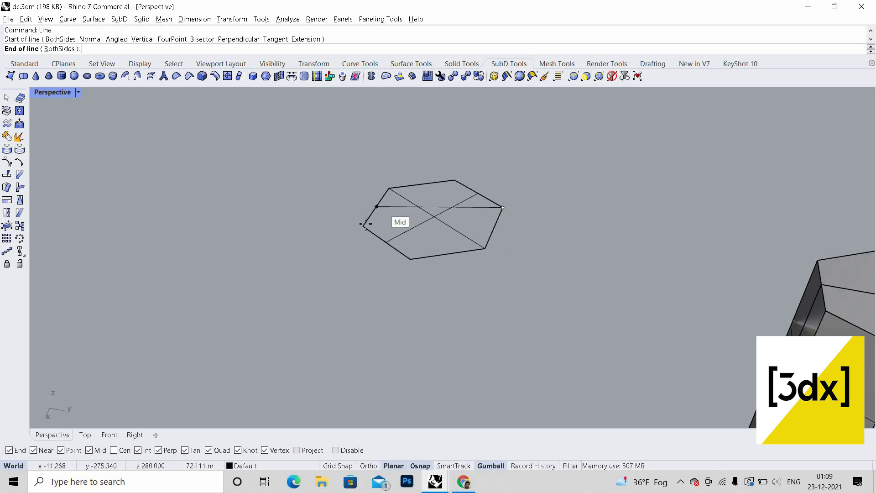
{"action": "left_click", "coordinate": [450, 224]}
{"action": "scroll", "coordinate": [429, 205], "scroll_direction": "down", "scroll_amount": 5}
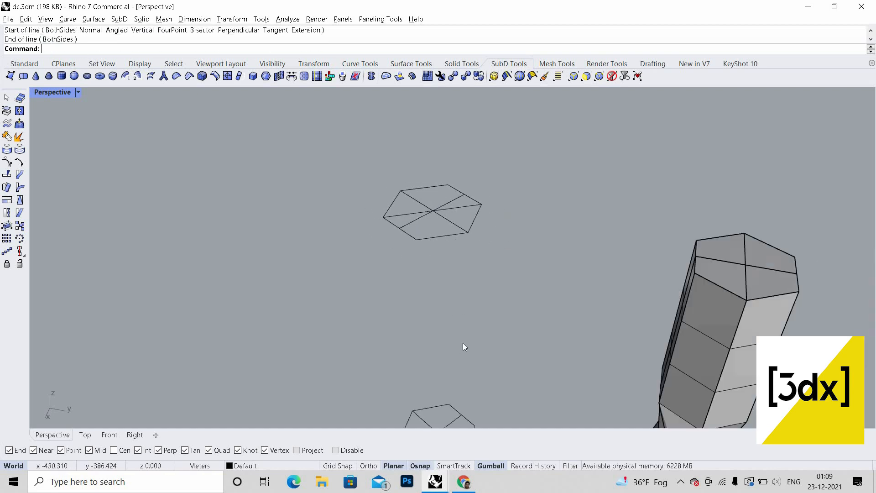
Step: Compare the base and raised hexagons with the twin-tower reference image in the browser
{"action": "scroll", "coordinate": [412, 342], "scroll_direction": "down", "scroll_amount": 3}
{"action": "scroll", "coordinate": [406, 390], "scroll_direction": "up", "scroll_amount": 4}
{"action": "scroll", "coordinate": [409, 340], "scroll_direction": "down", "scroll_amount": 5}
{"action": "left_click", "coordinate": [464, 481]}
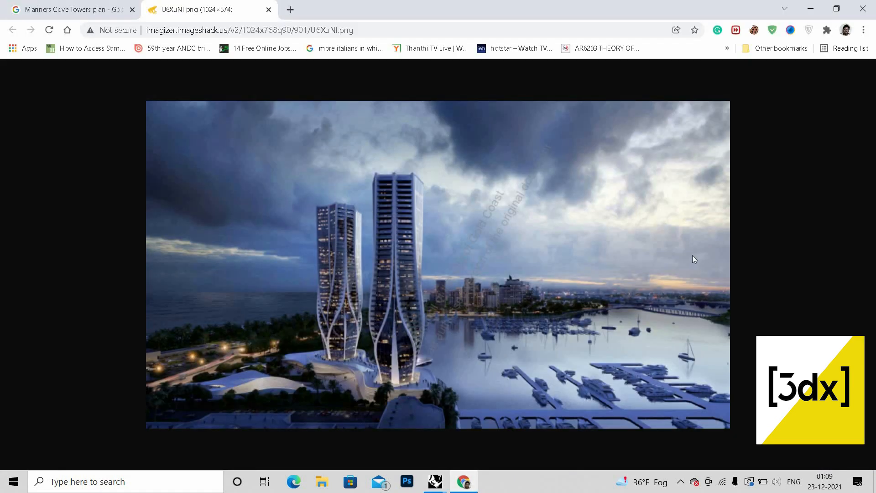
{"action": "left_click", "coordinate": [811, 9]}
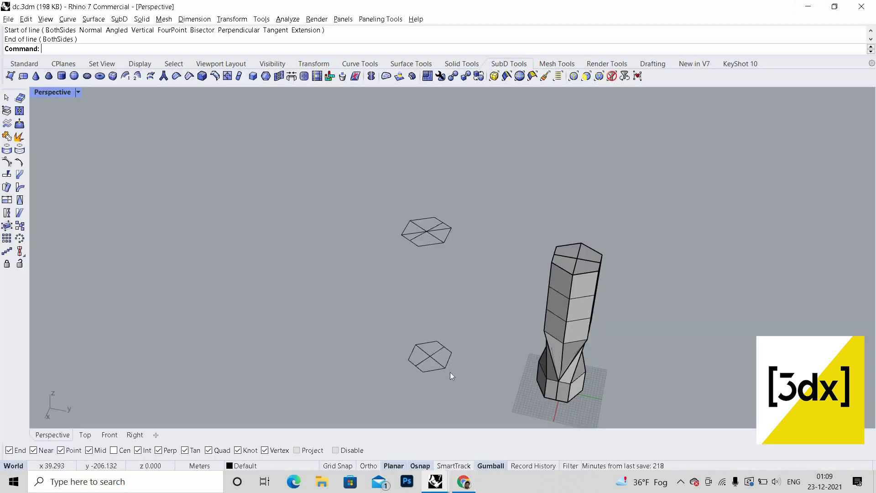
{"action": "scroll", "coordinate": [436, 365], "scroll_direction": "up", "scroll_amount": 6}
{"action": "scroll", "coordinate": [434, 383], "scroll_direction": "down", "scroll_amount": 4}
{"action": "left_click", "coordinate": [465, 479]}
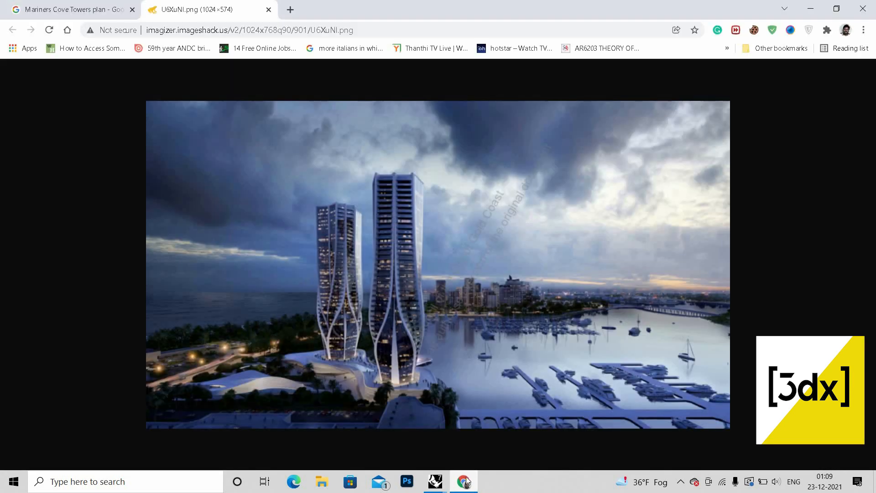
{"action": "key", "text": "alt+Tab"}
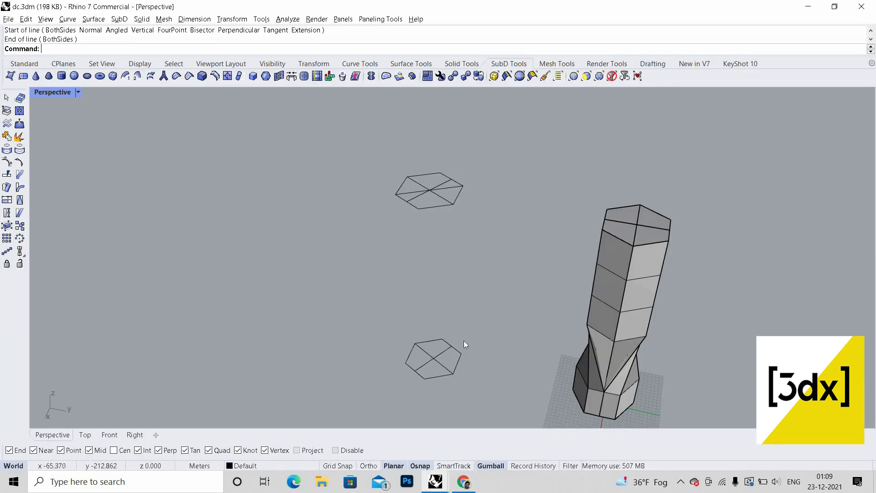
Step: Draw a vertical line from a corner of the base hexagon to the matching corner of the raised hexagon
{"action": "type", "text": "line"}
{"action": "key", "text": "Return"}
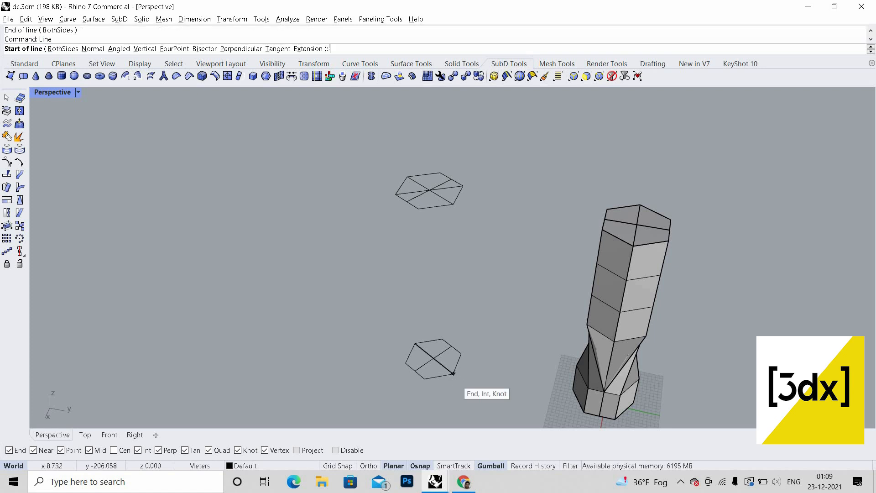
{"action": "left_click", "coordinate": [453, 373]}
{"action": "left_click", "coordinate": [454, 204]}
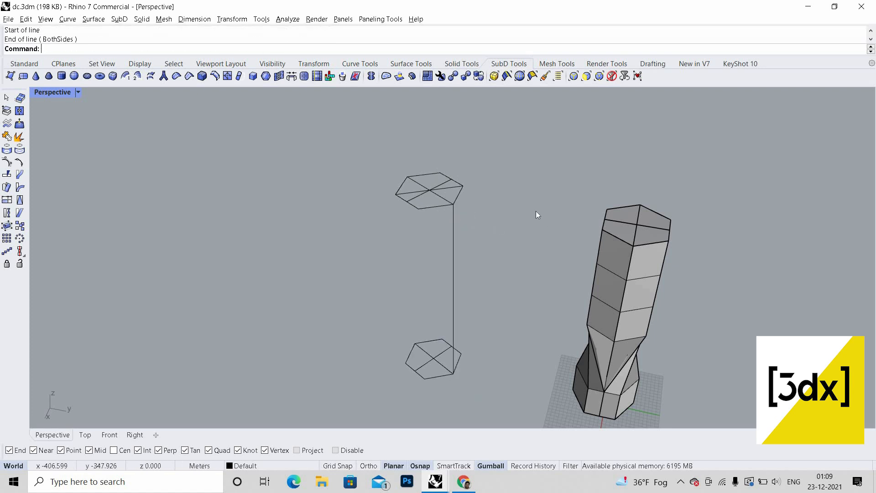
Step: Rotate the raised hexagon and its inner lines 30 degrees clockwise about its centre, from a side's midpoint to the adjacent corner
{"action": "scroll", "coordinate": [433, 171], "scroll_direction": "up", "scroll_amount": 3}
{"action": "left_click_drag", "start_coordinate": [542, 215], "coordinate": [420, 184]}
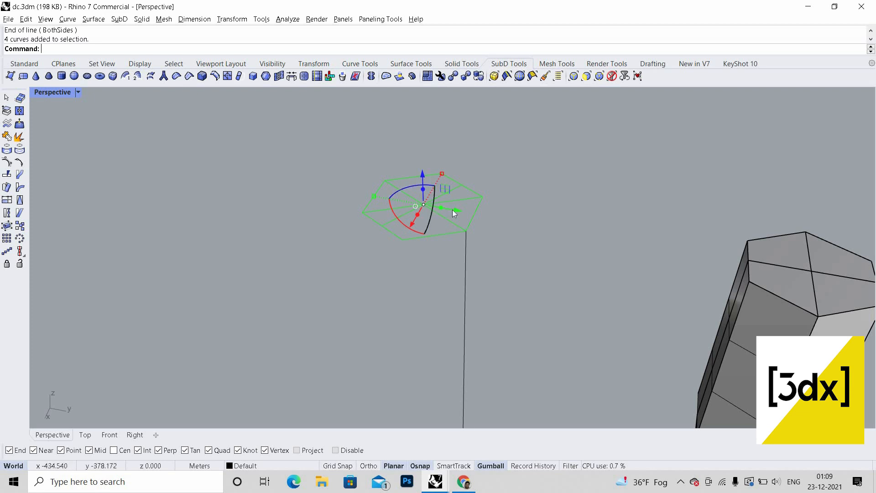
{"action": "type", "text": "Rotate"}
{"action": "key", "text": "Return"}
{"action": "left_click", "coordinate": [423, 204]}
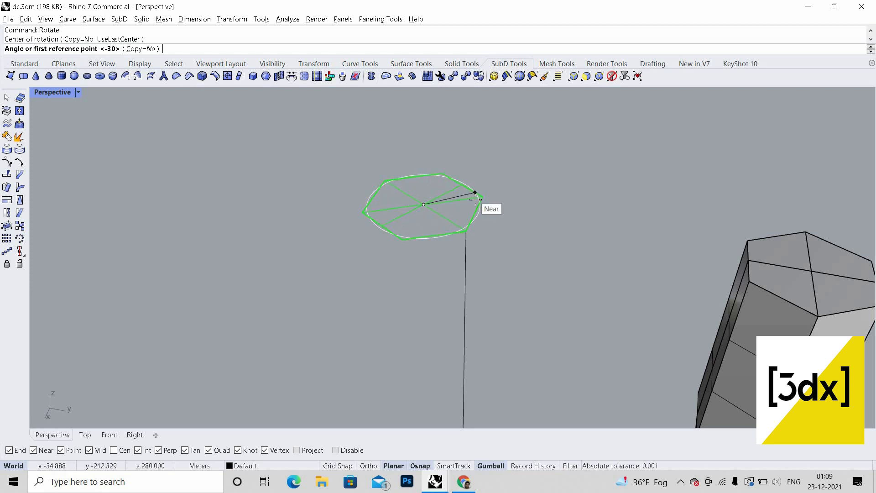
{"action": "left_click", "coordinate": [483, 197]}
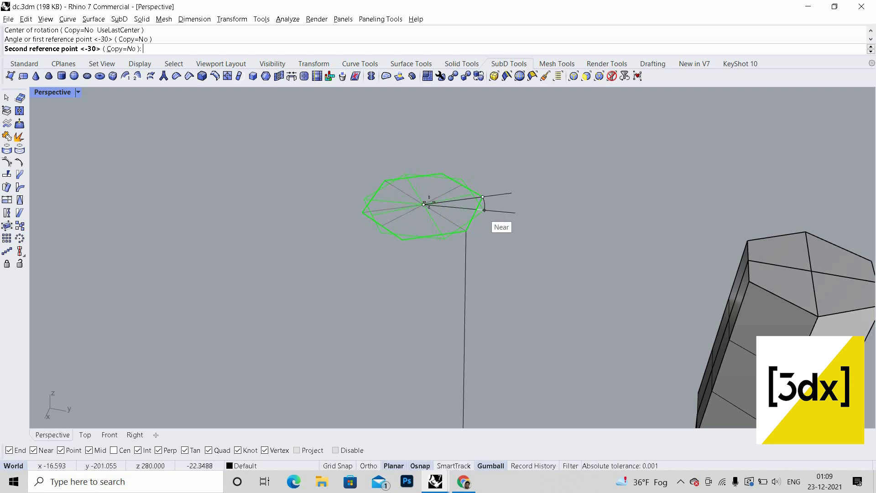
{"action": "left_click", "coordinate": [479, 214]}
{"action": "right_click", "coordinate": [449, 205]}
{"action": "left_click", "coordinate": [424, 205]}
{"action": "left_click", "coordinate": [475, 213]}
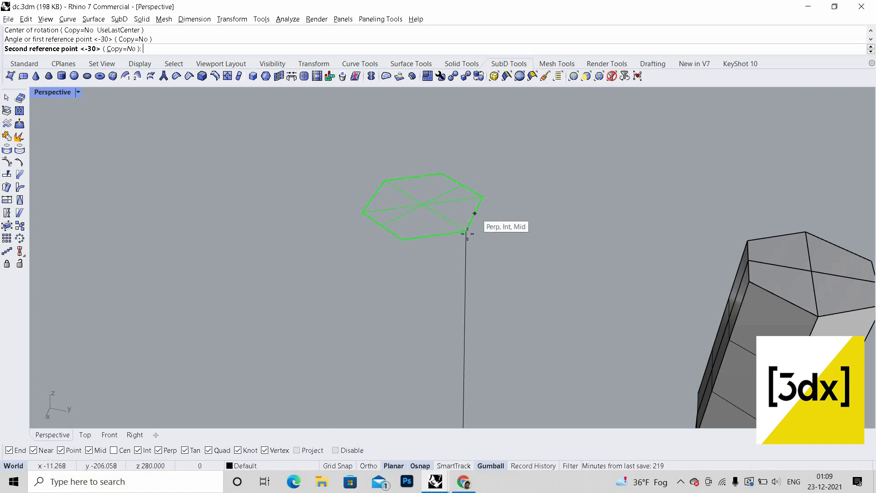
{"action": "left_click", "coordinate": [496, 249]}
{"action": "key", "text": "Escape"}
{"action": "right_click_drag", "start_coordinate": [471, 217], "coordinate": [464, 196]}
{"action": "scroll", "coordinate": [470, 199], "scroll_direction": "up", "scroll_amount": 3}
{"action": "scroll", "coordinate": [469, 205], "scroll_direction": "down", "scroll_amount": 5}
{"action": "scroll", "coordinate": [472, 205], "scroll_direction": "up", "scroll_amount": 7}
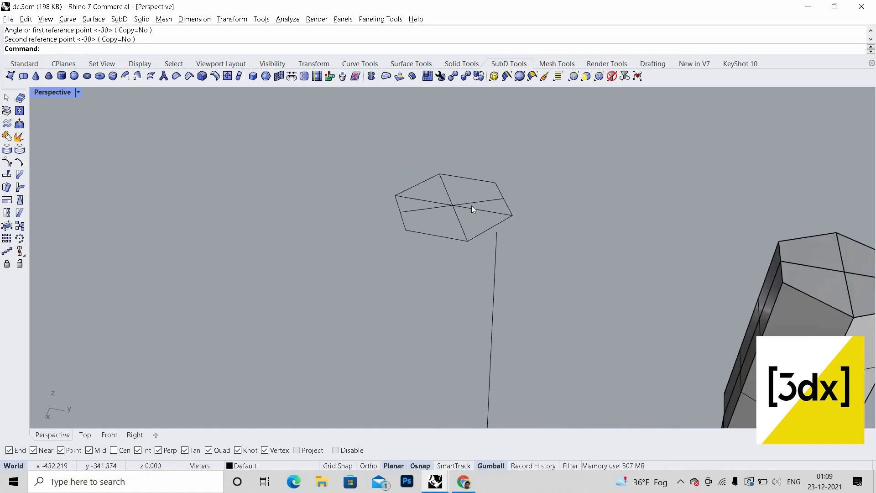
Step: Delete the side-to-side inner line and one of the two corner-to-corner lines from the raised hexagon
{"action": "scroll", "coordinate": [473, 209], "scroll_direction": "down", "scroll_amount": 14}
{"action": "right_click_drag", "start_coordinate": [487, 229], "coordinate": [484, 173]}
{"action": "scroll", "coordinate": [482, 169], "scroll_direction": "up", "scroll_amount": 5}
{"action": "scroll", "coordinate": [490, 236], "scroll_direction": "up", "scroll_amount": 4}
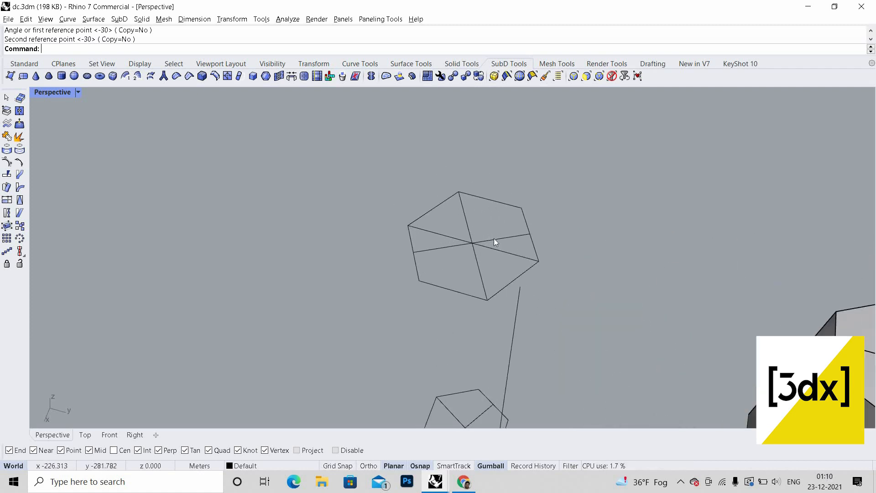
{"action": "left_click", "coordinate": [497, 238]}
{"action": "key", "text": "Delete"}
{"action": "scroll", "coordinate": [474, 255], "scroll_direction": "down", "scroll_amount": 2}
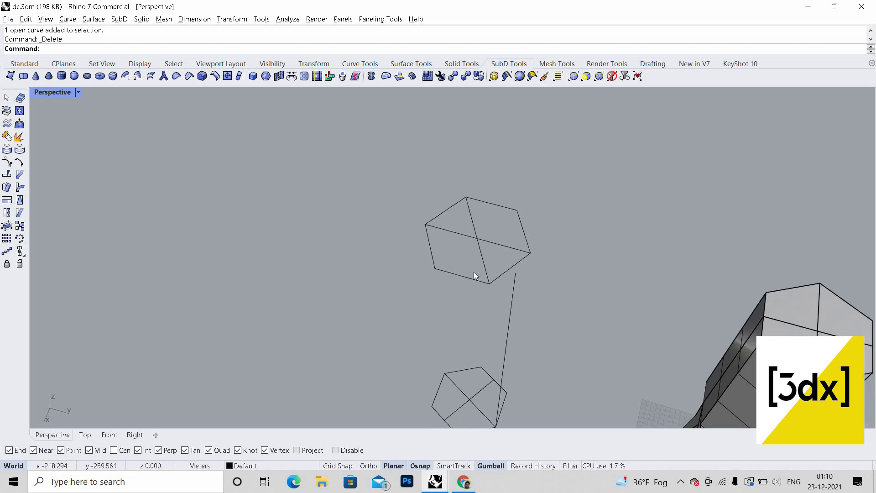
{"action": "scroll", "coordinate": [476, 269], "scroll_direction": "up", "scroll_amount": 2}
{"action": "left_click", "coordinate": [481, 264]}
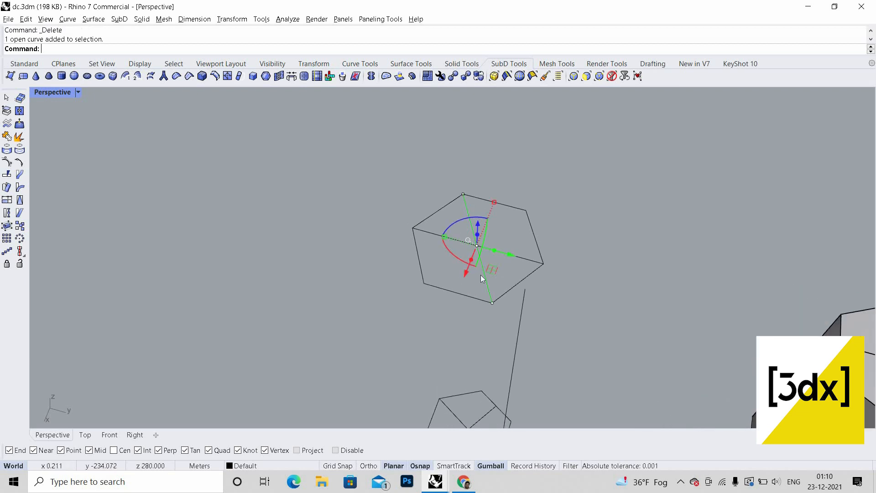
{"action": "key", "text": "Delete"}
Step: Draw a line across the raised hexagon between the midpoints of the two opposite sides parallel to the remaining diagonal
{"action": "type", "text": "line"}
{"action": "key", "text": "Return"}
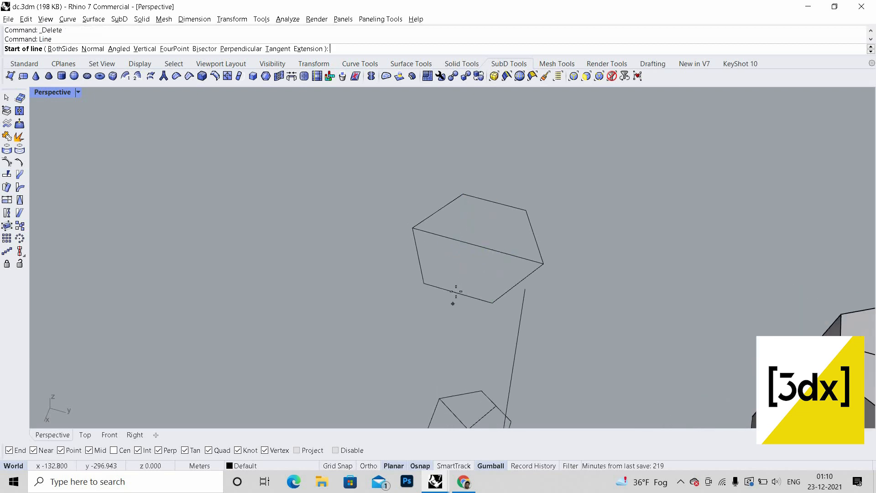
{"action": "left_click", "coordinate": [459, 293]}
{"action": "left_click", "coordinate": [495, 203]}
{"action": "scroll", "coordinate": [477, 255], "scroll_direction": "down", "scroll_amount": 3}
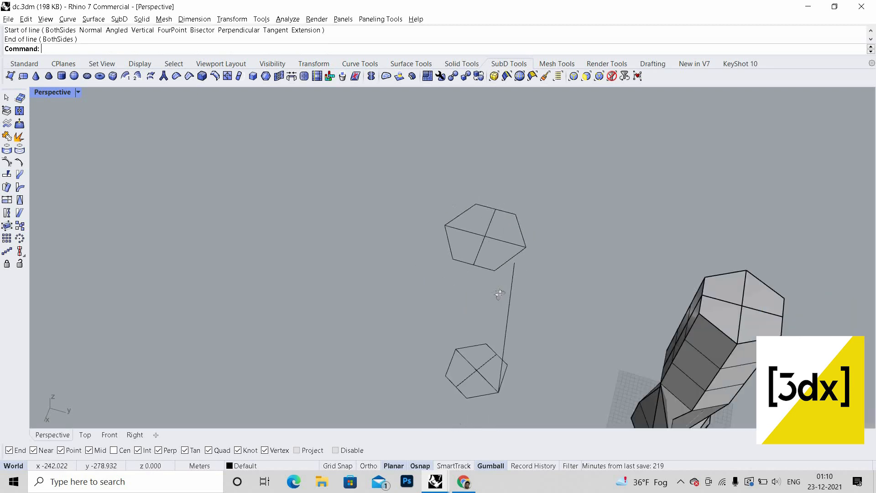
Step: Draw a rectangle in the raised hexagon from the corner beside the new line's end to the hexagon's centre
{"action": "scroll", "coordinate": [475, 274], "scroll_direction": "up", "scroll_amount": 3}
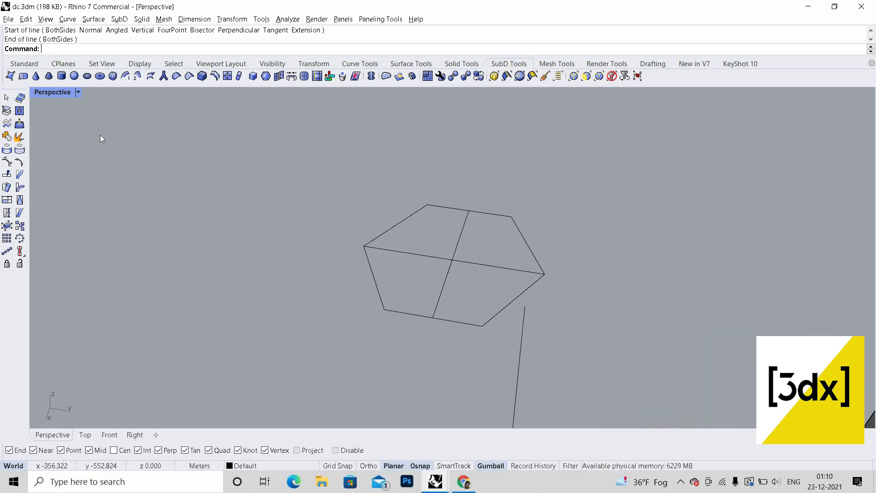
{"action": "type", "text": "Rectangle"}
{"action": "key", "text": "Return"}
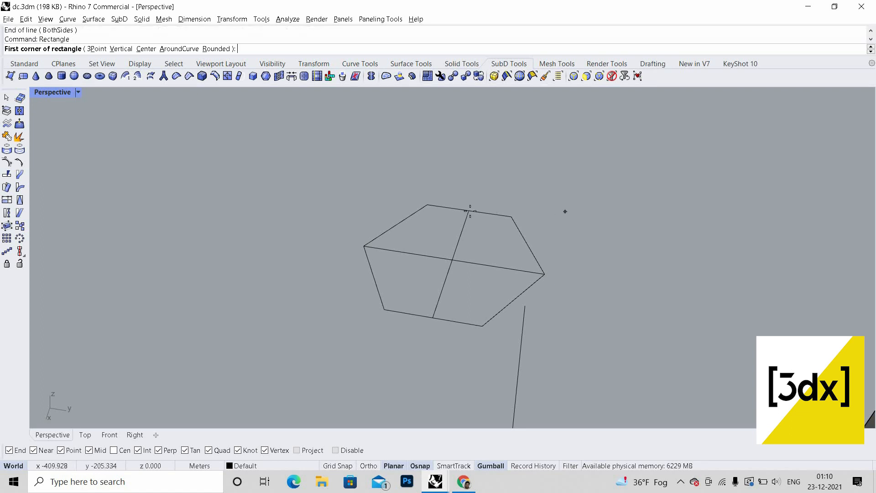
{"action": "left_click", "coordinate": [511, 217]}
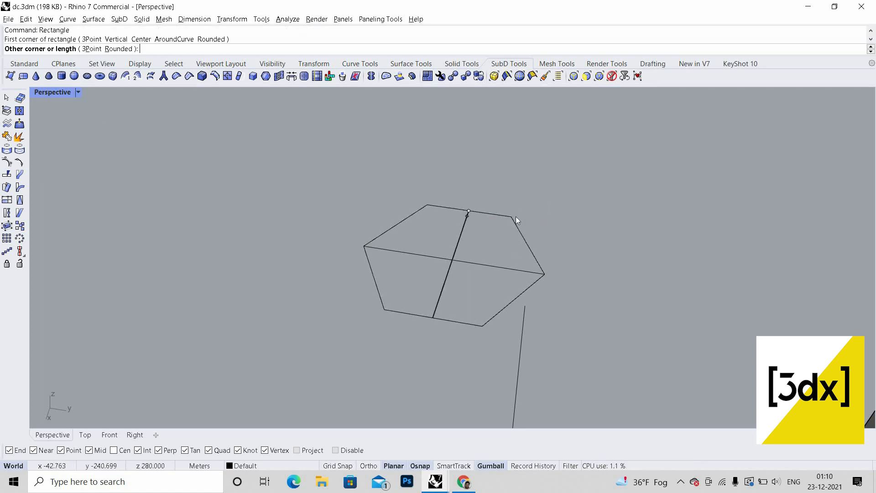
{"action": "left_click", "coordinate": [456, 262]}
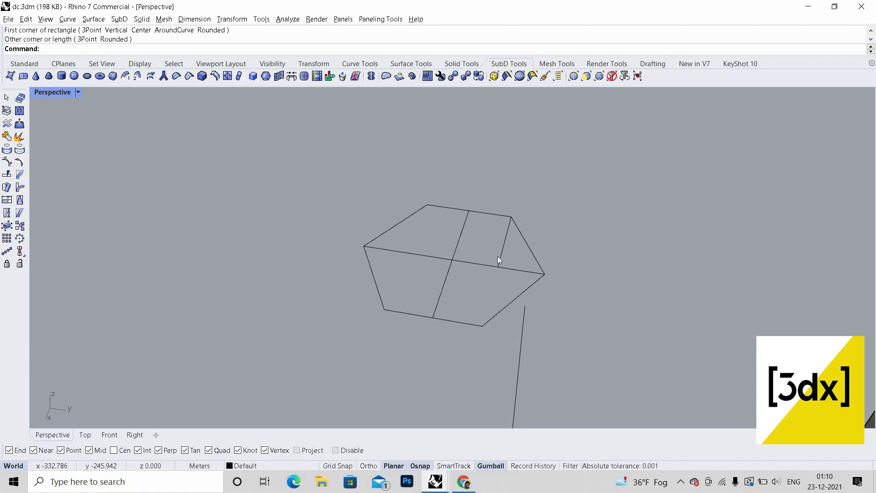
Step: Draw a line from the raised hexagon's centre through the rectangle to the midpoint of the adjacent slanted side
{"action": "type", "text": "line"}
{"action": "key", "text": "Return"}
{"action": "left_click", "coordinate": [452, 259]}
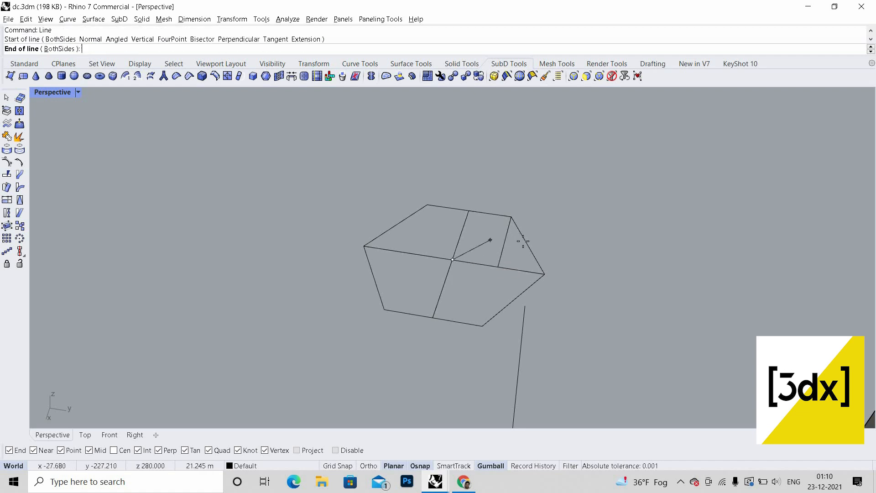
{"action": "left_click", "coordinate": [524, 246]}
{"action": "scroll", "coordinate": [501, 246], "scroll_direction": "up", "scroll_amount": 2}
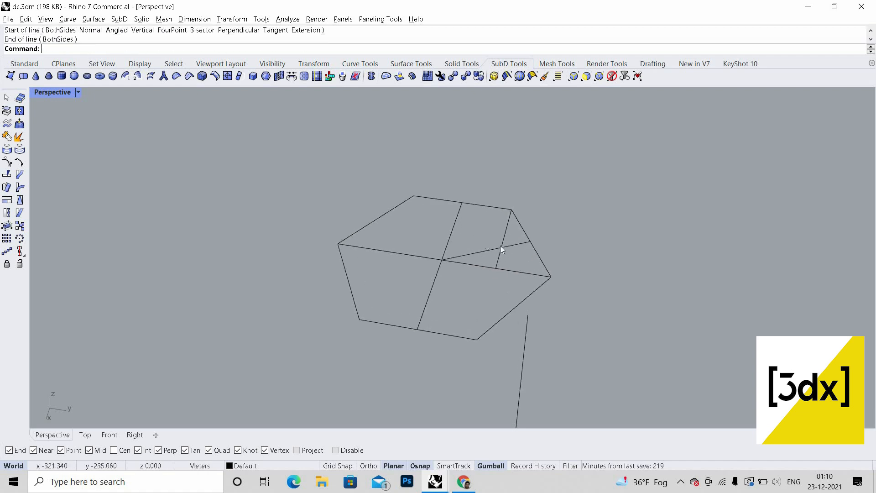
Step: Extract the rectangle's larger region beside the slanted line with Curve Boolean, and delete the source rectangle and line
{"action": "left_click_drag", "start_coordinate": [500, 245], "coordinate": [486, 249]}
{"action": "left_click", "coordinate": [368, 64]}
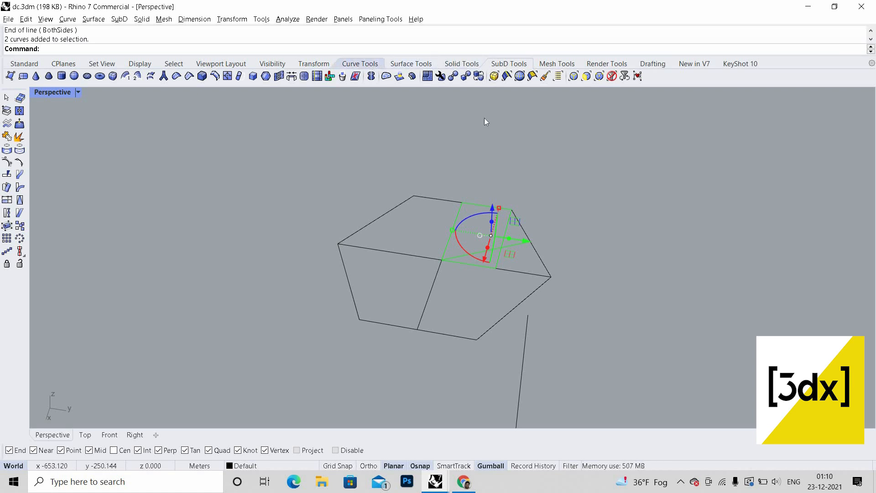
{"action": "left_click", "coordinate": [469, 76]}
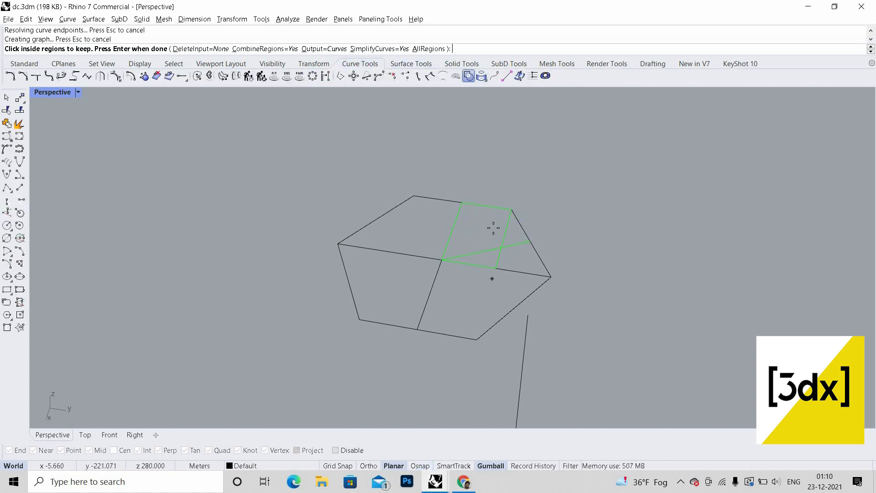
{"action": "left_click", "coordinate": [511, 246]}
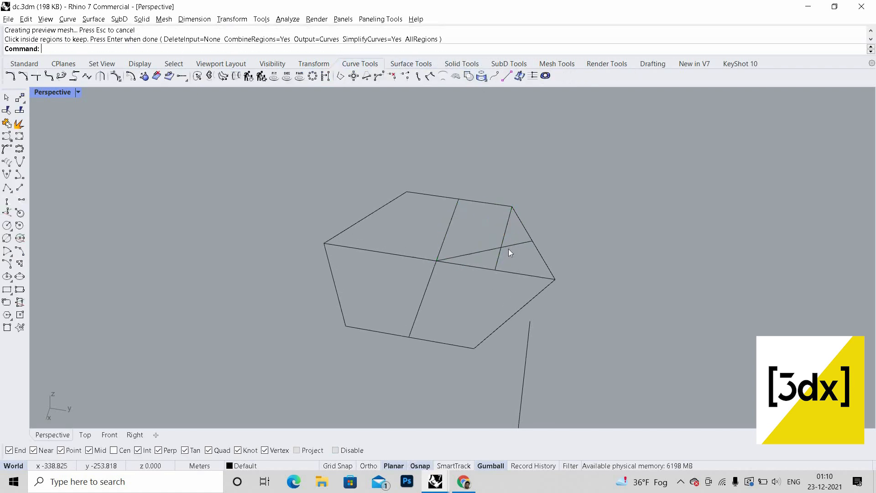
{"action": "key", "text": "Return"}
{"action": "left_click", "coordinate": [504, 254]}
{"action": "key", "text": "Delete"}
{"action": "left_click", "coordinate": [500, 258]}
{"action": "key", "text": "Delete"}
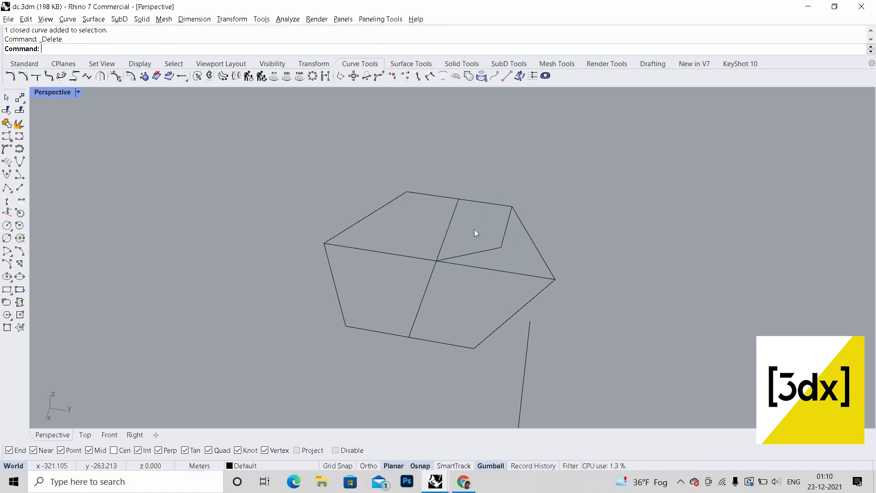
Step: Mirror a copy of the four-sided region across the line from the hexagon's centre to the side's midpoint
{"action": "left_click", "coordinate": [479, 234]}
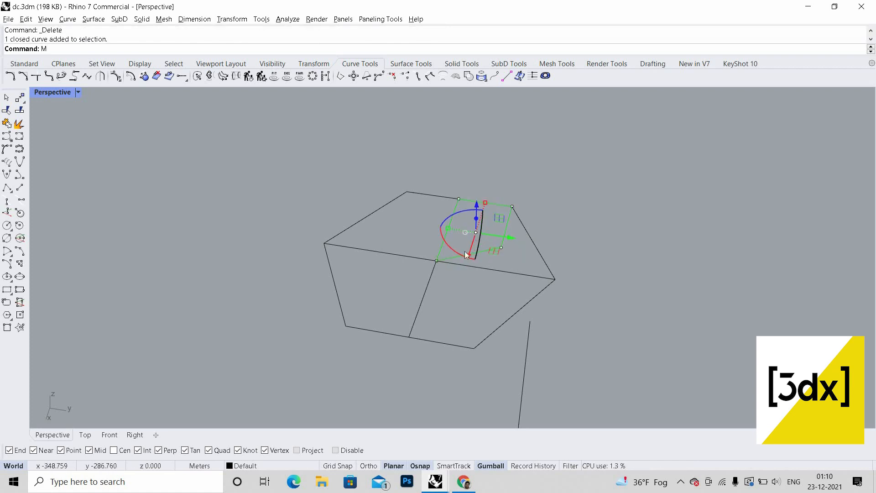
{"action": "type", "text": "mirror"}
{"action": "key", "text": "Return"}
{"action": "left_click", "coordinate": [450, 258]}
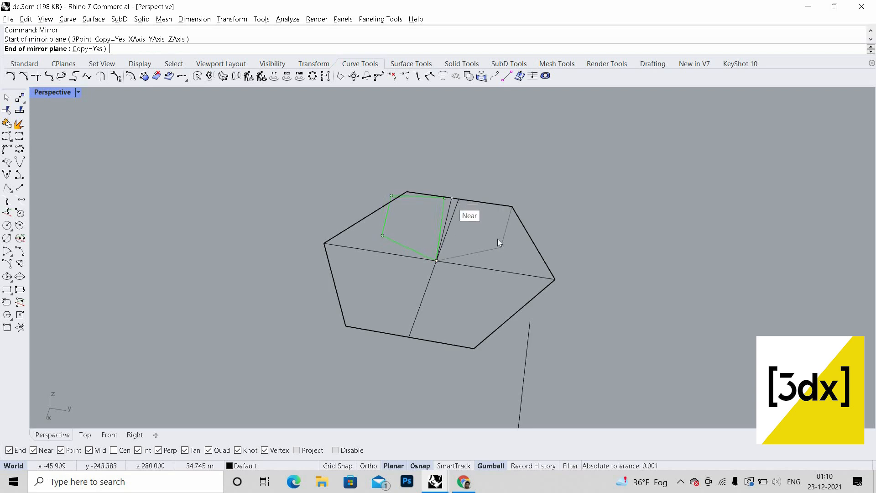
{"action": "left_click", "coordinate": [447, 240]}
Step: Polar array the two mirrored regions about the raised hexagon's centre with 3 items over 360 degrees
{"action": "left_click", "coordinate": [410, 240]}
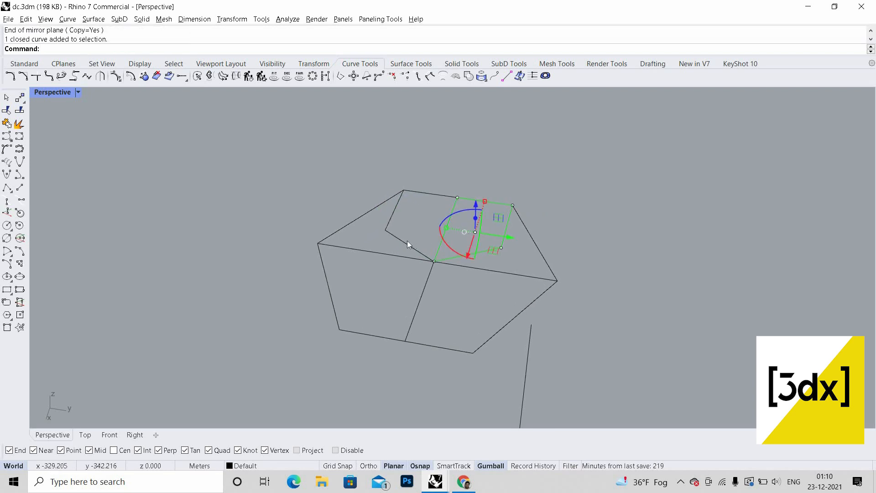
{"action": "left_click", "coordinate": [407, 245]}
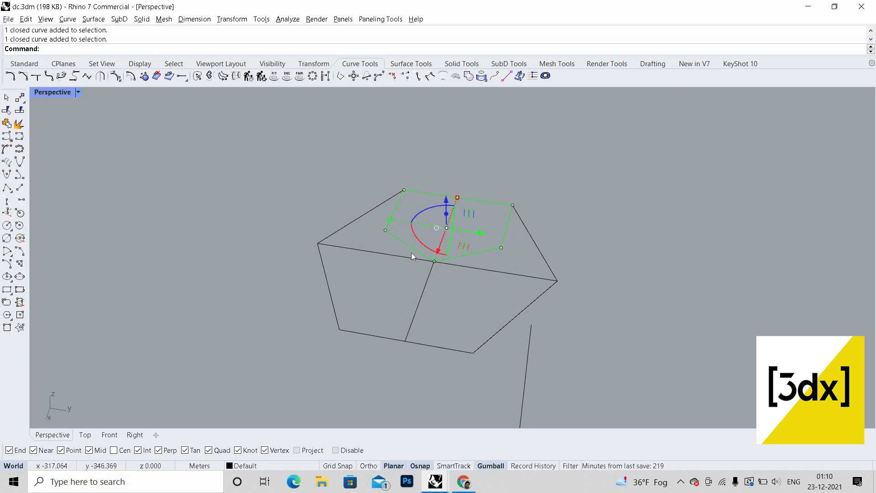
{"action": "type", "text": "polar"}
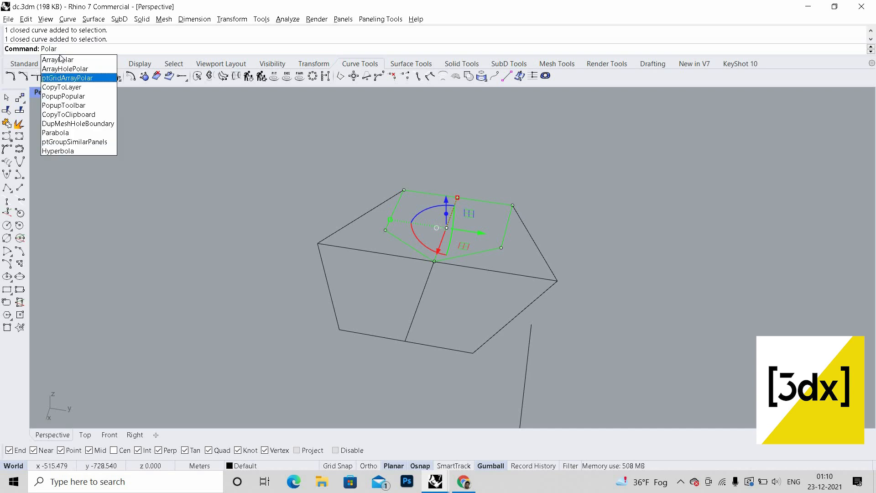
{"action": "key", "text": "Return"}
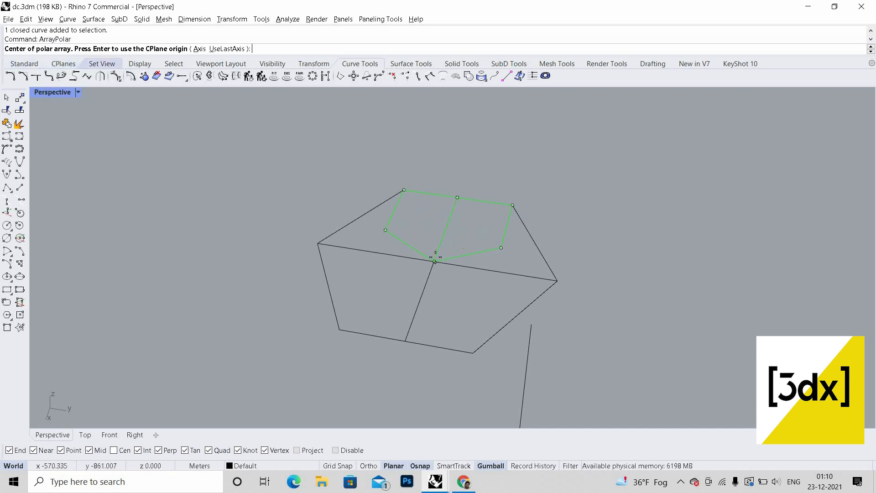
{"action": "left_click", "coordinate": [489, 291]}
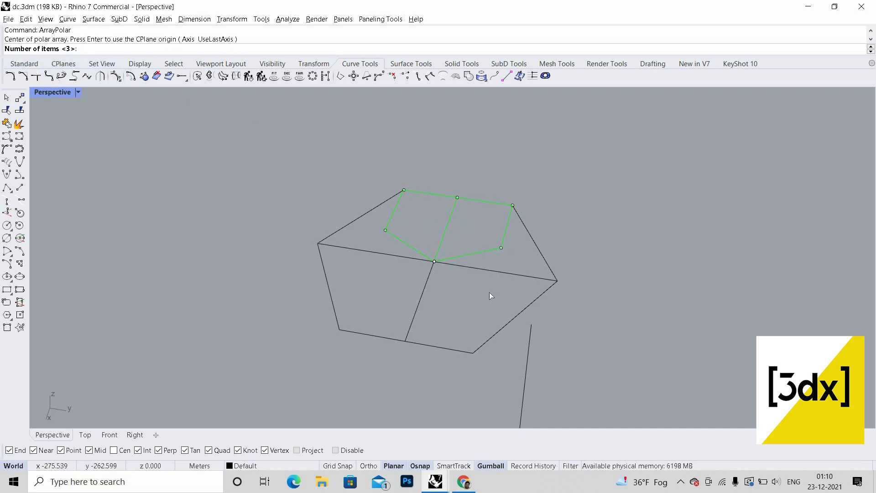
{"action": "key", "text": "Return"}
{"action": "key", "text": "Return"}
{"action": "key", "text": "Return"}
{"action": "key", "text": "Escape"}
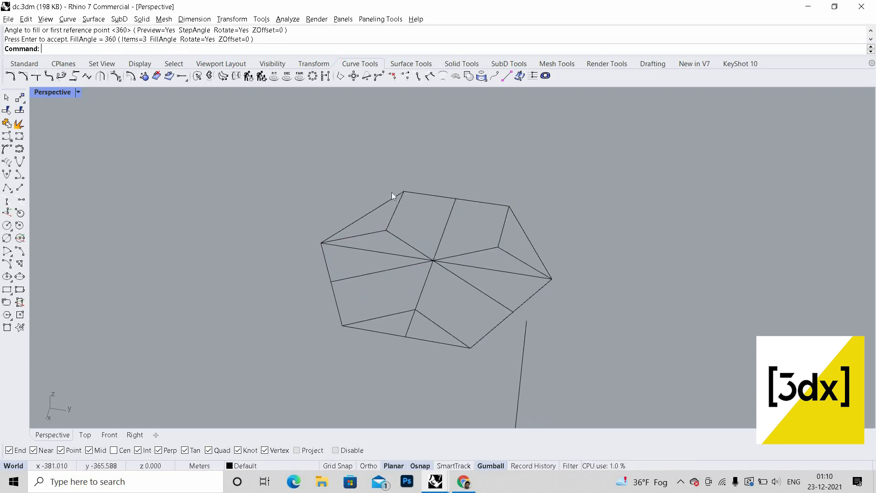
Step: Delete the vertical guide line between the base and raised hexagons
{"action": "scroll", "coordinate": [391, 193], "scroll_direction": "down", "scroll_amount": 17}
{"action": "right_click_drag", "start_coordinate": [383, 200], "coordinate": [450, 171]}
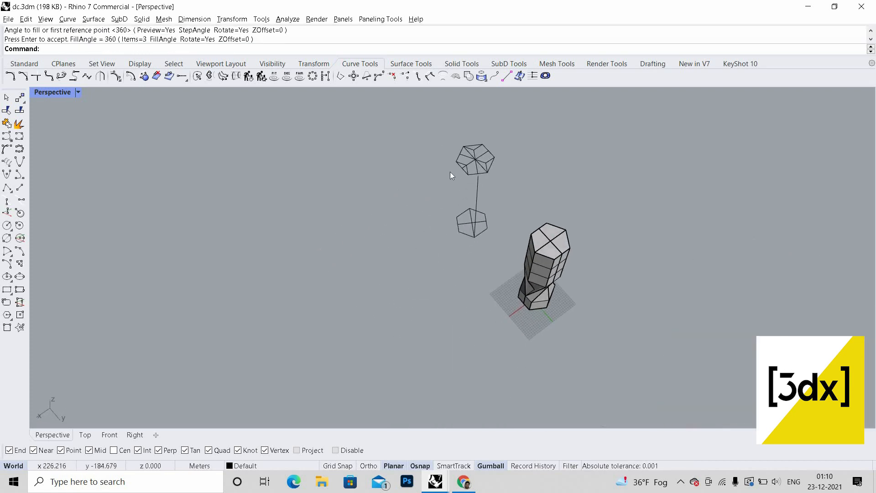
{"action": "scroll", "coordinate": [516, 246], "scroll_direction": "up", "scroll_amount": 3}
{"action": "scroll", "coordinate": [491, 224], "scroll_direction": "down", "scroll_amount": 2}
{"action": "scroll", "coordinate": [522, 207], "scroll_direction": "up", "scroll_amount": 6}
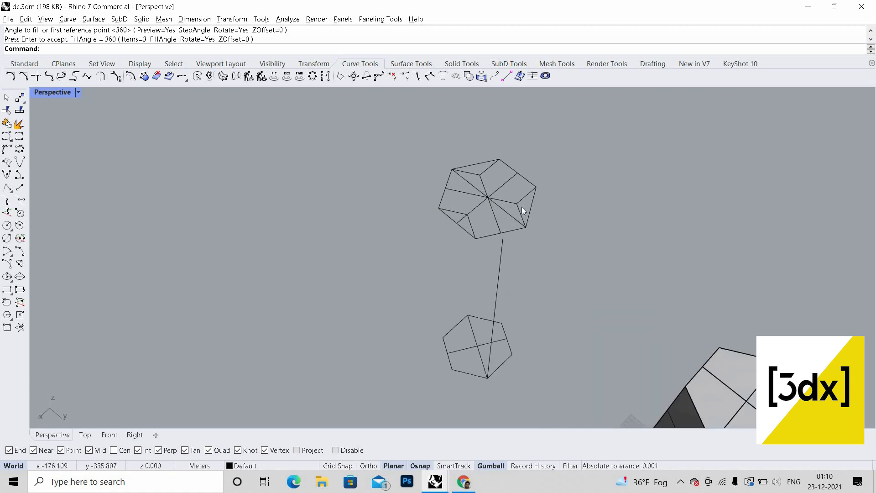
{"action": "scroll", "coordinate": [563, 256], "scroll_direction": "down", "scroll_amount": 12}
{"action": "right_click_drag", "start_coordinate": [513, 301], "coordinate": [527, 213]}
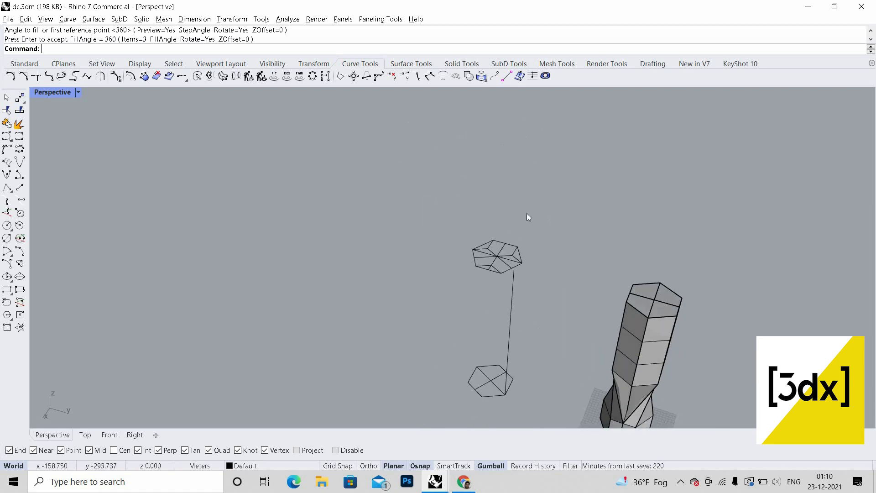
{"action": "scroll", "coordinate": [524, 210], "scroll_direction": "up", "scroll_amount": 7}
{"action": "scroll", "coordinate": [566, 150], "scroll_direction": "down", "scroll_amount": 2}
{"action": "scroll", "coordinate": [571, 287], "scroll_direction": "up", "scroll_amount": 4}
{"action": "scroll", "coordinate": [562, 249], "scroll_direction": "down", "scroll_amount": 5}
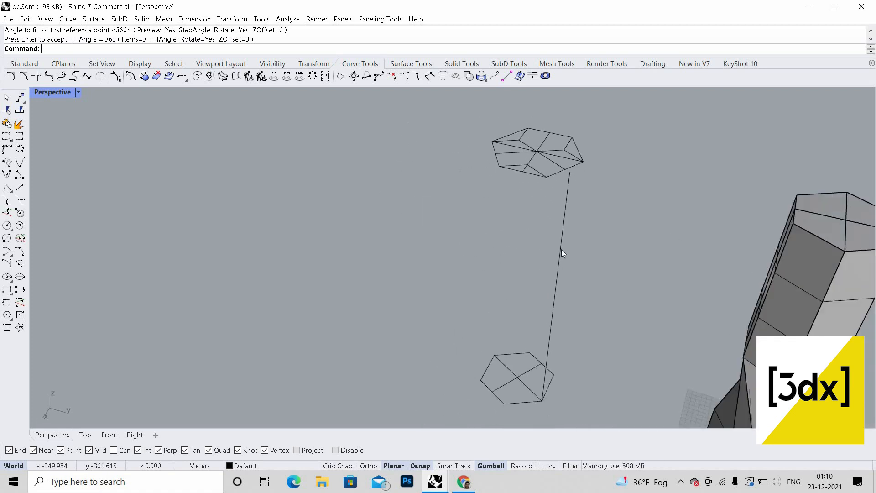
{"action": "left_click", "coordinate": [561, 246]}
{"action": "key", "text": "Delete"}
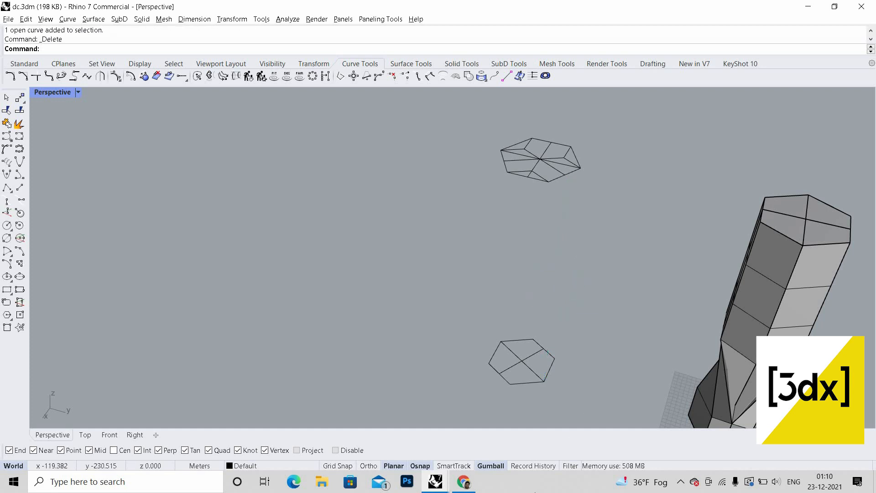
Step: Check the tower reference image in Chrome, and draw in Rhino a vertical line from the base hexagon's diagonal corner up to the upper outline's height
{"action": "key", "text": "alt+Tab"}
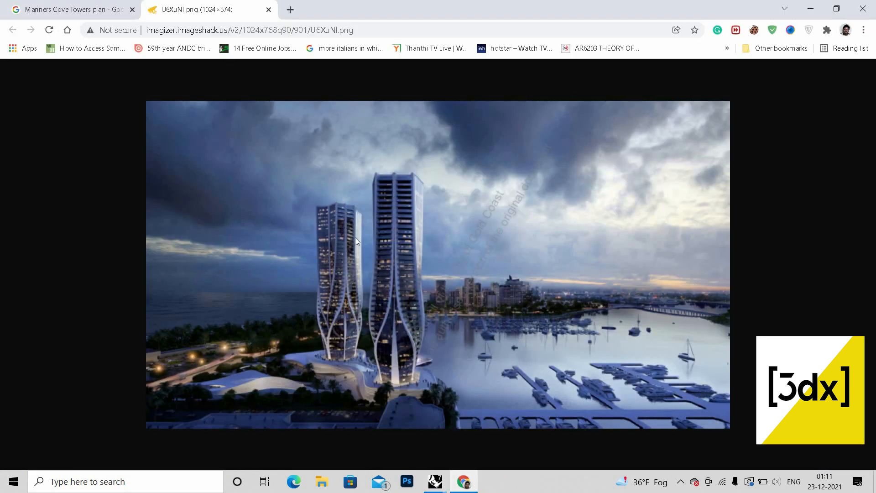
{"action": "key", "text": "alt+Tab"}
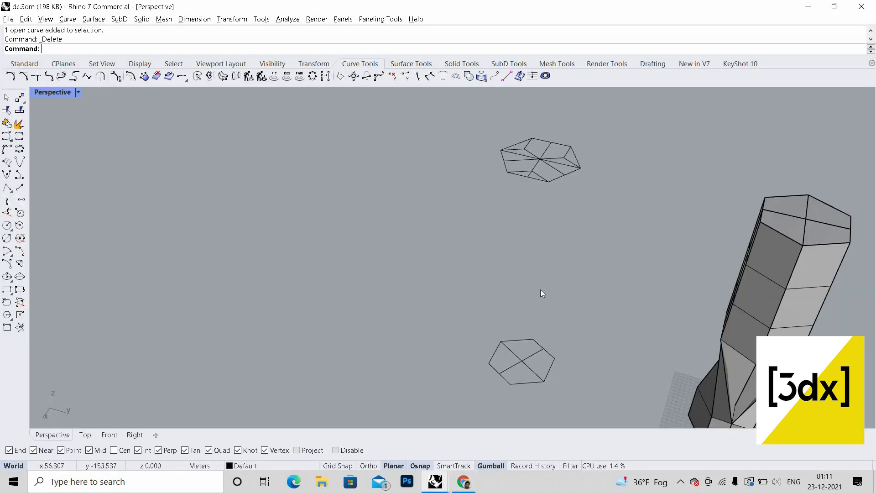
{"action": "type", "text": "line"}
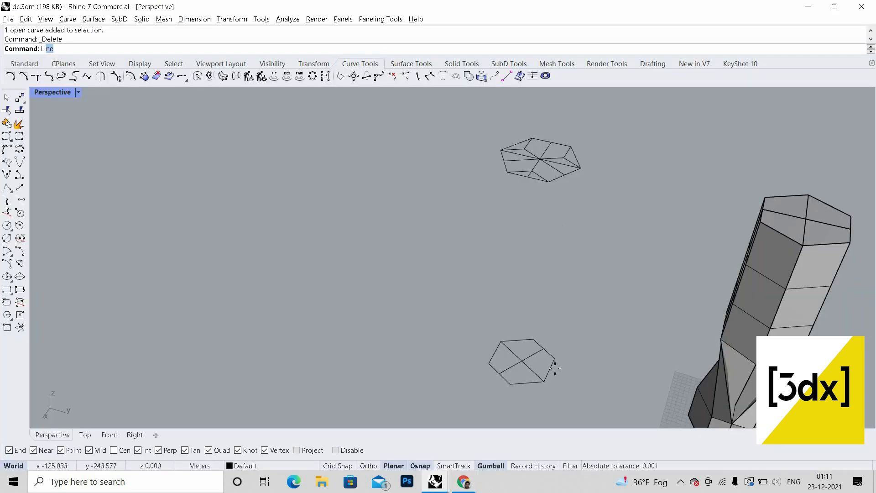
{"action": "key", "text": "Return"}
{"action": "type", "text": "v"}
{"action": "key", "text": "Return"}
{"action": "left_click", "coordinate": [544, 381]}
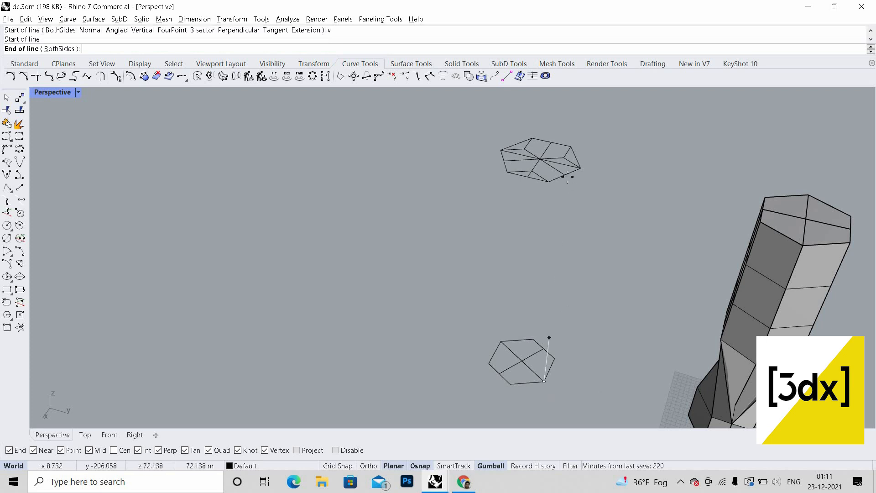
{"action": "left_click", "coordinate": [558, 166]}
{"action": "scroll", "coordinate": [541, 171], "scroll_direction": "up", "scroll_amount": 5}
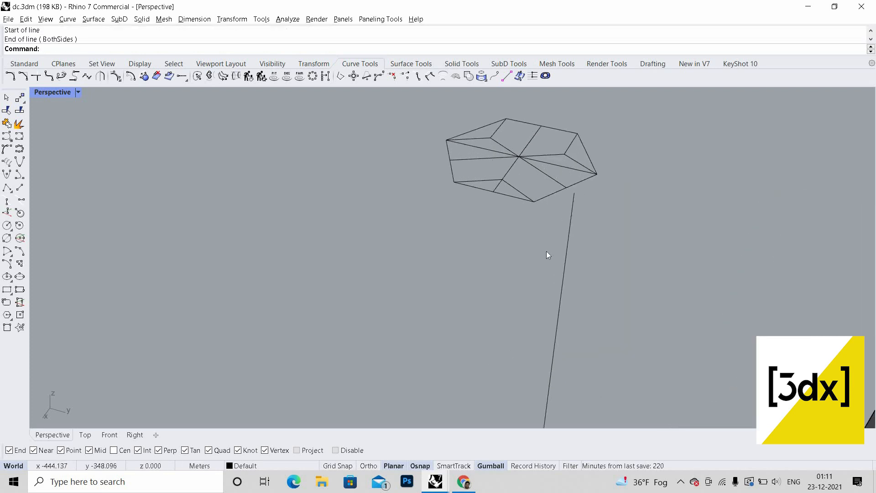
Step: Scale the upper outline's curves in 2D from their centre, using the edge midpoint as reference and the vertical line's upper end as target
{"action": "left_click", "coordinate": [503, 166]}
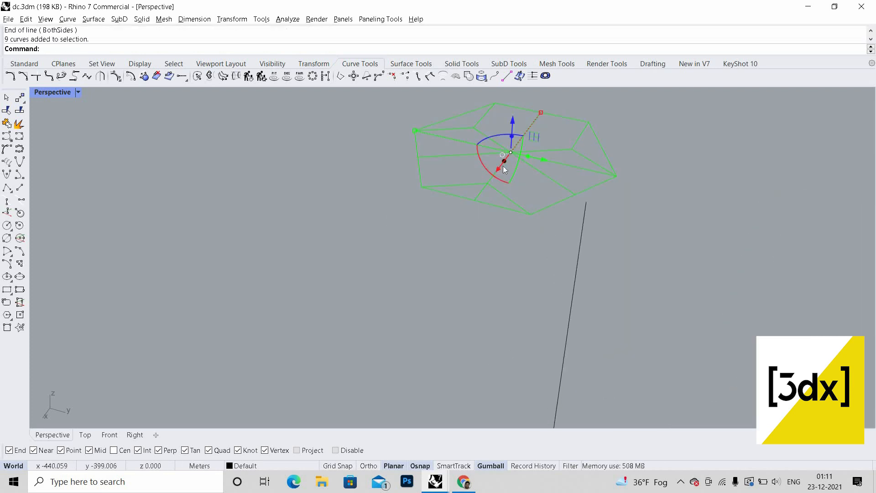
{"action": "type", "text": "Sc"}
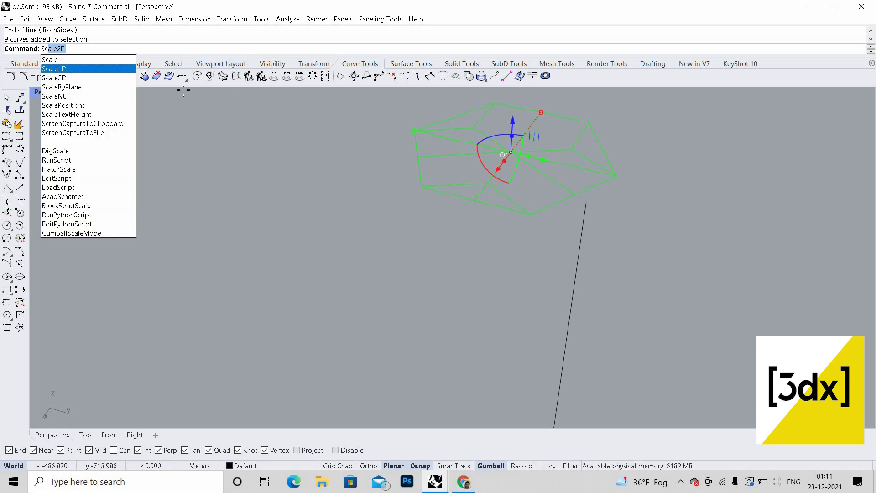
{"action": "key", "text": "Return"}
{"action": "key", "text": "Escape"}
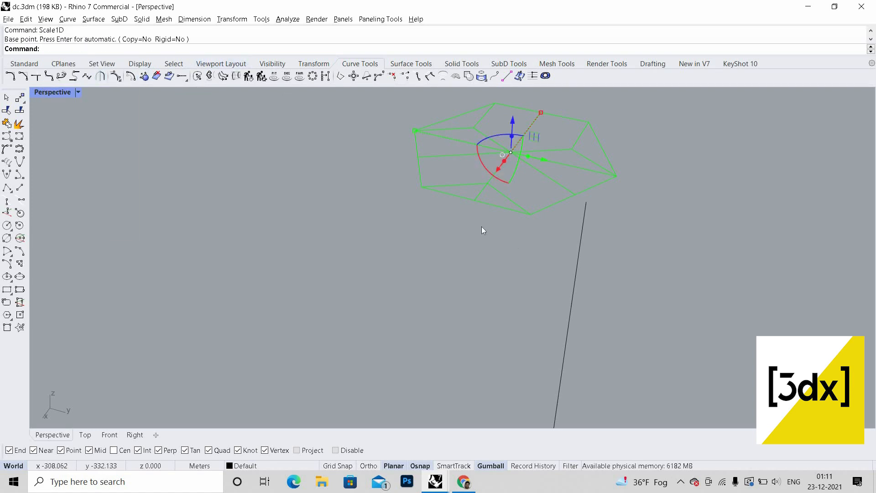
{"action": "type", "text": "Scale2D"}
{"action": "key", "text": "Return"}
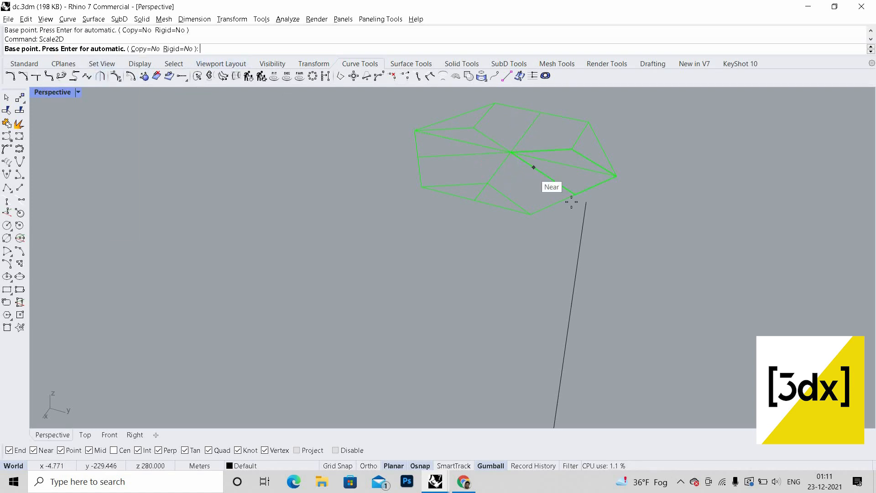
{"action": "left_click", "coordinate": [511, 152]}
{"action": "left_click", "coordinate": [575, 194]}
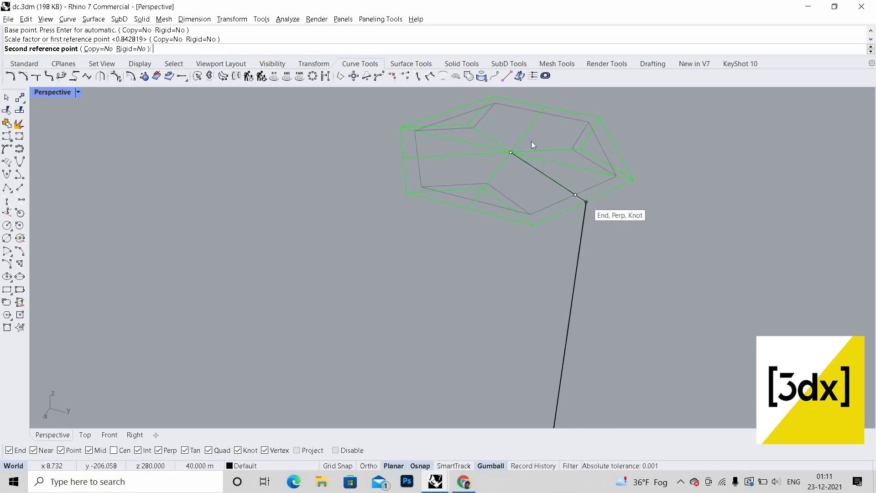
{"action": "left_click", "coordinate": [586, 202]}
{"action": "key", "text": "Escape"}
{"action": "scroll", "coordinate": [496, 182], "scroll_direction": "down", "scroll_amount": 8}
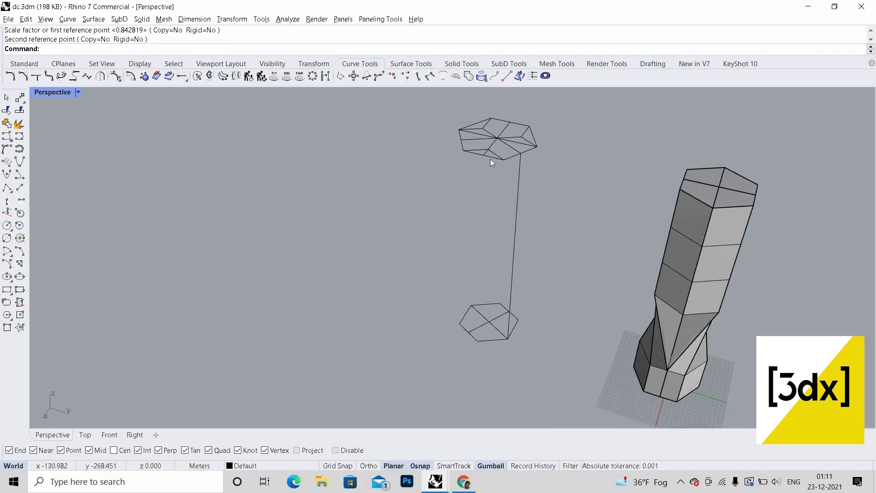
{"action": "scroll", "coordinate": [474, 323], "scroll_direction": "up", "scroll_amount": 3}
{"action": "scroll", "coordinate": [542, 293], "scroll_direction": "down", "scroll_amount": 3}
{"action": "scroll", "coordinate": [535, 283], "scroll_direction": "up", "scroll_amount": 3}
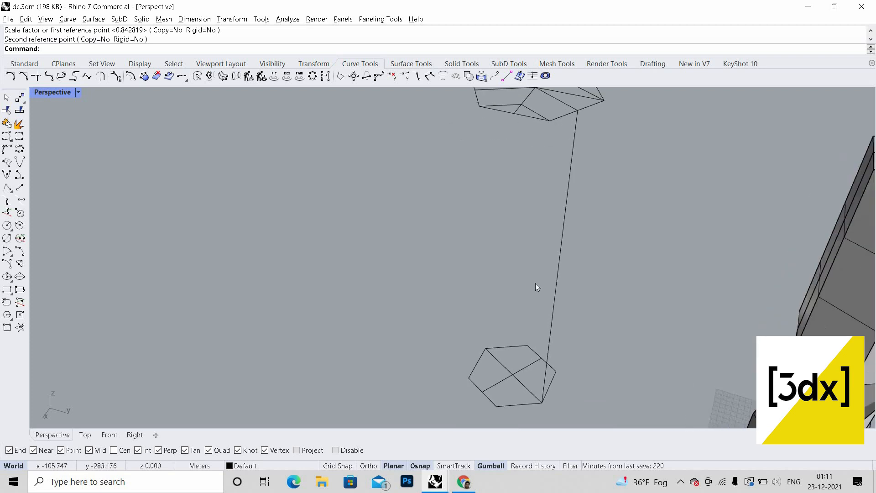
{"action": "scroll", "coordinate": [536, 286], "scroll_direction": "down", "scroll_amount": 2}
Step: Delete the vertical line, and undo both that deletion and the 2D scaling of the upper outline
{"action": "left_click", "coordinate": [525, 254]}
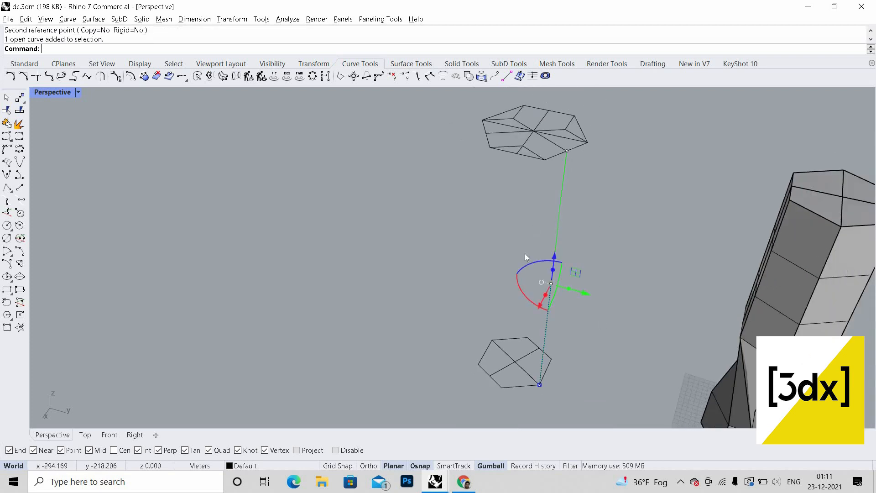
{"action": "key", "text": "Delete"}
{"action": "right_click_drag", "start_coordinate": [525, 264], "coordinate": [563, 138]}
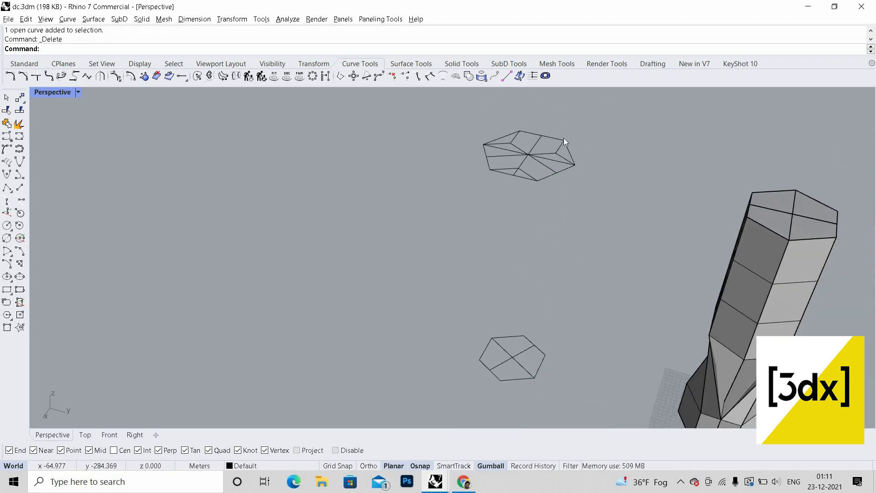
{"action": "mouse_move", "coordinate": [516, 199]}
{"action": "right_mouse_down"}
{"action": "mouse_move", "coordinate": [534, 176]}
{"action": "mouse_move", "coordinate": [531, 231]}
{"action": "mouse_move", "coordinate": [516, 200]}
{"action": "right_mouse_up"}
{"action": "scroll", "coordinate": [515, 200], "scroll_direction": "down", "scroll_amount": 5}
{"action": "scroll", "coordinate": [527, 355], "scroll_direction": "up", "scroll_amount": 3}
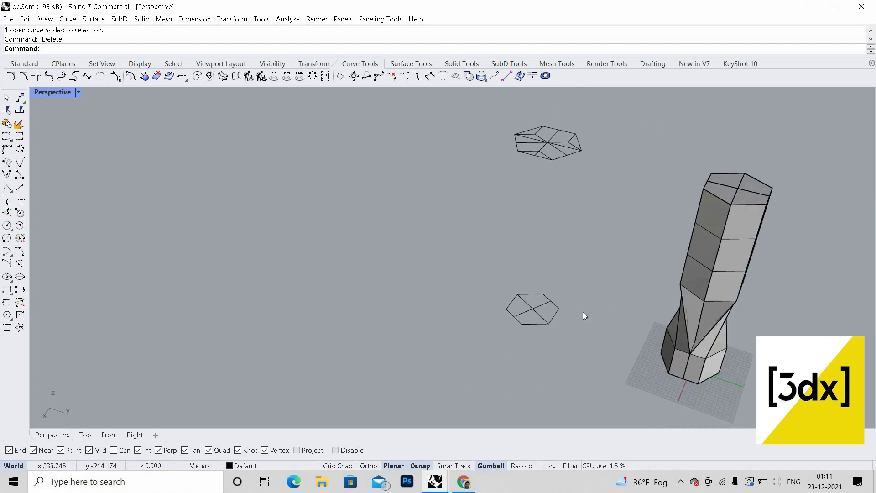
{"action": "key", "text": "ctrl+z"}
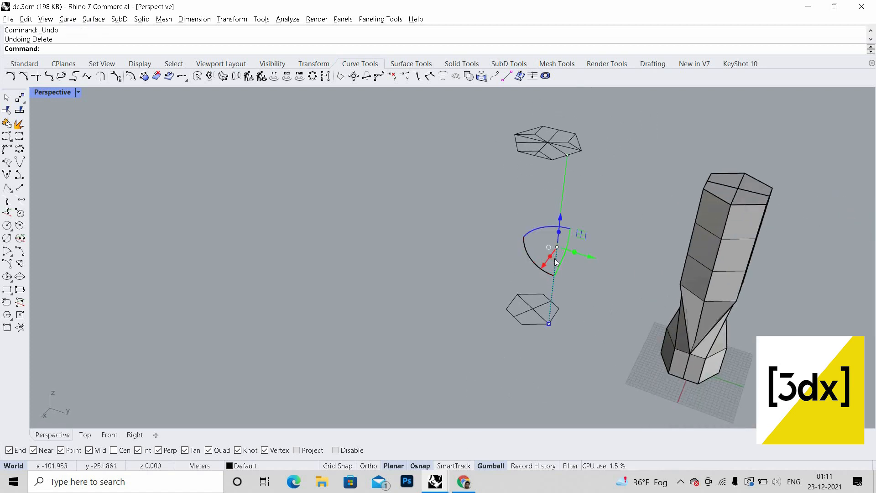
{"action": "scroll", "coordinate": [526, 281], "scroll_direction": "up", "scroll_amount": 2}
Step: Copy the vertical line from the base hexagon's corner to the hexagon's centre
{"action": "left_click", "coordinate": [536, 295]}
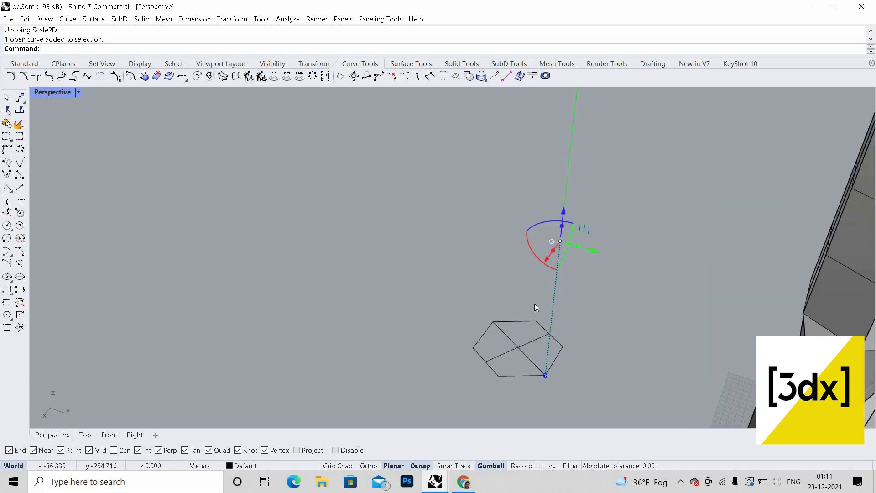
{"action": "type", "text": "Copy"}
{"action": "key", "text": "Return"}
{"action": "left_click", "coordinate": [545, 375]}
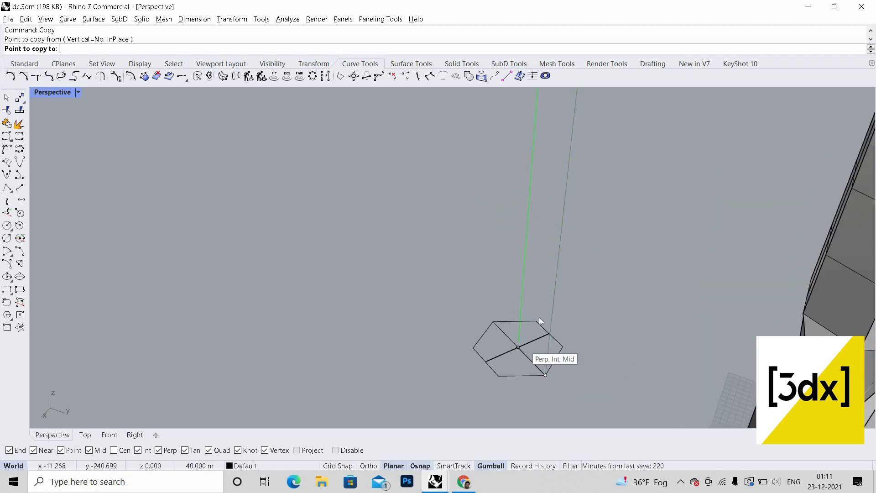
{"action": "left_click", "coordinate": [518, 346]}
{"action": "key", "text": "Return"}
{"action": "key", "text": "Escape"}
{"action": "scroll", "coordinate": [524, 242], "scroll_direction": "down", "scroll_amount": 6}
{"action": "scroll", "coordinate": [521, 248], "scroll_direction": "up", "scroll_amount": 8}
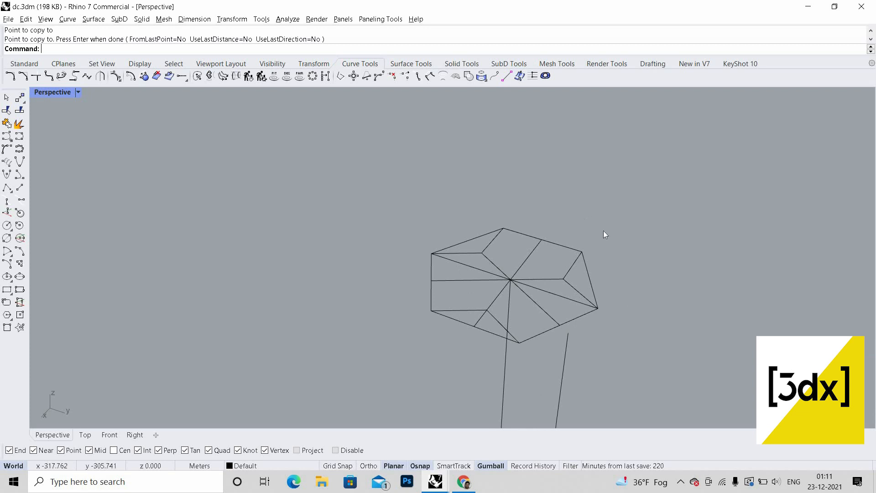
{"action": "scroll", "coordinate": [587, 219], "scroll_direction": "down", "scroll_amount": 3}
{"action": "left_click_drag", "start_coordinate": [632, 230], "coordinate": [559, 289]}
{"action": "scroll", "coordinate": [574, 281], "scroll_direction": "up", "scroll_amount": 2}
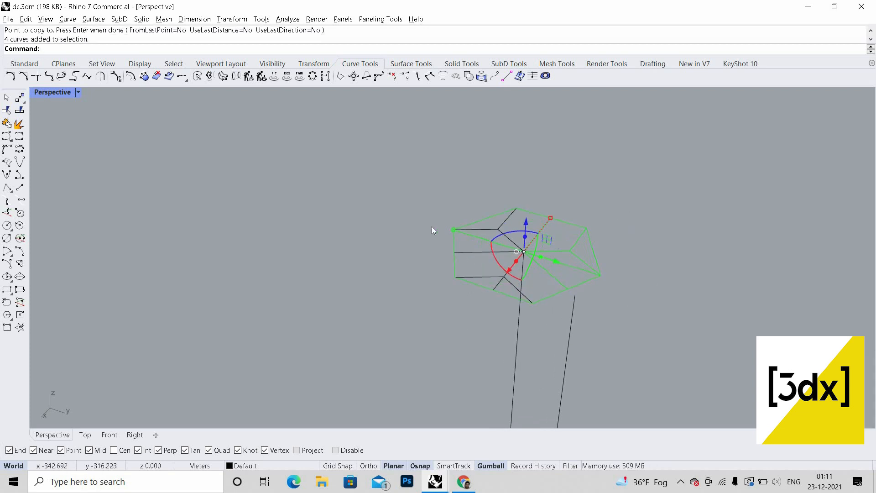
{"action": "left_click", "coordinate": [436, 234]}
{"action": "left_click_drag", "start_coordinate": [621, 207], "coordinate": [445, 219]}
{"action": "left_click", "coordinate": [638, 311]}
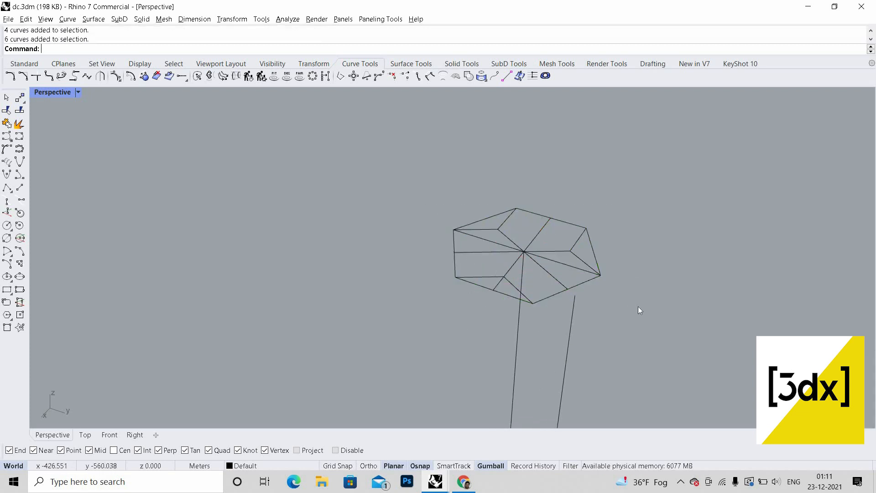
Step: Scale all curves of the upper outline in 2D about its centre so the edge midpoint meets the outer vertical line's upper end
{"action": "left_click_drag", "start_coordinate": [415, 191], "coordinate": [730, 349]}
{"action": "type", "text": "sc"}
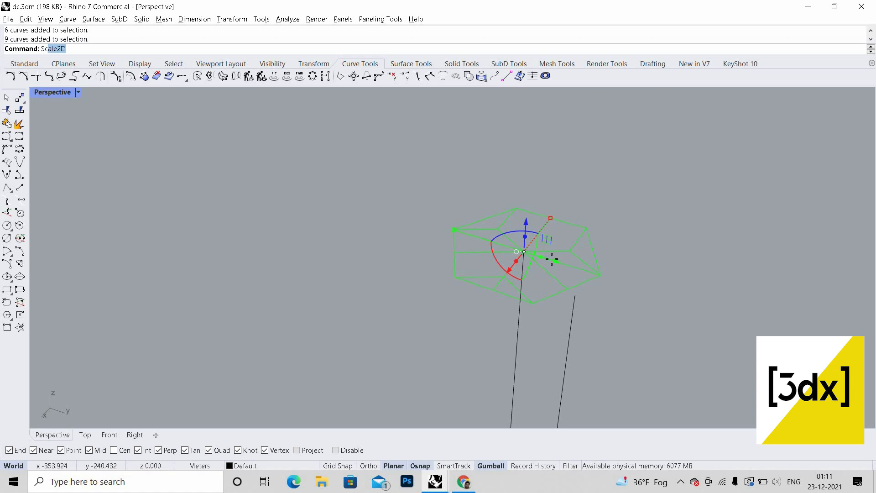
{"action": "key", "text": "Return"}
{"action": "key", "text": "Return"}
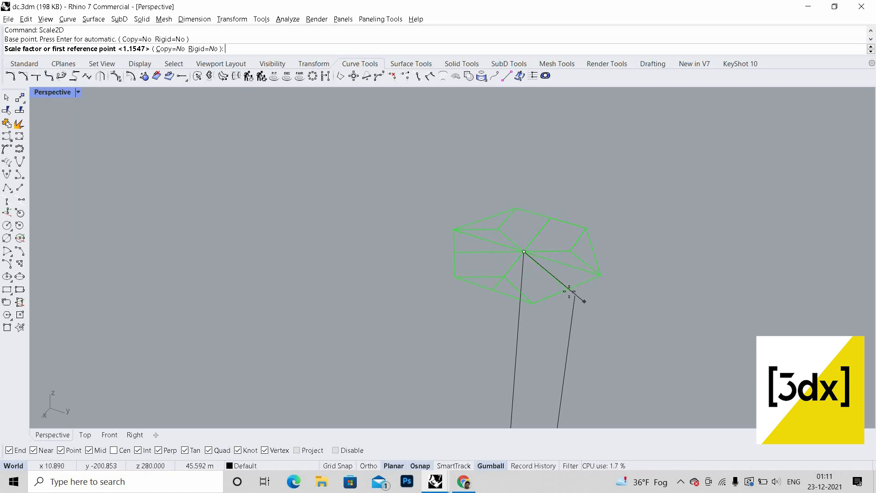
{"action": "left_click", "coordinate": [569, 290]}
{"action": "left_click", "coordinate": [575, 296]}
{"action": "scroll", "coordinate": [522, 215], "scroll_direction": "down", "scroll_amount": 5}
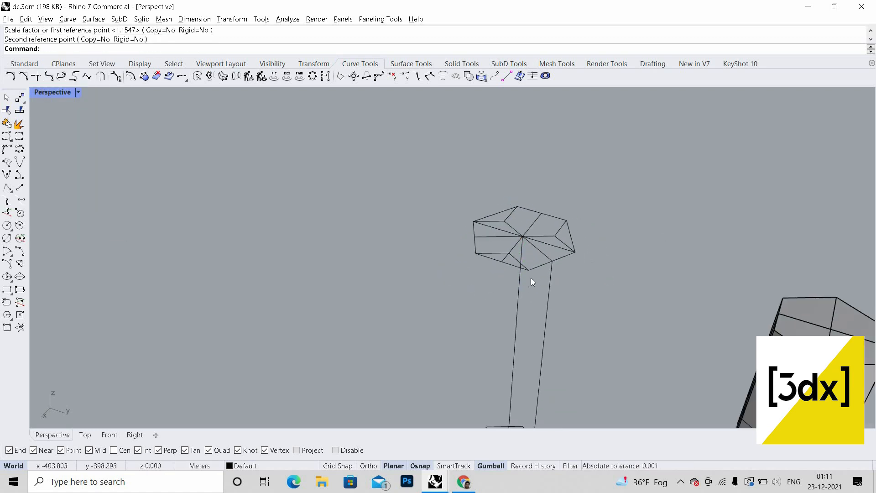
Step: Delete the vertical line copy that connects the centres of the two outlines
{"action": "scroll", "coordinate": [532, 277], "scroll_direction": "down", "scroll_amount": 4}
{"action": "scroll", "coordinate": [530, 275], "scroll_direction": "up", "scroll_amount": 2}
{"action": "left_click", "coordinate": [529, 275]}
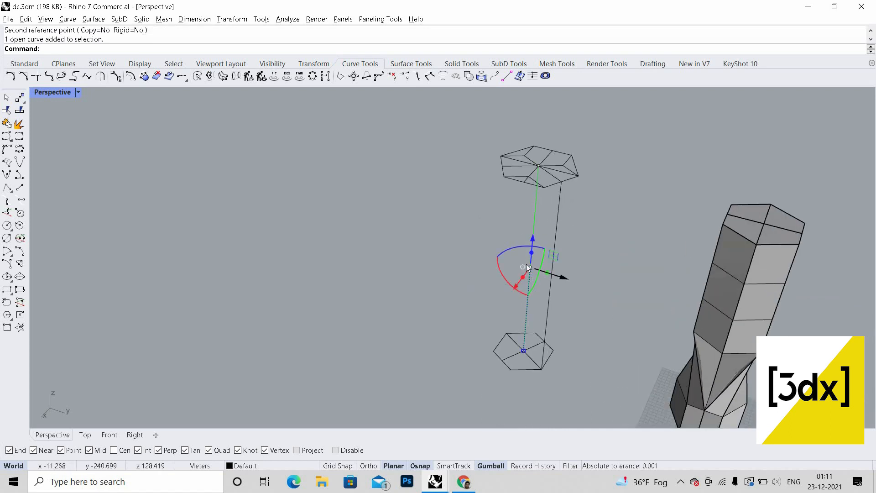
{"action": "key", "text": "Delete"}
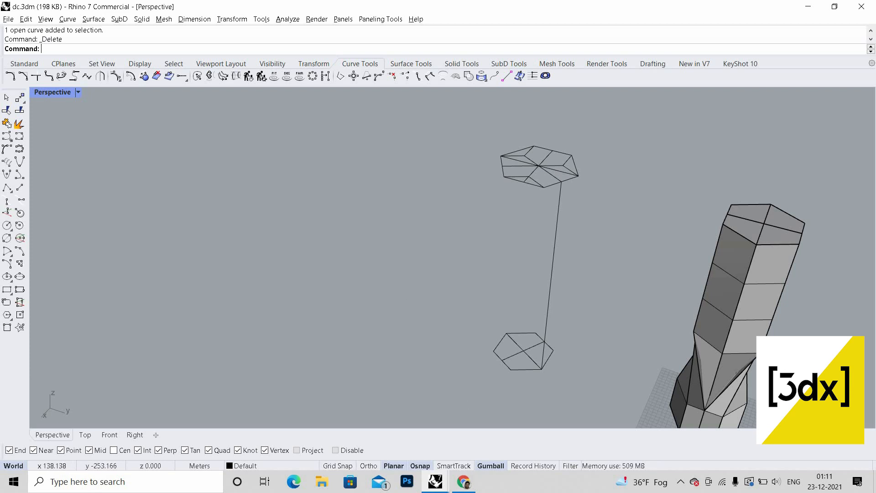
Step: Switch to Chrome to examine the twin towers reference image, and return to the outlines in Rhino
{"action": "key", "text": "alt+Tab"}
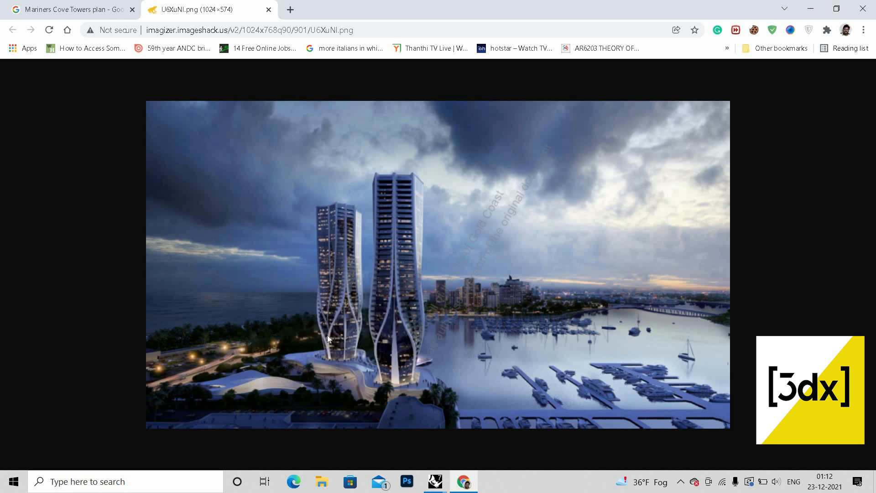
{"action": "left_click", "coordinate": [435, 482]}
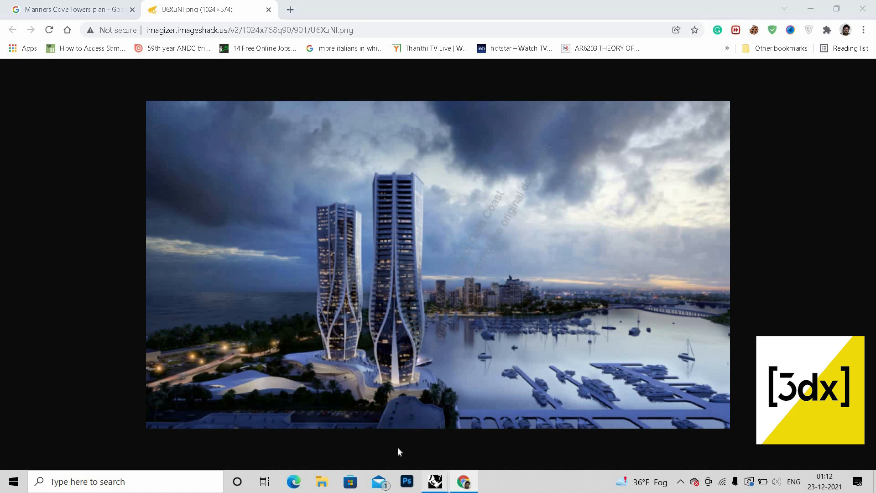
{"action": "left_click", "coordinate": [374, 429]}
{"action": "scroll", "coordinate": [557, 196], "scroll_direction": "up", "scroll_amount": 3}
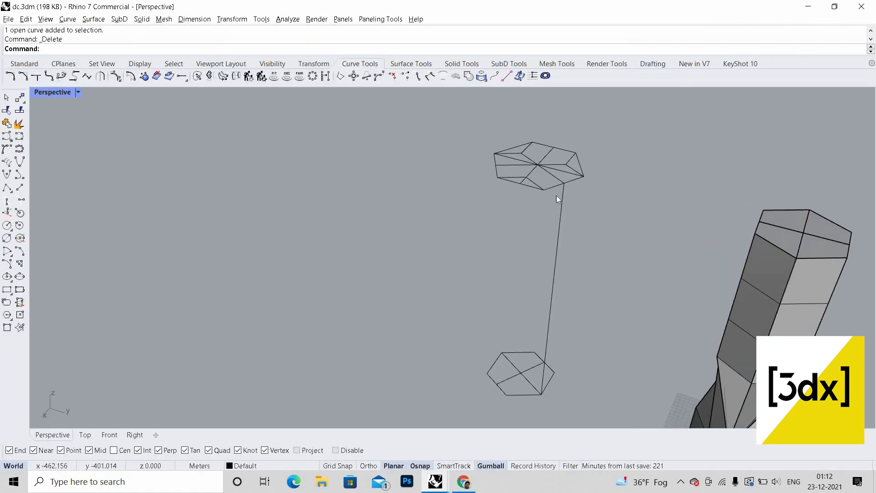
{"action": "scroll", "coordinate": [554, 202], "scroll_direction": "down", "scroll_amount": 2}
{"action": "scroll", "coordinate": [554, 202], "scroll_direction": "up", "scroll_amount": 1}
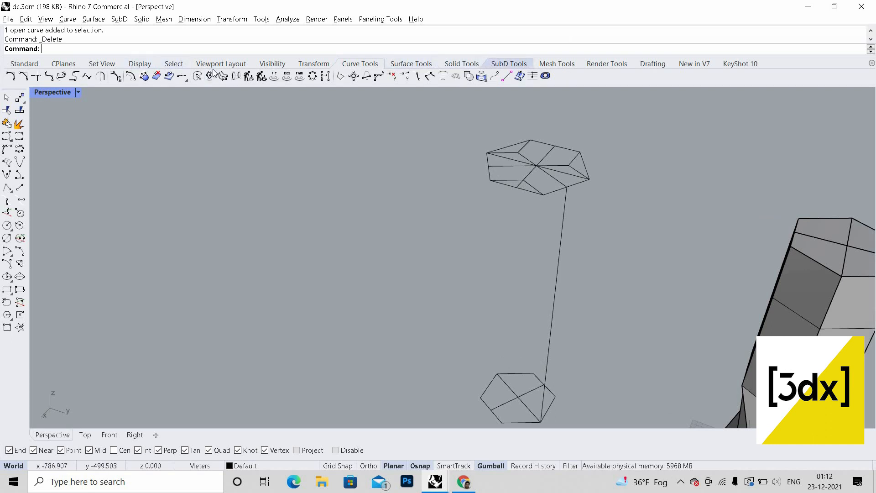
Step: Bring up the SubD tools, recheck the tower reference image in Chrome and examine the two outlines in Rhino
{"action": "left_click", "coordinate": [508, 64]}
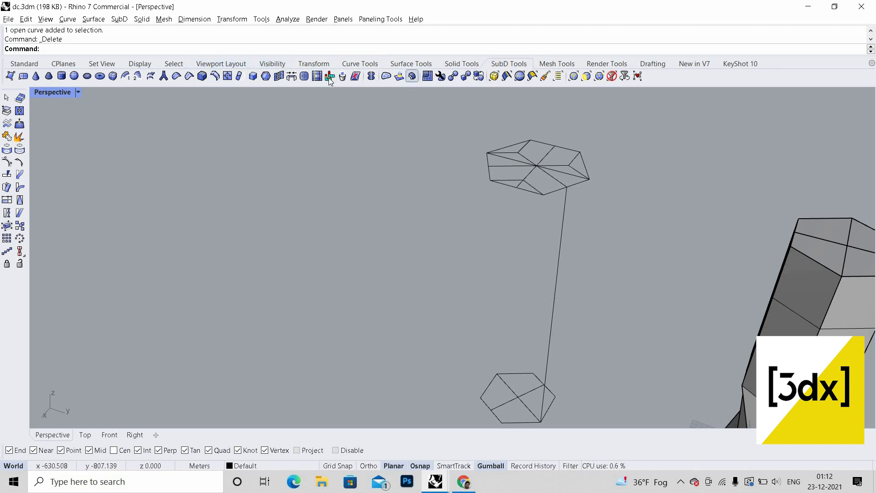
{"action": "left_click", "coordinate": [457, 480]}
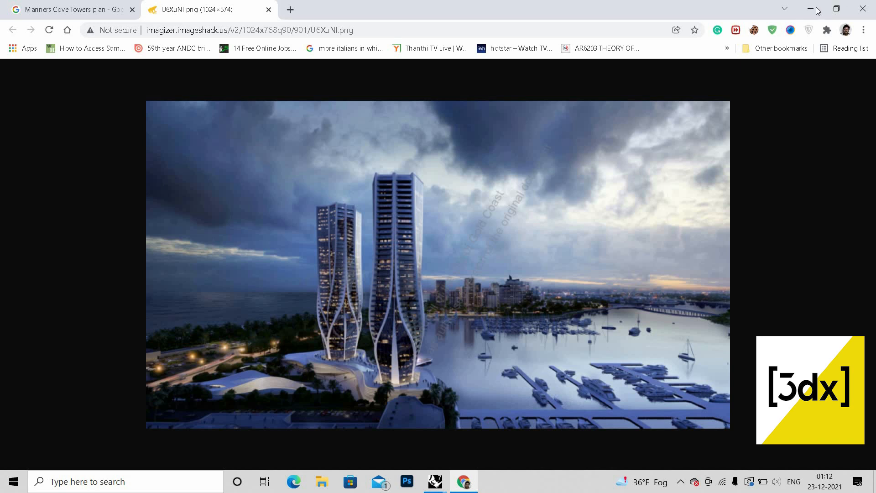
{"action": "key", "text": "alt+Tab"}
{"action": "scroll", "coordinate": [531, 248], "scroll_direction": "up", "scroll_amount": 3}
{"action": "scroll", "coordinate": [513, 185], "scroll_direction": "down", "scroll_amount": 3}
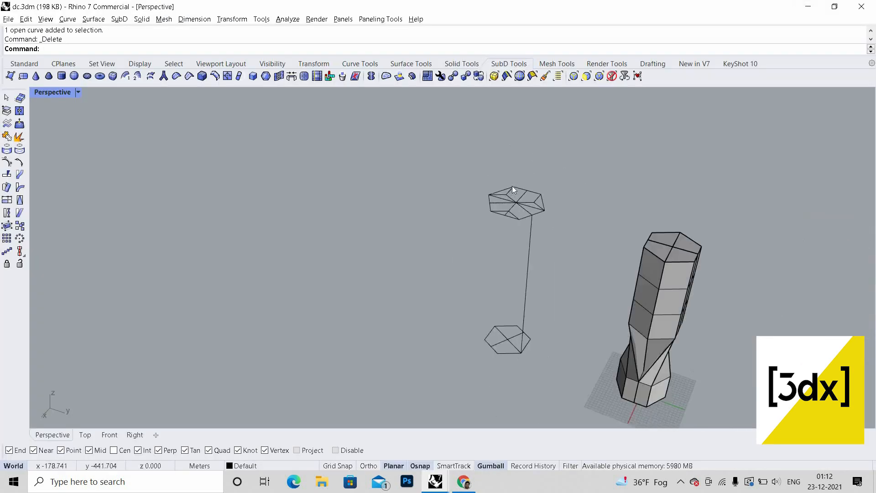
{"action": "scroll", "coordinate": [525, 194], "scroll_direction": "up", "scroll_amount": 3}
{"action": "right_click_drag", "start_coordinate": [489, 262], "coordinate": [466, 187]}
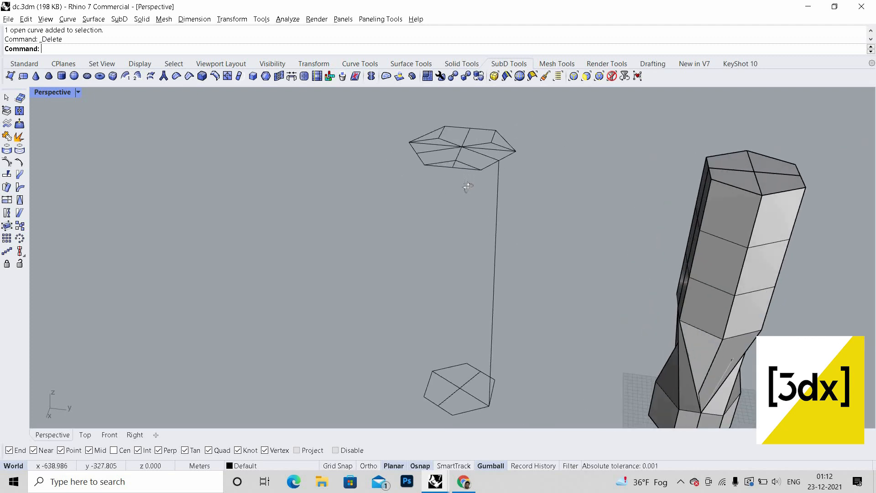
{"action": "right_click_drag", "start_coordinate": [461, 246], "coordinate": [461, 169]}
{"action": "scroll", "coordinate": [461, 248], "scroll_direction": "down", "scroll_amount": 7}
{"action": "scroll", "coordinate": [468, 156], "scroll_direction": "up", "scroll_amount": 7}
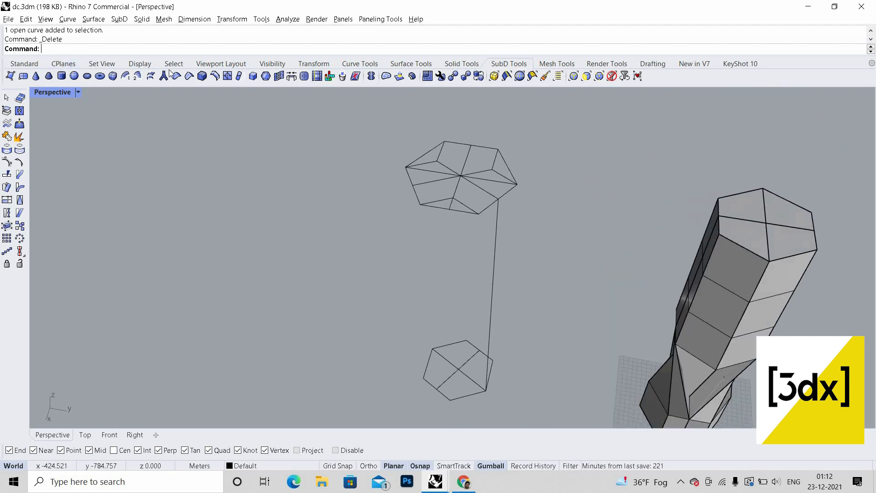
Step: Create a SubD box with three vertical divisions, its base spanning from the upper outline's centre to its front corner, 140 m high
{"action": "left_click", "coordinate": [112, 75]}
{"action": "scroll", "coordinate": [462, 179], "scroll_direction": "up", "scroll_amount": 4}
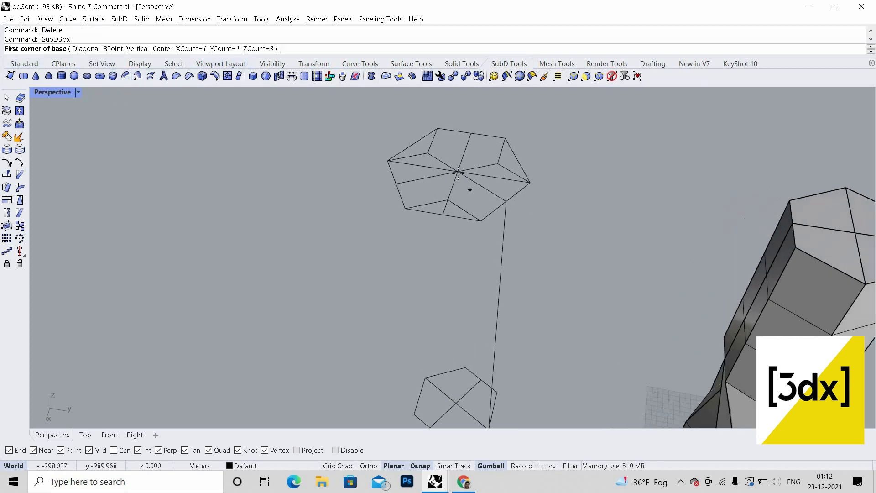
{"action": "left_click", "coordinate": [458, 172]}
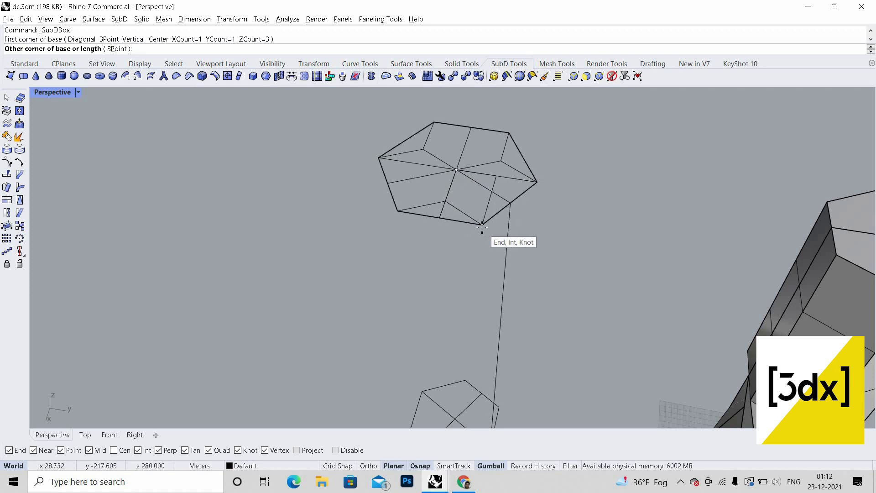
{"action": "left_click", "coordinate": [482, 225]}
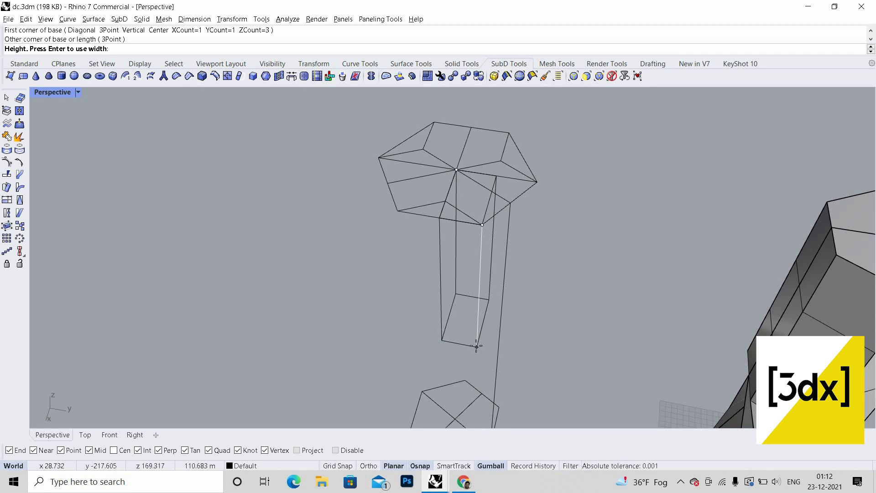
{"action": "type", "text": "140"}
{"action": "key", "text": "Return"}
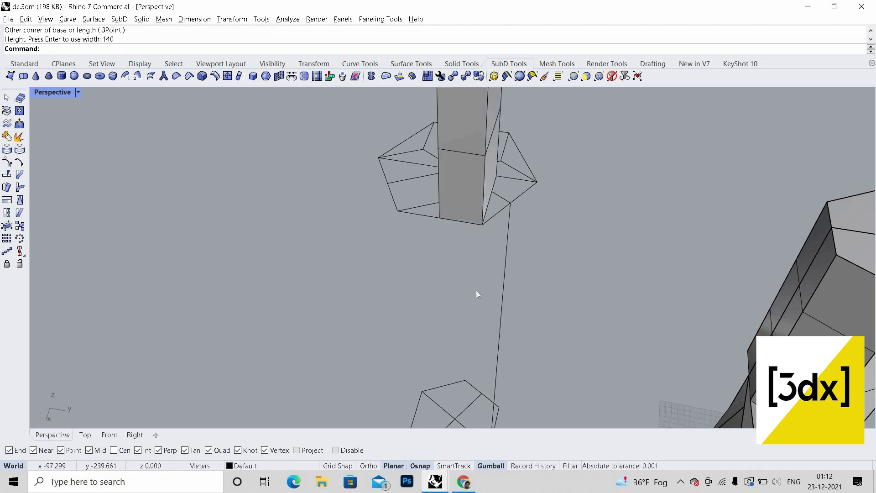
Step: Move the SubD box straight down so its top face sits in the upper outline's plane
{"action": "scroll", "coordinate": [475, 247], "scroll_direction": "down", "scroll_amount": 3}
{"action": "scroll", "coordinate": [474, 246], "scroll_direction": "up", "scroll_amount": 2}
{"action": "left_click", "coordinate": [474, 246]}
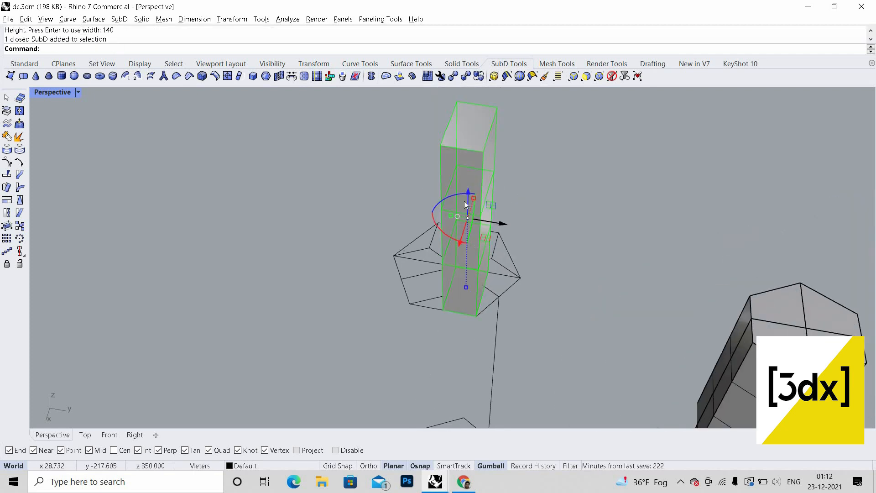
{"action": "type", "text": "move"}
{"action": "key", "text": "Return"}
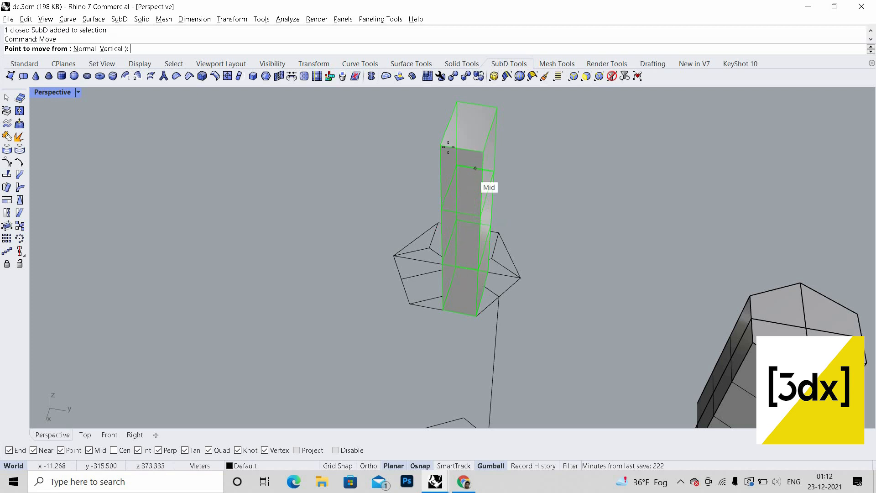
{"action": "left_click", "coordinate": [439, 317]}
{"action": "left_click", "coordinate": [452, 249]}
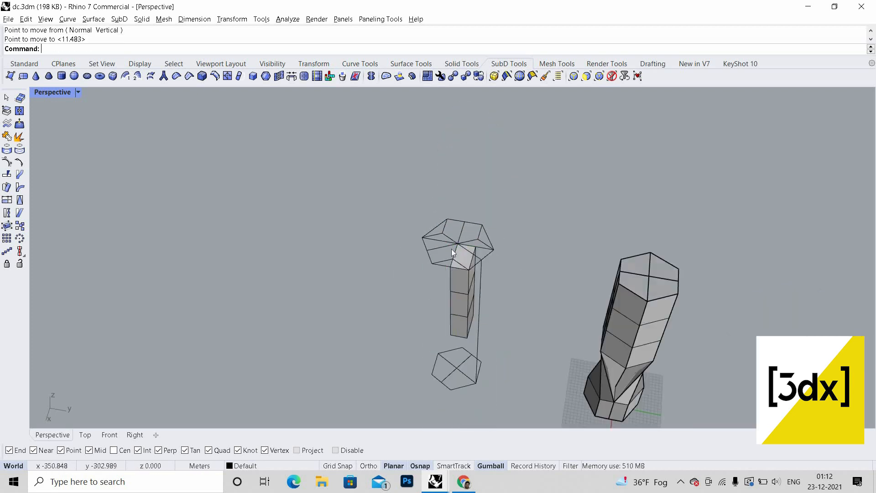
{"action": "scroll", "coordinate": [453, 247], "scroll_direction": "up", "scroll_amount": 4}
{"action": "scroll", "coordinate": [456, 245], "scroll_direction": "down", "scroll_amount": 4}
{"action": "scroll", "coordinate": [462, 241], "scroll_direction": "up", "scroll_amount": 2}
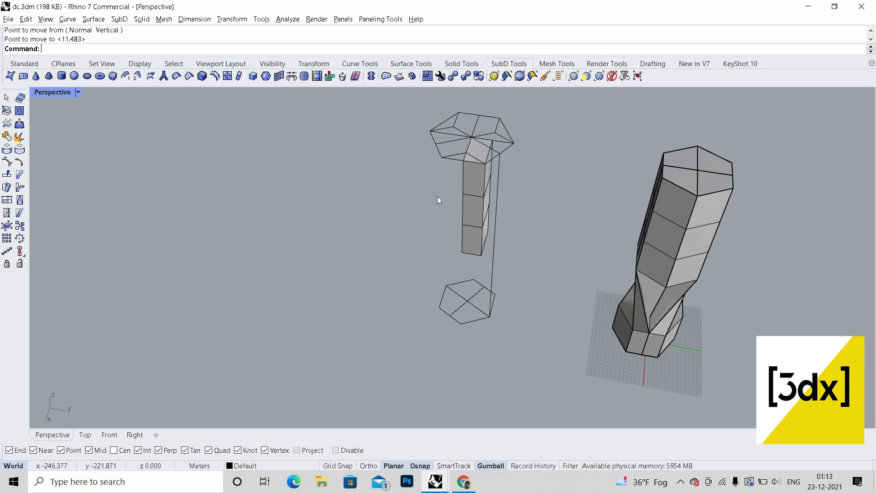
{"action": "scroll", "coordinate": [441, 187], "scroll_direction": "down", "scroll_amount": 2}
{"action": "scroll", "coordinate": [435, 176], "scroll_direction": "up", "scroll_amount": 2}
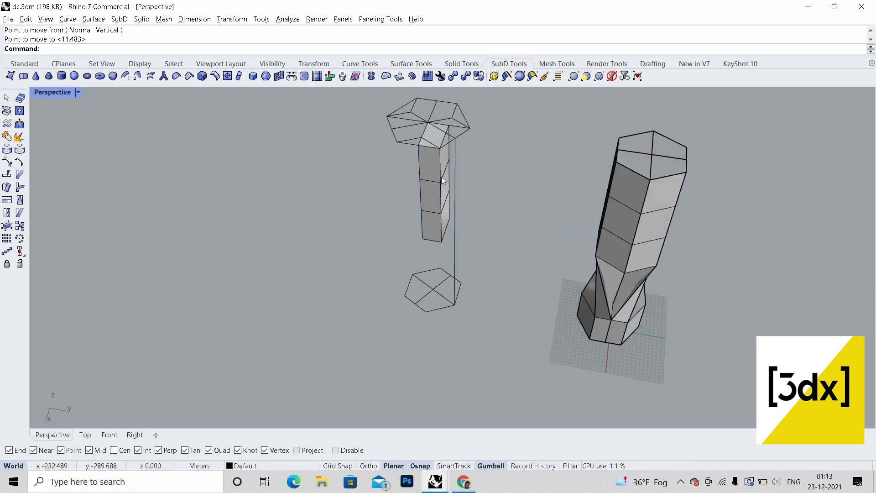
Step: Move the SubD box sideways along Y into the empty space between the outlines and the finished tower
{"action": "scroll", "coordinate": [442, 192], "scroll_direction": "up", "scroll_amount": 3}
{"action": "left_click", "coordinate": [442, 207]}
{"action": "key", "text": "Escape"}
{"action": "left_click", "coordinate": [421, 167]}
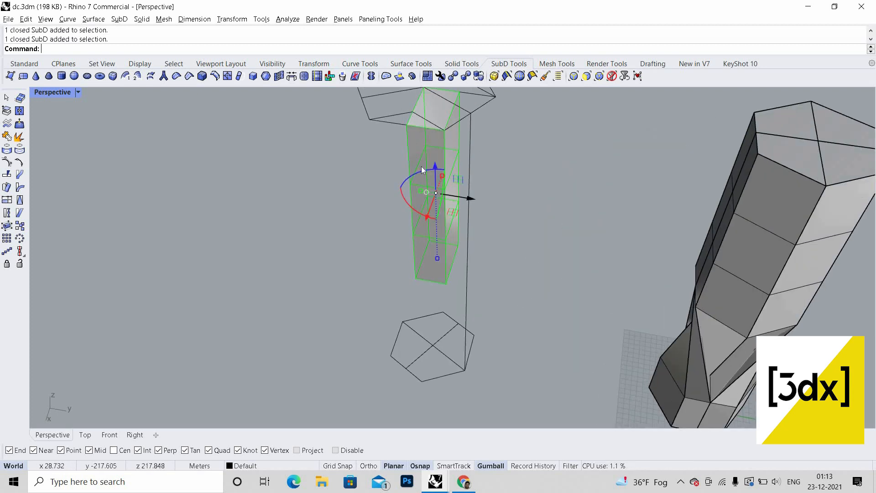
{"action": "key", "text": "Escape"}
{"action": "scroll", "coordinate": [443, 224], "scroll_direction": "down", "scroll_amount": 2}
{"action": "left_click", "coordinate": [437, 256]}
{"action": "scroll", "coordinate": [453, 240], "scroll_direction": "down", "scroll_amount": 3}
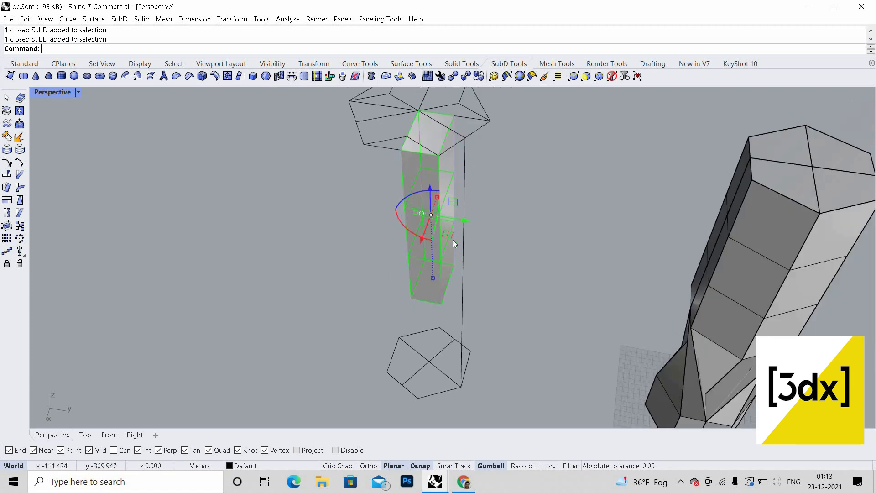
{"action": "left_click_drag", "start_coordinate": [452, 237], "coordinate": [561, 262]}
{"action": "key", "text": "Escape"}
{"action": "scroll", "coordinate": [564, 251], "scroll_direction": "up", "scroll_amount": 2}
{"action": "right_click_drag", "start_coordinate": [589, 274], "coordinate": [573, 254]}
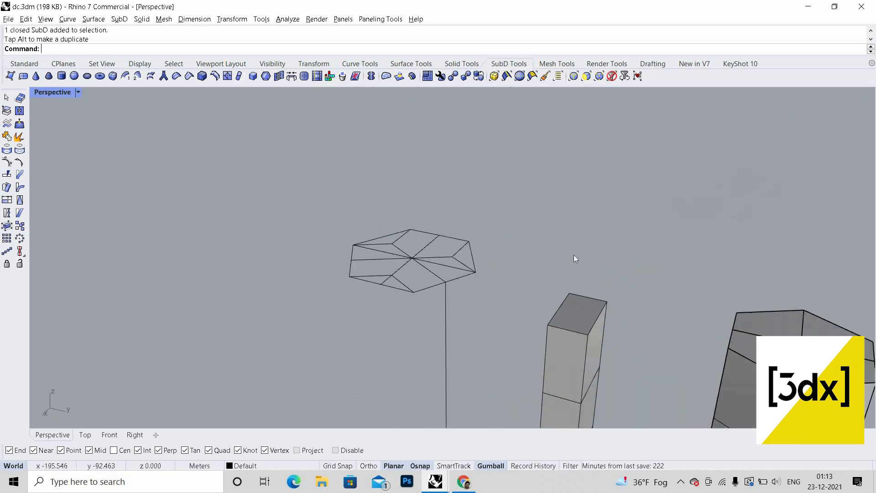
Step: Restrict selection to curves and edges, and try selecting the SubD box's upper edges
{"action": "scroll", "coordinate": [572, 244], "scroll_direction": "down", "scroll_amount": 3}
{"action": "scroll", "coordinate": [570, 241], "scroll_direction": "up", "scroll_amount": 2}
{"action": "left_click", "coordinate": [554, 239], "text": "ctrl+shift"}
{"action": "key", "text": "Escape"}
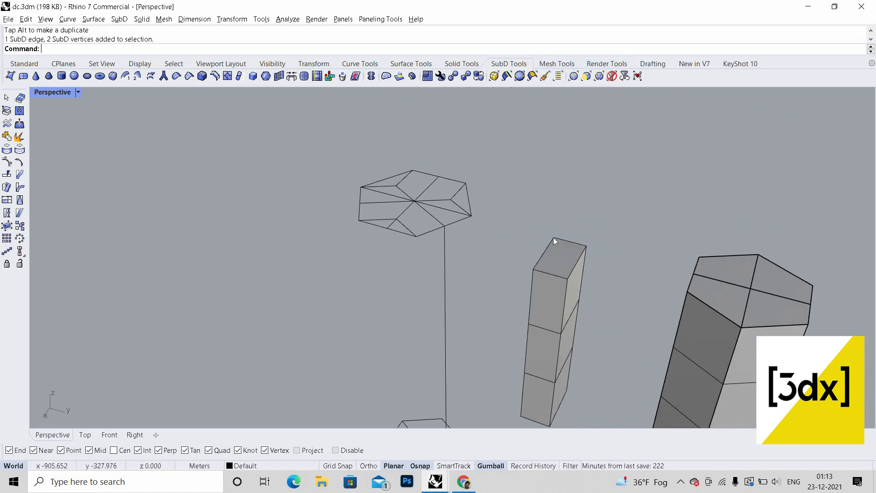
{"action": "key", "text": "ctrl+shift+e"}
{"action": "left_click_drag", "start_coordinate": [529, 221], "coordinate": [516, 340]}
{"action": "key", "text": "Escape"}
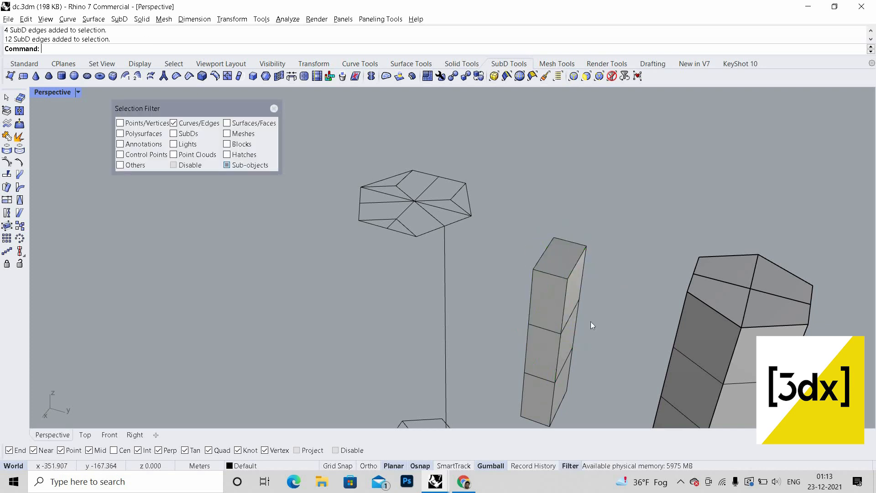
{"action": "double_click", "coordinate": [567, 318]}
{"action": "scroll", "coordinate": [563, 313], "scroll_direction": "down", "scroll_amount": 7}
{"action": "key", "text": "Escape"}
{"action": "right_click_drag", "start_coordinate": [559, 309], "coordinate": [549, 226]}
{"action": "scroll", "coordinate": [546, 314], "scroll_direction": "up", "scroll_amount": 7}
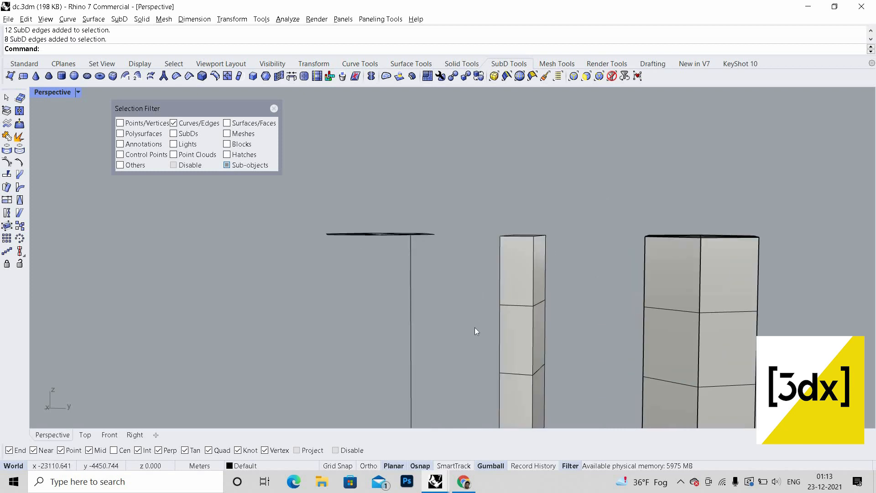
{"action": "left_click_drag", "start_coordinate": [598, 195], "coordinate": [475, 328]}
{"action": "type", "text": "zoom"}
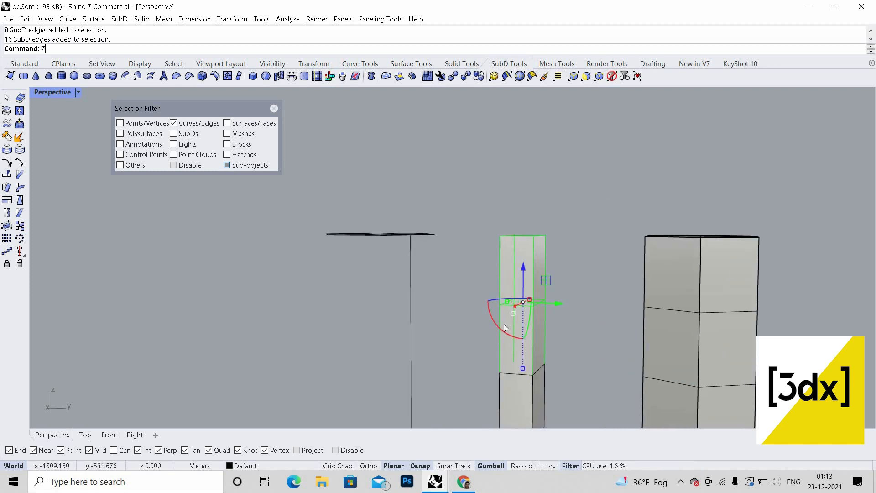
{"action": "key", "text": "Return"}
{"action": "type", "text": "s"}
{"action": "key", "text": "Return"}
{"action": "scroll", "coordinate": [505, 292], "scroll_direction": "down", "scroll_amount": 8}
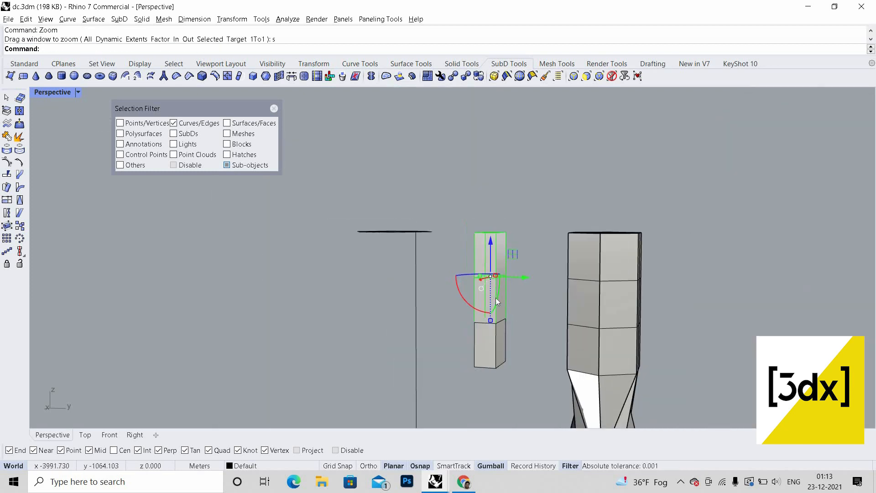
{"action": "right_click_drag", "start_coordinate": [495, 298], "coordinate": [502, 283]}
{"action": "scroll", "coordinate": [502, 284], "scroll_direction": "down", "scroll_amount": 4}
{"action": "key", "text": "Escape"}
{"action": "scroll", "coordinate": [502, 285], "scroll_direction": "up", "scroll_amount": 9}
Step: Crease the SubD box's top and bottom edges and its full-height vertical edges, extending the vertical selection as edge loops
{"action": "left_click_drag", "start_coordinate": [475, 178], "coordinate": [654, 289]}
{"action": "scroll", "coordinate": [568, 236], "scroll_direction": "down", "scroll_amount": 4}
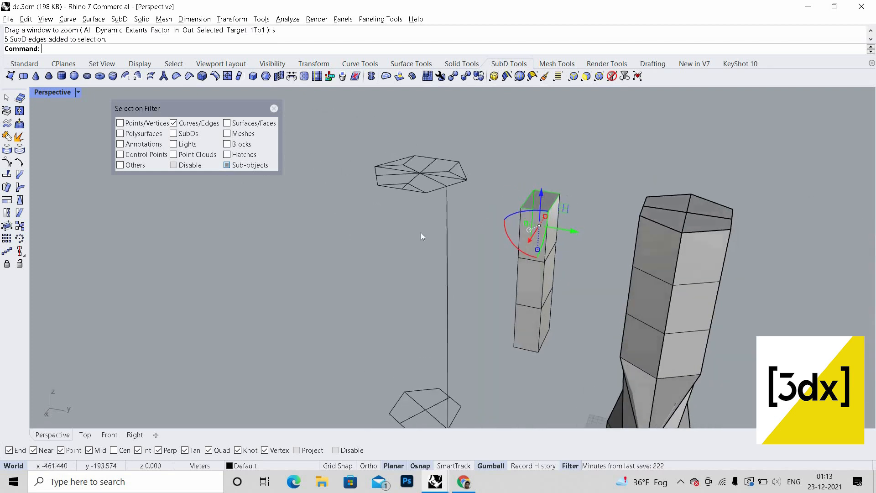
{"action": "scroll", "coordinate": [421, 232], "scroll_direction": "up", "scroll_amount": 6}
{"action": "left_click_drag", "start_coordinate": [481, 199], "coordinate": [524, 230], "text": "shift"}
{"action": "scroll", "coordinate": [524, 229], "scroll_direction": "down", "scroll_amount": 3}
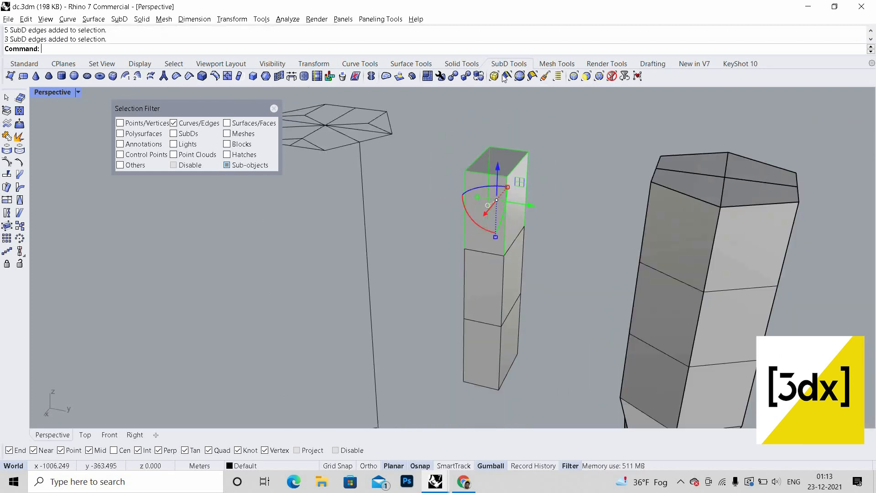
{"action": "left_click", "coordinate": [511, 77]}
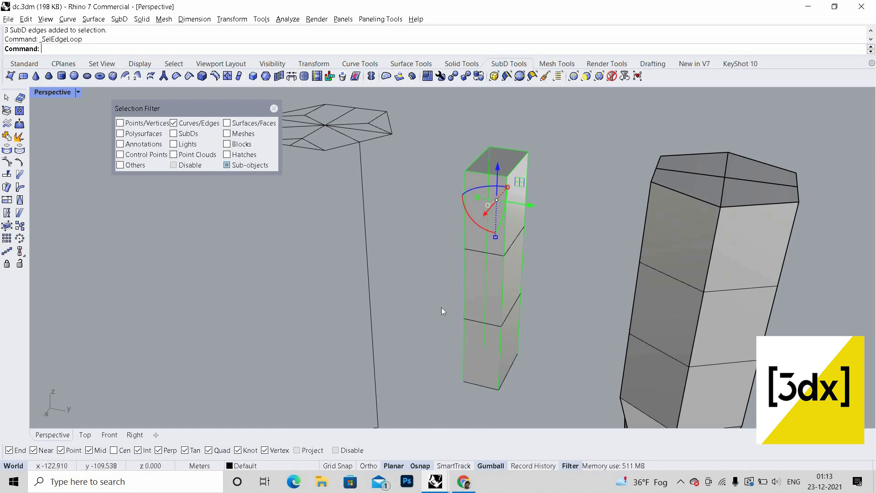
{"action": "scroll", "coordinate": [561, 375], "scroll_direction": "down", "scroll_amount": 2}
{"action": "scroll", "coordinate": [577, 361], "scroll_direction": "up", "scroll_amount": 4}
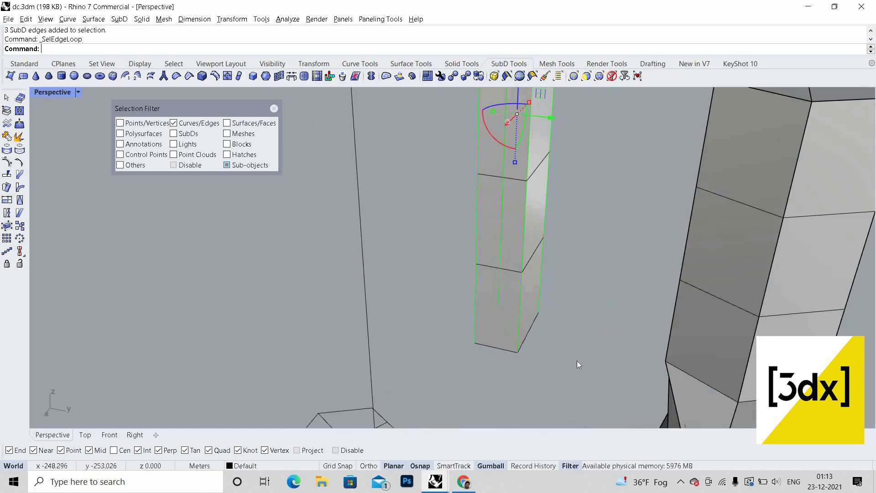
{"action": "left_click", "coordinate": [488, 323]}
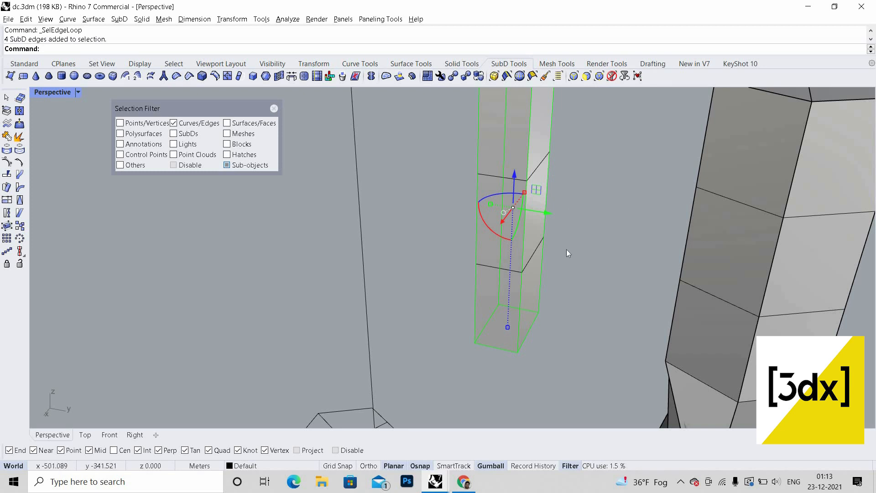
{"action": "scroll", "coordinate": [567, 253], "scroll_direction": "down", "scroll_amount": 3}
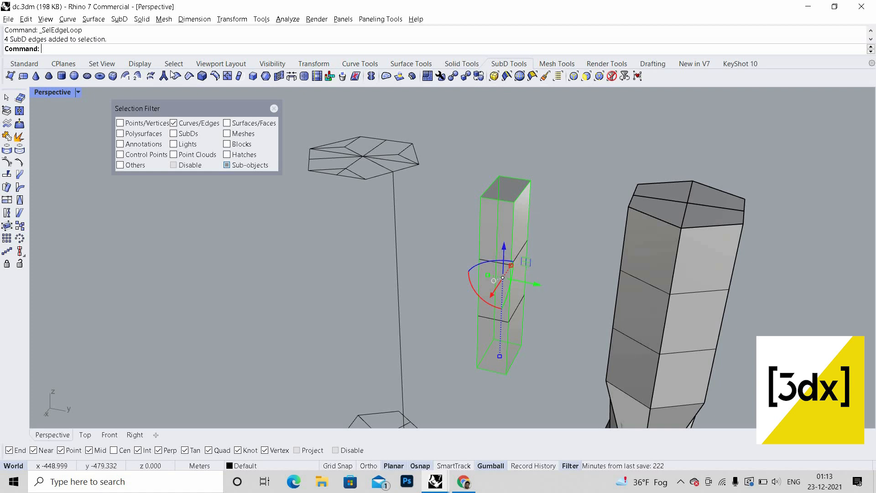
{"action": "left_click", "coordinate": [189, 76]}
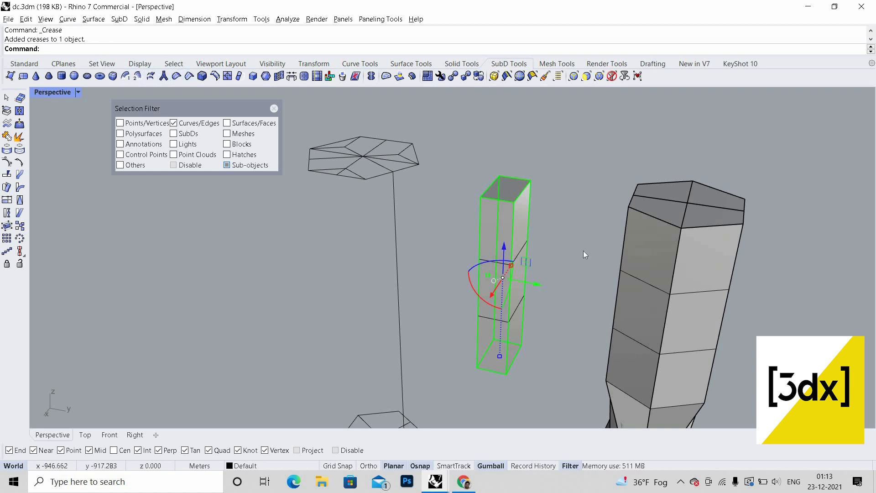
{"action": "left_click", "coordinate": [478, 287]}
{"action": "right_click_drag", "start_coordinate": [552, 281], "coordinate": [544, 216], "text": "shift"}
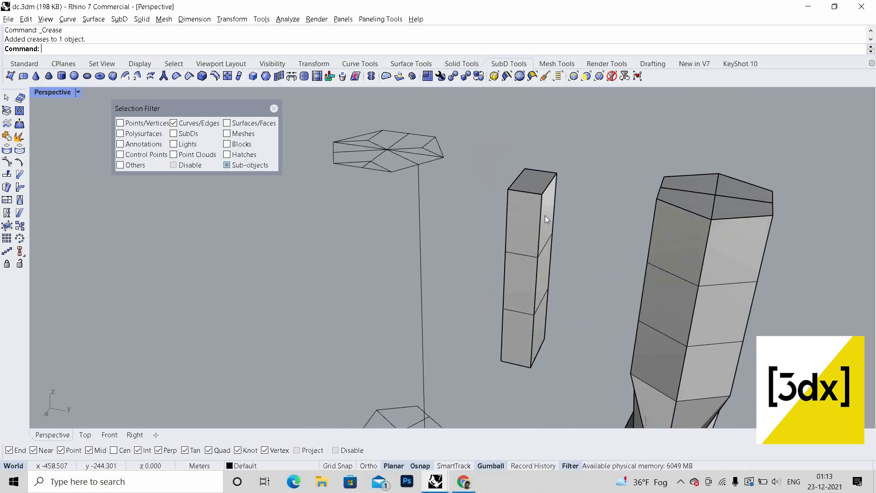
Step: Turn off the selection filter and toggle the SubD display from smooth to flat
{"action": "left_click", "coordinate": [545, 214]}
{"action": "key", "text": "Escape"}
{"action": "left_click", "coordinate": [274, 109]}
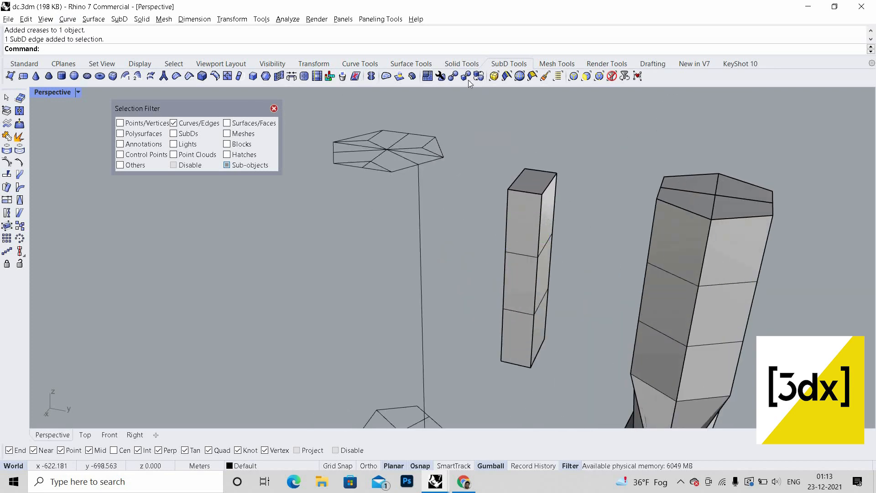
{"action": "left_click", "coordinate": [479, 76]}
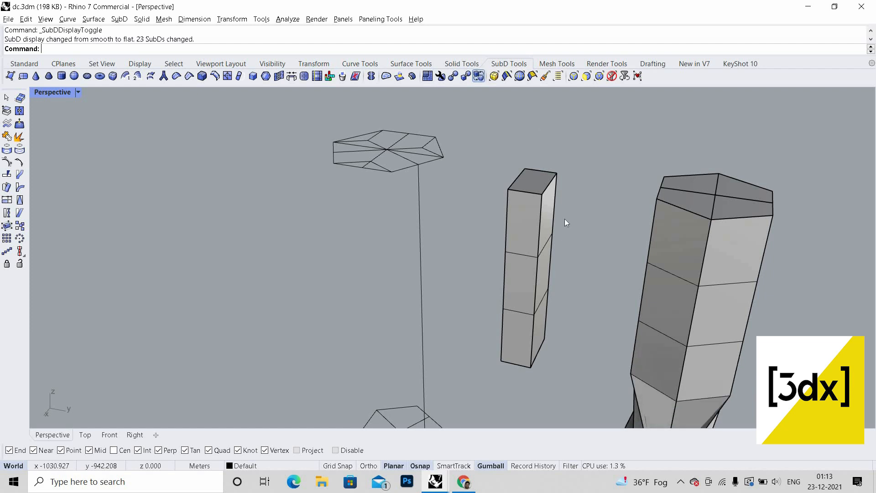
Step: Copy the SubD box 140 m down, from its top front vertex to its bottom front vertex, stacking the copy directly beneath it
{"action": "left_click", "coordinate": [536, 229]}
{"action": "type", "text": "Copy"}
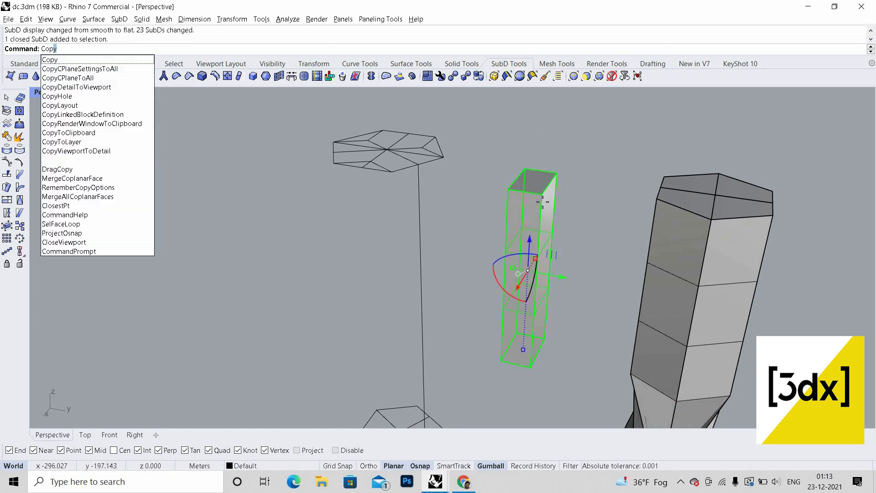
{"action": "key", "text": "Return"}
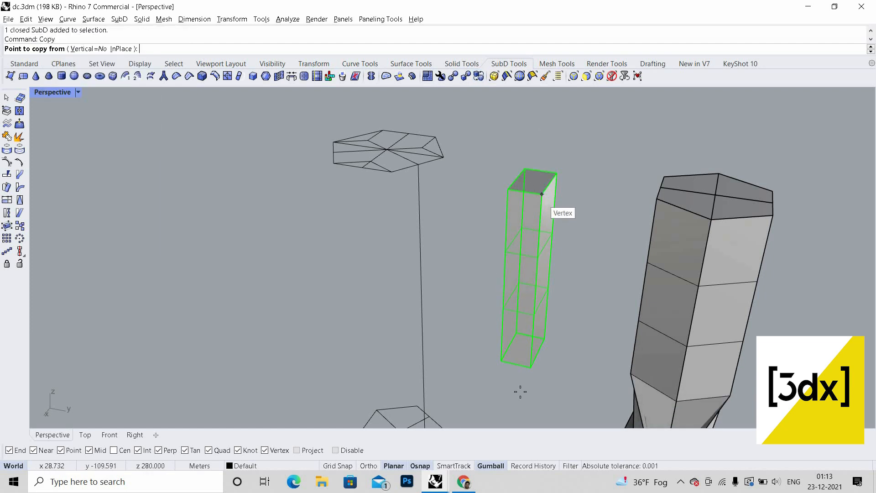
{"action": "left_click", "coordinate": [542, 194]}
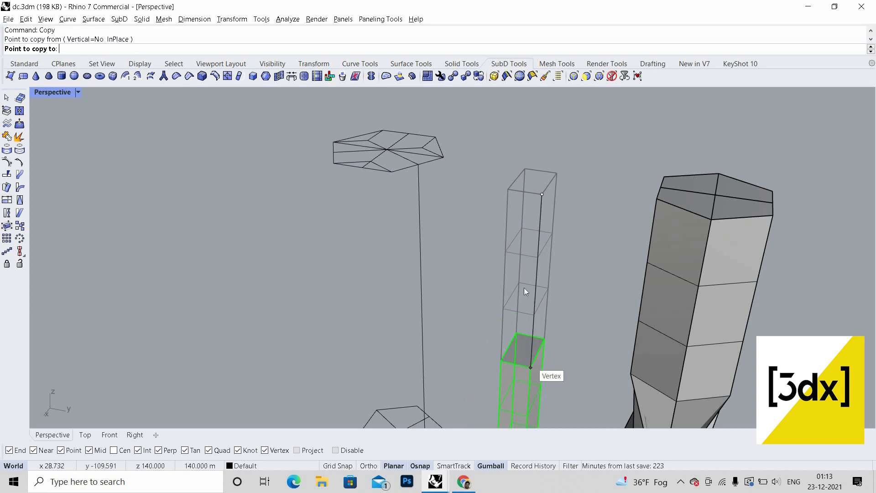
{"action": "left_click", "coordinate": [531, 367]}
{"action": "key", "text": "Return"}
{"action": "scroll", "coordinate": [526, 269], "scroll_direction": "down", "scroll_amount": 5}
{"action": "scroll", "coordinate": [518, 337], "scroll_direction": "up", "scroll_amount": 4}
{"action": "left_click", "coordinate": [451, 206]}
{"action": "left_click", "coordinate": [514, 242]}
{"action": "right_click_drag", "start_coordinate": [470, 171], "coordinate": [514, 206]}
{"action": "left_click", "coordinate": [500, 199]}
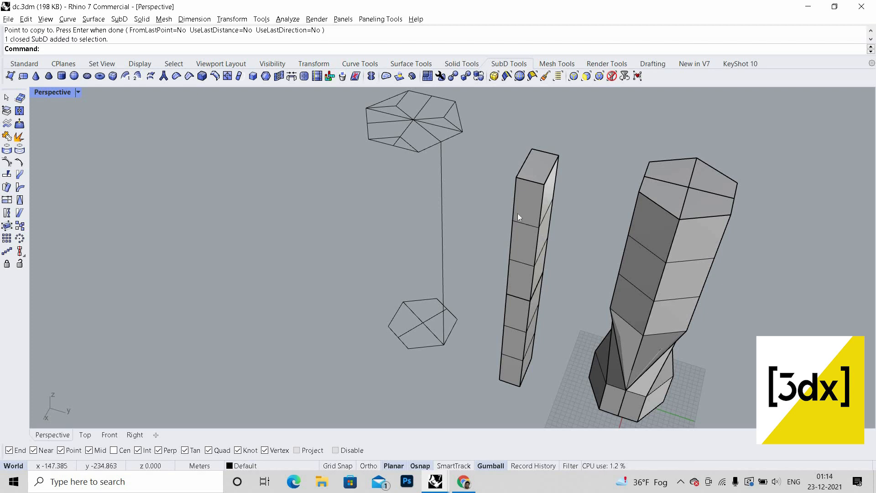
{"action": "scroll", "coordinate": [545, 202], "scroll_direction": "up", "scroll_amount": 2}
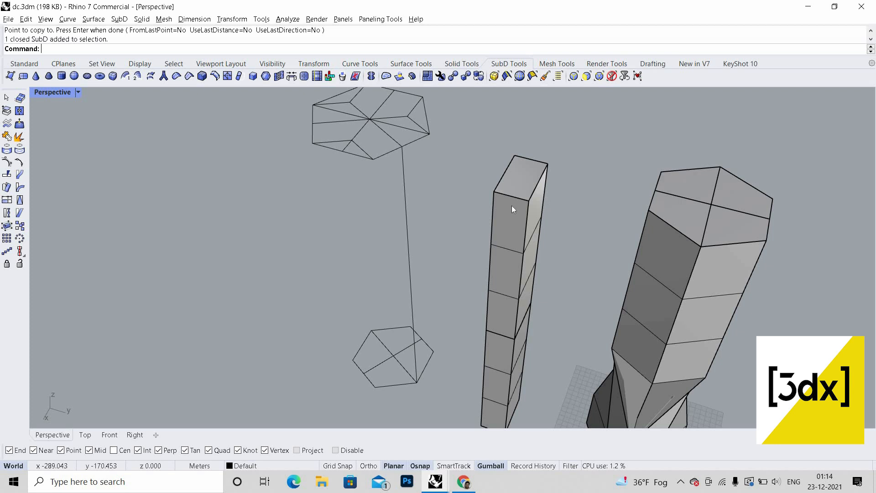
{"action": "scroll", "coordinate": [516, 217], "scroll_direction": "down", "scroll_amount": 3}
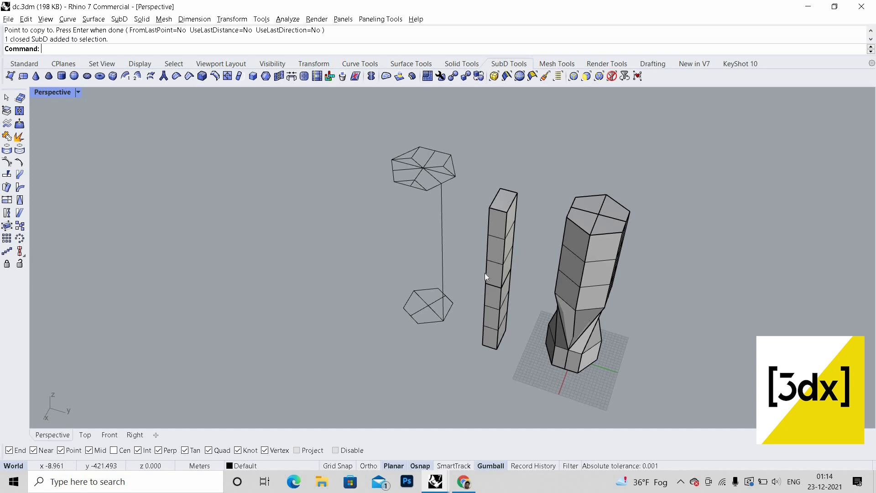
{"action": "scroll", "coordinate": [555, 236], "scroll_direction": "up", "scroll_amount": 5}
{"action": "scroll", "coordinate": [533, 214], "scroll_direction": "down", "scroll_amount": 5}
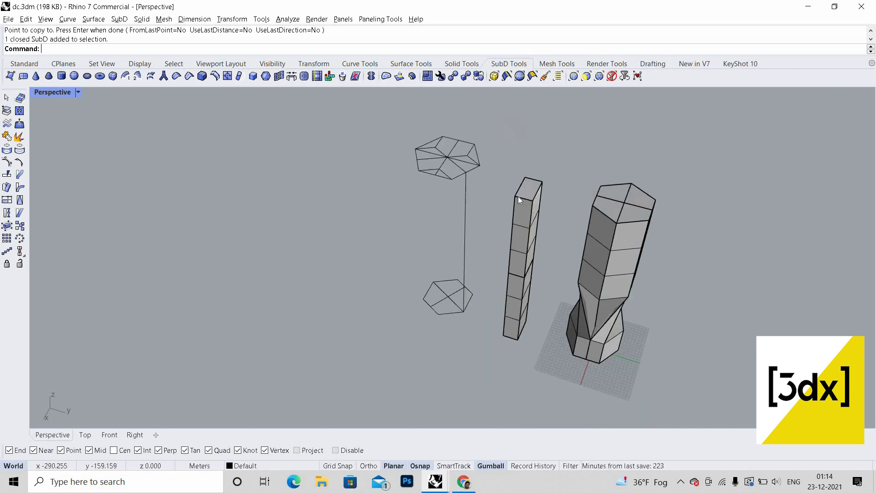
Step: Move the upper SubD box to the scaled upper outline, from its top front vertex to the inner vertex beside the outline's front corner
{"action": "scroll", "coordinate": [519, 196], "scroll_direction": "up", "scroll_amount": 3}
{"action": "left_click", "coordinate": [519, 196]}
{"action": "type", "text": "move"}
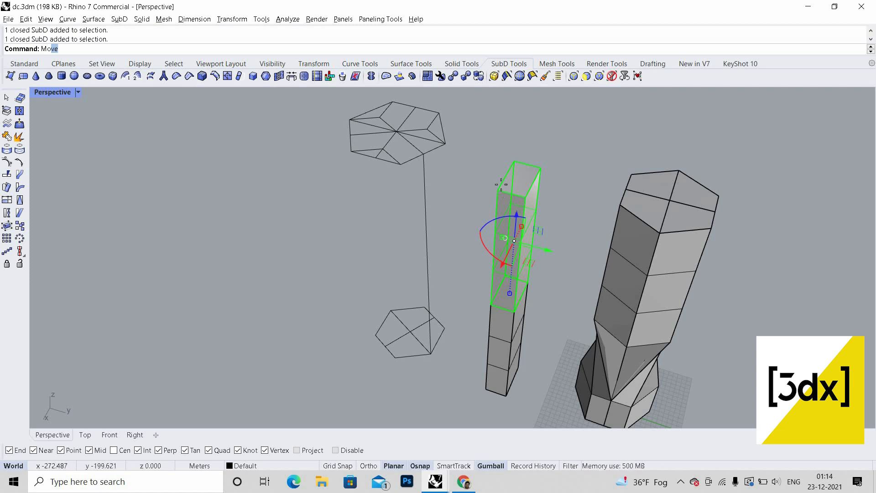
{"action": "key", "text": "Return"}
{"action": "scroll", "coordinate": [502, 199], "scroll_direction": "up", "scroll_amount": 3}
{"action": "left_click", "coordinate": [500, 206]}
{"action": "scroll", "coordinate": [446, 193], "scroll_direction": "down", "scroll_amount": 5}
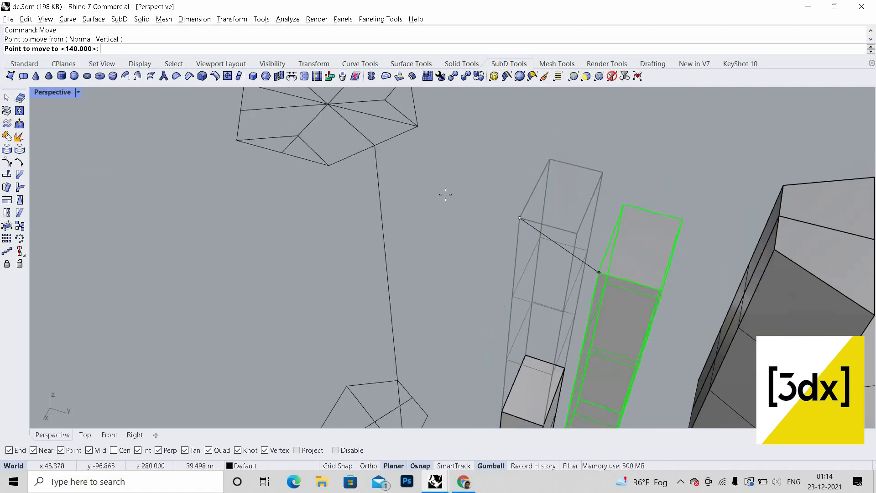
{"action": "scroll", "coordinate": [443, 206], "scroll_direction": "up", "scroll_amount": 3}
{"action": "left_click", "coordinate": [451, 213]}
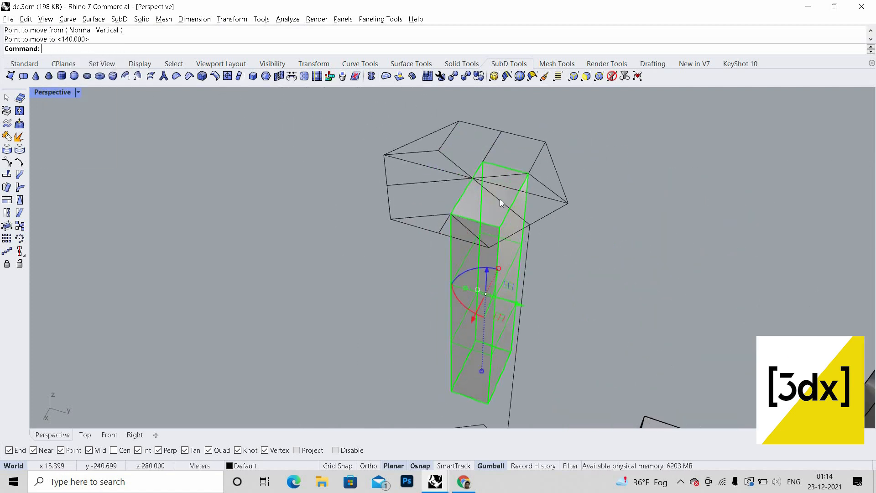
{"action": "key", "text": "Escape"}
{"action": "scroll", "coordinate": [506, 203], "scroll_direction": "down", "scroll_amount": 2}
{"action": "scroll", "coordinate": [474, 214], "scroll_direction": "up", "scroll_amount": 4}
{"action": "scroll", "coordinate": [475, 217], "scroll_direction": "down", "scroll_amount": 3}
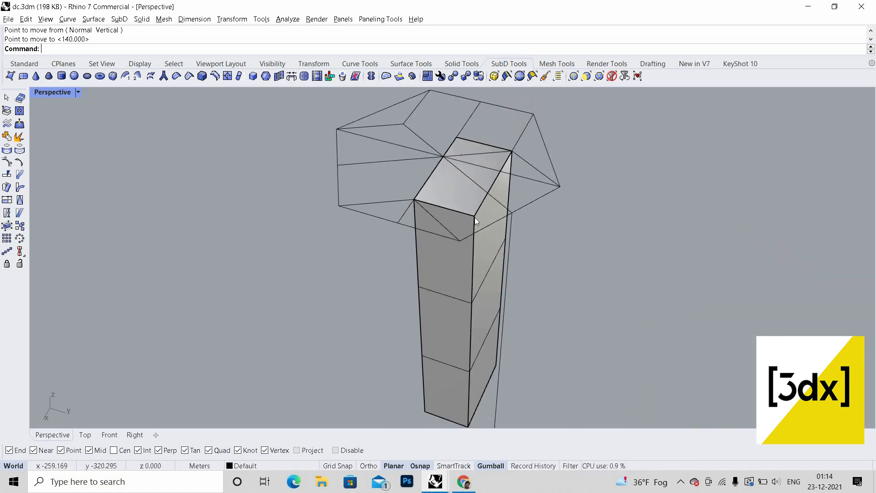
Step: Move the upper box's adjacent front vertical edge loop from its top end to the upper outline's front corner
{"action": "scroll", "coordinate": [449, 278], "scroll_direction": "up", "scroll_amount": 2}
{"action": "scroll", "coordinate": [484, 230], "scroll_direction": "down", "scroll_amount": 2}
{"action": "right_click_drag", "start_coordinate": [483, 230], "coordinate": [497, 125], "text": "shift"}
{"action": "left_click", "coordinate": [485, 229], "text": "ctrl+shift"}
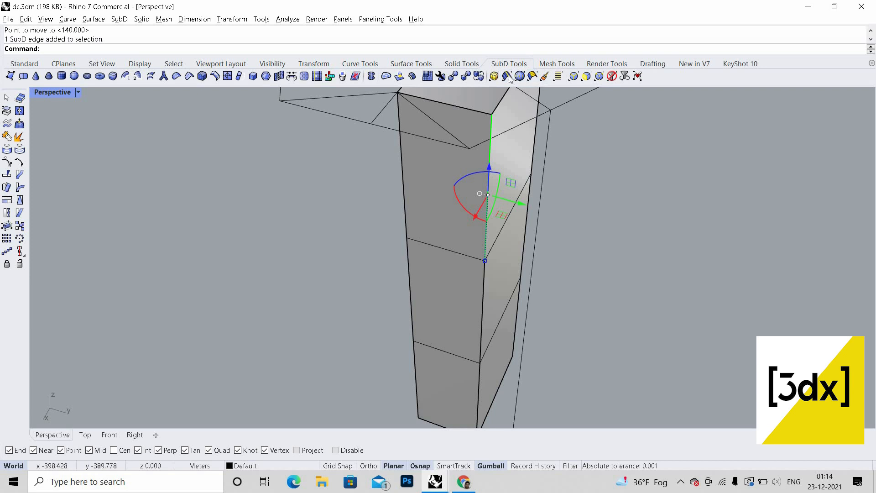
{"action": "scroll", "coordinate": [469, 220], "scroll_direction": "down", "scroll_amount": 4}
{"action": "scroll", "coordinate": [489, 206], "scroll_direction": "up", "scroll_amount": 2}
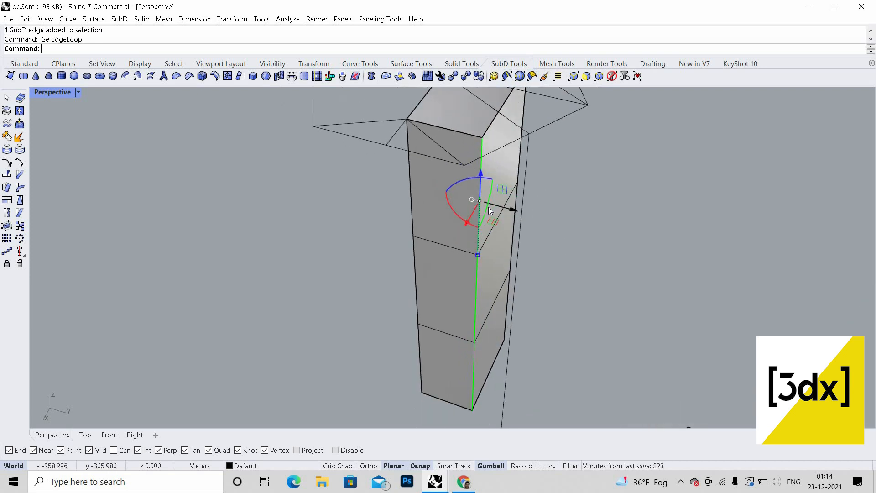
{"action": "type", "text": "Mo"}
{"action": "key", "text": "Return"}
{"action": "left_click", "coordinate": [482, 137]}
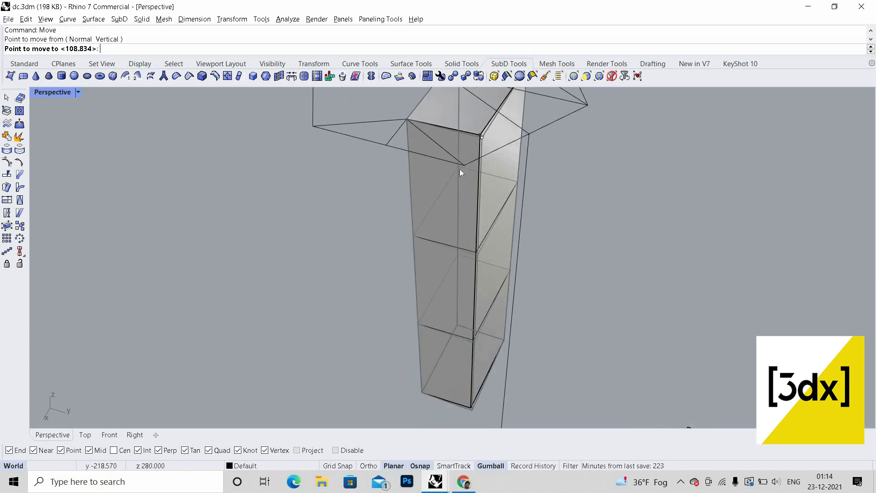
{"action": "left_click", "coordinate": [464, 165]}
{"action": "scroll", "coordinate": [464, 209], "scroll_direction": "down", "scroll_amount": 6}
{"action": "key", "text": "Escape"}
Step: Move the upper box's next vertical edge loop from its top end to the midpoint of the adjoining upper outline side
{"action": "scroll", "coordinate": [464, 192], "scroll_direction": "up", "scroll_amount": 5}
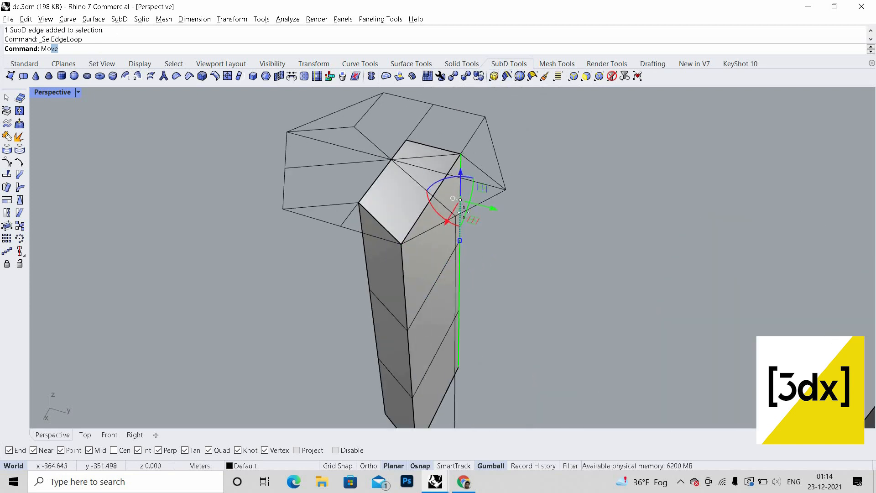
{"action": "key", "text": "Return"}
{"action": "left_click", "coordinate": [460, 156]}
{"action": "left_click", "coordinate": [408, 143]}
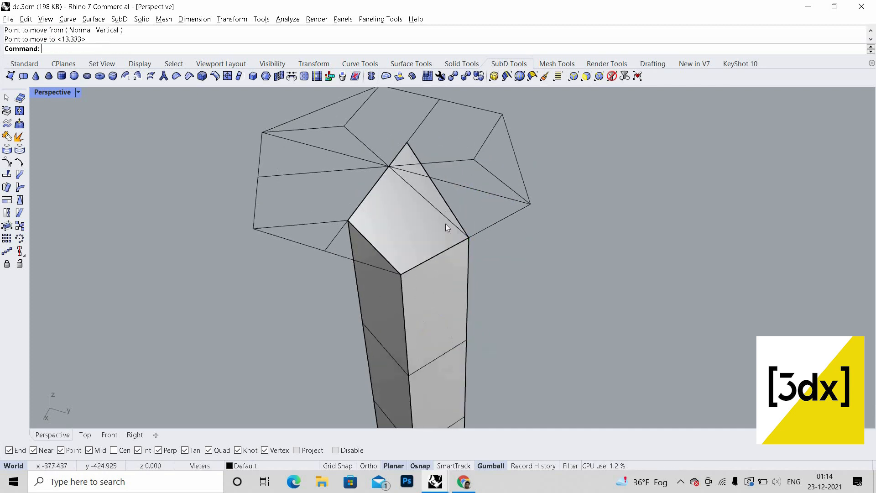
Step: Select the upper box's remaining back vertical edge loop and move it from its top end to the upper outline's centre
{"action": "scroll", "coordinate": [446, 223], "scroll_direction": "up", "scroll_amount": 4}
{"action": "scroll", "coordinate": [414, 226], "scroll_direction": "down", "scroll_amount": 8}
{"action": "right_click_drag", "start_coordinate": [562, 233], "coordinate": [456, 234]}
{"action": "scroll", "coordinate": [458, 233], "scroll_direction": "up", "scroll_amount": 5}
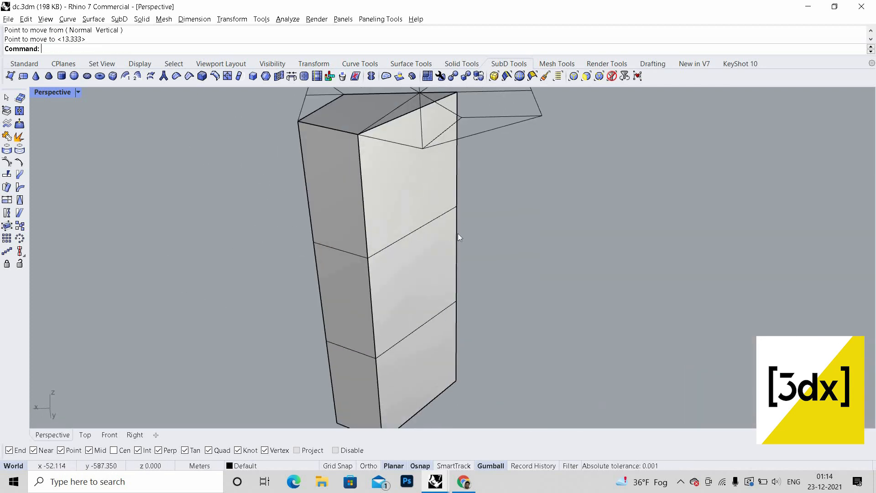
{"action": "left_click", "coordinate": [457, 233]}
{"action": "left_click", "coordinate": [506, 75]}
{"action": "scroll", "coordinate": [427, 204], "scroll_direction": "down", "scroll_amount": 7}
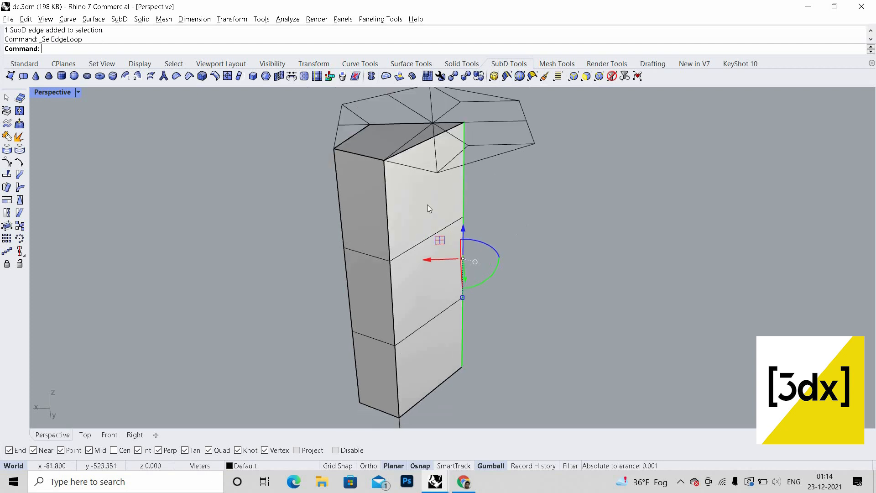
{"action": "right_click_drag", "start_coordinate": [374, 213], "coordinate": [425, 216]}
{"action": "scroll", "coordinate": [426, 216], "scroll_direction": "up", "scroll_amount": 5}
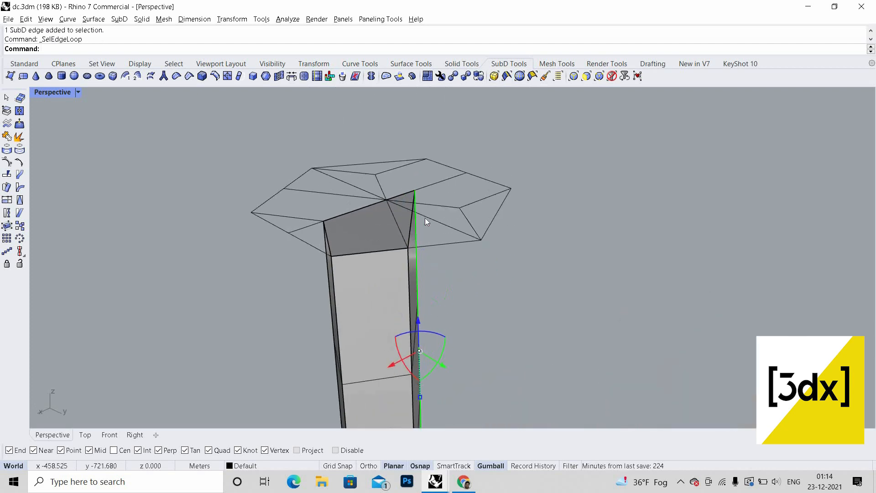
{"action": "key", "text": "Return"}
{"action": "left_click", "coordinate": [415, 190]}
{"action": "left_click", "coordinate": [476, 188]}
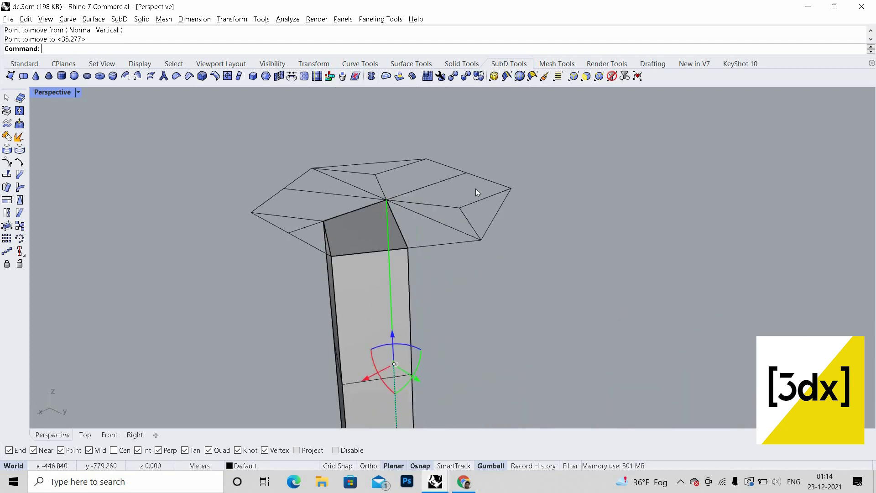
{"action": "scroll", "coordinate": [427, 284], "scroll_direction": "down", "scroll_amount": 6}
{"action": "scroll", "coordinate": [546, 362], "scroll_direction": "up", "scroll_amount": 5}
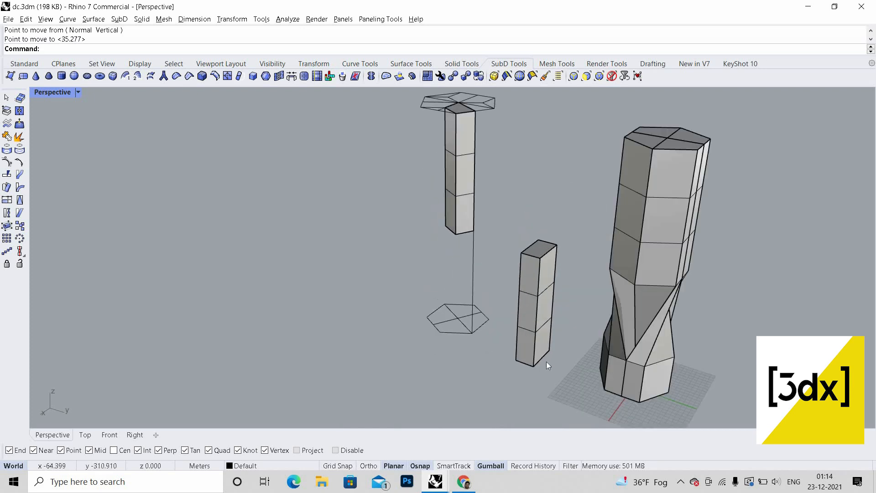
Step: Move the lower SubD box onto the base hexagon, from a bottom front vertex to the midpoint of a hexagon side
{"action": "left_click", "coordinate": [534, 358]}
{"action": "key", "text": "Escape"}
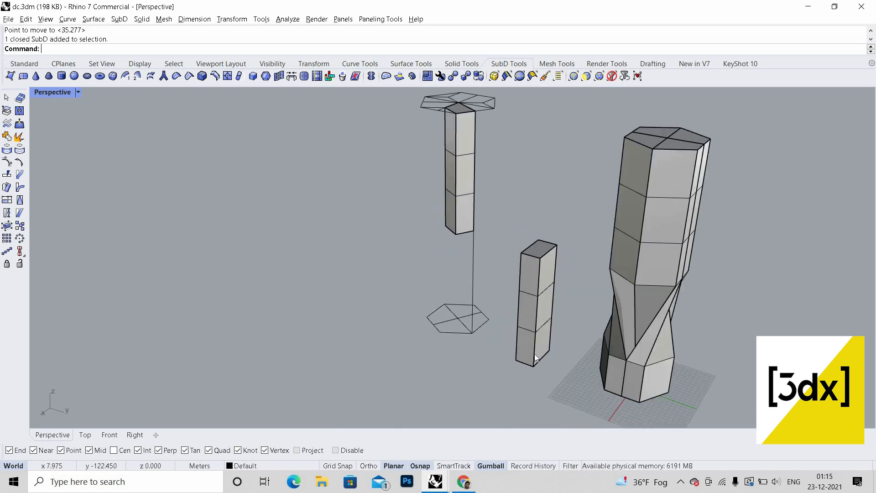
{"action": "left_click", "coordinate": [535, 357]}
{"action": "type", "text": "Move"}
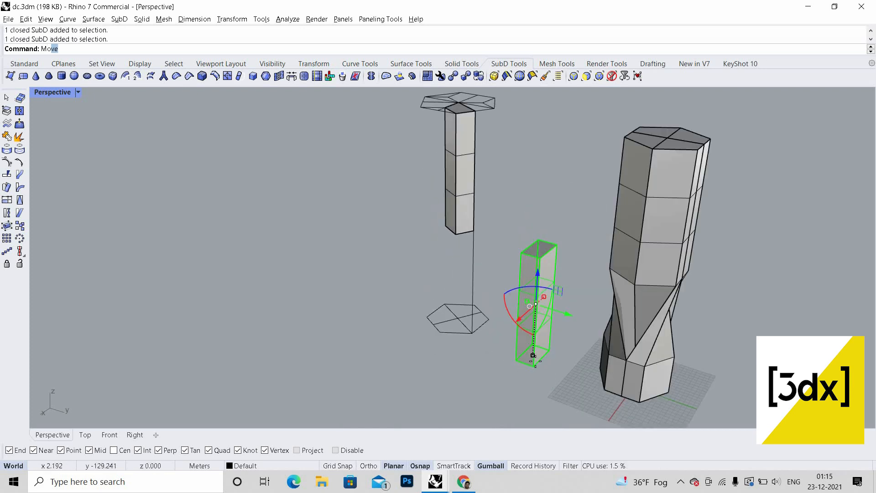
{"action": "key", "text": "Return"}
{"action": "left_click", "coordinate": [516, 360]}
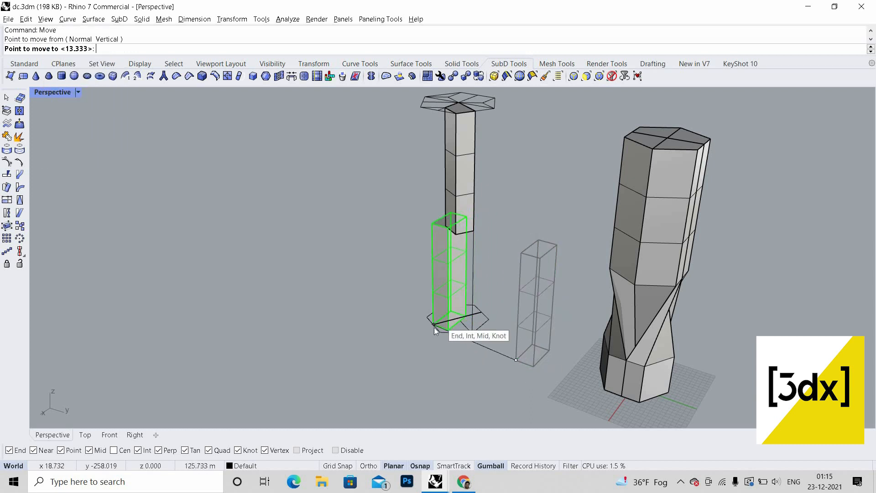
{"action": "left_click", "coordinate": [434, 325]}
{"action": "scroll", "coordinate": [489, 315], "scroll_direction": "up", "scroll_amount": 5}
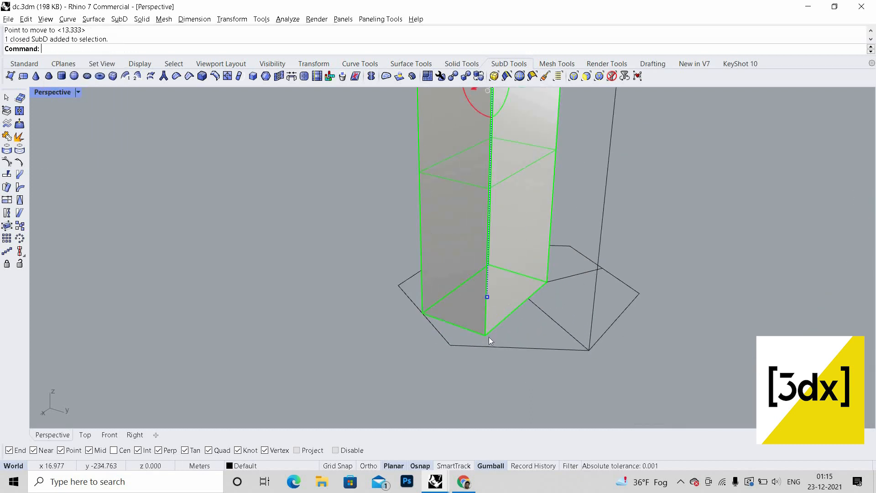
Step: Move the lower box's front vertical edge loop from its bottom end to the nearest base hexagon corner
{"action": "key", "text": "Escape"}
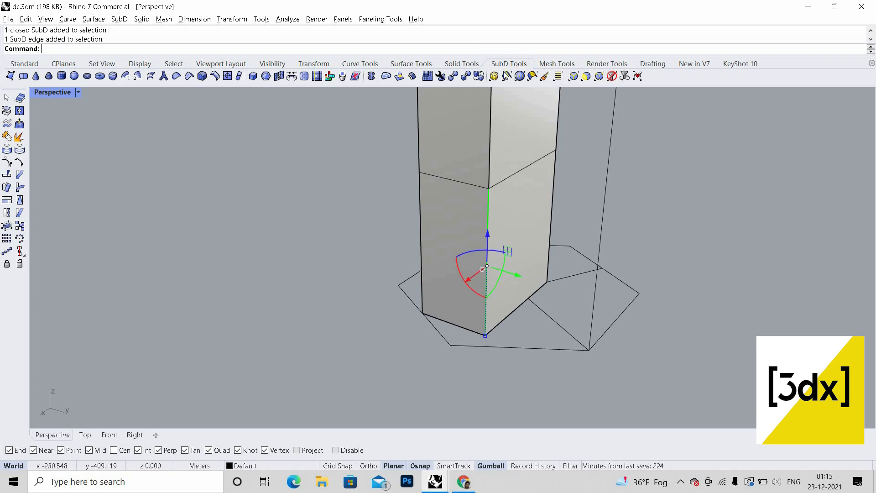
{"action": "left_click", "coordinate": [506, 77]}
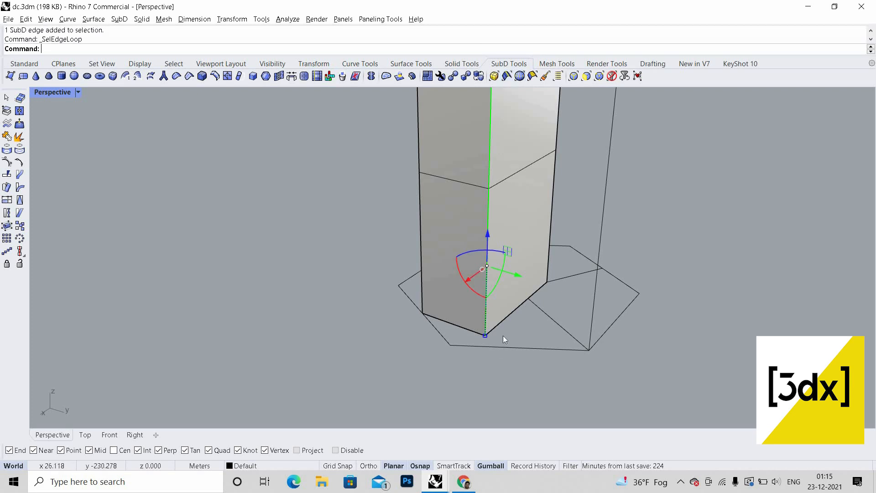
{"action": "key", "text": "Return"}
{"action": "left_click", "coordinate": [486, 335]}
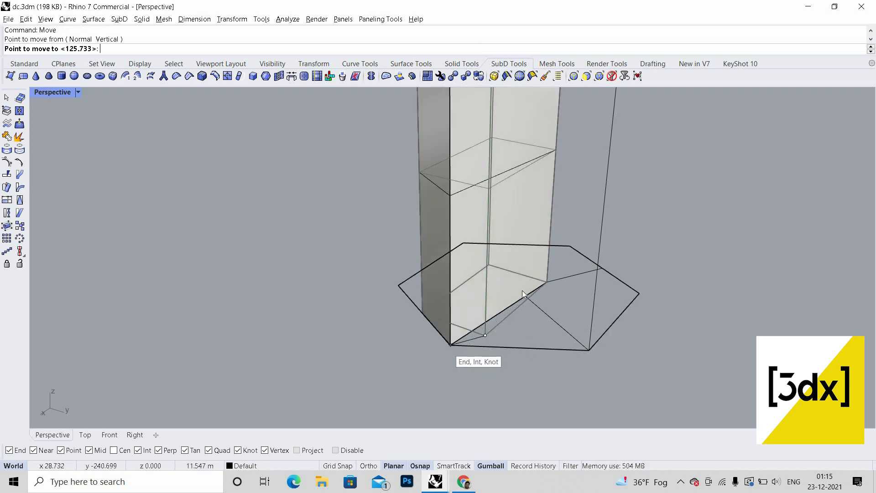
{"action": "left_click", "coordinate": [451, 345]}
{"action": "scroll", "coordinate": [492, 365], "scroll_direction": "down", "scroll_amount": 3}
{"action": "scroll", "coordinate": [530, 268], "scroll_direction": "up", "scroll_amount": 2}
Step: Move the lower box's next vertical edge loop from its bottom end to the adjacent corner of the base hexagon
{"action": "left_click", "coordinate": [532, 256]}
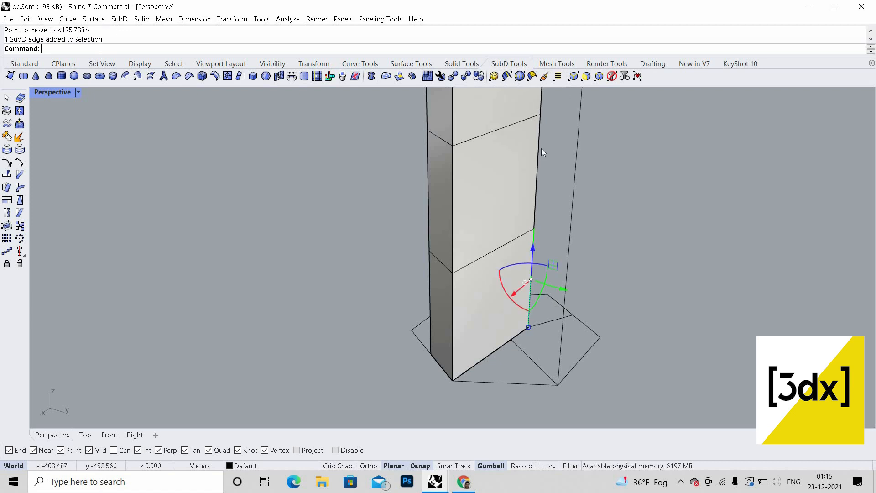
{"action": "double_click", "coordinate": [537, 305]}
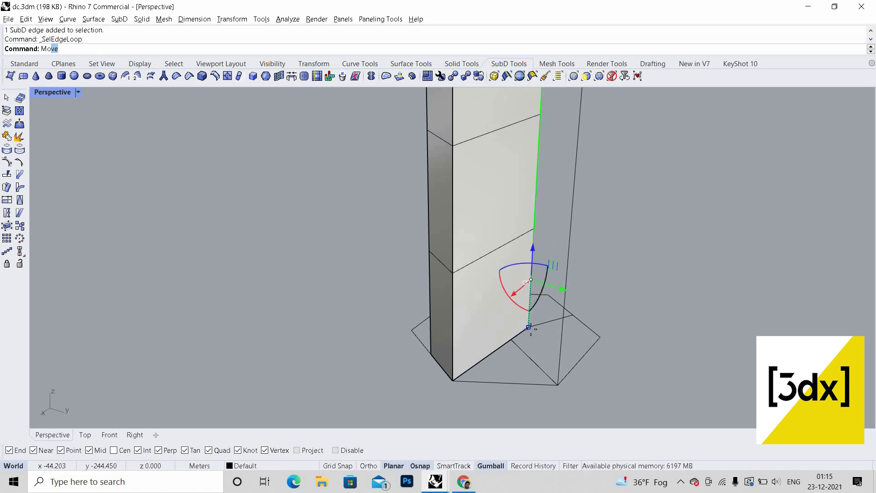
{"action": "key", "text": "Return"}
{"action": "left_click", "coordinate": [530, 328]}
{"action": "left_click", "coordinate": [564, 382]}
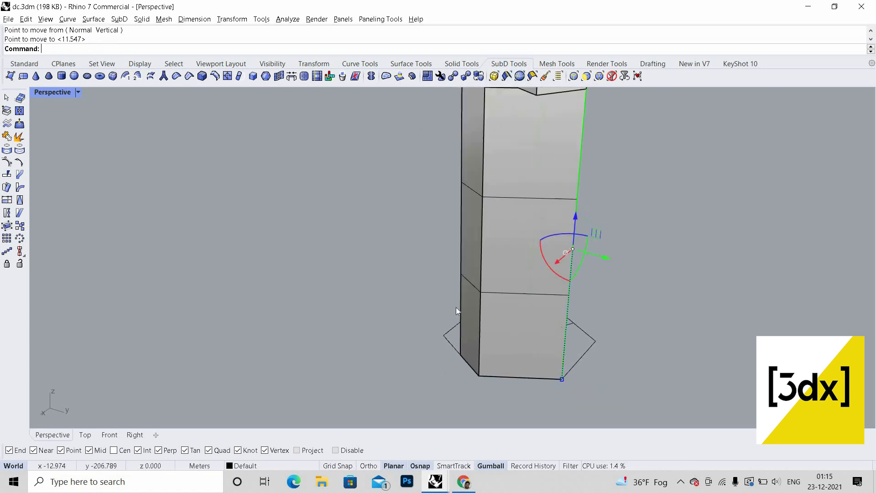
Step: Select the lower box's remaining back vertical edge loop and move it from its bottom end to the base hexagon's centre
{"action": "scroll", "coordinate": [456, 307], "scroll_direction": "down", "scroll_amount": 5}
{"action": "scroll", "coordinate": [487, 333], "scroll_direction": "up", "scroll_amount": 5}
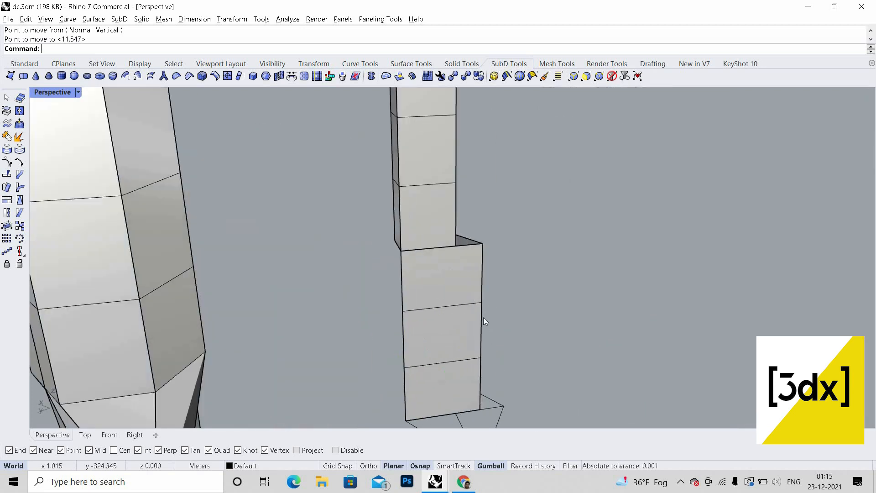
{"action": "left_click", "coordinate": [507, 76]}
{"action": "scroll", "coordinate": [525, 261], "scroll_direction": "up", "scroll_amount": 3}
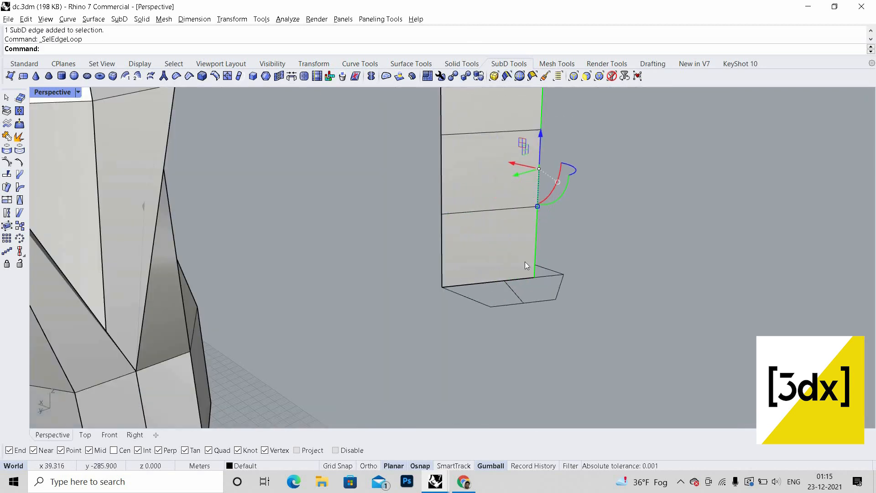
{"action": "type", "text": "Mo"}
{"action": "key", "text": "Return"}
{"action": "left_click", "coordinate": [535, 277]}
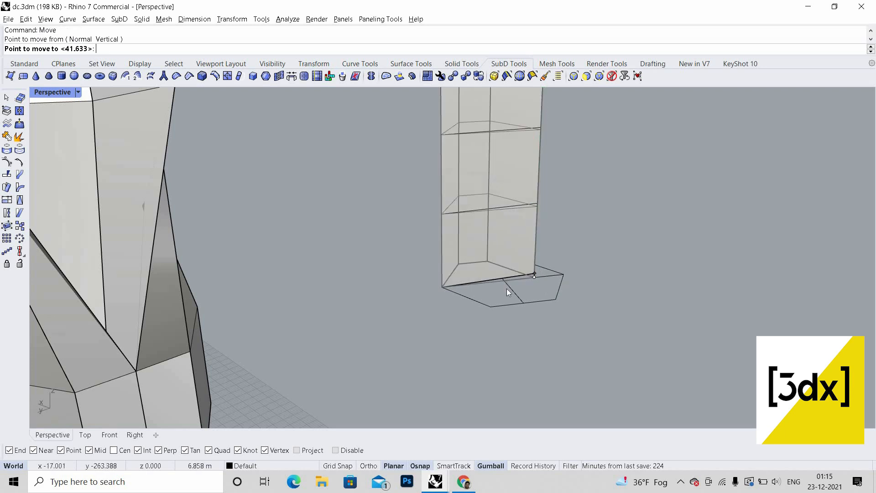
{"action": "left_click", "coordinate": [505, 281]}
Step: Restrict selection to surfaces and faces, and delete the lower box's upper two rows of faces and its top face
{"action": "scroll", "coordinate": [570, 343], "scroll_direction": "down", "scroll_amount": 10}
{"action": "right_click_drag", "start_coordinate": [700, 301], "coordinate": [519, 228]}
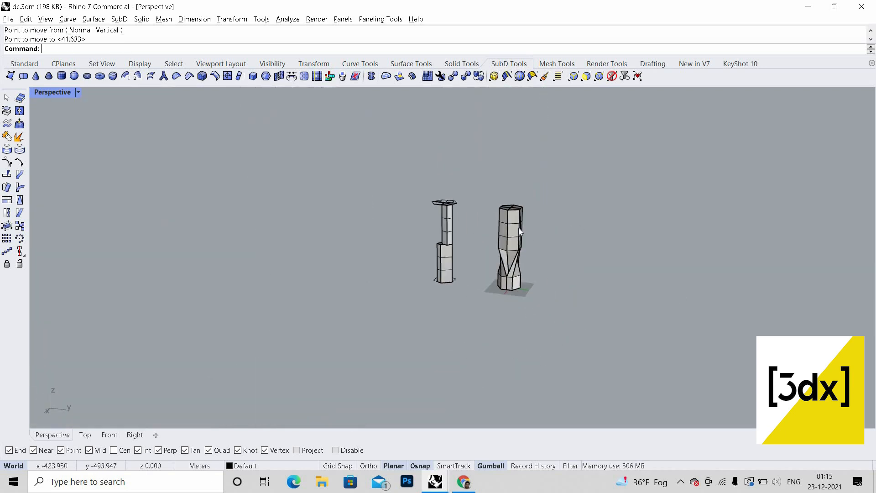
{"action": "scroll", "coordinate": [541, 310], "scroll_direction": "up", "scroll_amount": 5}
{"action": "right_click_drag", "start_coordinate": [584, 226], "coordinate": [552, 308]}
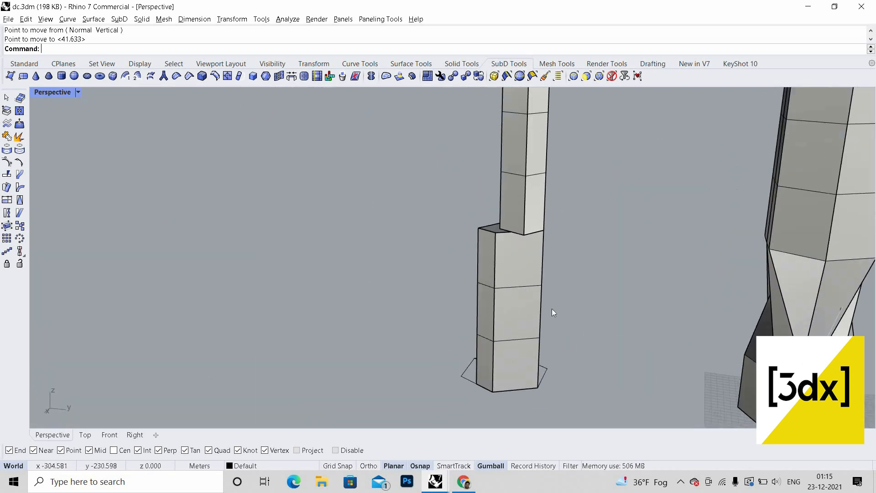
{"action": "scroll", "coordinate": [552, 308], "scroll_direction": "up", "scroll_amount": 1}
{"action": "left_click_drag", "start_coordinate": [551, 308], "coordinate": [463, 278], "text": "ctrl+shift"}
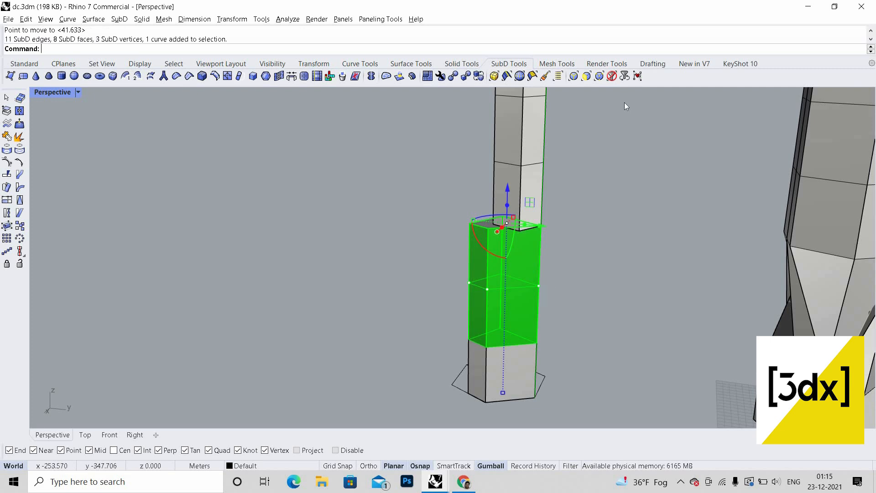
{"action": "left_click", "coordinate": [586, 77]}
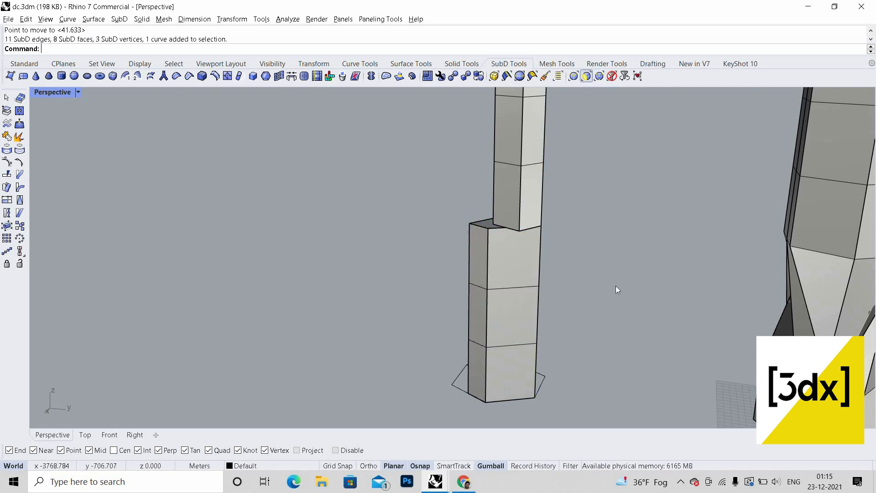
{"action": "key", "text": "Delete"}
{"action": "left_click", "coordinate": [485, 222]}
{"action": "key", "text": "Delete"}
Step: Undo the face deletions on the lower SubD box
{"action": "right_click_drag", "start_coordinate": [516, 286], "coordinate": [526, 347]}
{"action": "scroll", "coordinate": [503, 295], "scroll_direction": "down", "scroll_amount": 5}
{"action": "right_click_drag", "start_coordinate": [503, 295], "coordinate": [505, 272], "text": "shift"}
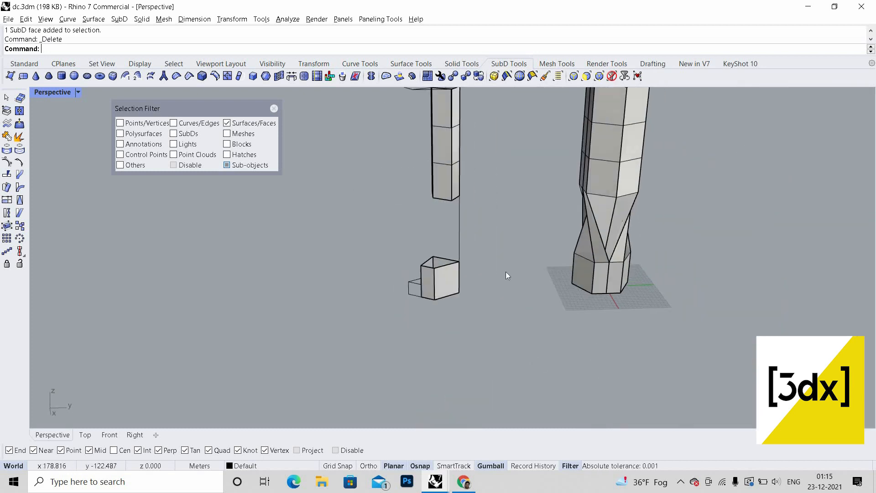
{"action": "key", "text": "ctrl+z"}
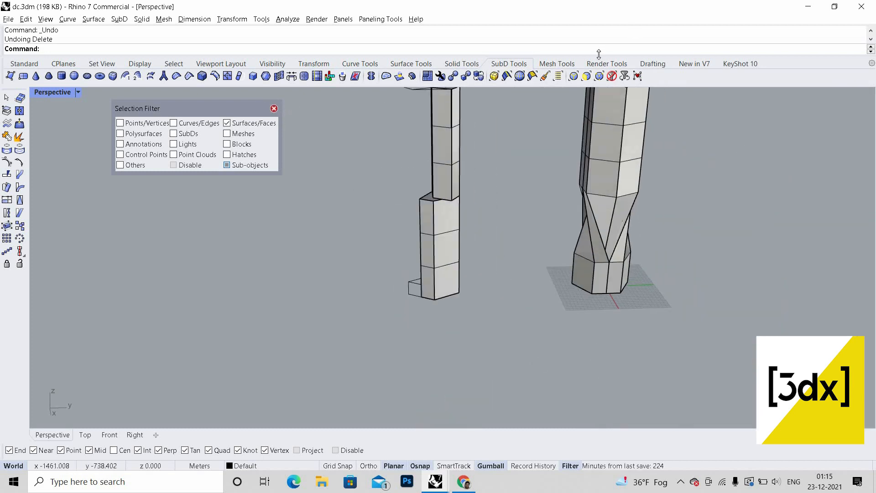
Step: Close the selection filter and reactivate it for surfaces and faces only
{"action": "left_click", "coordinate": [275, 107]}
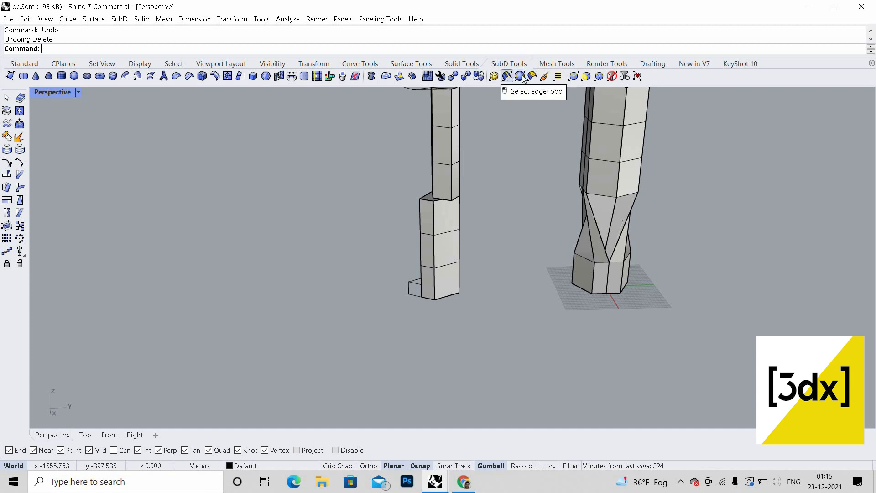
{"action": "left_click", "coordinate": [587, 75]}
{"action": "scroll", "coordinate": [396, 171], "scroll_direction": "up", "scroll_amount": 3}
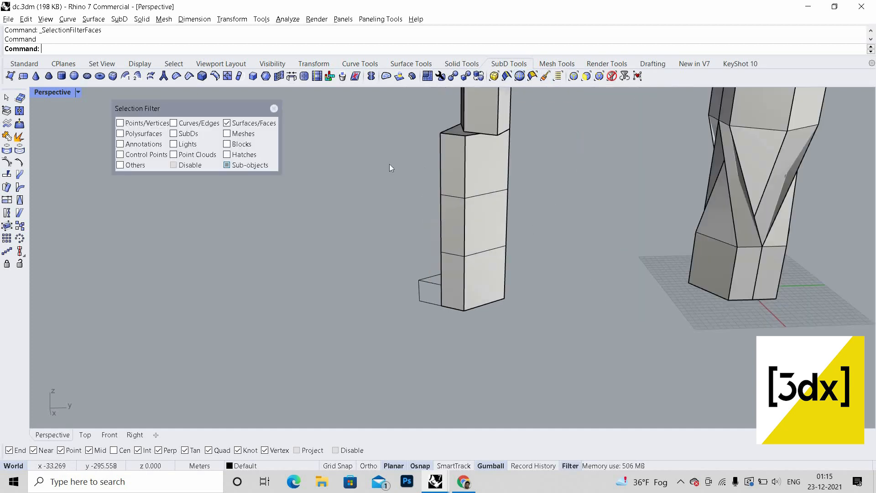
Step: Delete the lower box's upper two rows of faces and its top face, plus the upper box's bottom face
{"action": "left_click_drag", "start_coordinate": [537, 228], "coordinate": [400, 179]}
{"action": "key", "text": "Delete"}
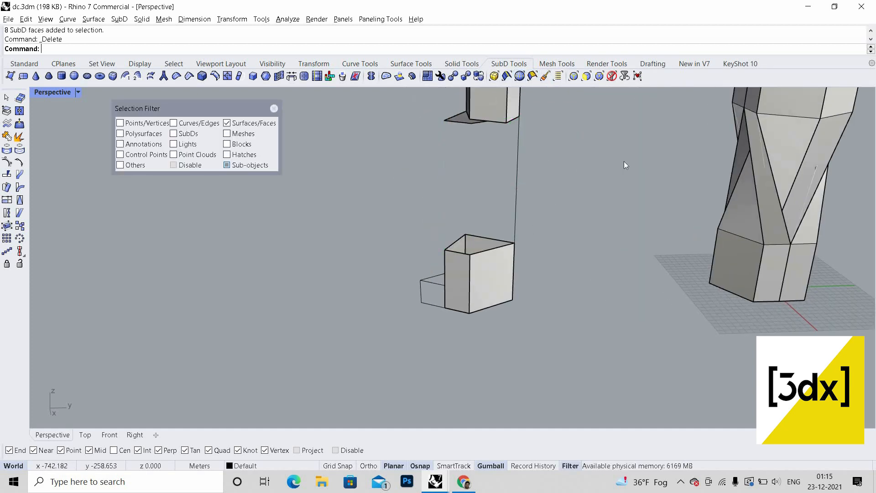
{"action": "left_click_drag", "start_coordinate": [417, 96], "coordinate": [622, 166]}
{"action": "key", "text": "Delete"}
{"action": "scroll", "coordinate": [575, 224], "scroll_direction": "down", "scroll_amount": 2}
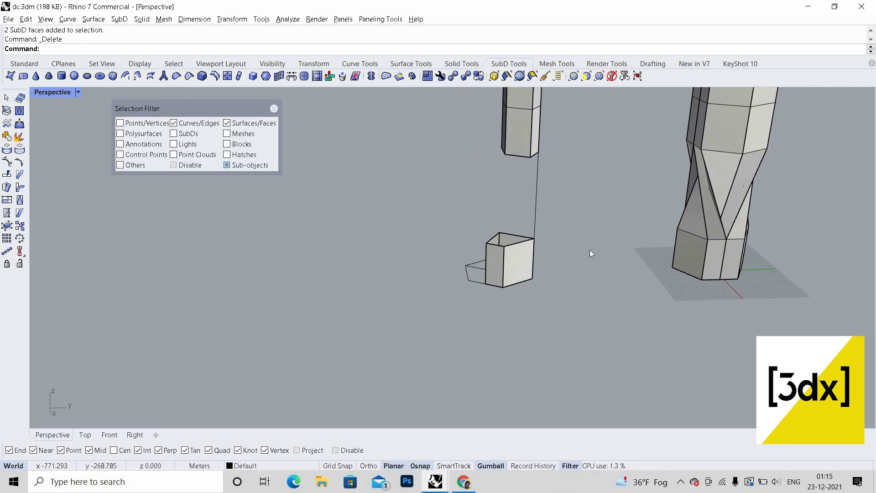
{"action": "left_click_drag", "start_coordinate": [438, 125], "coordinate": [587, 249]}
{"action": "scroll", "coordinate": [503, 256], "scroll_direction": "up", "scroll_amount": 3}
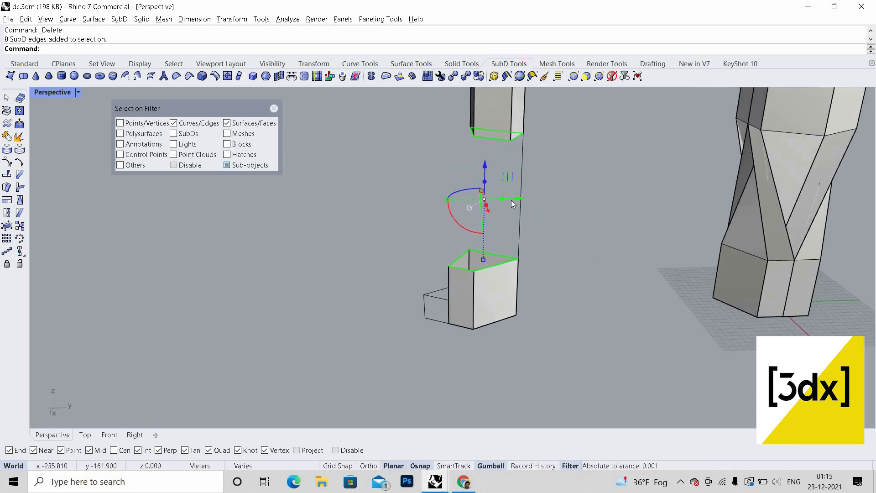
{"action": "right_click_drag", "start_coordinate": [513, 204], "coordinate": [356, 116]}
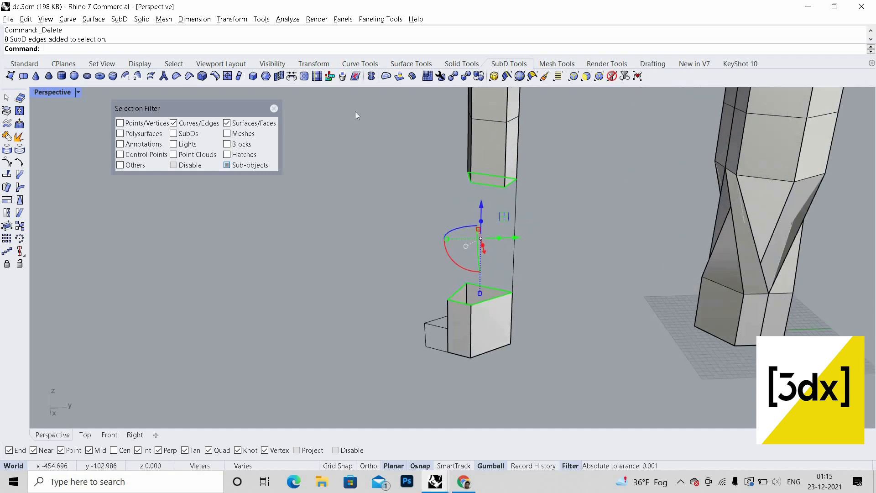
{"action": "left_click", "coordinate": [291, 77]}
{"action": "scroll", "coordinate": [614, 297], "scroll_direction": "up", "scroll_amount": 1}
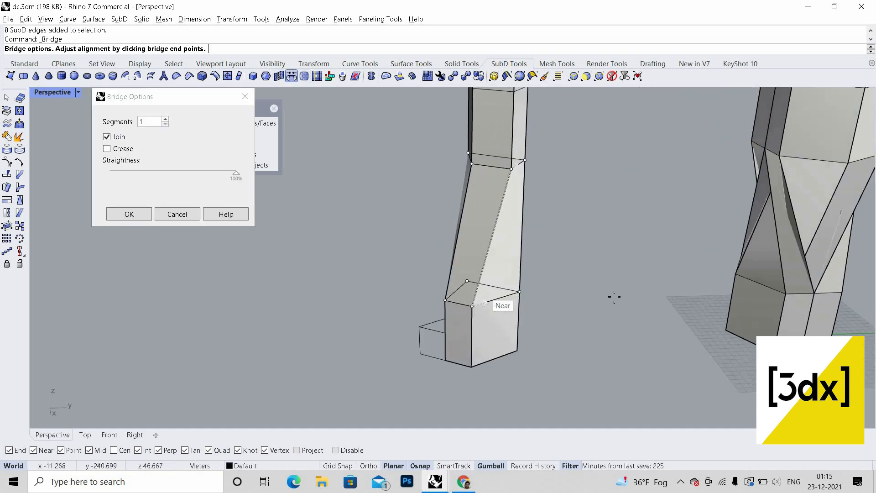
{"action": "right_click_drag", "start_coordinate": [523, 309], "coordinate": [497, 256]}
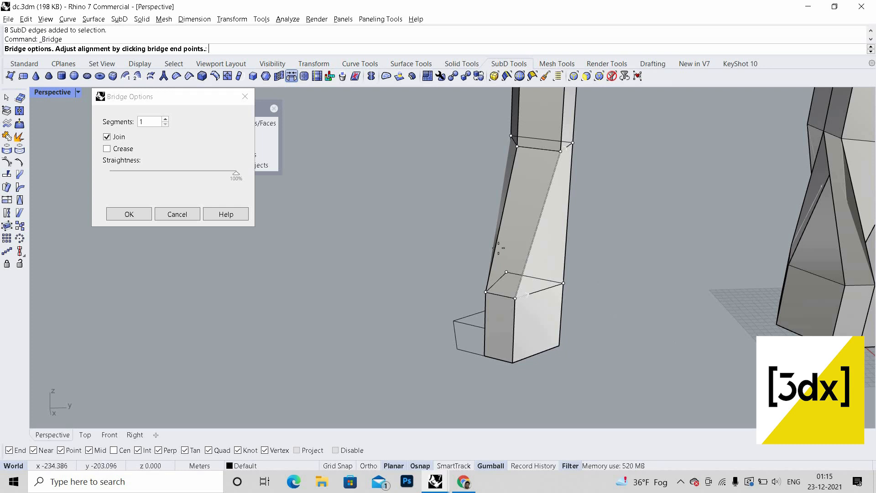
{"action": "scroll", "coordinate": [673, 348], "scroll_direction": "down", "scroll_amount": 3}
{"action": "scroll", "coordinate": [630, 395], "scroll_direction": "up", "scroll_amount": 3}
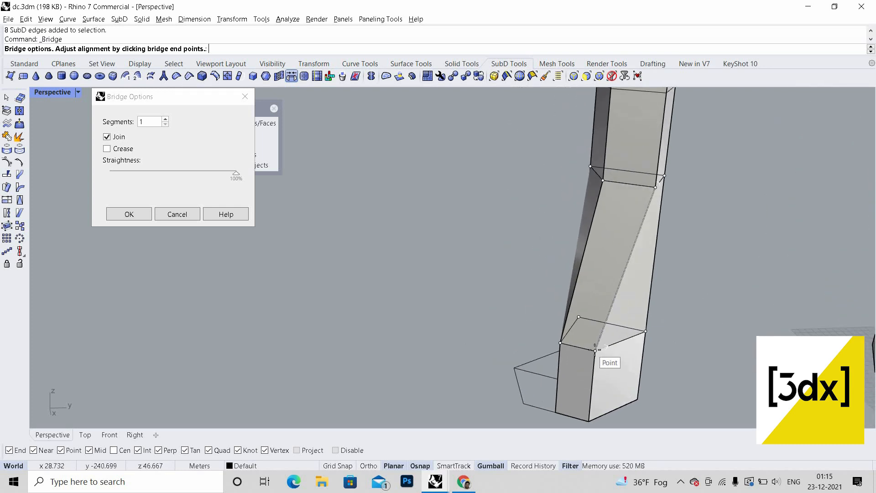
{"action": "right_click_drag", "start_coordinate": [737, 346], "coordinate": [680, 378]}
{"action": "scroll", "coordinate": [680, 378], "scroll_direction": "up", "scroll_amount": 3}
{"action": "scroll", "coordinate": [692, 269], "scroll_direction": "down", "scroll_amount": 4}
{"action": "scroll", "coordinate": [688, 358], "scroll_direction": "up", "scroll_amount": 7}
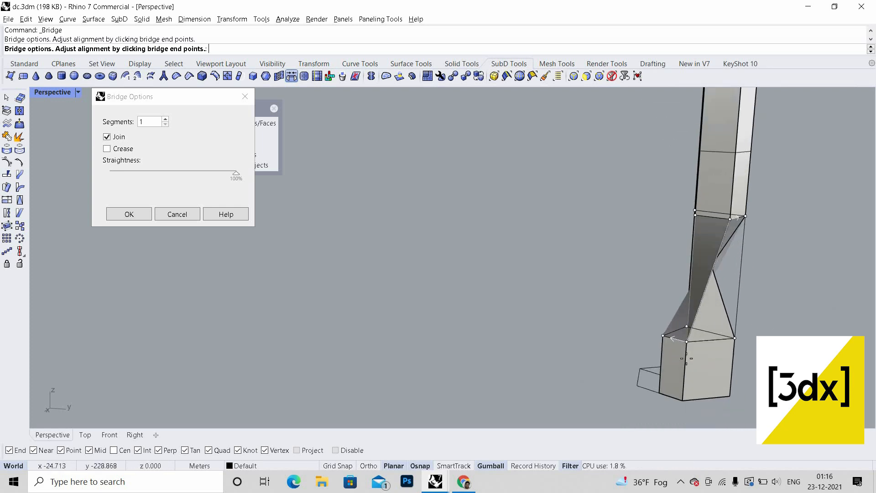
{"action": "key", "text": "ctrl+z"}
{"action": "key", "text": "Escape"}
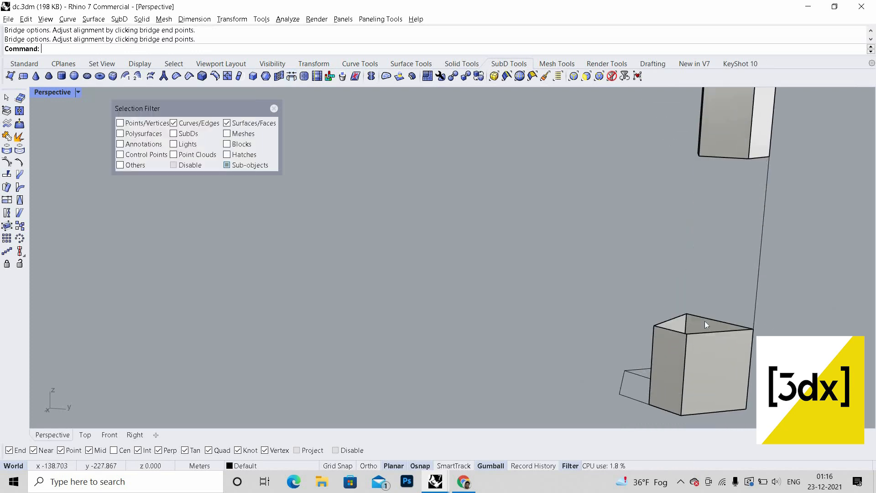
Step: Bridge the open edge loops of the upper and lower SubD boxes with one joined segment, shifting the lower loop's alignment corner to twist the connection
{"action": "left_click_drag", "start_coordinate": [644, 154], "coordinate": [827, 338]}
{"action": "scroll", "coordinate": [635, 324], "scroll_direction": "down", "scroll_amount": 5}
{"action": "right_click_drag", "start_coordinate": [246, 287], "coordinate": [292, 284]}
{"action": "scroll", "coordinate": [292, 283], "scroll_direction": "up", "scroll_amount": 3}
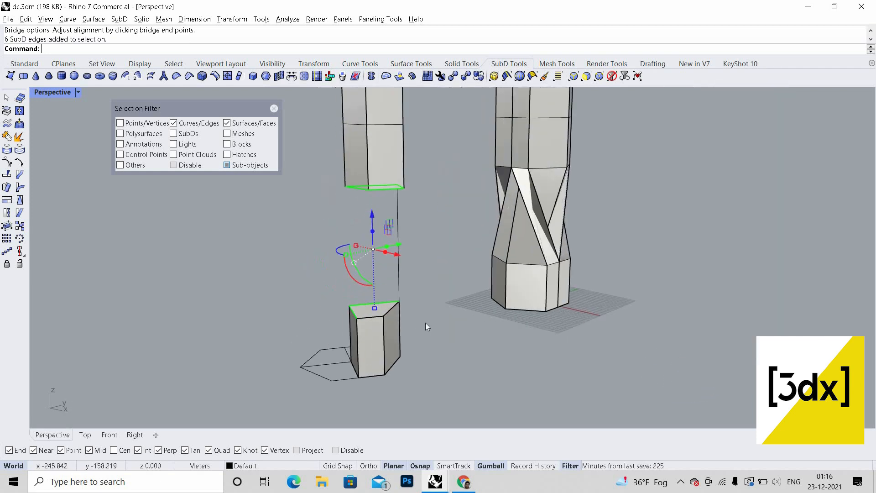
{"action": "left_click_drag", "start_coordinate": [286, 285], "coordinate": [389, 309]}
{"action": "left_click_drag", "start_coordinate": [323, 285], "coordinate": [351, 324]}
{"action": "right_click_drag", "start_coordinate": [445, 328], "coordinate": [486, 331]}
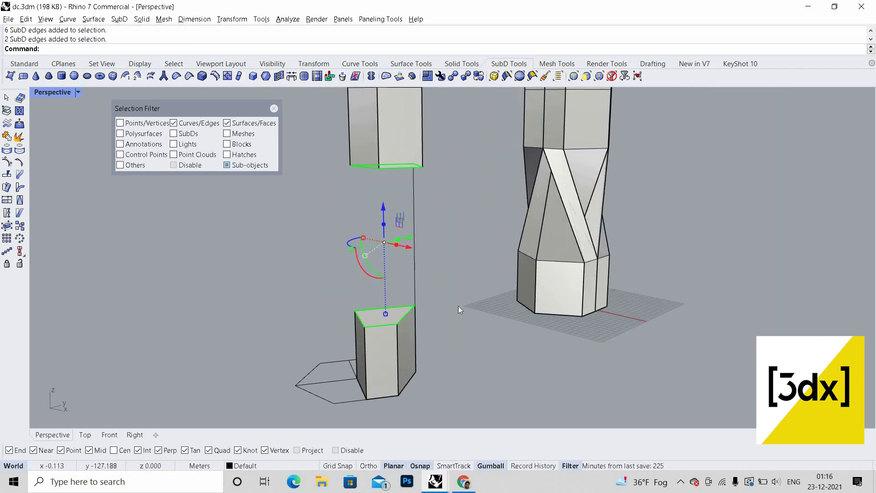
{"action": "left_click", "coordinate": [279, 77]}
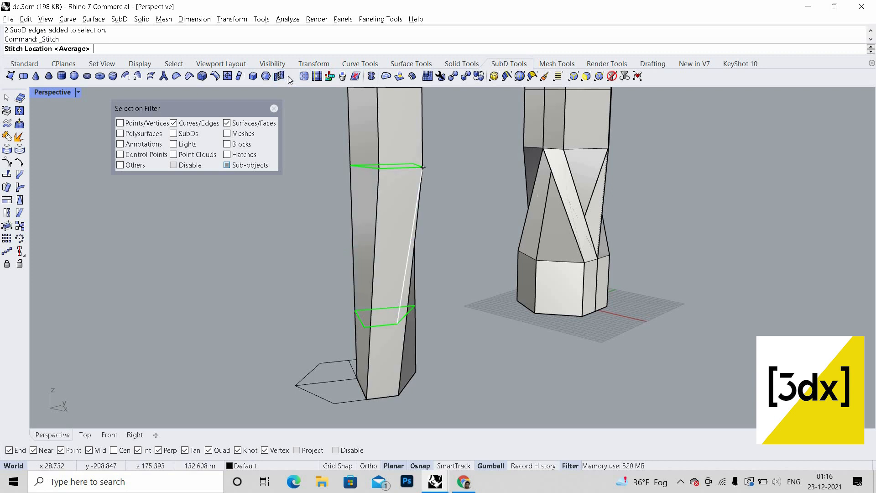
{"action": "key", "text": "Return"}
{"action": "left_click", "coordinate": [292, 77]}
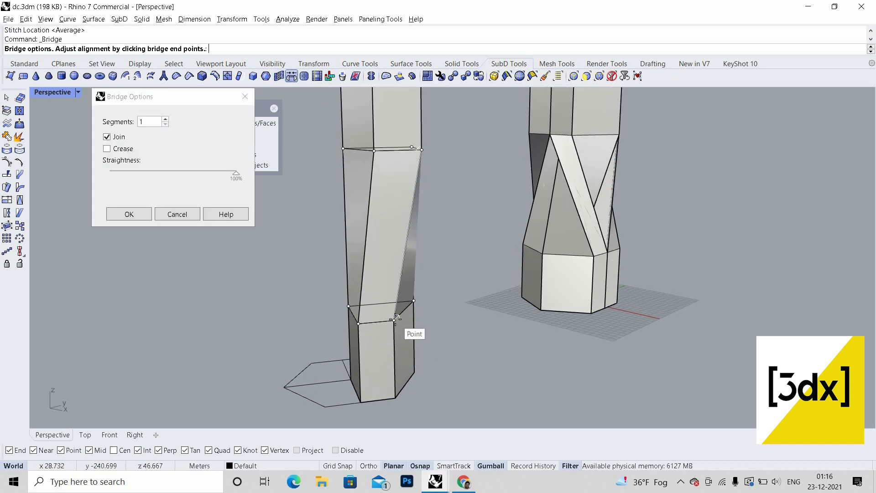
{"action": "left_click", "coordinate": [394, 319]}
{"action": "left_click", "coordinate": [394, 319]}
{"action": "left_click", "coordinate": [358, 323]}
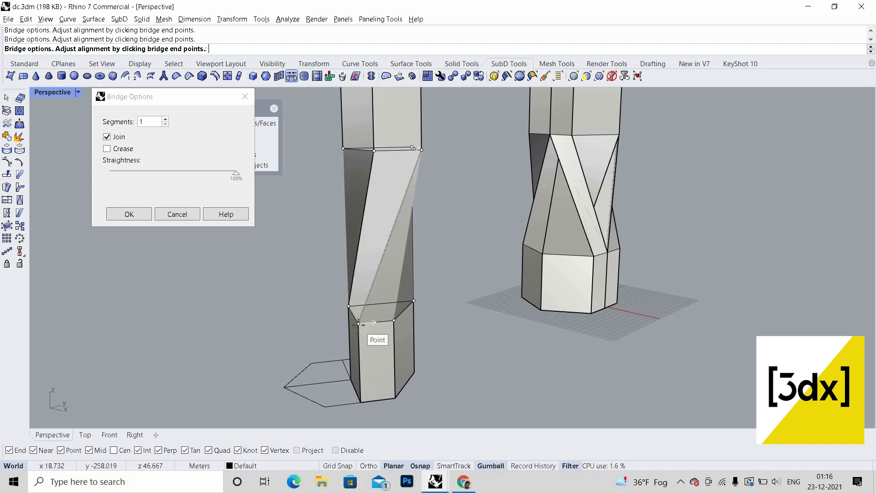
{"action": "scroll", "coordinate": [492, 339], "scroll_direction": "down", "scroll_amount": 8}
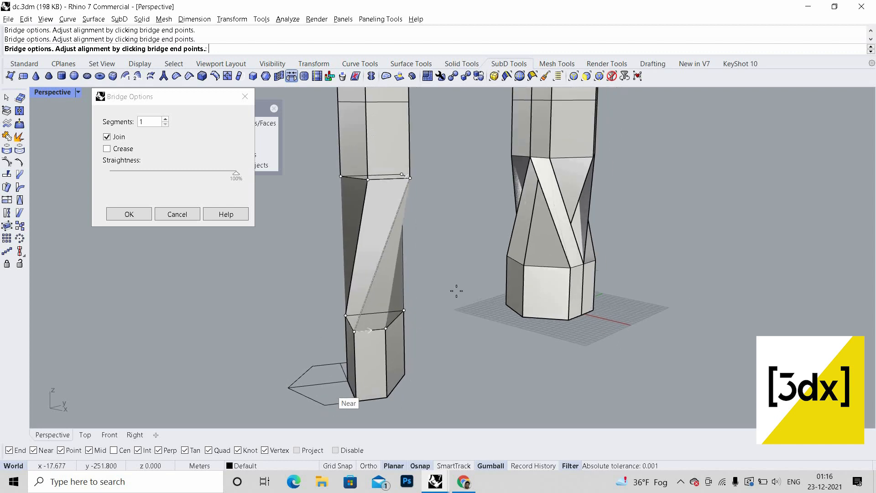
{"action": "scroll", "coordinate": [424, 297], "scroll_direction": "up", "scroll_amount": 8}
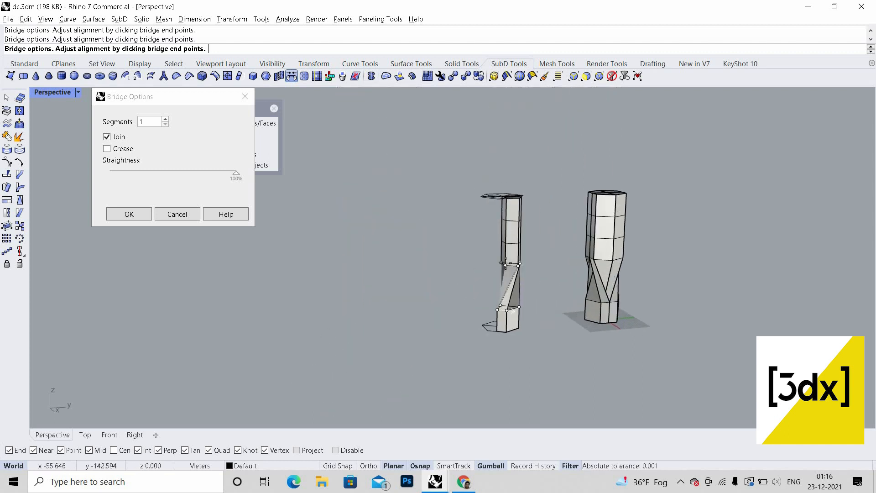
{"action": "key", "text": "Return"}
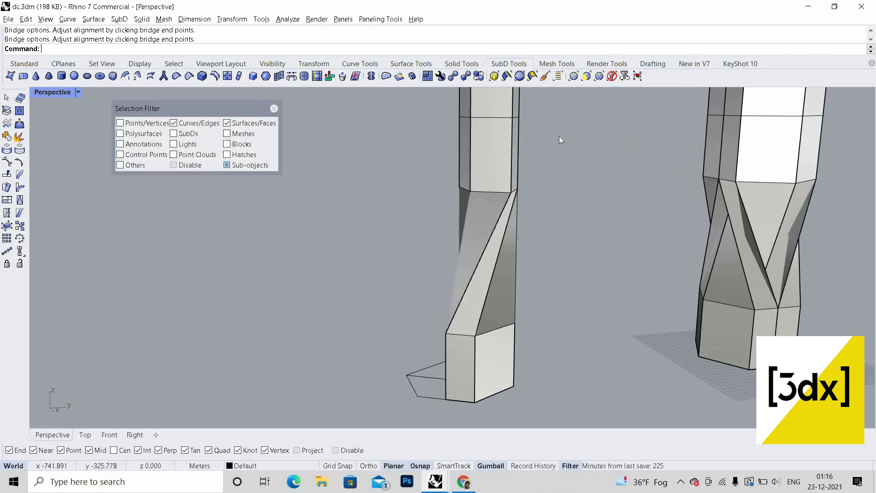
Step: Toggle the SubD display between smooth and flat to examine the bridged twist, and check the tower photo in Chrome
{"action": "left_click", "coordinate": [479, 76]}
{"action": "left_click", "coordinate": [480, 76]}
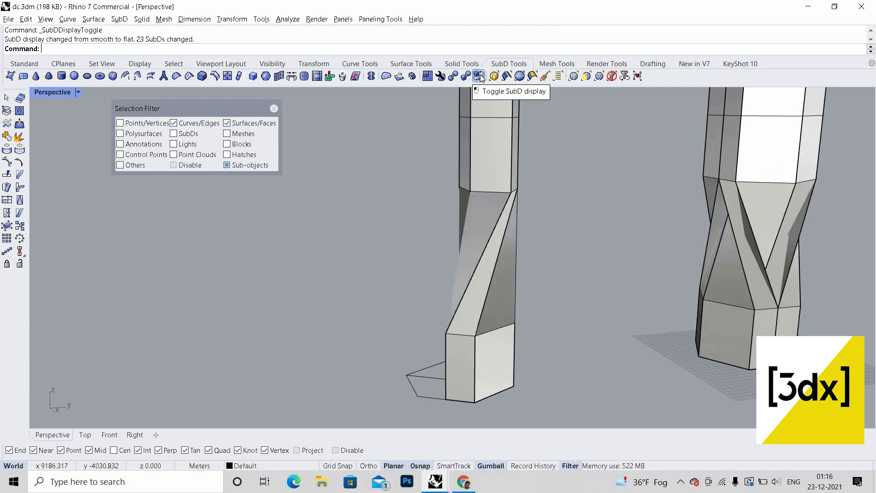
{"action": "left_click", "coordinate": [480, 76]}
{"action": "left_click", "coordinate": [480, 76]}
{"action": "scroll", "coordinate": [620, 376], "scroll_direction": "down", "scroll_amount": 3}
{"action": "right_click_drag", "start_coordinate": [540, 399], "coordinate": [447, 268]}
{"action": "scroll", "coordinate": [447, 269], "scroll_direction": "up", "scroll_amount": 3}
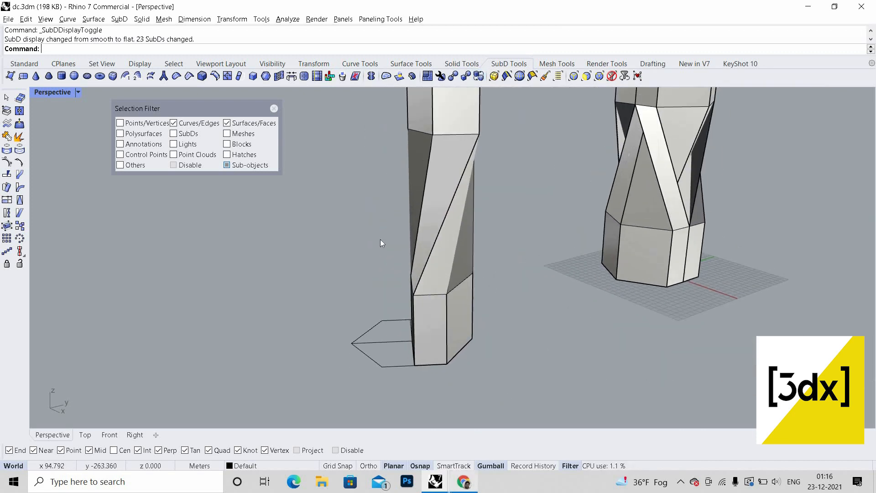
{"action": "left_click", "coordinate": [465, 482]}
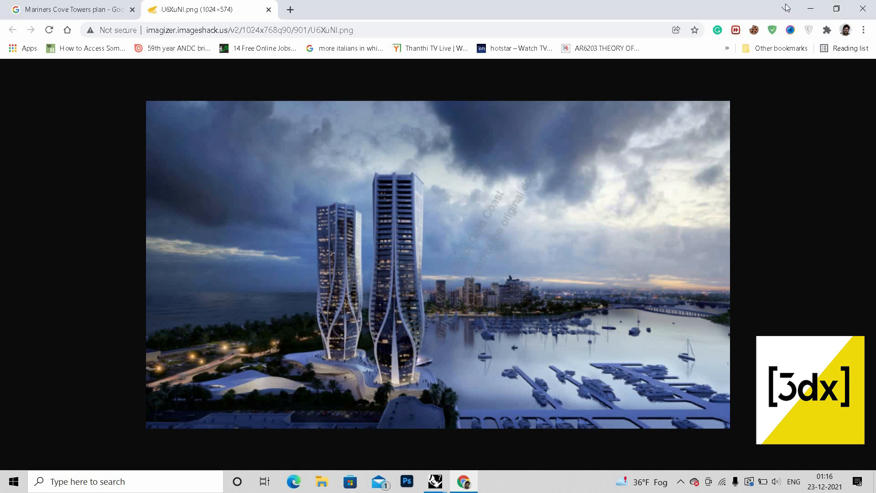
{"action": "left_click", "coordinate": [810, 9]}
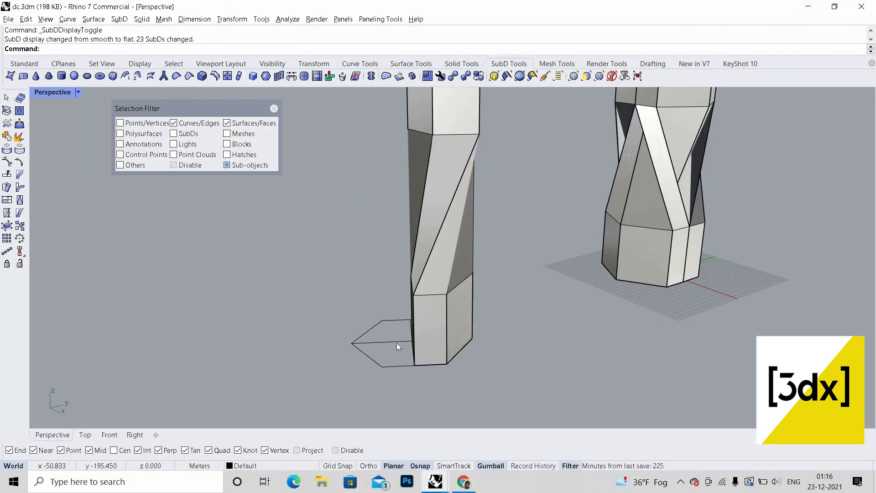
Step: Move the lower box's outer vertical edge from its bottom end to the midpoint of the base line running to the hexagon's centre
{"action": "scroll", "coordinate": [400, 343], "scroll_direction": "up", "scroll_amount": 2}
{"action": "scroll", "coordinate": [617, 360], "scroll_direction": "down", "scroll_amount": 8}
{"action": "right_click_drag", "start_coordinate": [617, 360], "coordinate": [671, 354]}
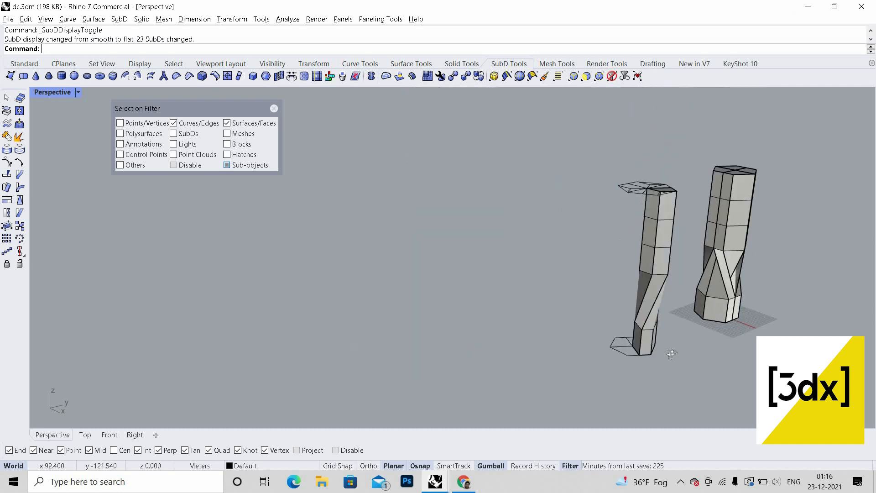
{"action": "scroll", "coordinate": [672, 353], "scroll_direction": "up", "scroll_amount": 6}
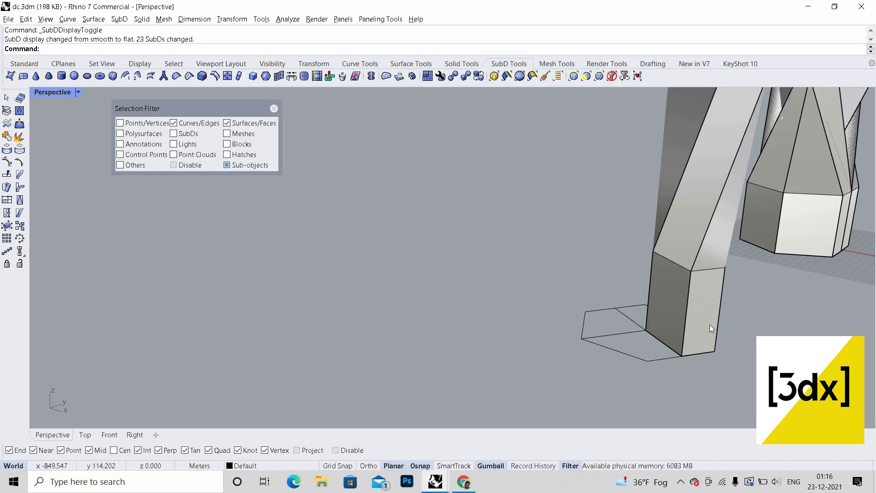
{"action": "scroll", "coordinate": [687, 338], "scroll_direction": "up", "scroll_amount": 2}
{"action": "left_click", "coordinate": [670, 349]}
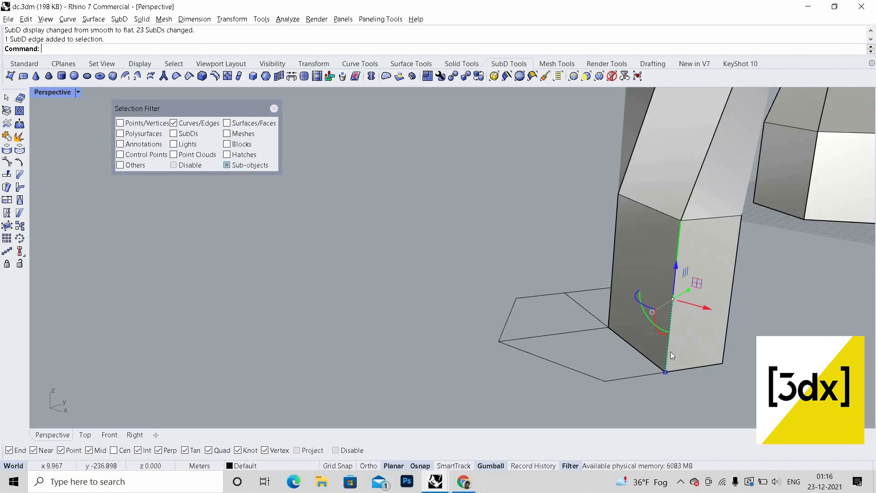
{"action": "type", "text": "Move"}
{"action": "key", "text": "Return"}
{"action": "left_click", "coordinate": [665, 372]}
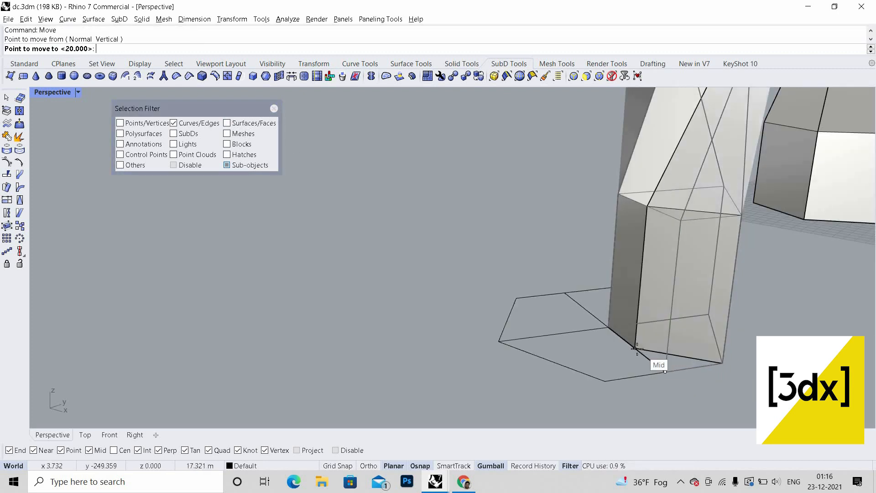
{"action": "left_click", "coordinate": [630, 346]}
{"action": "scroll", "coordinate": [658, 350], "scroll_direction": "down", "scroll_amount": 5}
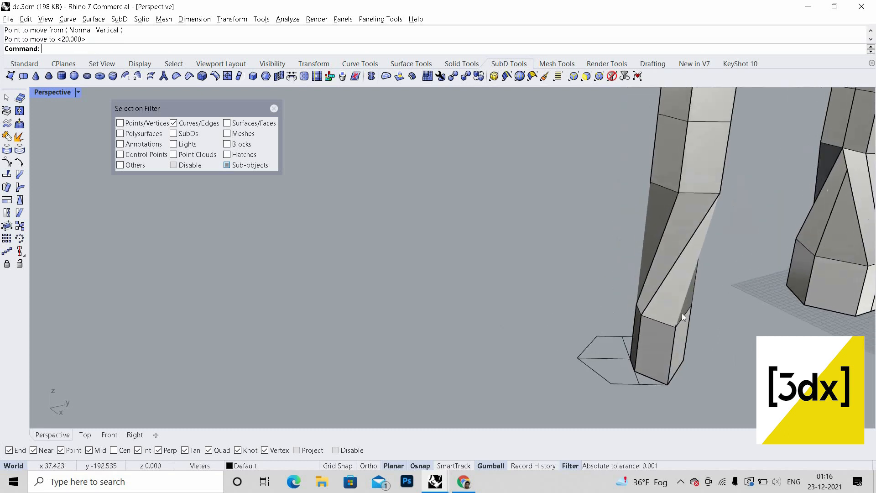
{"action": "scroll", "coordinate": [648, 315], "scroll_direction": "up", "scroll_amount": 5}
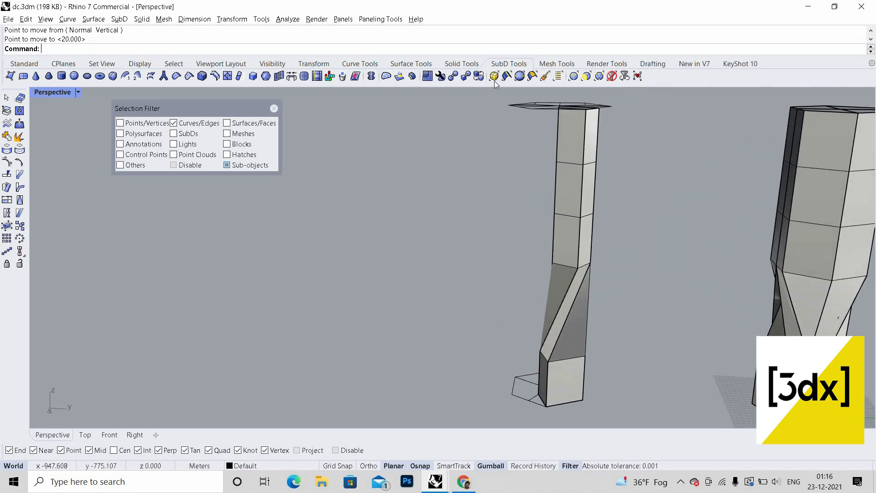
Step: Switch the SubD display to smooth and examine the twisted column from several sides beside the finished tower
{"action": "left_click", "coordinate": [479, 77]}
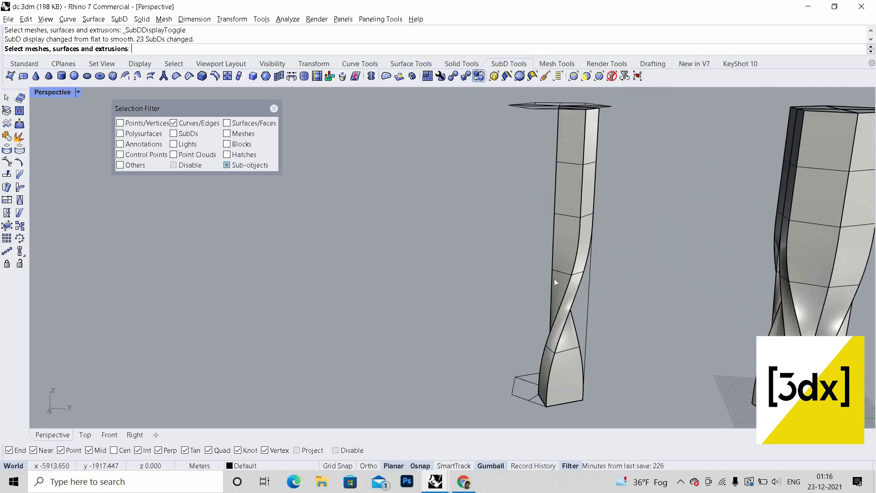
{"action": "scroll", "coordinate": [552, 313], "scroll_direction": "down", "scroll_amount": 5}
{"action": "right_click_drag", "start_coordinate": [578, 294], "coordinate": [549, 260]}
{"action": "scroll", "coordinate": [618, 253], "scroll_direction": "up", "scroll_amount": 8}
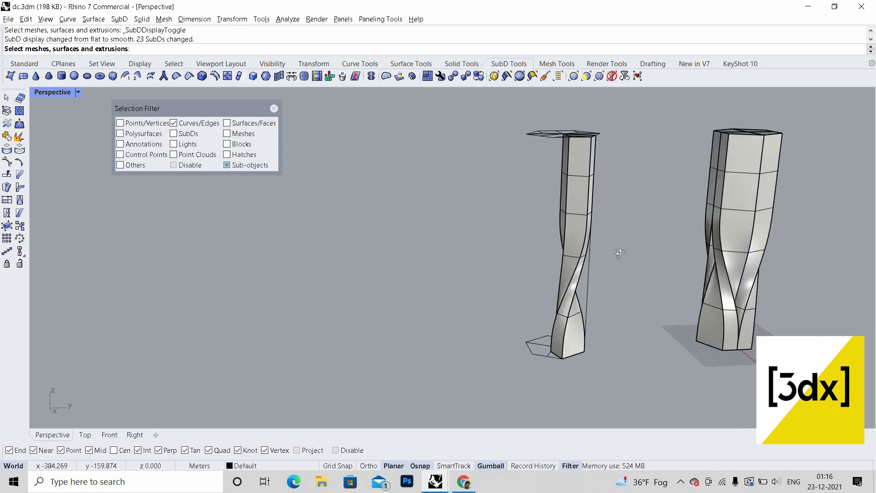
{"action": "right_click_drag", "start_coordinate": [618, 252], "coordinate": [654, 242]}
{"action": "scroll", "coordinate": [557, 255], "scroll_direction": "down", "scroll_amount": 4}
{"action": "scroll", "coordinate": [462, 243], "scroll_direction": "up", "scroll_amount": 5}
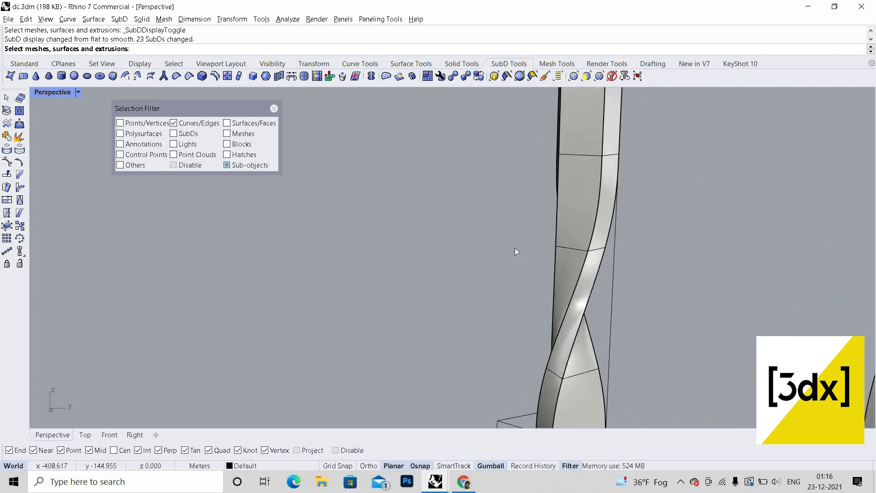
{"action": "scroll", "coordinate": [478, 237], "scroll_direction": "down", "scroll_amount": 6}
{"action": "scroll", "coordinate": [474, 226], "scroll_direction": "up", "scroll_amount": 2}
{"action": "scroll", "coordinate": [473, 218], "scroll_direction": "down", "scroll_amount": 3}
{"action": "scroll", "coordinate": [484, 255], "scroll_direction": "up", "scroll_amount": 8}
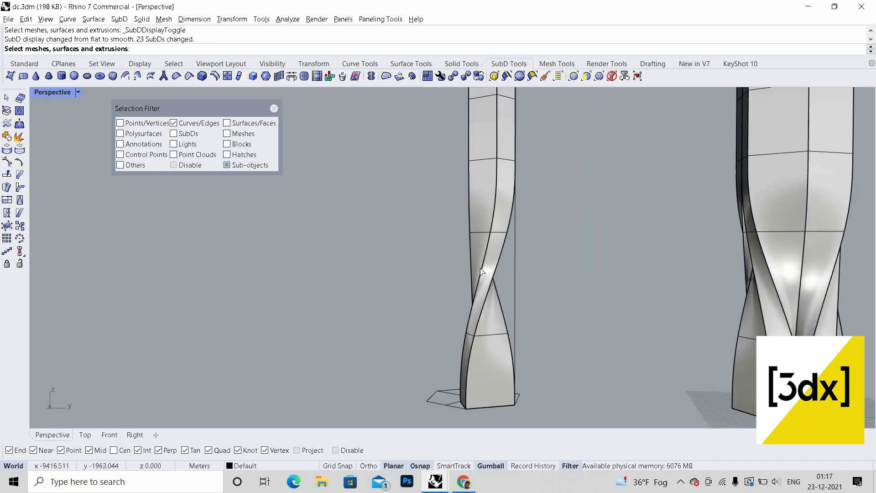
{"action": "scroll", "coordinate": [510, 254], "scroll_direction": "down", "scroll_amount": 7}
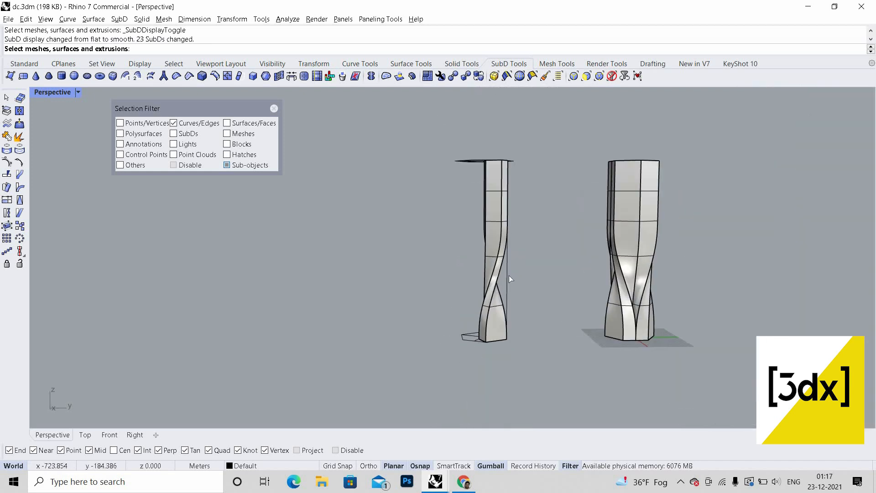
Step: Compare the column with the tower photo in Chrome and return to the dc.3dm model in Rhino
{"action": "left_click", "coordinate": [464, 481]}
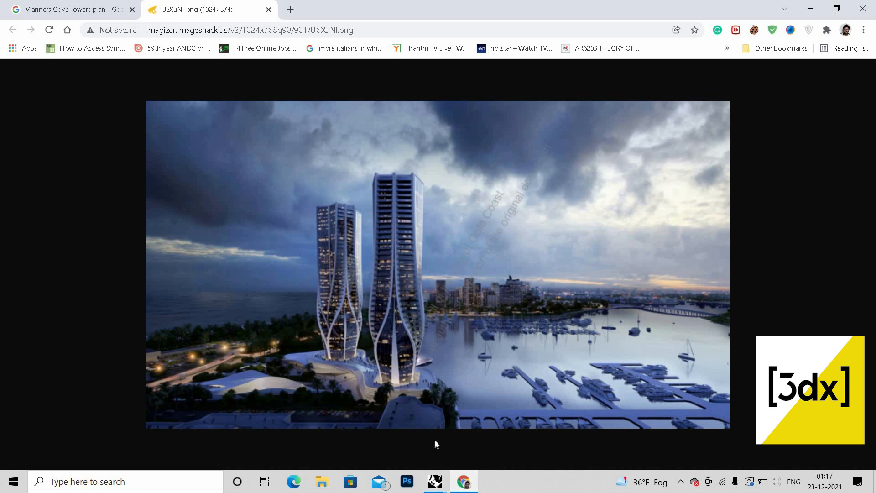
{"action": "mouse_move", "coordinate": [435, 481]}
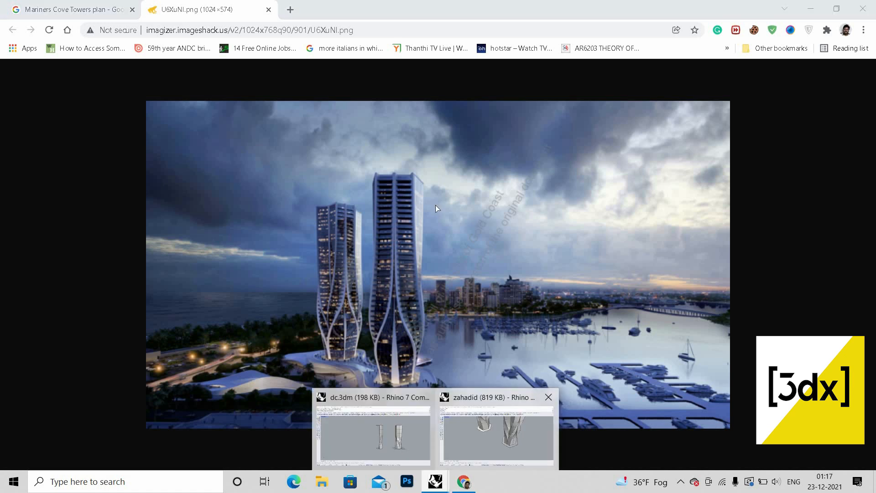
{"action": "left_click", "coordinate": [376, 439]}
{"action": "scroll", "coordinate": [523, 197], "scroll_direction": "up", "scroll_amount": 3}
{"action": "scroll", "coordinate": [523, 197], "scroll_direction": "down", "scroll_amount": 3}
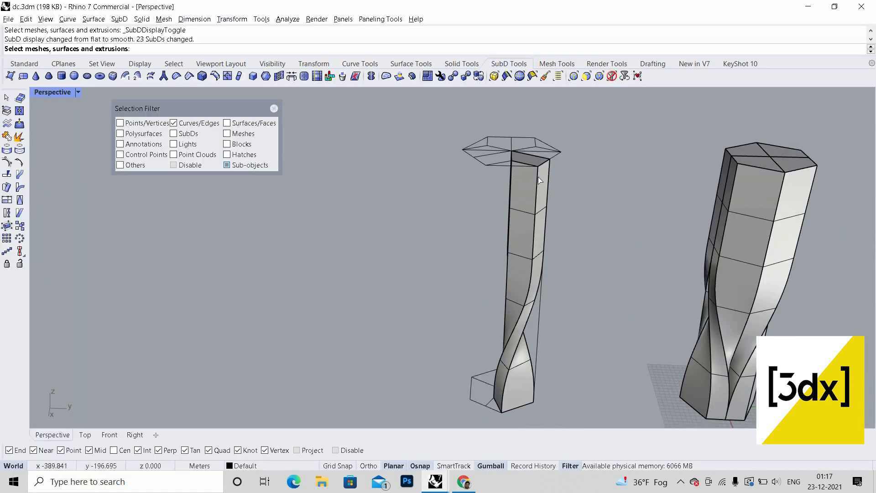
Step: End the pending object selection prompt and close the Selection Filter
{"action": "scroll", "coordinate": [534, 301], "scroll_direction": "down", "scroll_amount": 3}
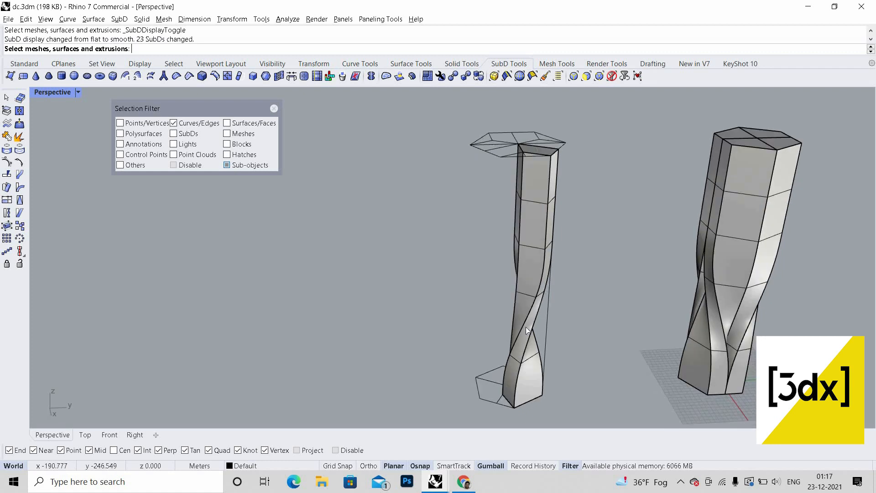
{"action": "scroll", "coordinate": [511, 345], "scroll_direction": "up", "scroll_amount": 5}
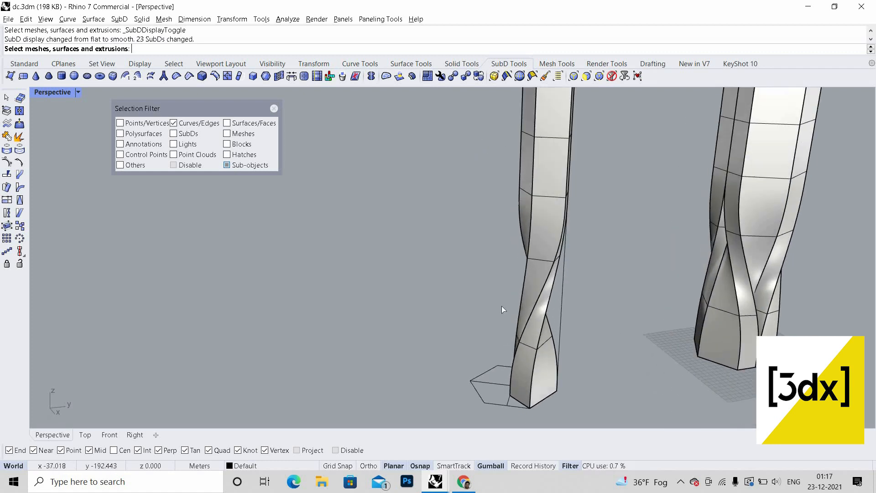
{"action": "scroll", "coordinate": [502, 307], "scroll_direction": "down", "scroll_amount": 5}
{"action": "scroll", "coordinate": [528, 331], "scroll_direction": "up", "scroll_amount": 3}
{"action": "right_click_drag", "start_coordinate": [527, 330], "coordinate": [542, 324]}
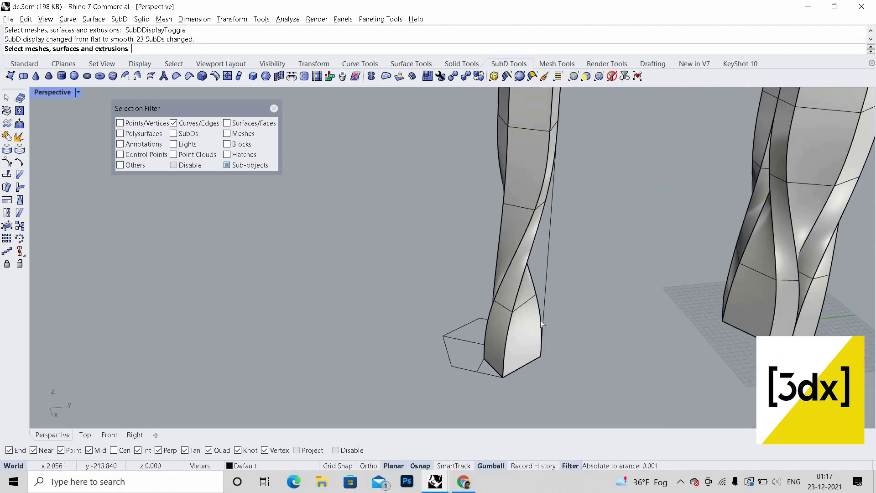
{"action": "key", "text": "Escape"}
{"action": "left_click", "coordinate": [274, 109]}
Step: Try to mirror a copy of the twisted column across the short midline of the base hexagon
{"action": "scroll", "coordinate": [475, 320], "scroll_direction": "down", "scroll_amount": 5}
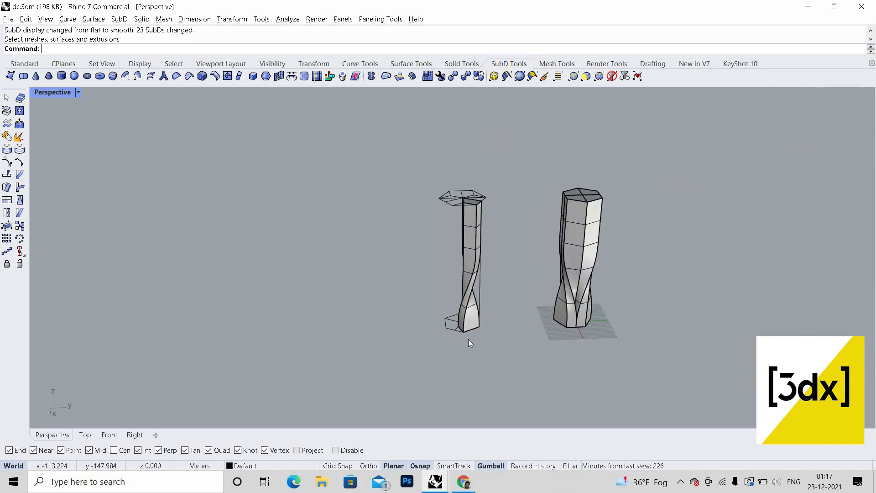
{"action": "scroll", "coordinate": [468, 344], "scroll_direction": "up", "scroll_amount": 3}
{"action": "scroll", "coordinate": [449, 363], "scroll_direction": "down", "scroll_amount": 3}
{"action": "left_click", "coordinate": [450, 362]}
{"action": "scroll", "coordinate": [448, 363], "scroll_direction": "up", "scroll_amount": 4}
{"action": "type", "text": "M"}
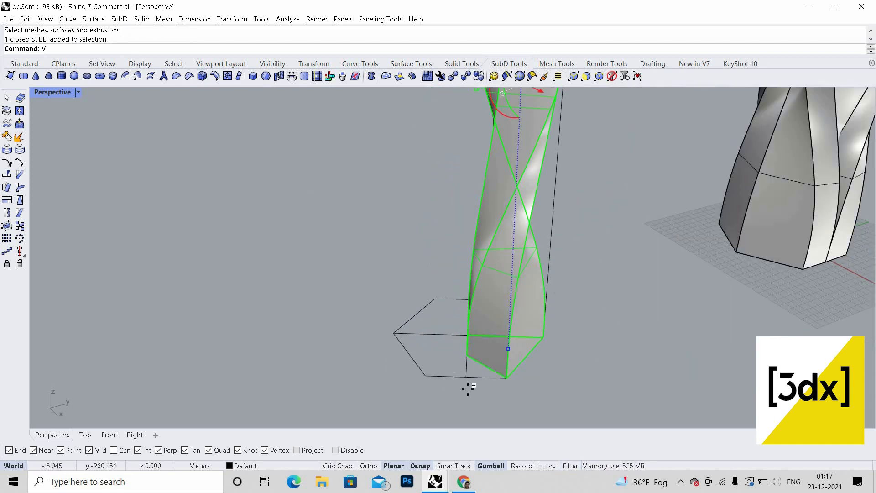
{"action": "type", "text": "irror"}
{"action": "key", "text": "Return"}
{"action": "scroll", "coordinate": [489, 387], "scroll_direction": "up", "scroll_amount": 3}
{"action": "left_click", "coordinate": [495, 390]}
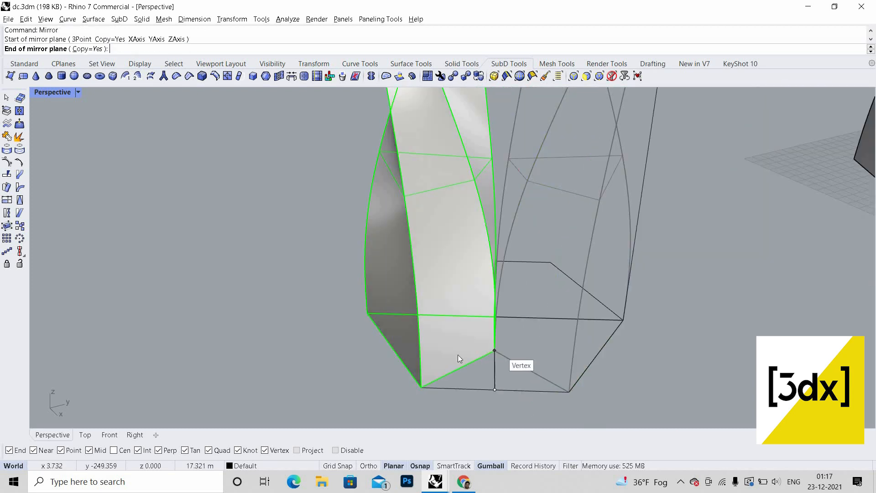
{"action": "left_click", "coordinate": [494, 350]}
{"action": "key", "text": "Escape"}
{"action": "scroll", "coordinate": [457, 363], "scroll_direction": "down", "scroll_amount": 6}
{"action": "right_click_drag", "start_coordinate": [429, 301], "coordinate": [531, 256]}
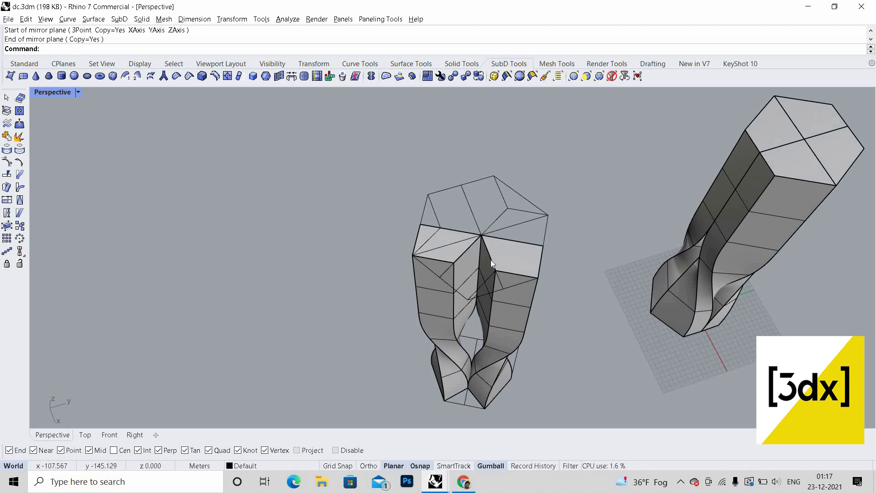
{"action": "key", "text": "ctrl+z"}
Step: Mirror a copy of the twisted column across the top hexagon's midline, from the cap's inner corner towards the hexagon's centre
{"action": "scroll", "coordinate": [481, 281], "scroll_direction": "up", "scroll_amount": 5}
{"action": "left_click", "coordinate": [485, 287]}
{"action": "scroll", "coordinate": [448, 308], "scroll_direction": "down", "scroll_amount": 2}
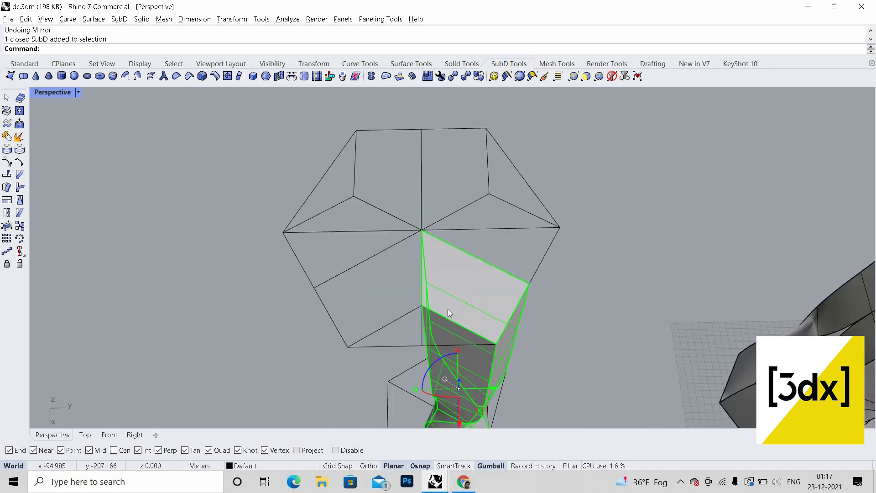
{"action": "type", "text": "mirror"}
{"action": "scroll", "coordinate": [413, 301], "scroll_direction": "up", "scroll_amount": 2}
{"action": "key", "text": "Return"}
{"action": "left_click", "coordinate": [408, 303]}
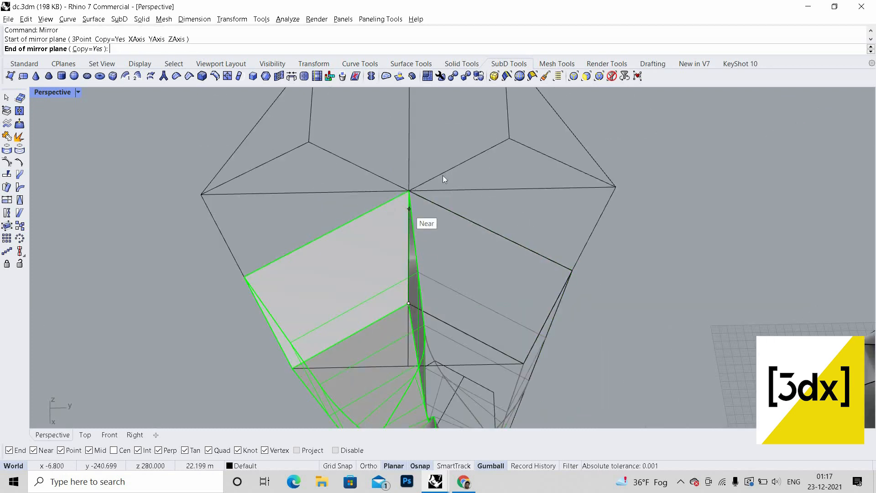
{"action": "left_click", "coordinate": [442, 175]}
{"action": "key", "text": "Escape"}
Step: Examine where the two mirrored columns cross and meet at the base, comparing them with the tower photo in Chrome
{"action": "right_click_drag", "start_coordinate": [442, 327], "coordinate": [434, 213]}
{"action": "right_click_drag", "start_coordinate": [403, 276], "coordinate": [473, 212]}
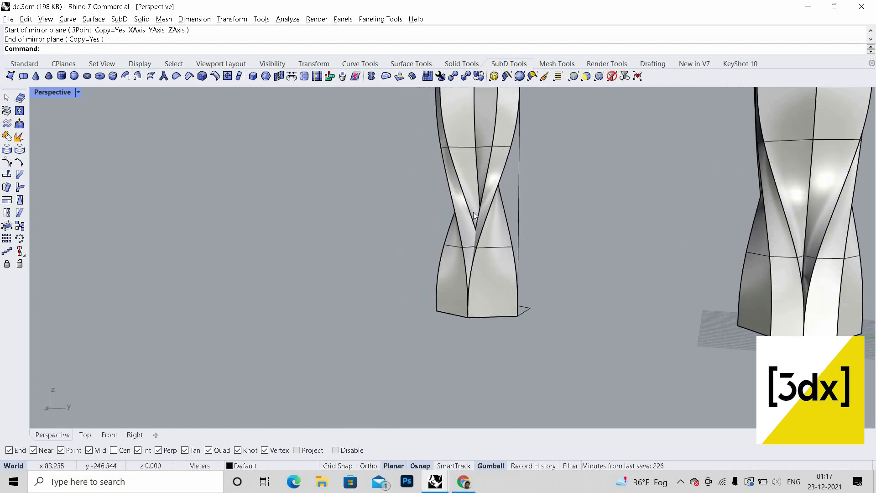
{"action": "scroll", "coordinate": [470, 331], "scroll_direction": "down", "scroll_amount": 2}
{"action": "scroll", "coordinate": [468, 305], "scroll_direction": "up", "scroll_amount": 4}
{"action": "right_click_drag", "start_coordinate": [486, 313], "coordinate": [457, 317]}
{"action": "scroll", "coordinate": [456, 320], "scroll_direction": "up", "scroll_amount": 2}
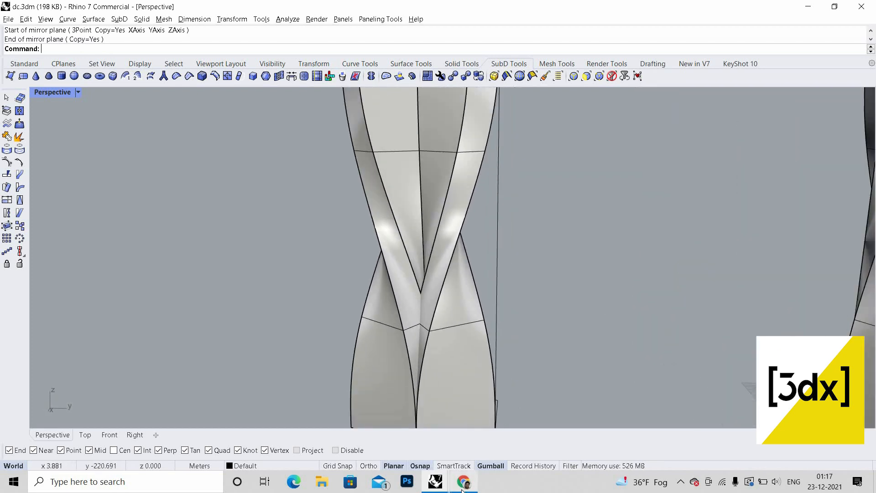
{"action": "left_click", "coordinate": [462, 489]}
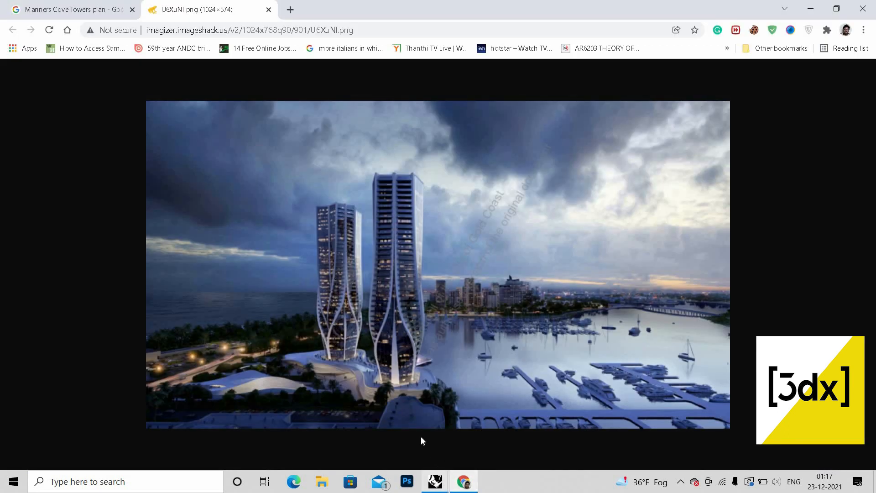
{"action": "mouse_move", "coordinate": [435, 481]}
{"action": "left_click", "coordinate": [367, 434]}
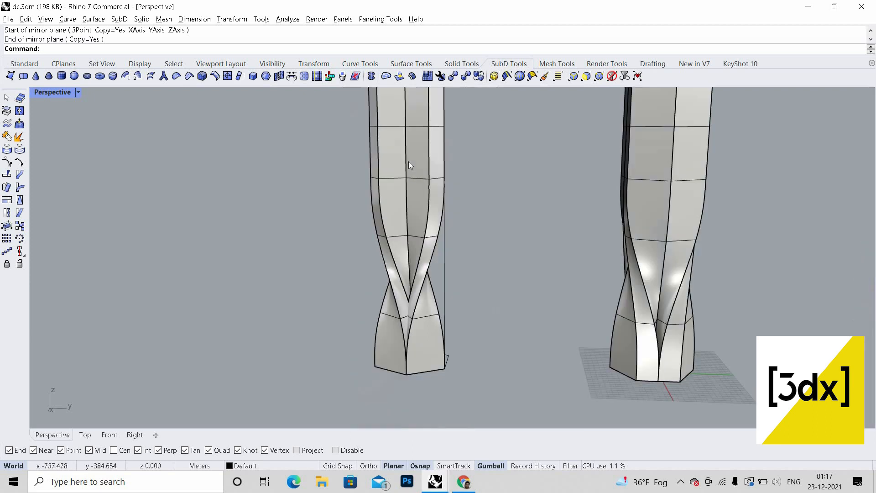
{"action": "scroll", "coordinate": [406, 182], "scroll_direction": "down", "scroll_amount": 4}
{"action": "scroll", "coordinate": [404, 183], "scroll_direction": "up", "scroll_amount": 6}
{"action": "scroll", "coordinate": [399, 323], "scroll_direction": "down", "scroll_amount": 4}
{"action": "scroll", "coordinate": [388, 351], "scroll_direction": "up", "scroll_amount": 4}
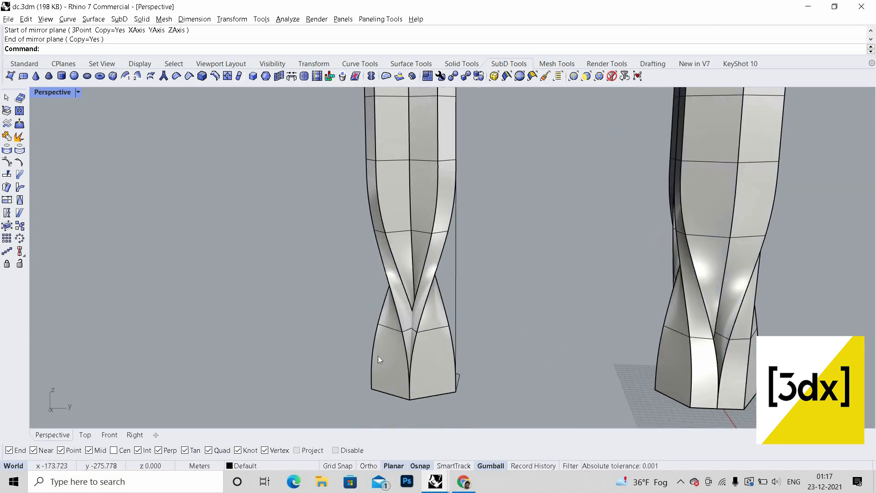
Step: Delete the mirrored copy of the twisted column
{"action": "scroll", "coordinate": [380, 356], "scroll_direction": "down", "scroll_amount": 1}
{"action": "left_click", "coordinate": [382, 357]}
{"action": "key", "text": "Delete"}
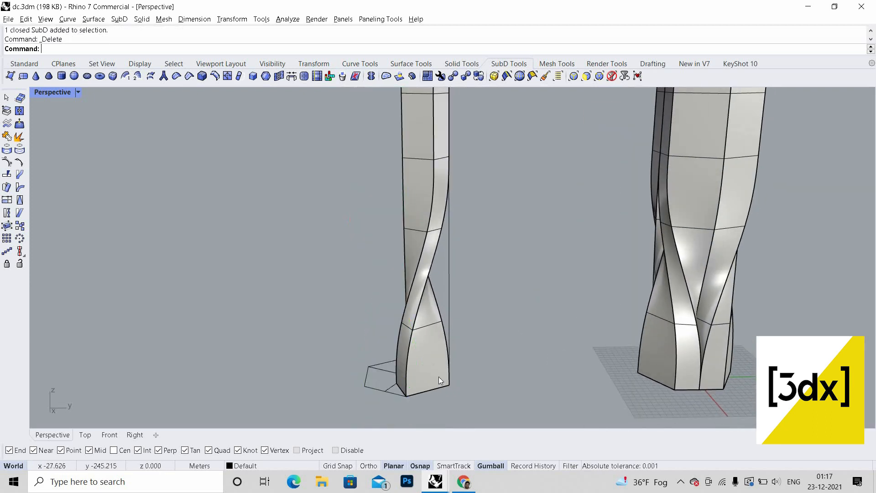
Step: Try to shift the lower box's outer vertical edge sideways with the gumball
{"action": "scroll", "coordinate": [439, 377], "scroll_direction": "up", "scroll_amount": 5}
{"action": "scroll", "coordinate": [524, 360], "scroll_direction": "up", "scroll_amount": 2}
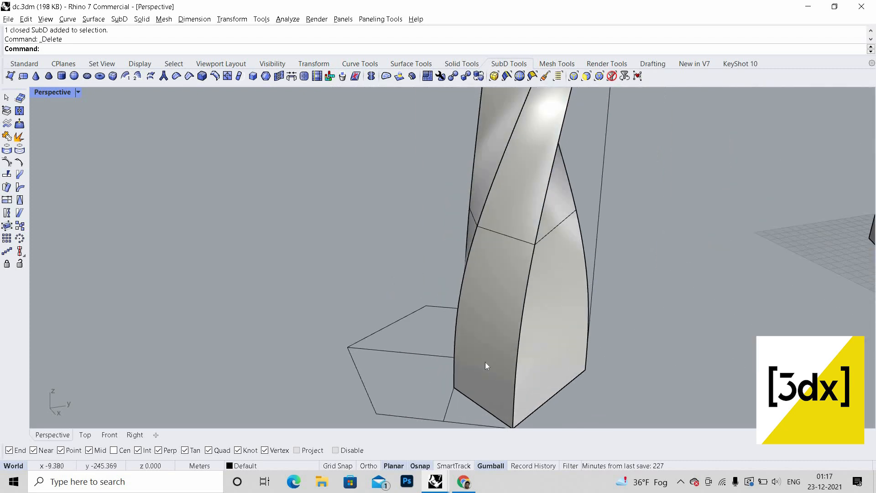
{"action": "scroll", "coordinate": [462, 353], "scroll_direction": "down", "scroll_amount": 4}
{"action": "left_click", "coordinate": [455, 383], "text": "ctrl+shift"}
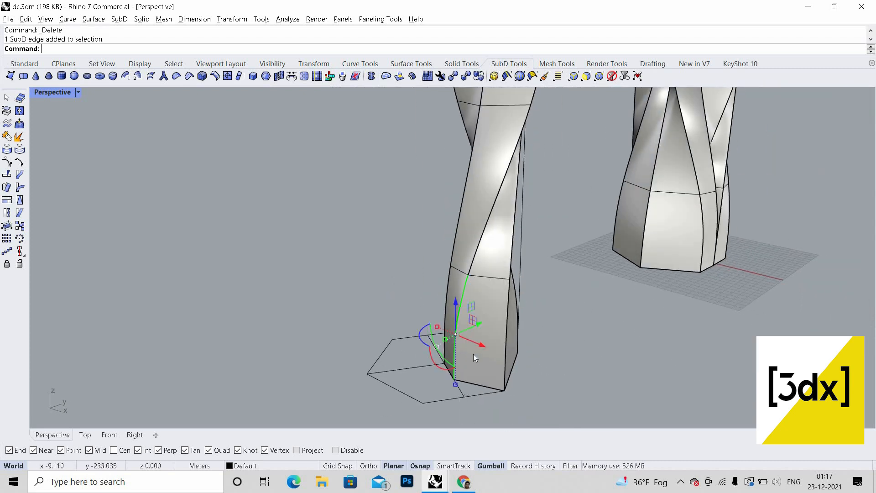
{"action": "scroll", "coordinate": [475, 328], "scroll_direction": "up", "scroll_amount": 2}
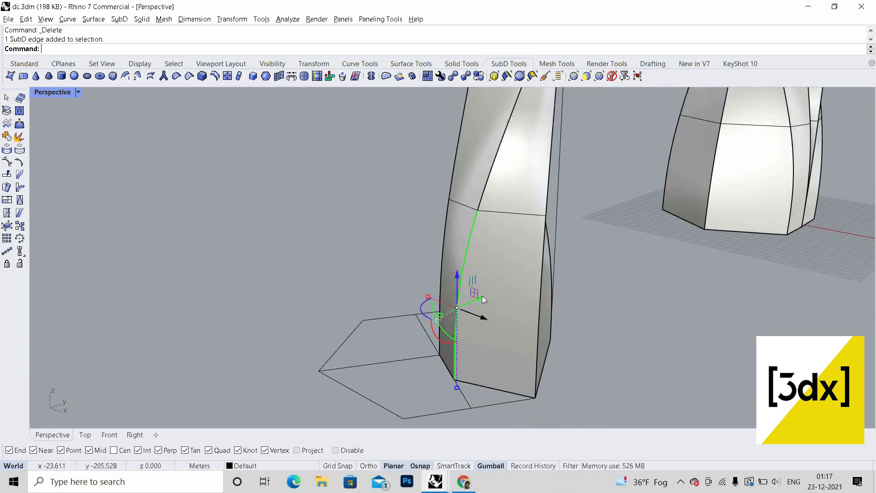
{"action": "left_click_drag", "start_coordinate": [488, 291], "coordinate": [490, 295]}
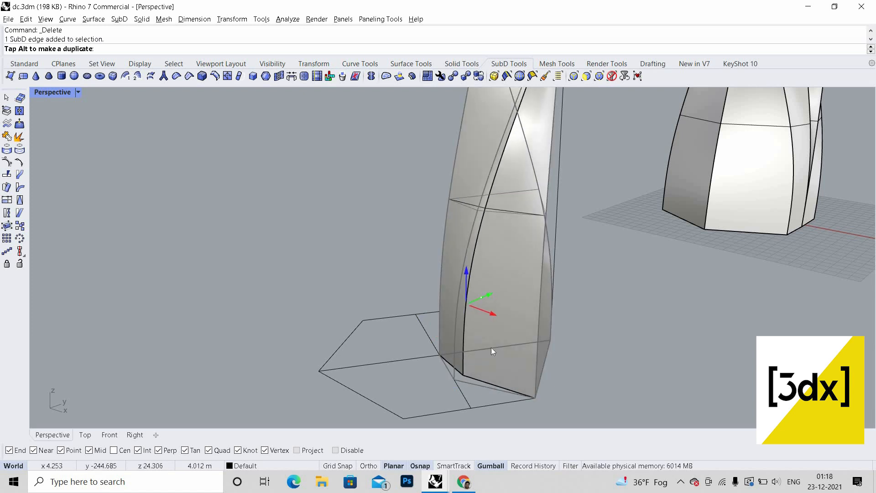
{"action": "left_click_drag", "start_coordinate": [491, 347], "coordinate": [472, 384]}
{"action": "key", "text": "ctrl+z"}
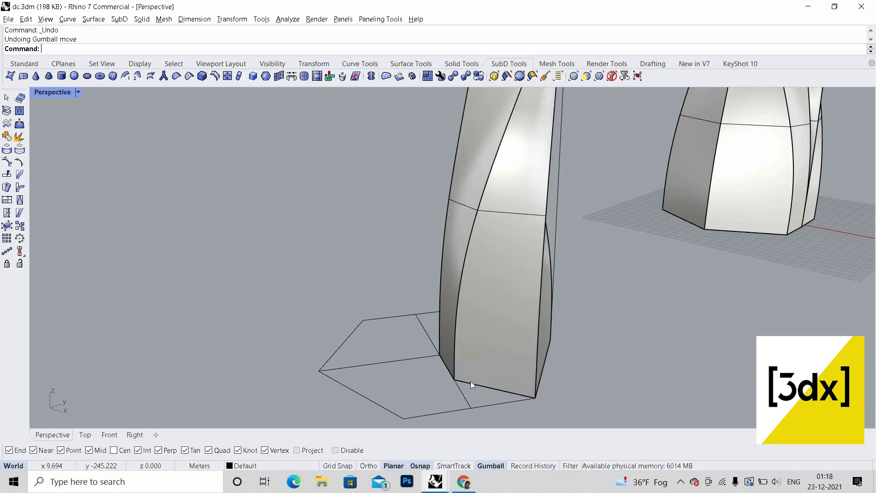
Step: Move the lower box's outer vertical edge from its bottom end inward, away from the base hexagon's midline
{"action": "left_click", "coordinate": [456, 324], "text": "ctrl+shift"}
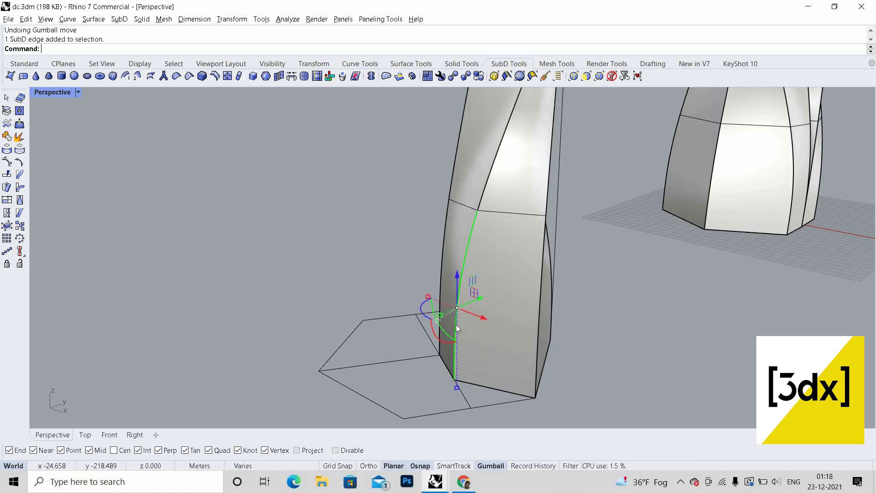
{"action": "key", "text": "Return"}
{"action": "left_click", "coordinate": [455, 379]}
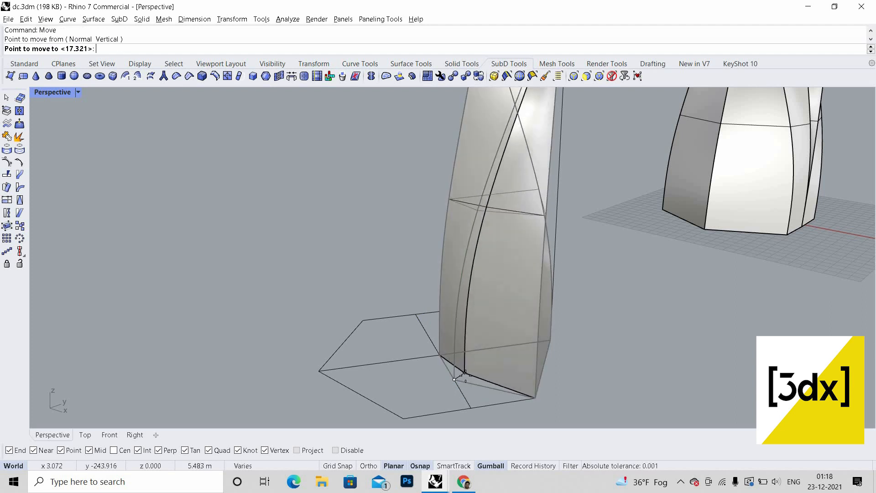
{"action": "scroll", "coordinate": [465, 375], "scroll_direction": "up", "scroll_amount": 3}
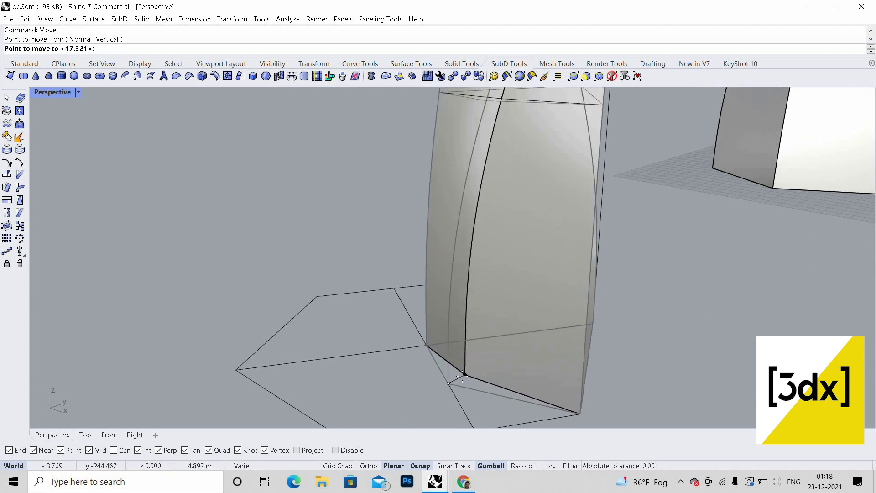
{"action": "left_click", "coordinate": [489, 353]}
Step: Mirror a copy of the reshaped column across the midline through the top hexagon's centre
{"action": "scroll", "coordinate": [491, 338], "scroll_direction": "down", "scroll_amount": 10}
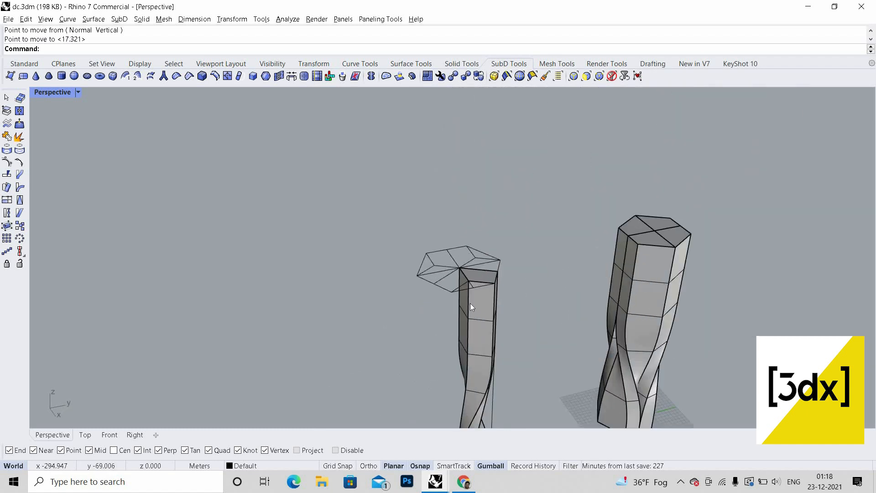
{"action": "left_click", "coordinate": [471, 307]}
{"action": "scroll", "coordinate": [475, 296], "scroll_direction": "up", "scroll_amount": 3}
{"action": "type", "text": "Mirror"}
{"action": "scroll", "coordinate": [433, 218], "scroll_direction": "up", "scroll_amount": 3}
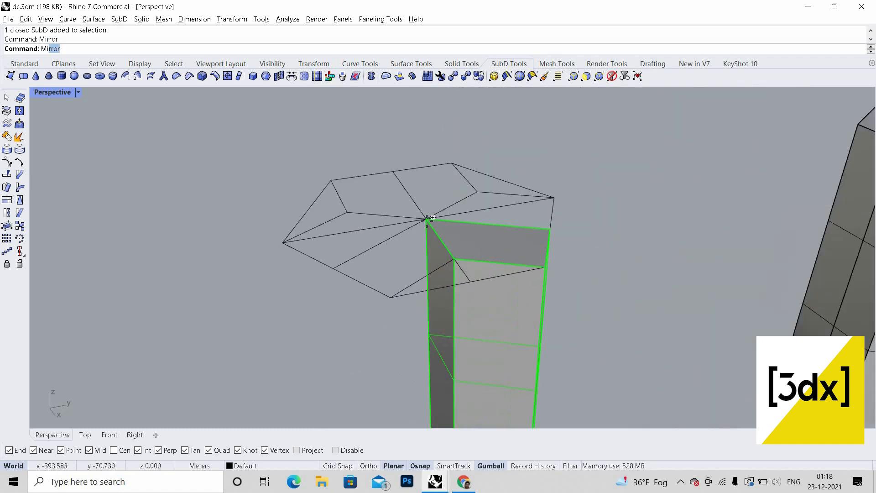
{"action": "key", "text": "Return"}
{"action": "left_click", "coordinate": [427, 220]}
{"action": "left_click", "coordinate": [423, 398]}
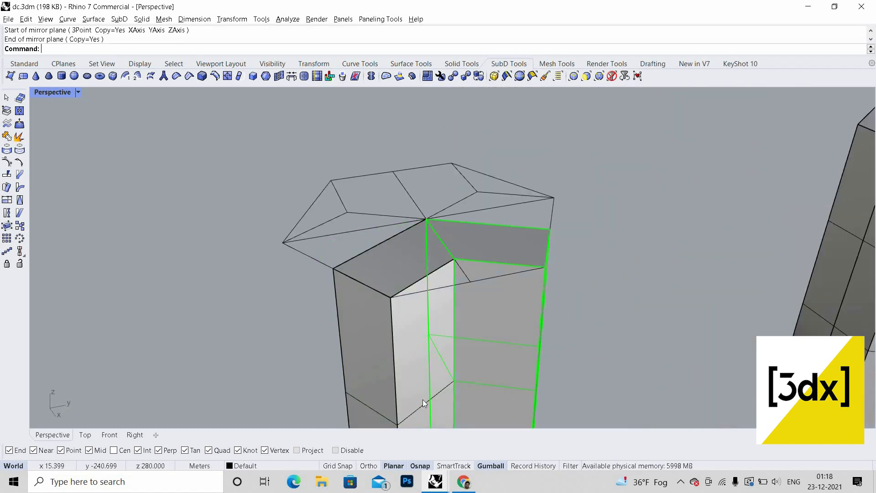
Step: Examine how the reshaped column and its mirrored copy overlap at the twist, beside the finished tower
{"action": "scroll", "coordinate": [414, 388], "scroll_direction": "down", "scroll_amount": 5}
{"action": "scroll", "coordinate": [397, 338], "scroll_direction": "up", "scroll_amount": 8}
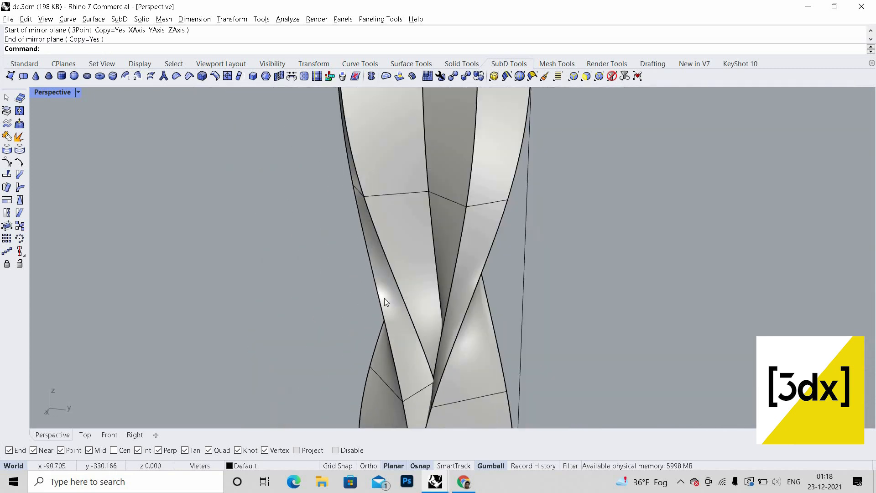
{"action": "scroll", "coordinate": [384, 298], "scroll_direction": "down", "scroll_amount": 8}
{"action": "right_click_drag", "start_coordinate": [385, 297], "coordinate": [399, 280]}
{"action": "scroll", "coordinate": [399, 280], "scroll_direction": "up", "scroll_amount": 5}
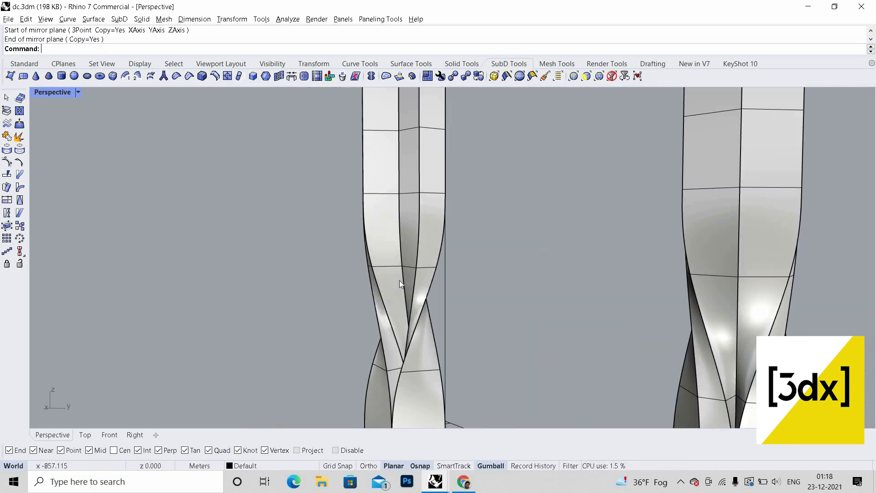
{"action": "scroll", "coordinate": [402, 361], "scroll_direction": "down", "scroll_amount": 6}
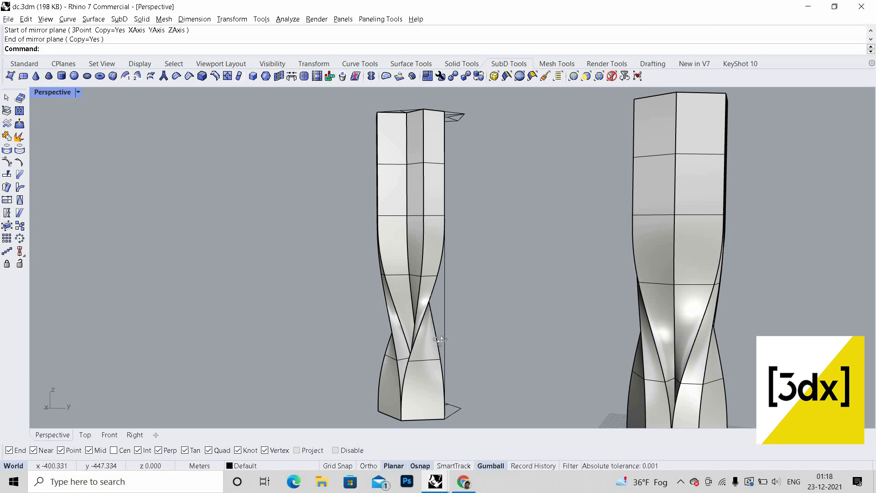
{"action": "right_click_drag", "start_coordinate": [441, 340], "coordinate": [434, 345]}
Step: Undo the last mirror, the edge move and the deletion of the earlier mirrored copy
{"action": "key", "text": "ctrl+z"}
{"action": "key", "text": "ctrl+z"}
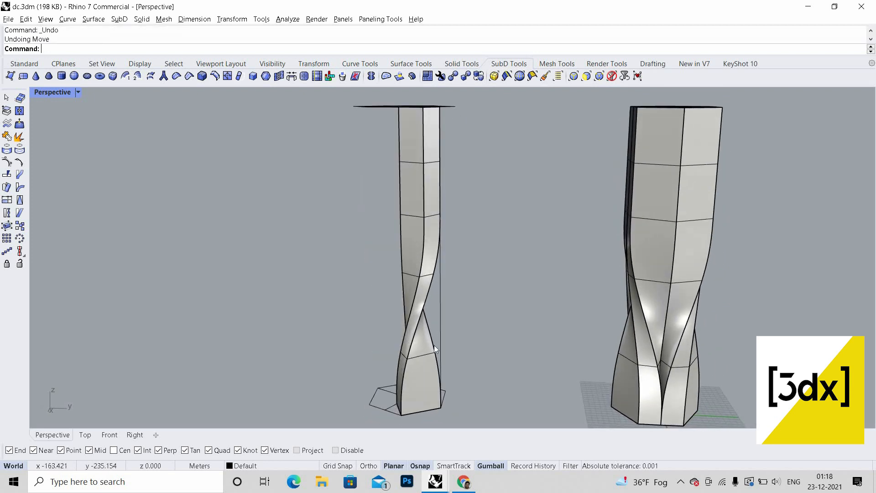
{"action": "key", "text": "ctrl+z"}
{"action": "left_click", "coordinate": [595, 328]}
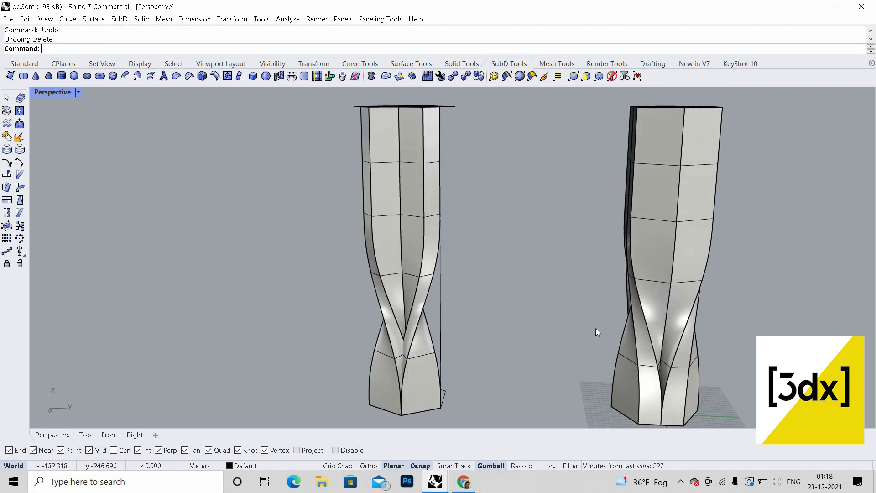
{"action": "scroll", "coordinate": [595, 328], "scroll_direction": "up", "scroll_amount": 4}
{"action": "right_click_drag", "start_coordinate": [596, 328], "coordinate": [560, 315]}
{"action": "scroll", "coordinate": [559, 315], "scroll_direction": "down", "scroll_amount": 6}
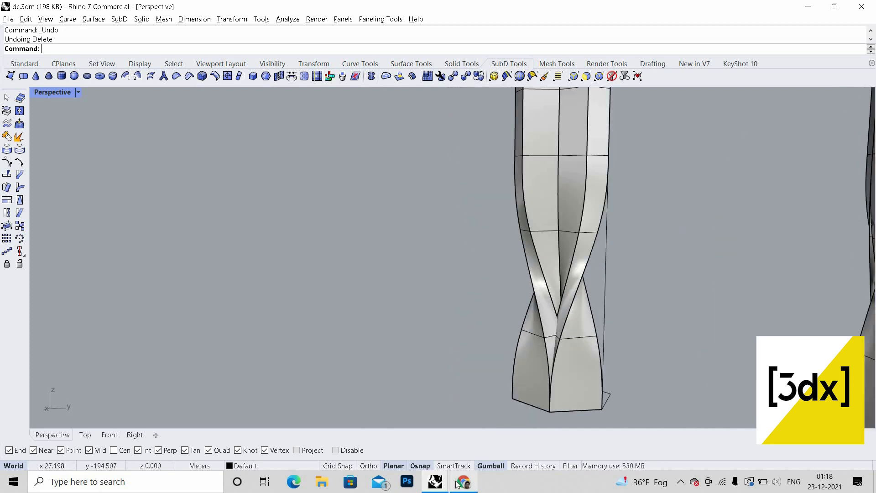
Step: Switch to Chrome, save the tower photo U6XuNI.png to Downloads and show it in its folder
{"action": "left_click", "coordinate": [458, 483]}
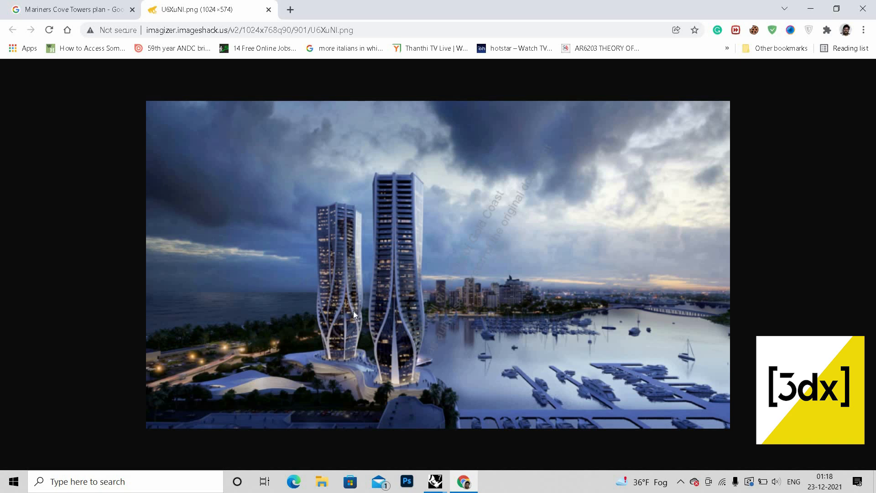
{"action": "right_click", "coordinate": [390, 334]}
{"action": "left_click", "coordinate": [381, 331]}
{"action": "left_click", "coordinate": [343, 256]}
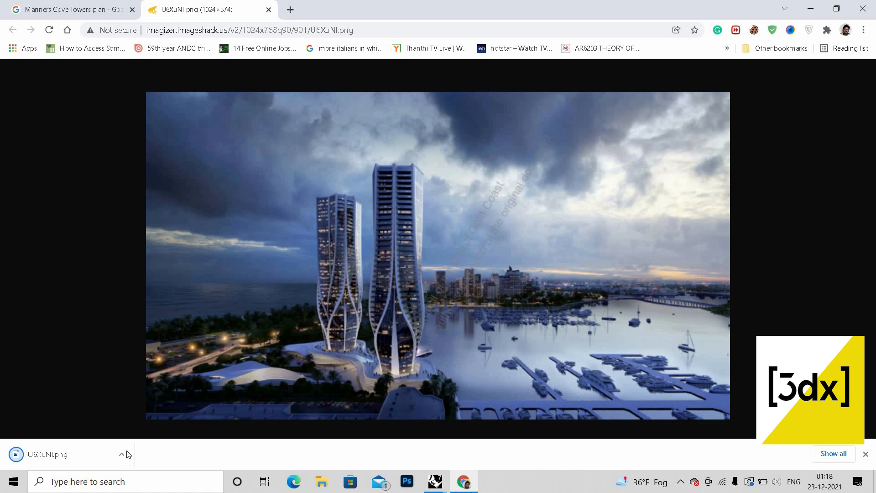
{"action": "left_click", "coordinate": [125, 453]}
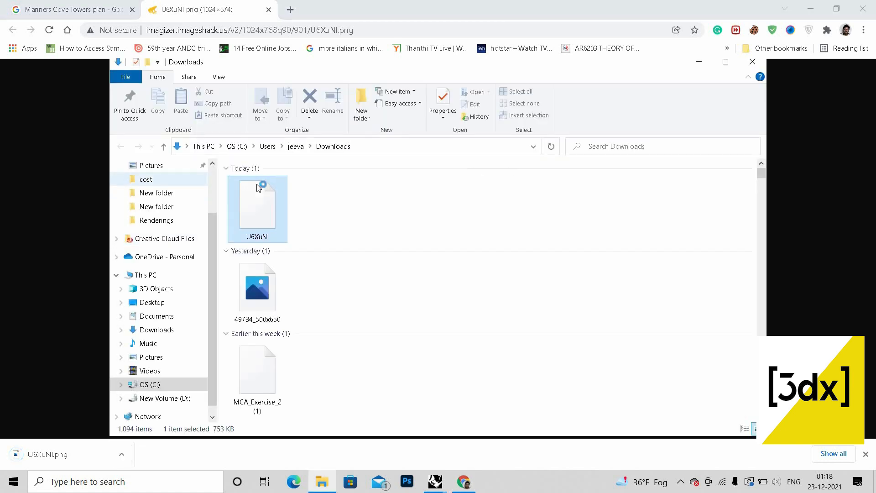
Step: Open the downloaded tower photo U6XuNI and examine the crossing ribs on the lower part of both towers
{"action": "double_click", "coordinate": [258, 188]}
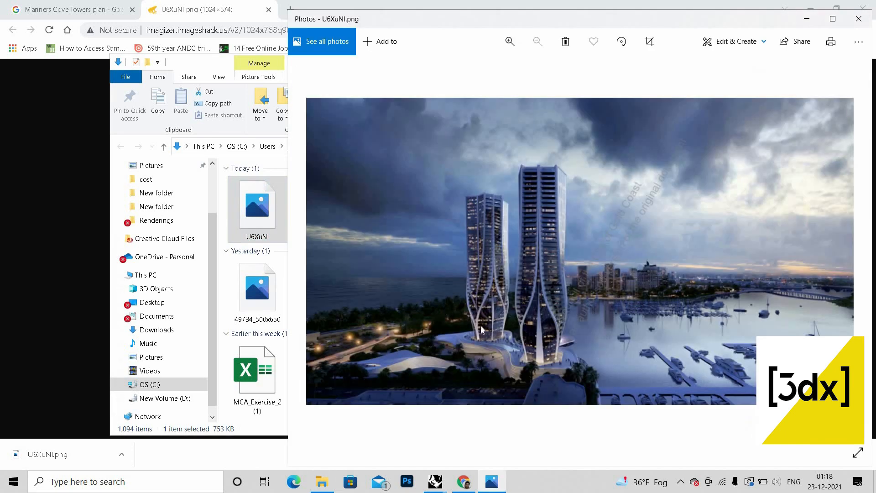
{"action": "scroll", "coordinate": [507, 270], "scroll_direction": "up", "scroll_amount": 5}
{"action": "scroll", "coordinate": [535, 297], "scroll_direction": "up", "scroll_amount": 3}
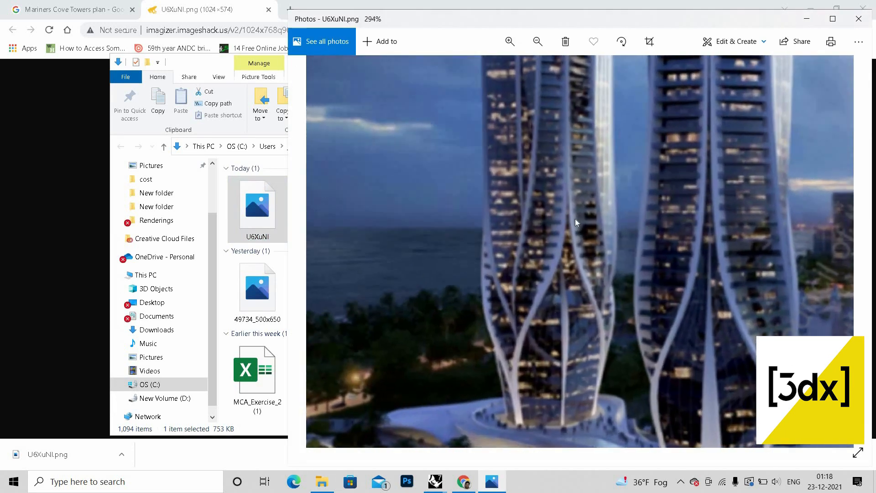
{"action": "scroll", "coordinate": [560, 111], "scroll_direction": "down", "scroll_amount": 4}
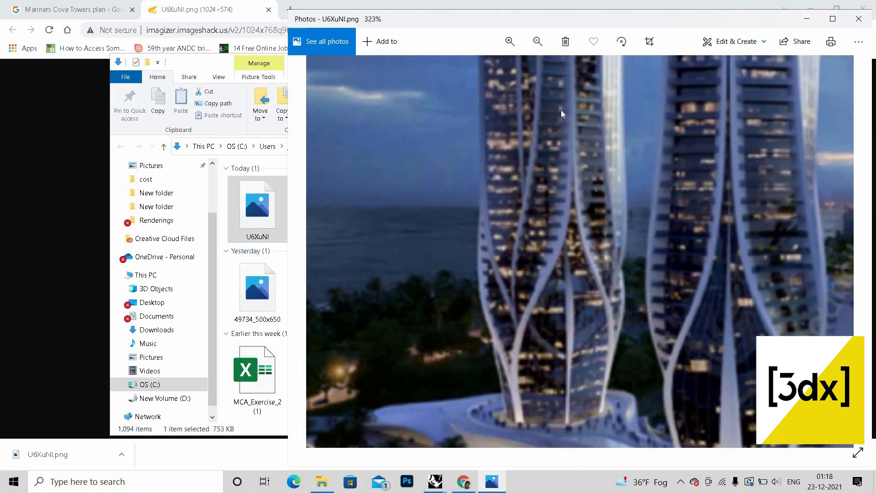
{"action": "scroll", "coordinate": [530, 278], "scroll_direction": "up", "scroll_amount": 1}
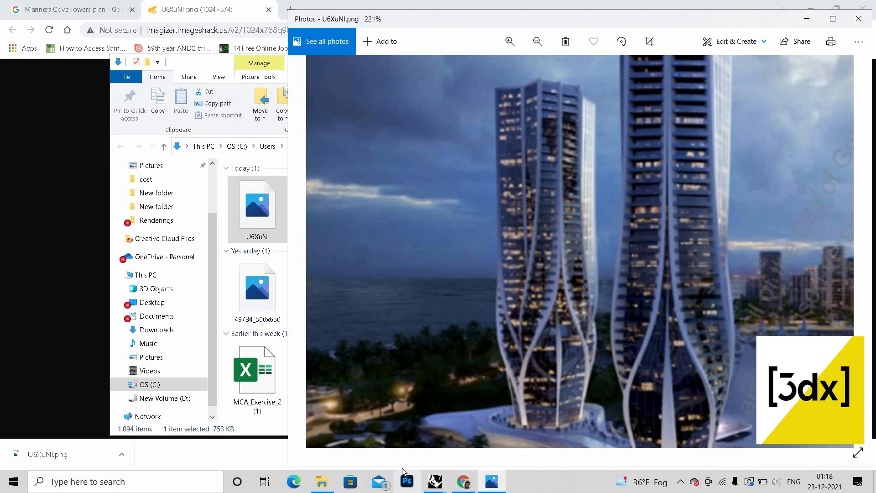
Step: Switch to Rhino and compare the mirrored column pair with the ribs in the tower photo
{"action": "left_click", "coordinate": [428, 483]}
{"action": "left_click", "coordinate": [403, 440]}
{"action": "scroll", "coordinate": [541, 283], "scroll_direction": "down", "scroll_amount": 4}
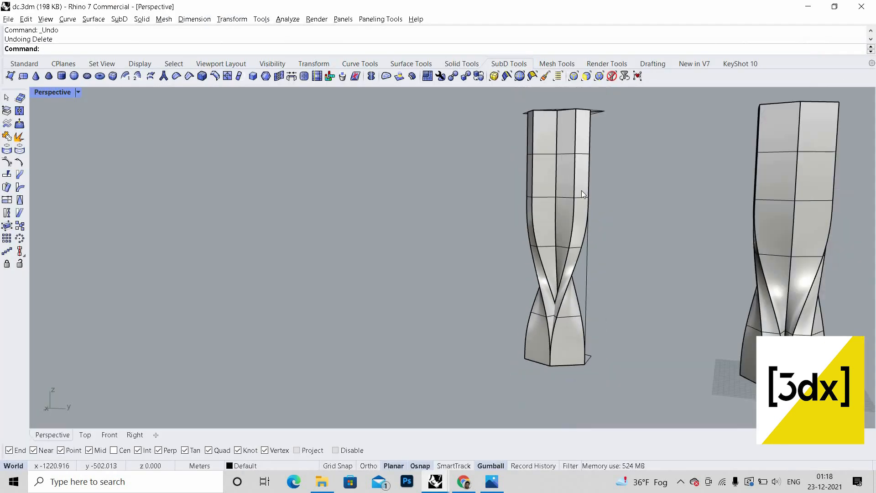
{"action": "scroll", "coordinate": [582, 191], "scroll_direction": "up", "scroll_amount": 4}
{"action": "scroll", "coordinate": [537, 319], "scroll_direction": "down", "scroll_amount": 4}
{"action": "scroll", "coordinate": [578, 187], "scroll_direction": "up", "scroll_amount": 4}
{"action": "scroll", "coordinate": [544, 297], "scroll_direction": "down", "scroll_amount": 4}
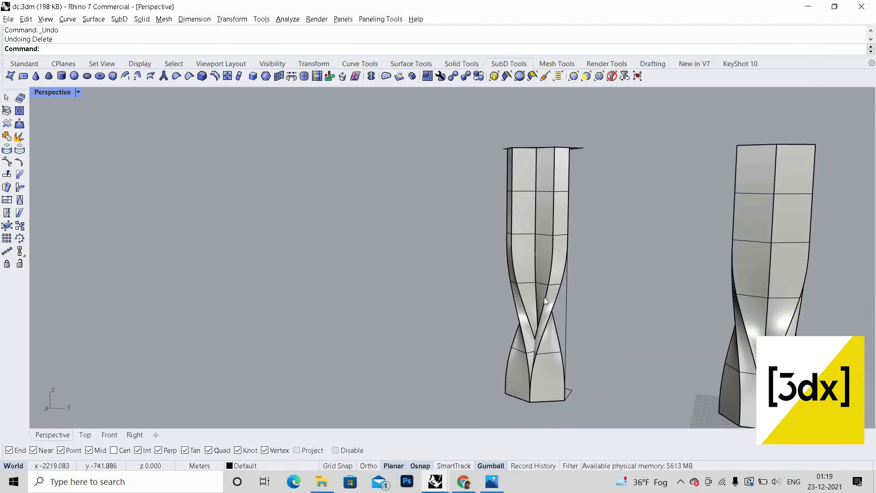
{"action": "scroll", "coordinate": [544, 274], "scroll_direction": "up", "scroll_amount": 4}
{"action": "left_click", "coordinate": [493, 483]}
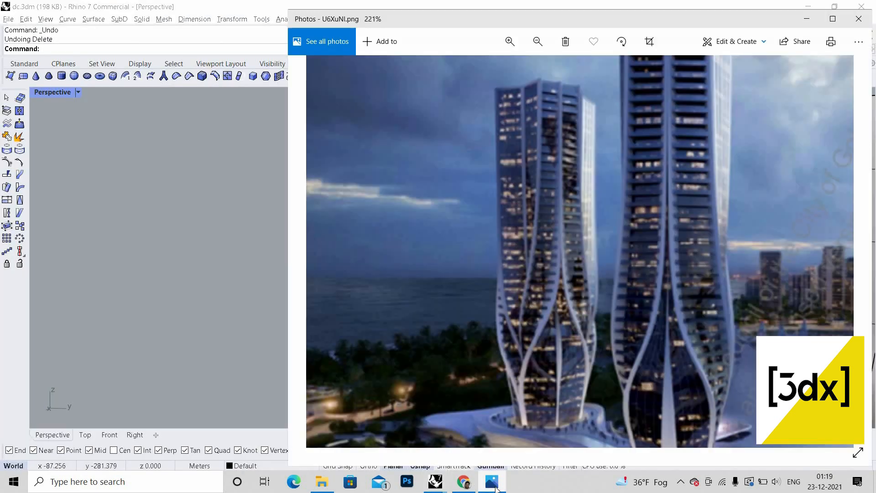
{"action": "left_click", "coordinate": [495, 486]}
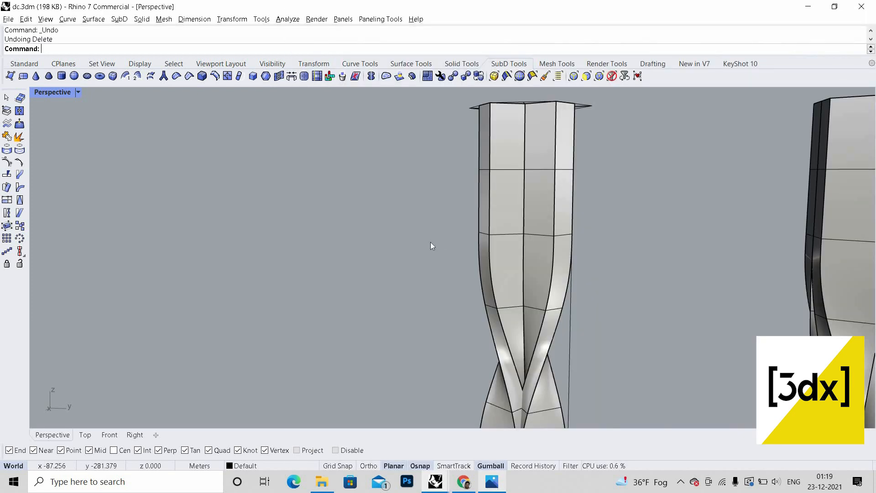
Step: Undo the last mirror of the twisted column, compare the single column with the finished tower, and redo the mirror
{"action": "scroll", "coordinate": [481, 297], "scroll_direction": "down", "scroll_amount": 4}
{"action": "right_click_drag", "start_coordinate": [481, 297], "coordinate": [536, 379]}
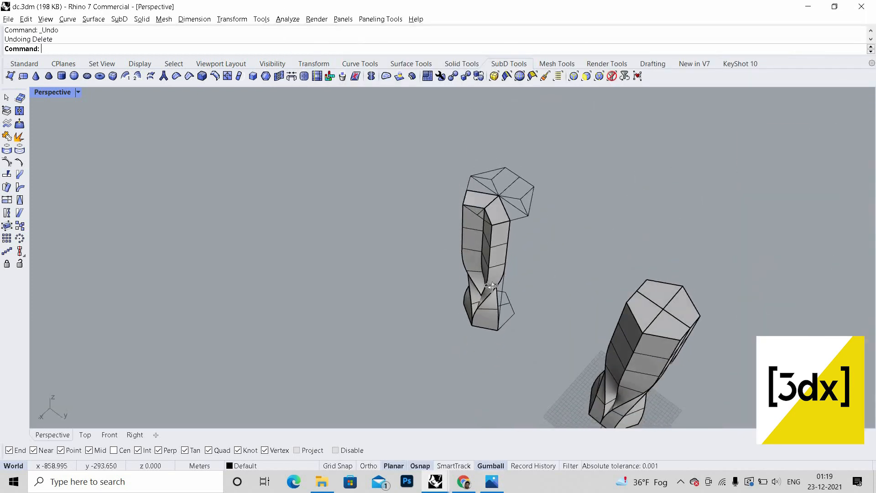
{"action": "scroll", "coordinate": [510, 270], "scroll_direction": "down", "scroll_amount": 4}
{"action": "right_click_drag", "start_coordinate": [510, 269], "coordinate": [524, 272]}
{"action": "scroll", "coordinate": [527, 267], "scroll_direction": "up", "scroll_amount": 2}
{"action": "key", "text": "ctrl+z"}
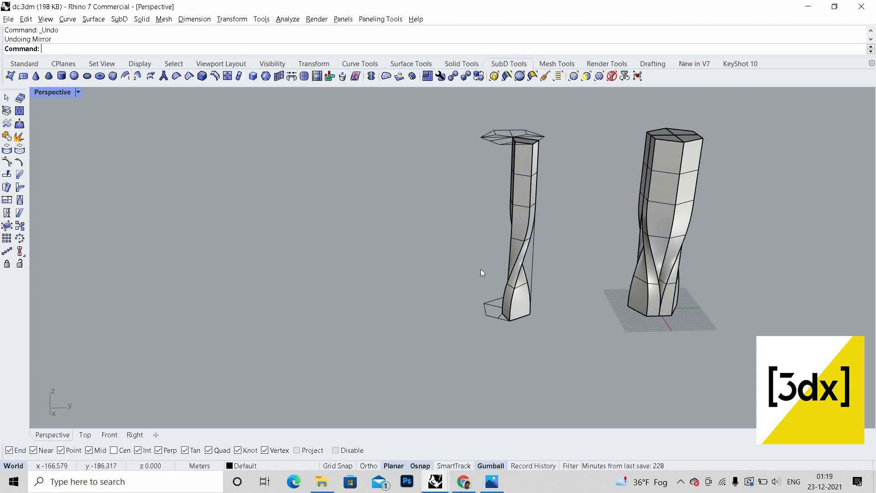
{"action": "scroll", "coordinate": [607, 293], "scroll_direction": "up", "scroll_amount": 5}
{"action": "scroll", "coordinate": [608, 293], "scroll_direction": "down", "scroll_amount": 5}
{"action": "key", "text": "ctrl+y"}
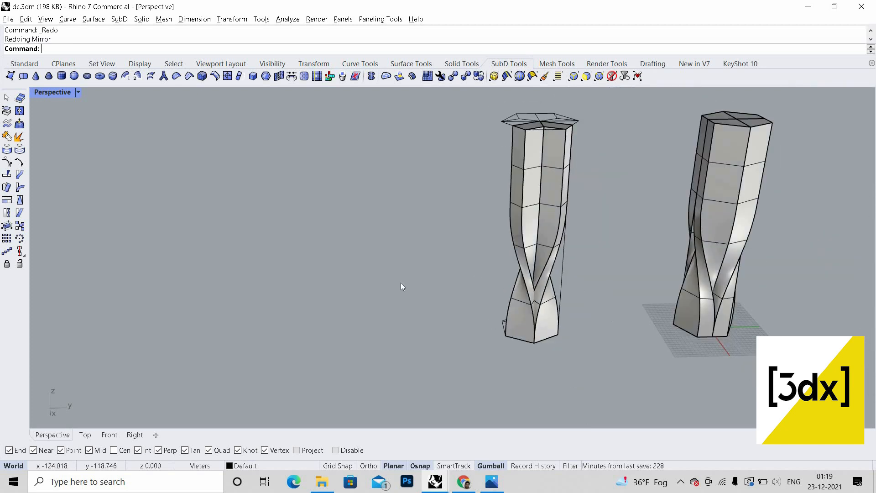
{"action": "scroll", "coordinate": [469, 309], "scroll_direction": "up", "scroll_amount": 3}
{"action": "scroll", "coordinate": [478, 295], "scroll_direction": "down", "scroll_amount": 4}
{"action": "right_click_drag", "start_coordinate": [477, 296], "coordinate": [481, 213]}
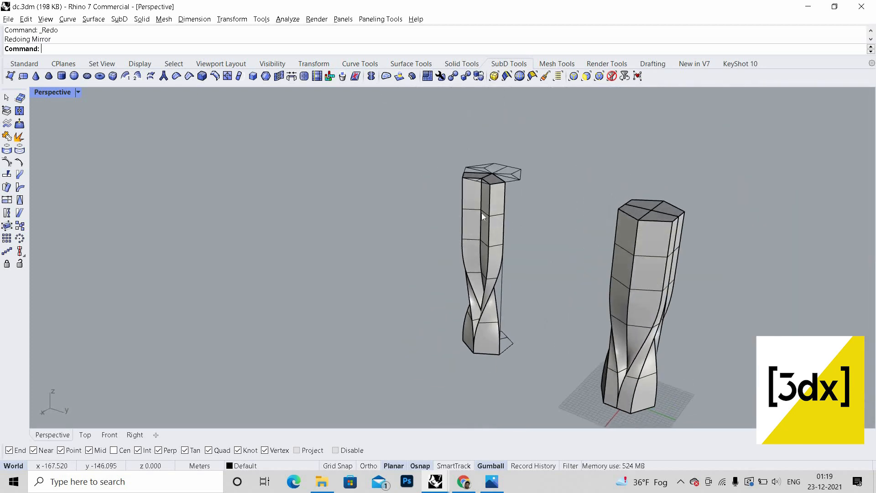
Step: Mirror a copy of the second twisted column across its outer side, along a line through the top hexagon's centre
{"action": "scroll", "coordinate": [520, 187], "scroll_direction": "up", "scroll_amount": 3}
{"action": "left_click", "coordinate": [530, 170]}
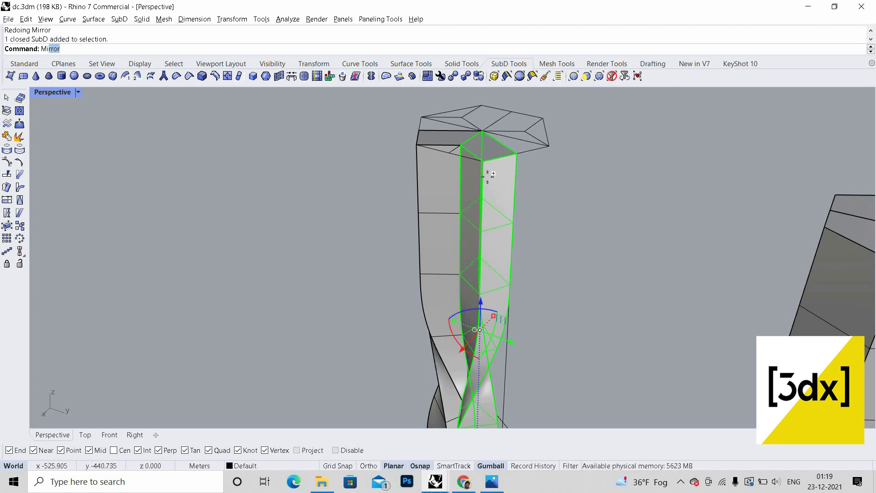
{"action": "scroll", "coordinate": [492, 165], "scroll_direction": "up", "scroll_amount": 5}
{"action": "key", "text": "Return"}
{"action": "left_click", "coordinate": [487, 166]}
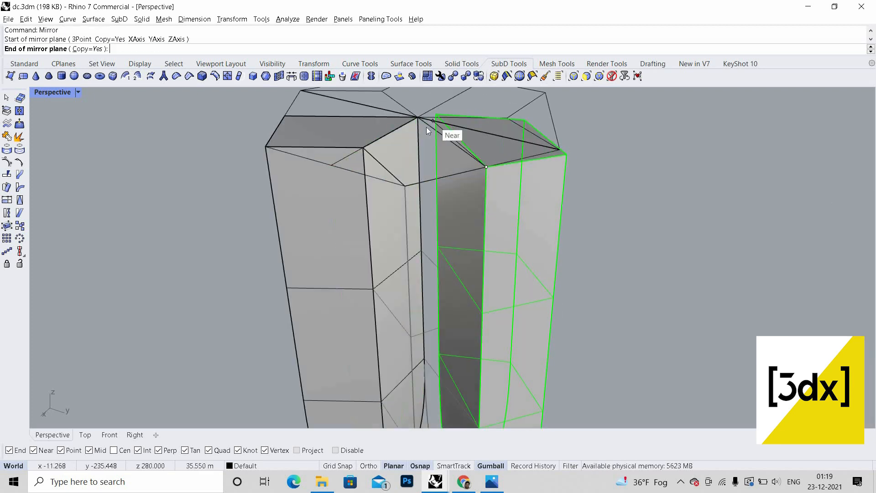
{"action": "left_click", "coordinate": [488, 264]}
Step: Delete the twisted column on the far side of the middle one, keeping the newly mirrored pair
{"action": "scroll", "coordinate": [481, 268], "scroll_direction": "down", "scroll_amount": 4}
{"action": "left_click", "coordinate": [480, 268]}
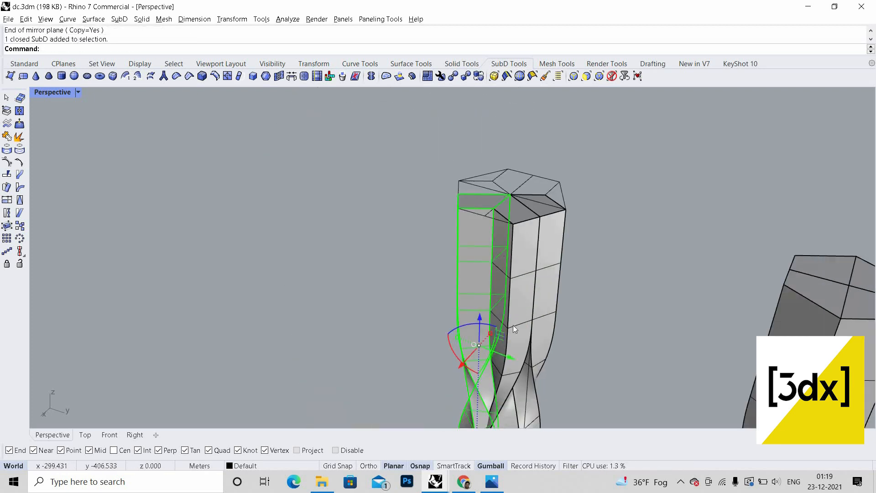
{"action": "key", "text": "Delete"}
{"action": "scroll", "coordinate": [514, 335], "scroll_direction": "down", "scroll_amount": 4}
Step: Polar array the two adjoining columns around the top hexagon's centre with 3 items over 360 degrees
{"action": "scroll", "coordinate": [513, 333], "scroll_direction": "up", "scroll_amount": 6}
{"action": "left_click", "coordinate": [530, 252]}
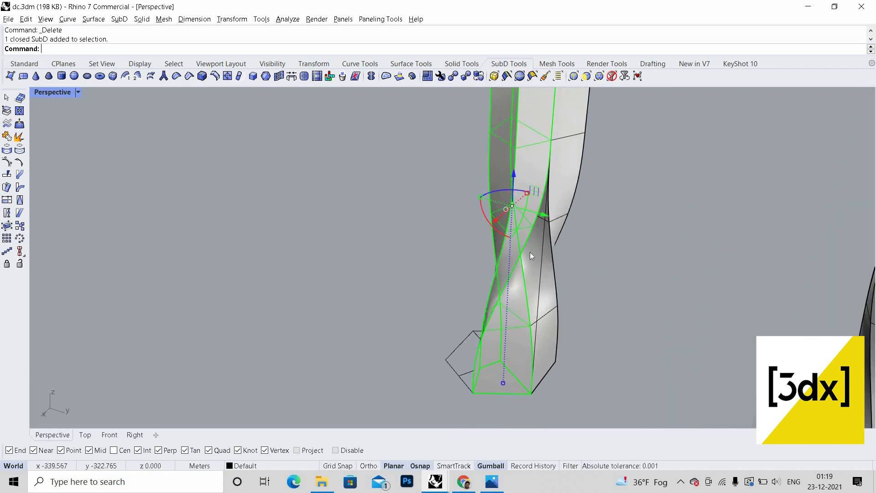
{"action": "left_click", "coordinate": [530, 252]}
{"action": "scroll", "coordinate": [535, 192], "scroll_direction": "down", "scroll_amount": 4}
{"action": "scroll", "coordinate": [534, 192], "scroll_direction": "up", "scroll_amount": 5}
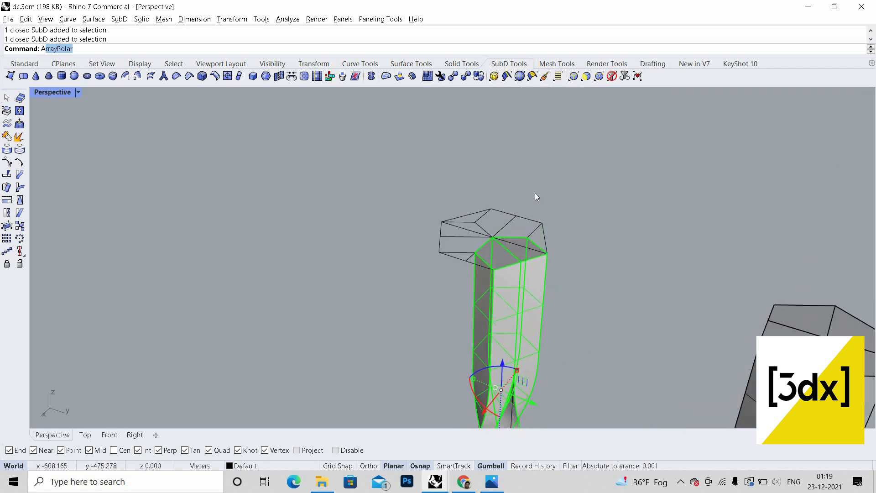
{"action": "key", "text": "Return"}
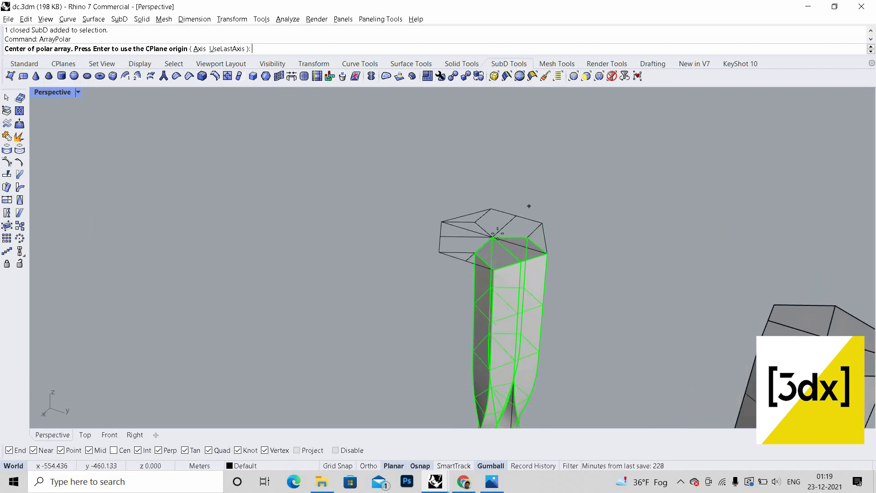
{"action": "left_click", "coordinate": [492, 237]}
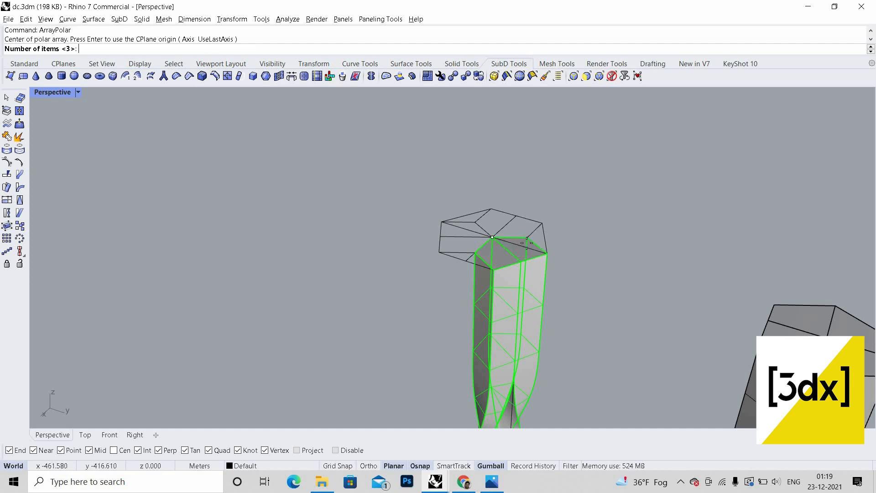
{"action": "key", "text": "Return"}
{"action": "left_click", "coordinate": [528, 237]}
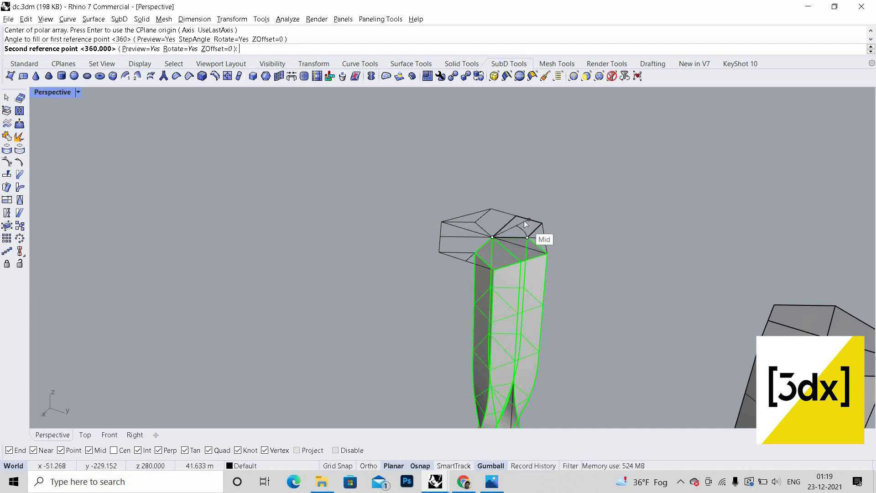
{"action": "key", "text": "Return"}
{"action": "key", "text": "Return"}
{"action": "scroll", "coordinate": [534, 318], "scroll_direction": "down", "scroll_amount": 3}
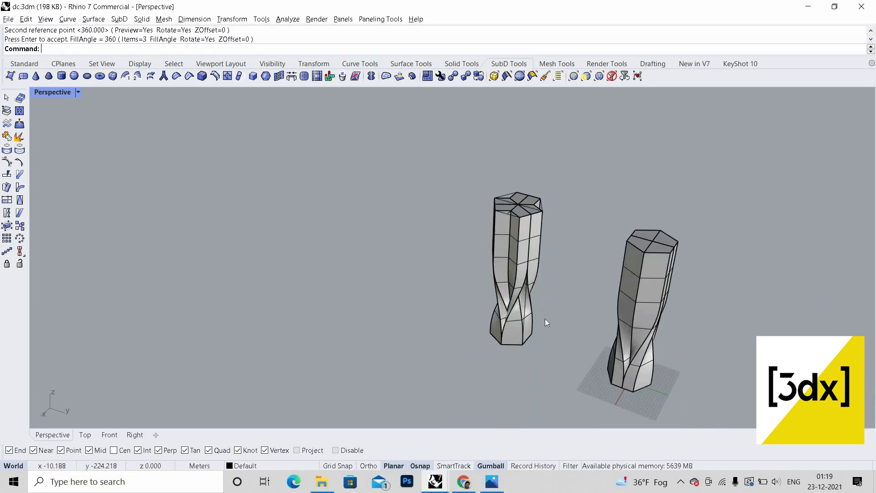
Step: Examine the arrayed tower from all sides, including its crossings and base, beside the finished tower
{"action": "right_click_drag", "start_coordinate": [545, 318], "coordinate": [511, 250]}
{"action": "scroll", "coordinate": [503, 292], "scroll_direction": "up", "scroll_amount": 6}
{"action": "scroll", "coordinate": [504, 287], "scroll_direction": "down", "scroll_amount": 3}
{"action": "scroll", "coordinate": [564, 267], "scroll_direction": "up", "scroll_amount": 4}
{"action": "scroll", "coordinate": [564, 267], "scroll_direction": "down", "scroll_amount": 3}
{"action": "scroll", "coordinate": [546, 292], "scroll_direction": "up", "scroll_amount": 3}
{"action": "scroll", "coordinate": [592, 296], "scroll_direction": "down", "scroll_amount": 5}
{"action": "right_click_drag", "start_coordinate": [592, 297], "coordinate": [587, 223]}
{"action": "scroll", "coordinate": [593, 316], "scroll_direction": "up", "scroll_amount": 4}
{"action": "scroll", "coordinate": [559, 211], "scroll_direction": "down", "scroll_amount": 3}
{"action": "scroll", "coordinate": [541, 236], "scroll_direction": "down", "scroll_amount": 4}
{"action": "scroll", "coordinate": [560, 319], "scroll_direction": "up", "scroll_amount": 5}
{"action": "scroll", "coordinate": [582, 236], "scroll_direction": "down", "scroll_amount": 2}
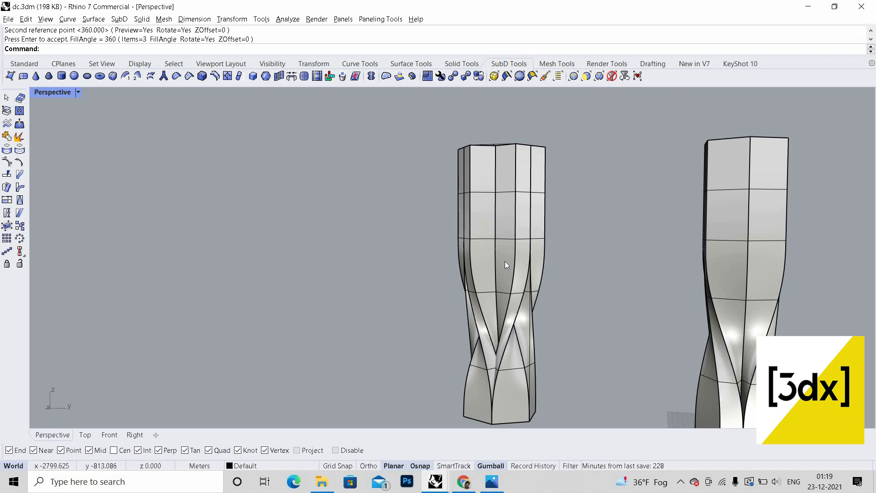
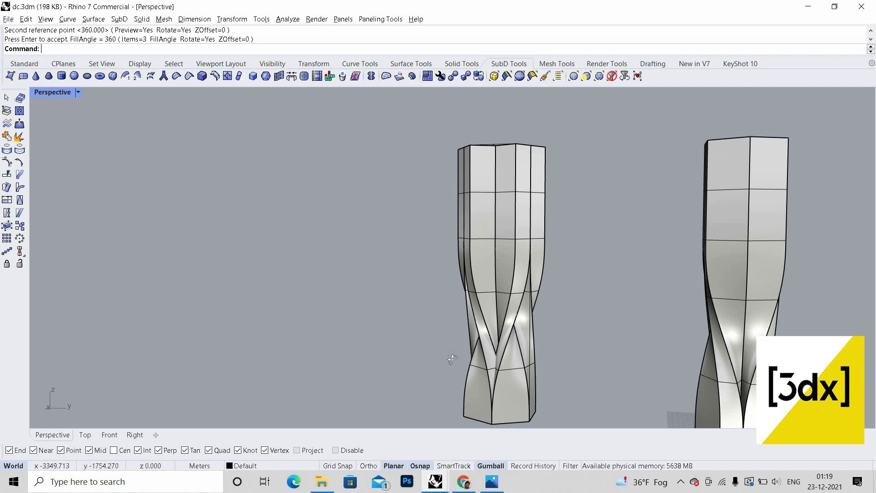
{"action": "scroll", "coordinate": [495, 210], "scroll_direction": "down", "scroll_amount": 3}
{"action": "right_click_drag", "start_coordinate": [495, 208], "coordinate": [480, 296]}
{"action": "scroll", "coordinate": [536, 251], "scroll_direction": "up", "scroll_amount": 6}
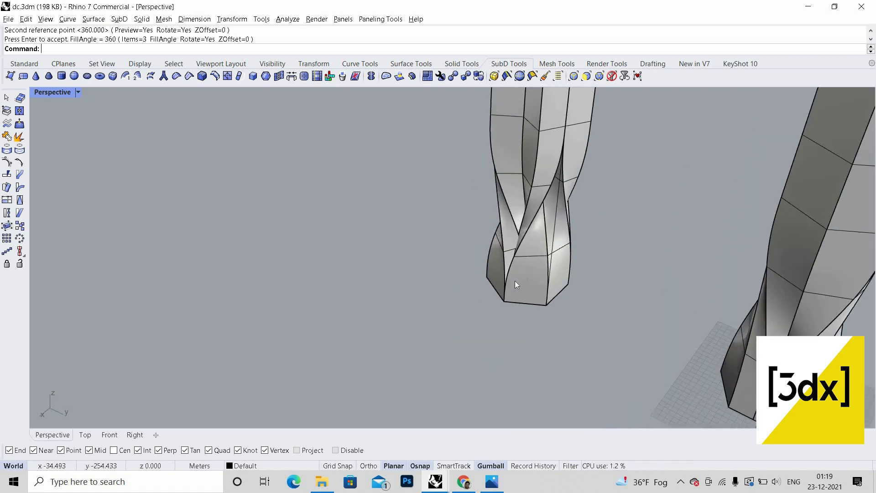
{"action": "scroll", "coordinate": [522, 236], "scroll_direction": "down", "scroll_amount": 5}
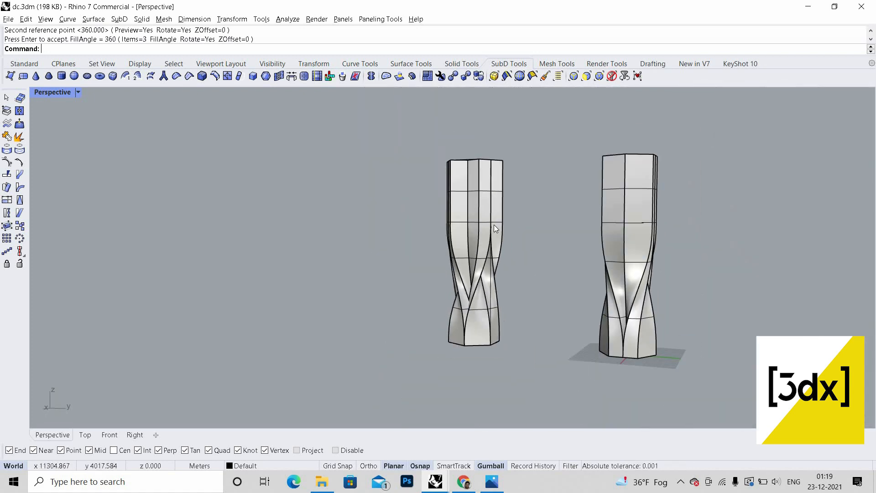
Step: Compare the arrayed tower's overall form with the tower photo, inspecting the model from another side
{"action": "left_click", "coordinate": [499, 489]}
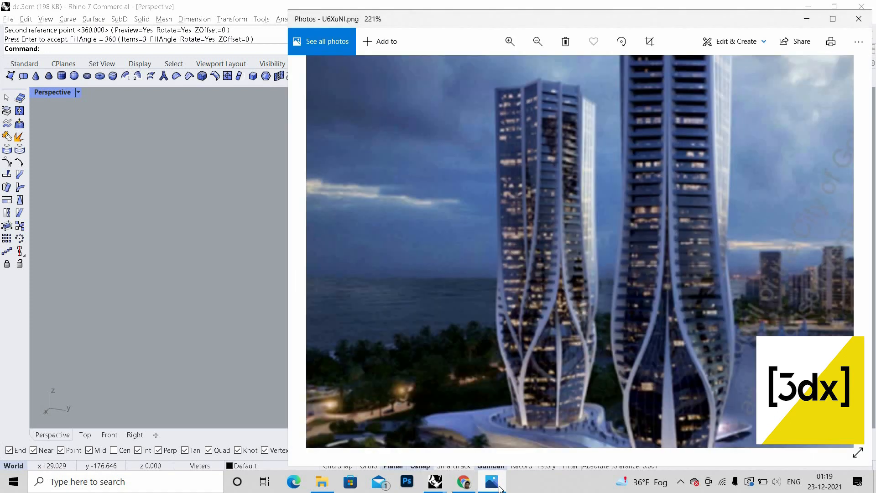
{"action": "left_click", "coordinate": [500, 488]}
{"action": "left_click", "coordinate": [492, 482]}
{"action": "key", "text": "alt+Tab"}
{"action": "right_click_drag", "start_coordinate": [368, 168], "coordinate": [407, 259]}
{"action": "scroll", "coordinate": [406, 259], "scroll_direction": "up", "scroll_amount": 8}
{"action": "scroll", "coordinate": [407, 259], "scroll_direction": "down", "scroll_amount": 6}
{"action": "right_click_drag", "start_coordinate": [439, 327], "coordinate": [542, 261]}
{"action": "scroll", "coordinate": [541, 261], "scroll_direction": "down", "scroll_amount": 5}
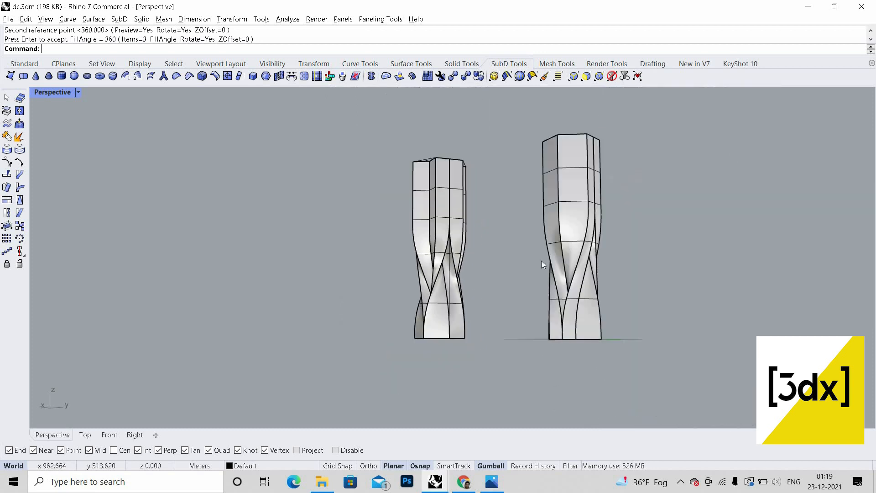
{"action": "scroll", "coordinate": [439, 324], "scroll_direction": "up", "scroll_amount": 6}
{"action": "scroll", "coordinate": [620, 276], "scroll_direction": "down", "scroll_amount": 4}
{"action": "scroll", "coordinate": [500, 238], "scroll_direction": "up", "scroll_amount": 7}
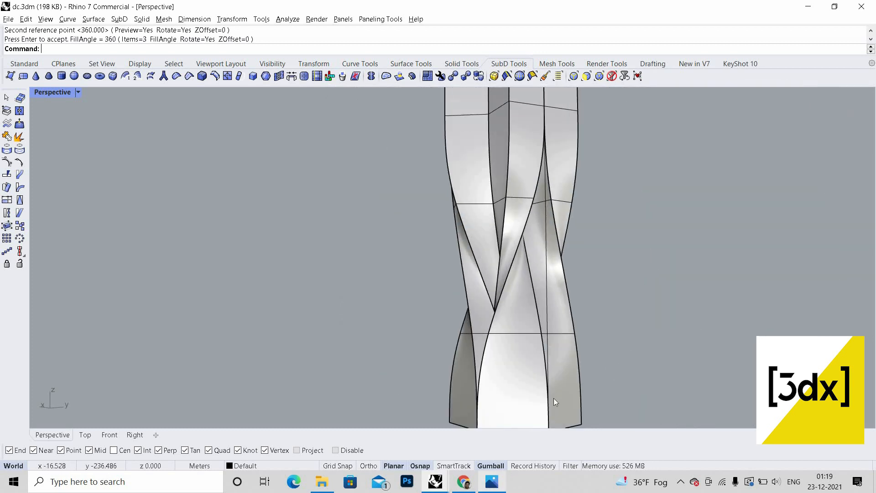
Step: Check the arrayed tower's crossing edges above the base against the ribs in the photo
{"action": "key", "text": "alt+Tab"}
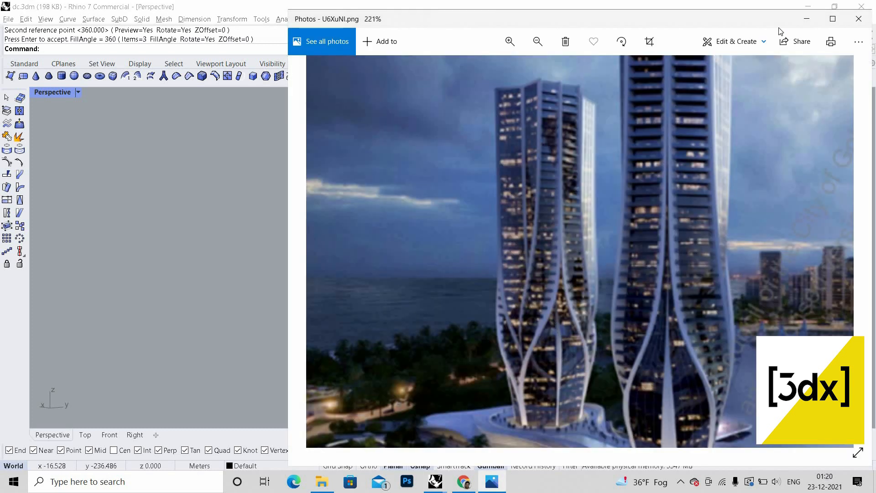
{"action": "key", "text": "alt+Tab"}
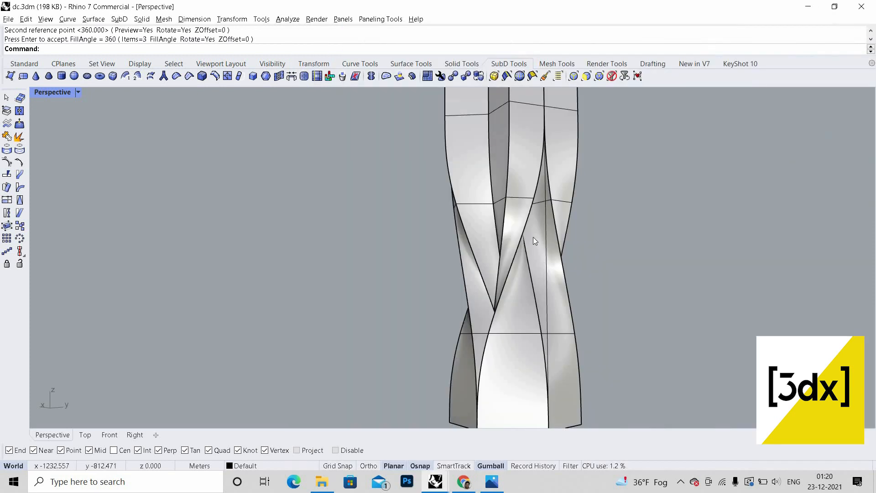
{"action": "scroll", "coordinate": [485, 238], "scroll_direction": "down", "scroll_amount": 5}
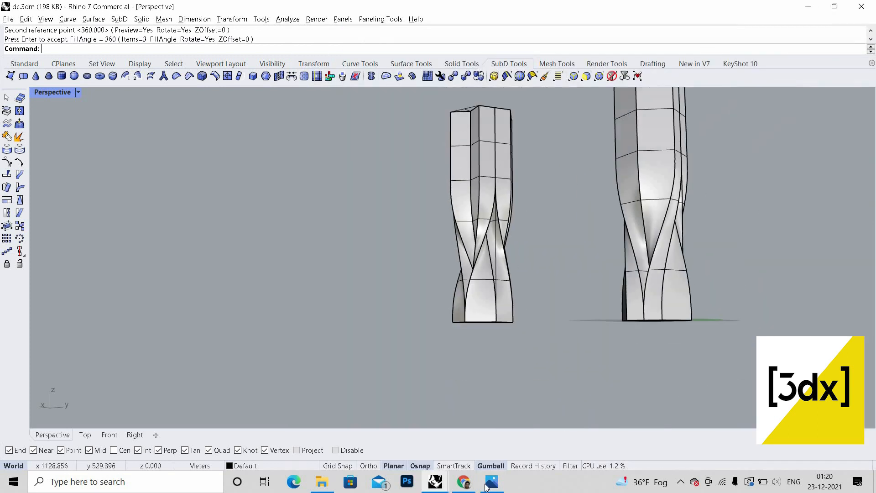
{"action": "key", "text": "alt+Tab"}
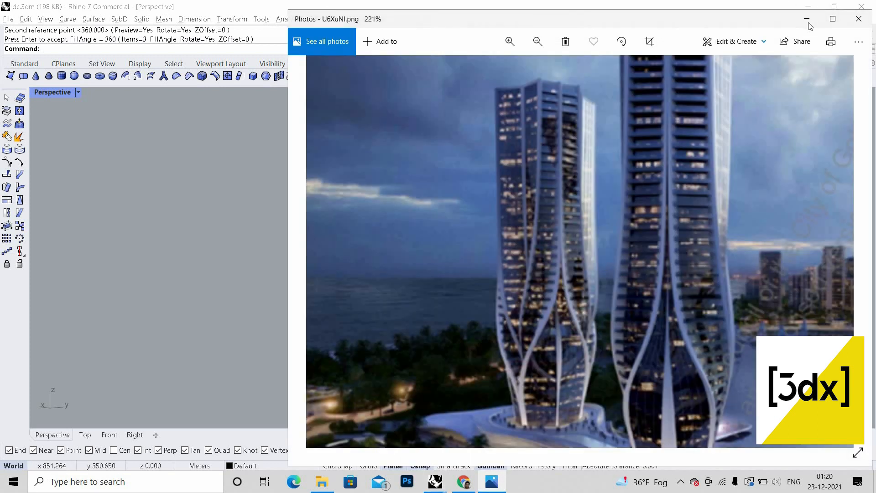
{"action": "key", "text": "alt+Tab"}
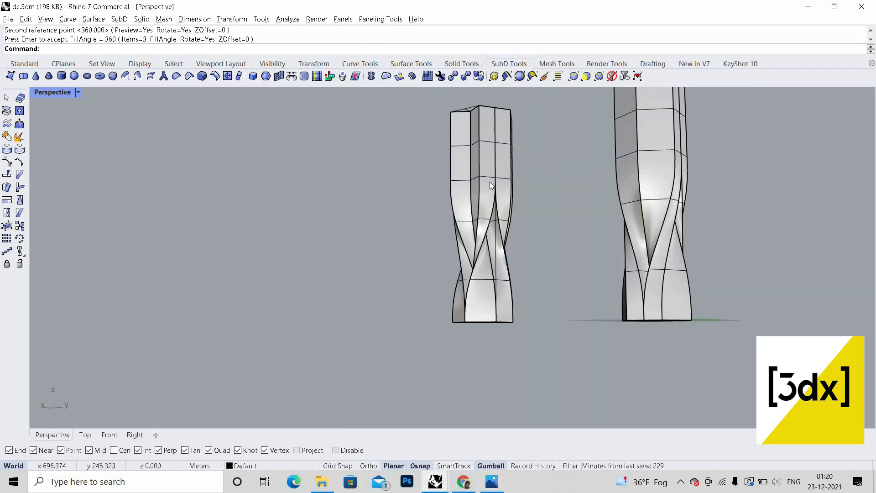
{"action": "scroll", "coordinate": [490, 181], "scroll_direction": "up", "scroll_amount": 5}
{"action": "key", "text": "alt+Tab"}
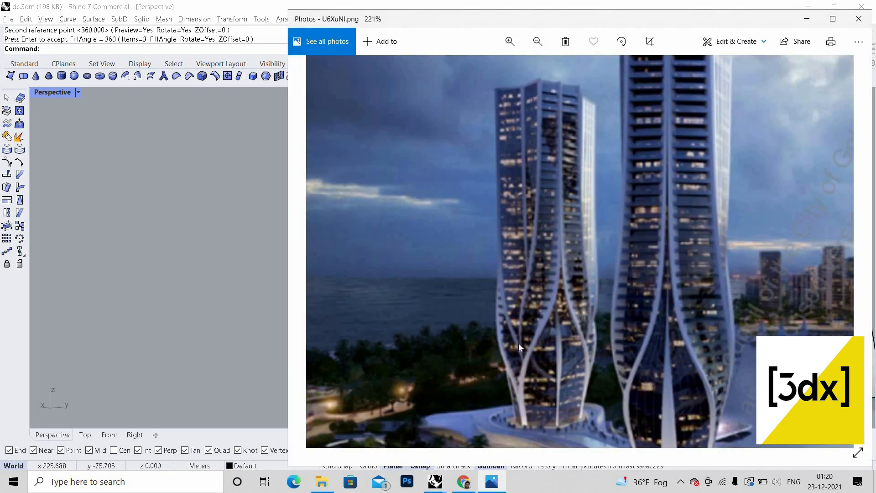
{"action": "key", "text": "alt+Tab"}
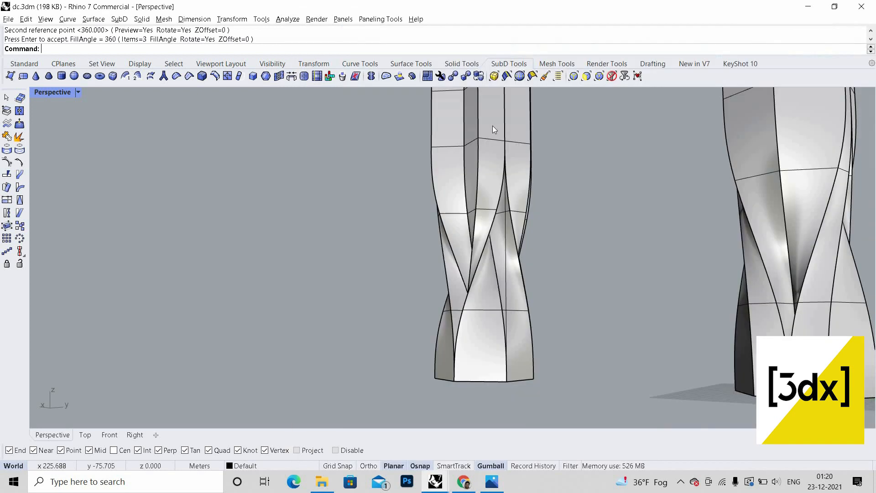
Step: Compare the arrayed tower's proportions and crossing ribs with the tower photo, then examine its top and base
{"action": "scroll", "coordinate": [465, 423], "scroll_direction": "down", "scroll_amount": 2}
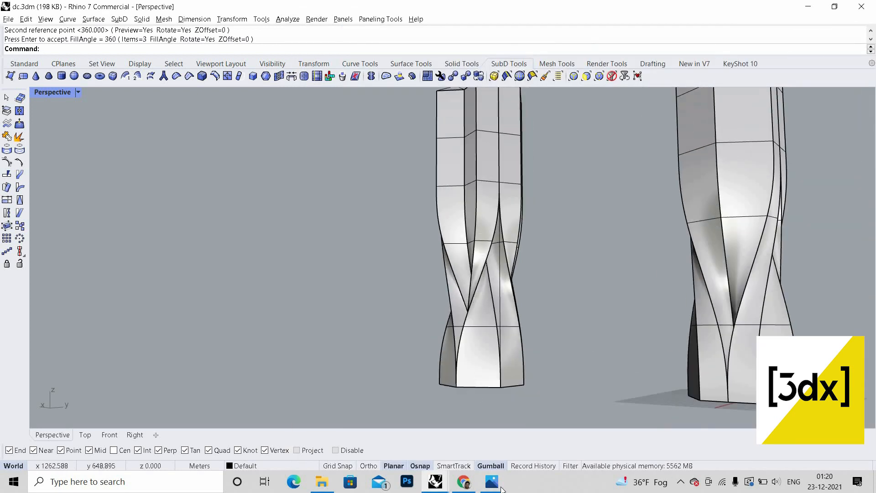
{"action": "key", "text": "alt+Tab"}
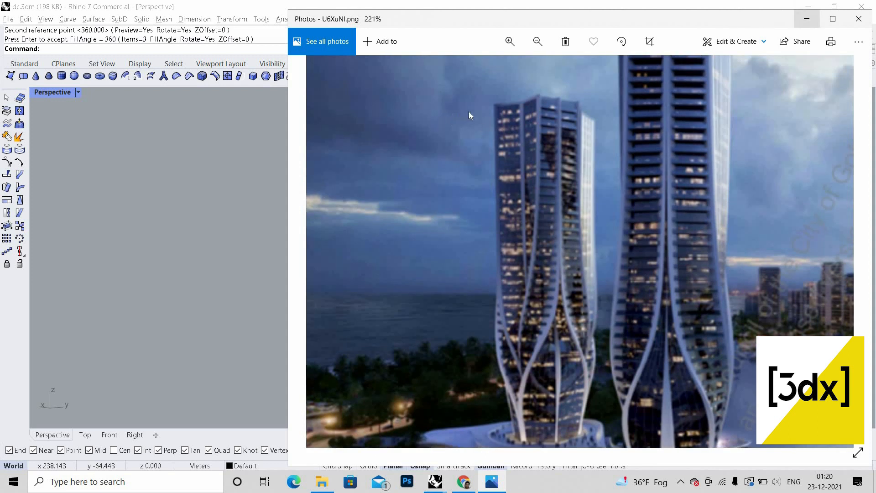
{"action": "key", "text": "alt+Tab"}
{"action": "scroll", "coordinate": [457, 137], "scroll_direction": "down", "scroll_amount": 6}
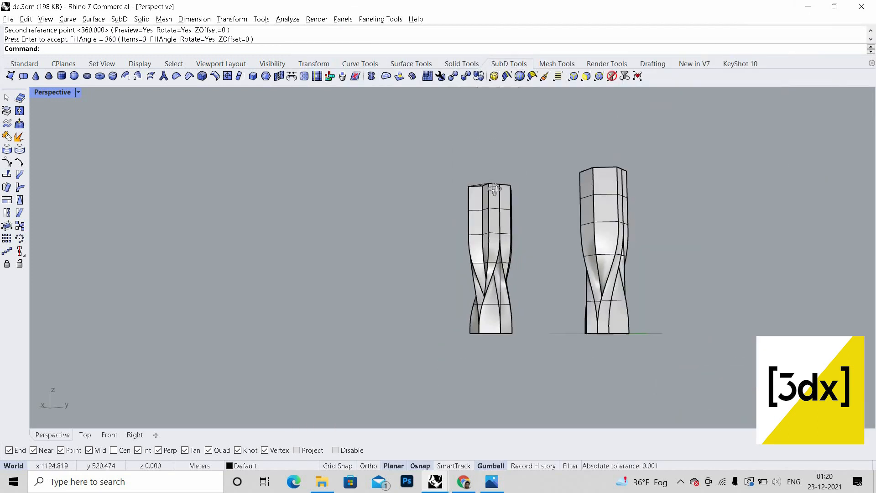
{"action": "right_click_drag", "start_coordinate": [493, 187], "coordinate": [423, 241]}
{"action": "scroll", "coordinate": [422, 241], "scroll_direction": "up", "scroll_amount": 4}
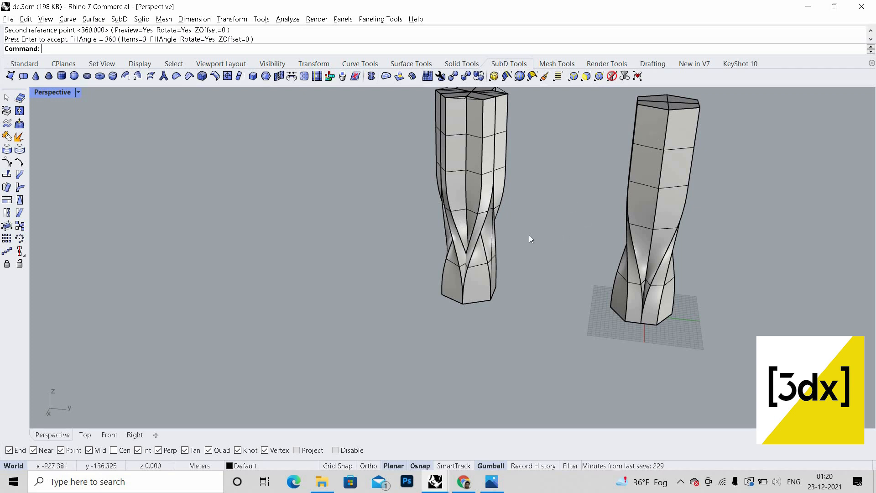
{"action": "scroll", "coordinate": [477, 255], "scroll_direction": "up", "scroll_amount": 5}
{"action": "scroll", "coordinate": [472, 271], "scroll_direction": "down", "scroll_amount": 5}
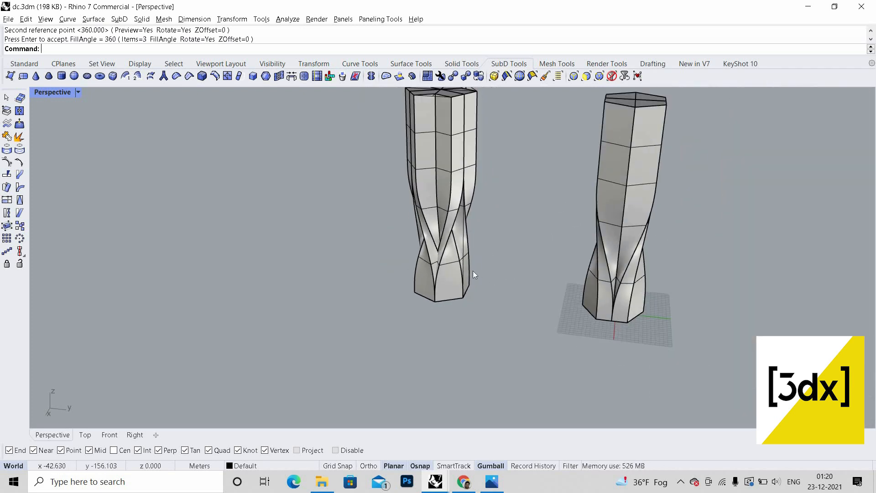
Step: Inspect the arrayed tower's lower crossings and base width up close against the flared ribs in the photo
{"action": "right_click_drag", "start_coordinate": [473, 270], "coordinate": [475, 251]}
{"action": "scroll", "coordinate": [475, 251], "scroll_direction": "down", "scroll_amount": 3}
{"action": "scroll", "coordinate": [475, 273], "scroll_direction": "up", "scroll_amount": 2}
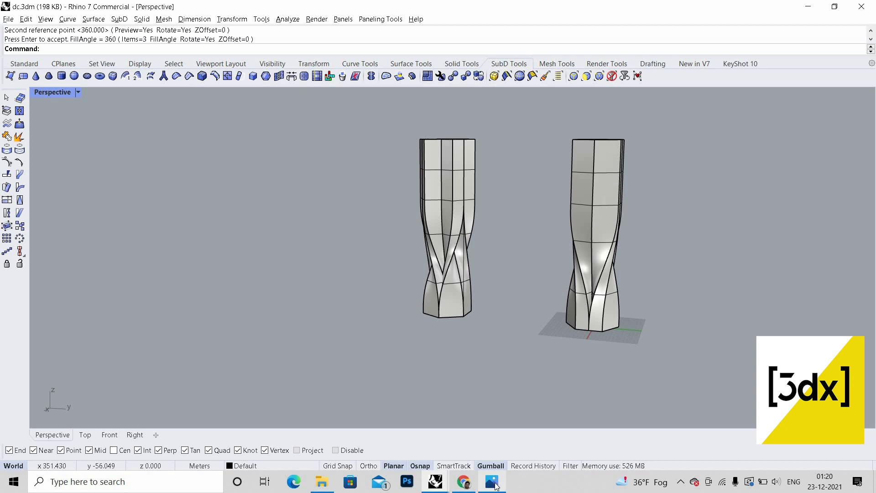
{"action": "left_click", "coordinate": [492, 482]}
{"action": "key", "text": "alt+Tab"}
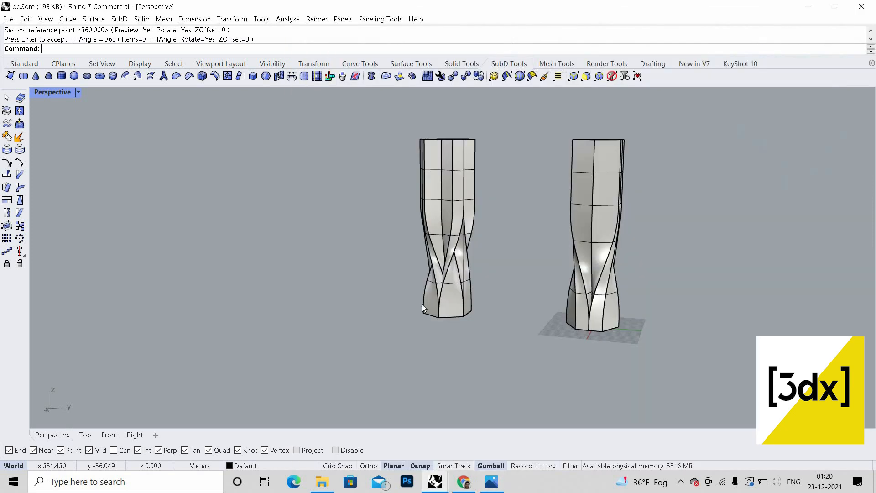
{"action": "scroll", "coordinate": [423, 304], "scroll_direction": "up", "scroll_amount": 5}
{"action": "right_click_drag", "start_coordinate": [457, 151], "coordinate": [338, 126]}
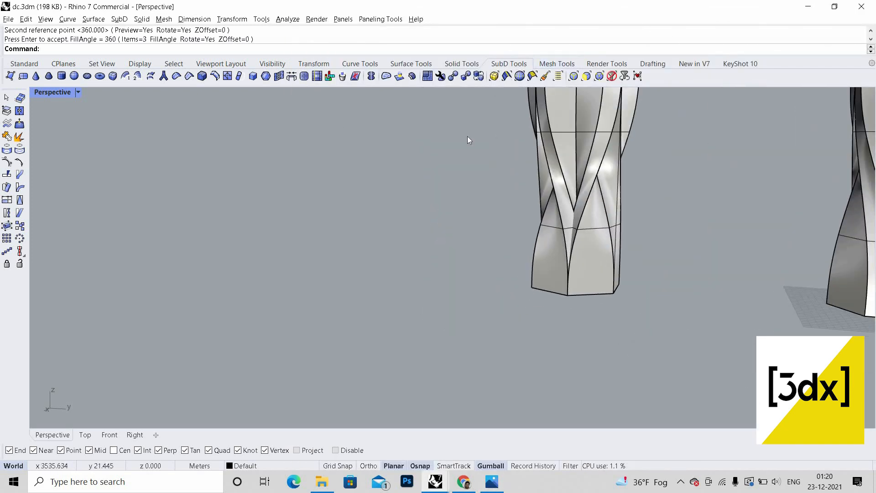
{"action": "scroll", "coordinate": [369, 220], "scroll_direction": "down", "scroll_amount": 5}
{"action": "scroll", "coordinate": [470, 182], "scroll_direction": "up", "scroll_amount": 3}
Step: Switch the SubDs to flat display and try to window-select only the base of the arrayed tower
{"action": "key", "text": "Tab"}
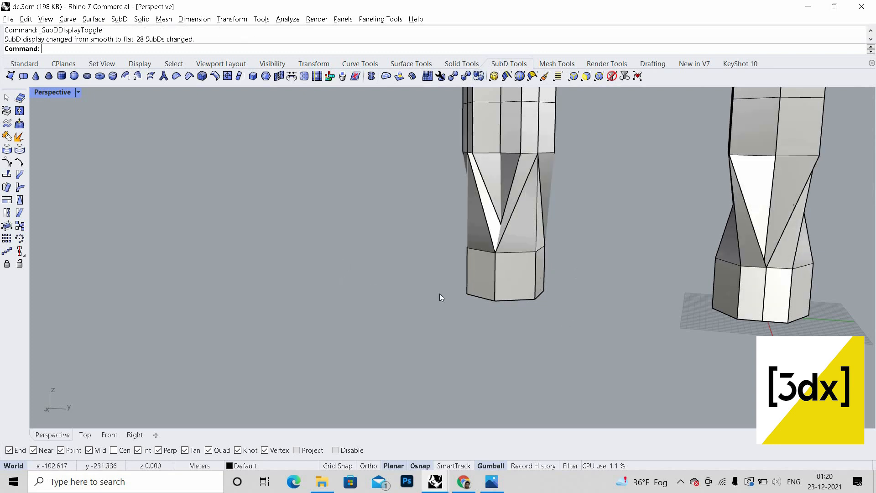
{"action": "scroll", "coordinate": [518, 297], "scroll_direction": "up", "scroll_amount": 3}
{"action": "left_click_drag", "start_coordinate": [592, 301], "coordinate": [384, 292]}
{"action": "key", "text": "Escape"}
{"action": "left_click_drag", "start_coordinate": [606, 294], "coordinate": [423, 314]}
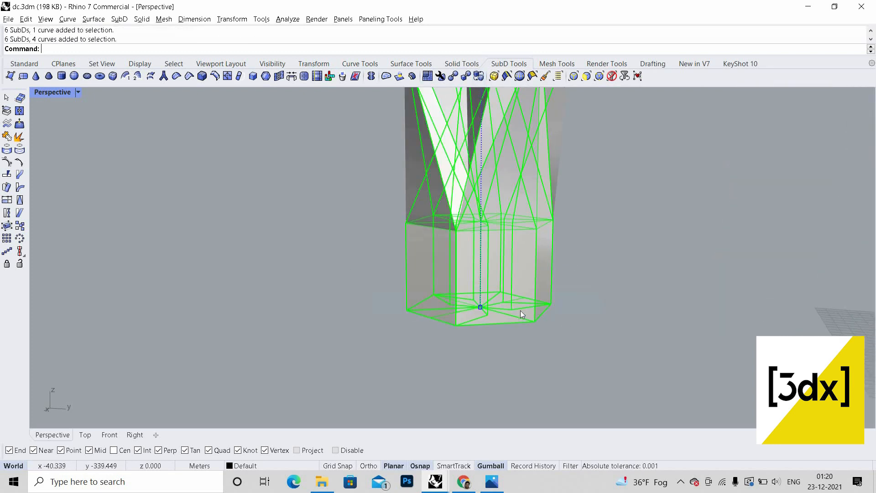
{"action": "key", "text": "Escape"}
{"action": "left_click_drag", "start_coordinate": [519, 281], "coordinate": [467, 283]}
{"action": "key", "text": "Escape"}
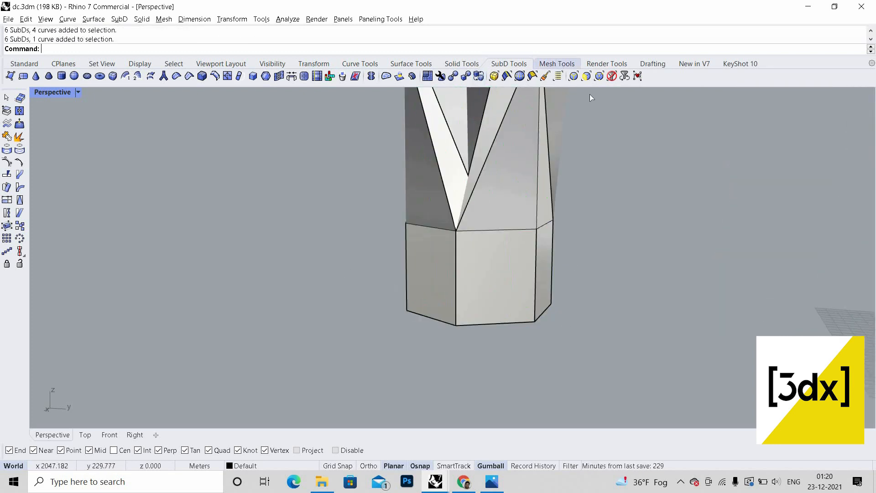
Step: Limit selection to faces and scale the arrayed tower's base faces inward with Scale2D about the bottom hexagon's centre
{"action": "left_click", "coordinate": [587, 76]}
{"action": "left_click_drag", "start_coordinate": [522, 315], "coordinate": [423, 310]}
{"action": "scroll", "coordinate": [514, 320], "scroll_direction": "up", "scroll_amount": 1}
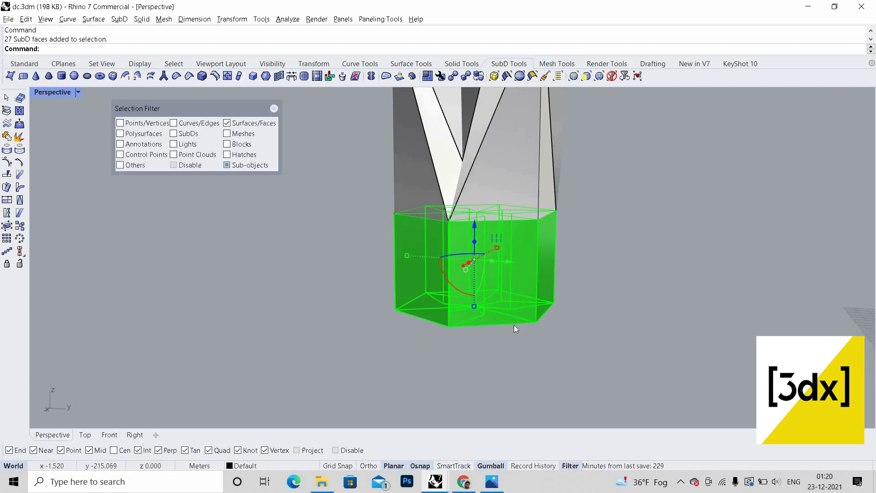
{"action": "type", "text": "Scale2D"}
{"action": "key", "text": "Return"}
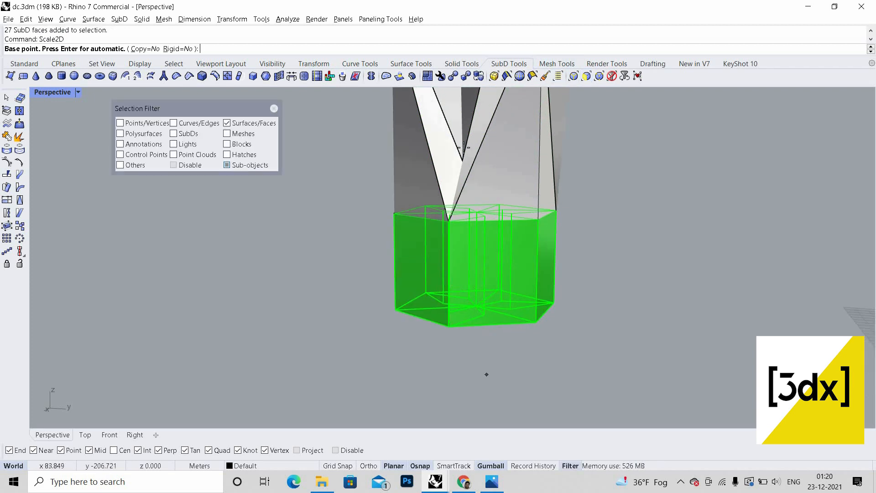
{"action": "right_click_drag", "start_coordinate": [487, 374], "coordinate": [487, 192]}
{"action": "scroll", "coordinate": [475, 187], "scroll_direction": "down", "scroll_amount": 6}
{"action": "scroll", "coordinate": [482, 337], "scroll_direction": "up", "scroll_amount": 12}
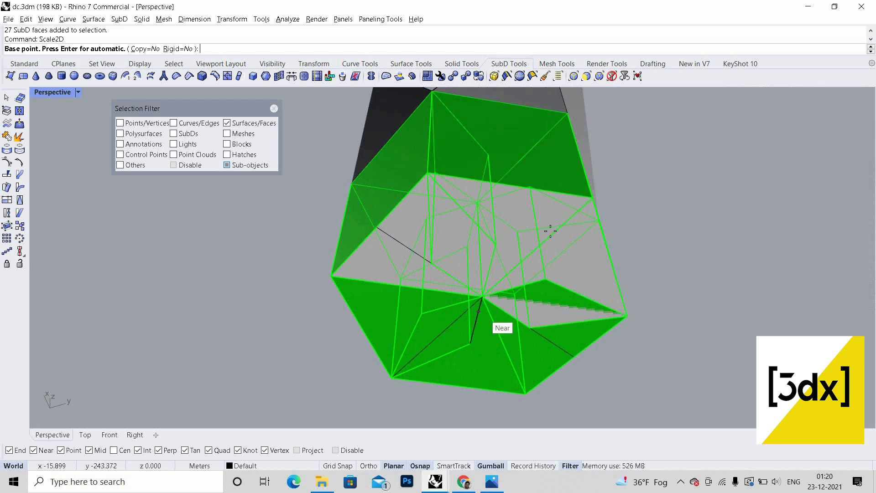
{"action": "left_click", "coordinate": [482, 296]}
{"action": "left_click", "coordinate": [593, 197]}
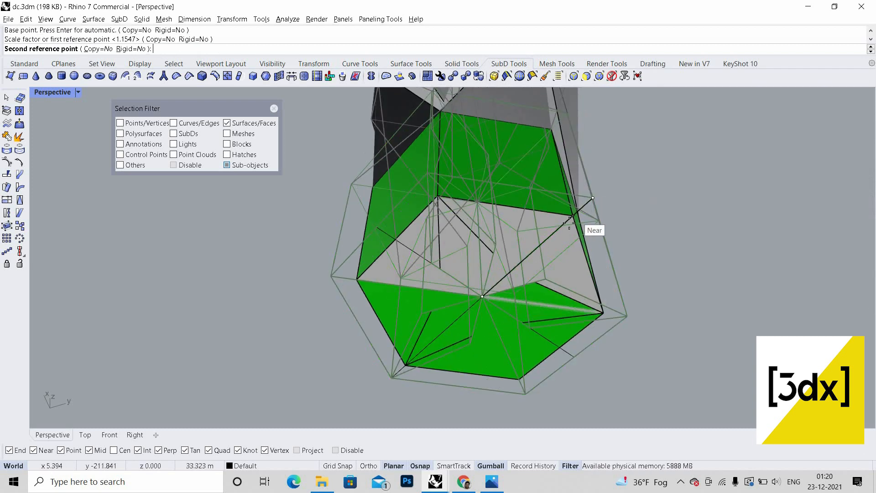
{"action": "left_click", "coordinate": [563, 219]}
{"action": "scroll", "coordinate": [542, 298], "scroll_direction": "down", "scroll_amount": 6}
{"action": "left_click", "coordinate": [548, 354]}
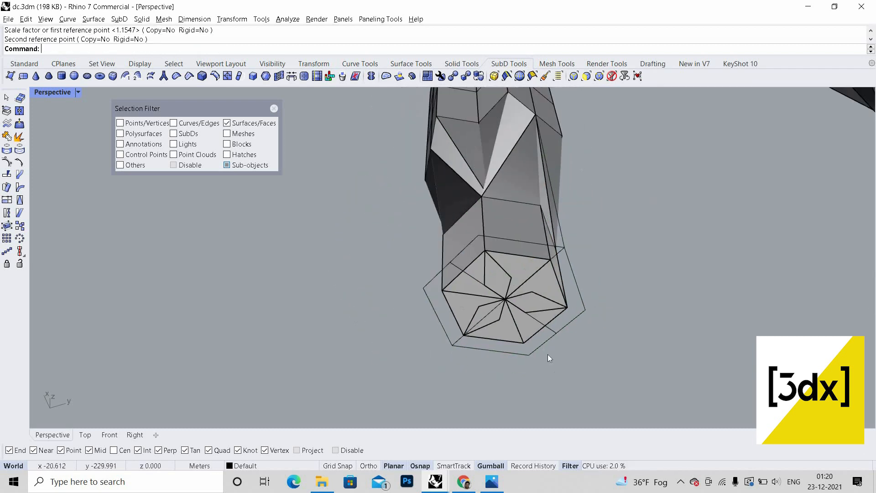
Step: Return the SubDs to smooth display and inspect the narrowed base beside the finished tower
{"action": "right_click_drag", "start_coordinate": [547, 354], "coordinate": [570, 251]}
{"action": "scroll", "coordinate": [311, 157], "scroll_direction": "down", "scroll_amount": 5}
{"action": "scroll", "coordinate": [525, 274], "scroll_direction": "up", "scroll_amount": 6}
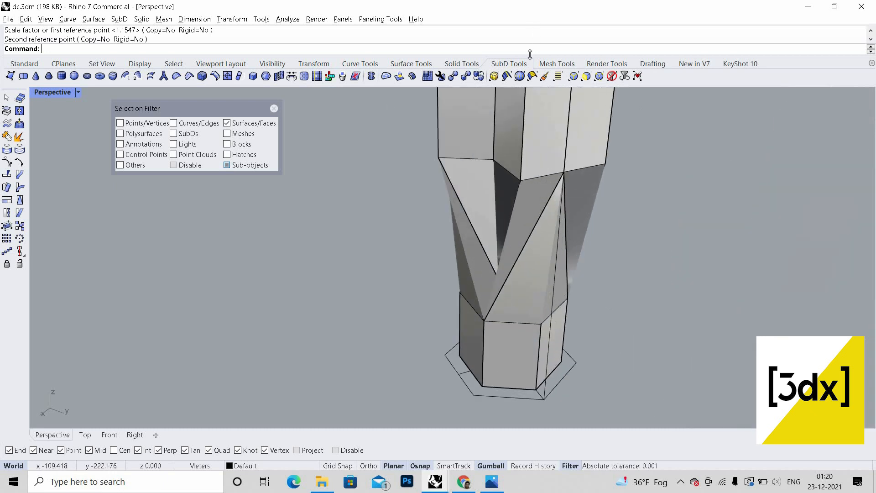
{"action": "left_click", "coordinate": [493, 76]}
{"action": "right_click_drag", "start_coordinate": [593, 310], "coordinate": [553, 294]}
{"action": "right_click_drag", "start_coordinate": [525, 212], "coordinate": [548, 223]}
{"action": "scroll", "coordinate": [547, 224], "scroll_direction": "down", "scroll_amount": 5}
{"action": "scroll", "coordinate": [538, 210], "scroll_direction": "up", "scroll_amount": 2}
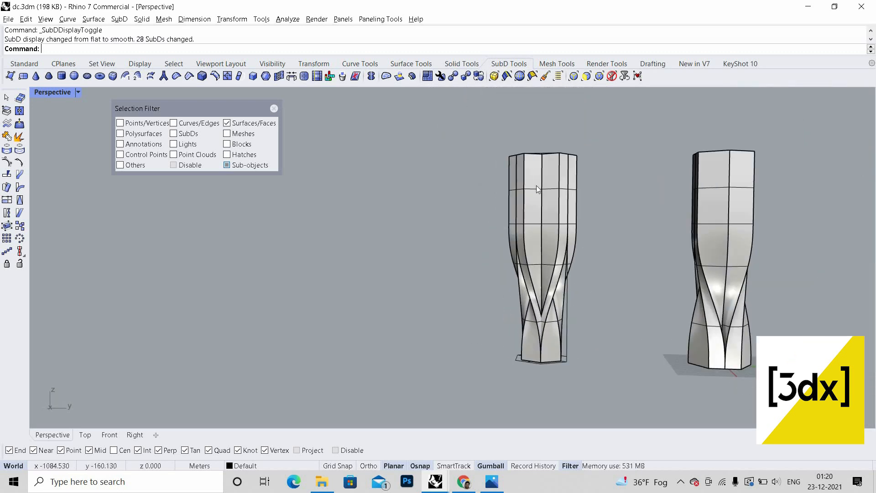
{"action": "scroll", "coordinate": [547, 205], "scroll_direction": "up", "scroll_amount": 2}
{"action": "scroll", "coordinate": [593, 251], "scroll_direction": "down", "scroll_amount": 2}
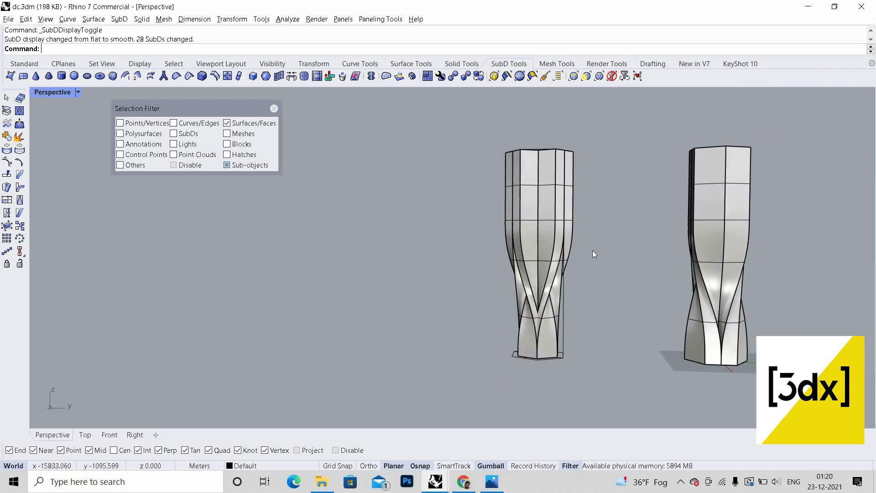
Step: Compare the narrowed tower with the tower photo and check its base against the bottom hexagon
{"action": "left_click", "coordinate": [491, 482]}
{"action": "left_click", "coordinate": [491, 485]}
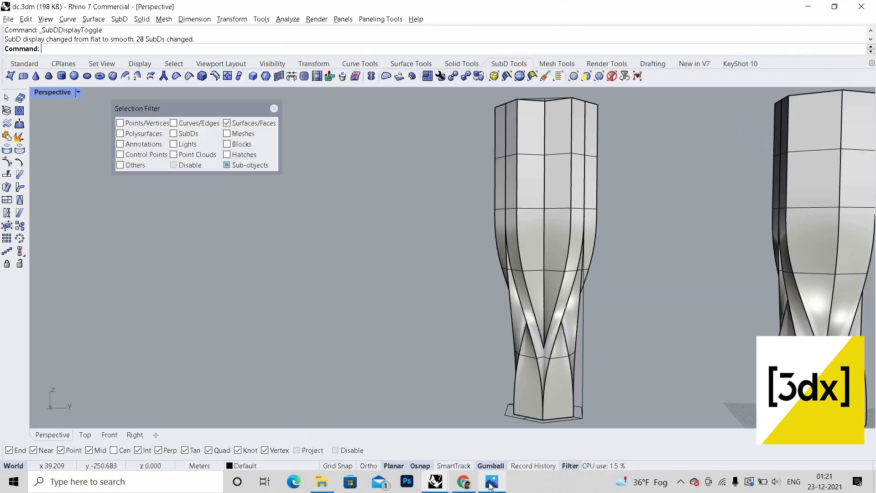
{"action": "left_click", "coordinate": [491, 484]}
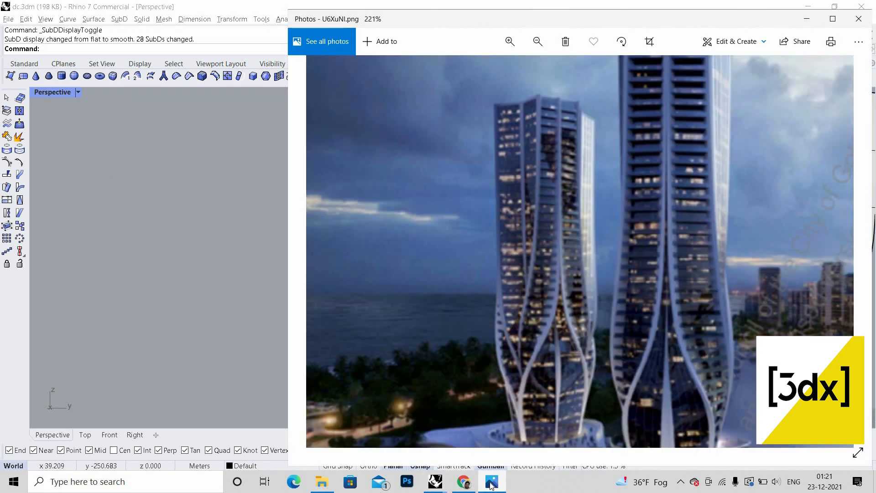
{"action": "key", "text": "alt+Tab"}
{"action": "scroll", "coordinate": [482, 259], "scroll_direction": "down", "scroll_amount": 4}
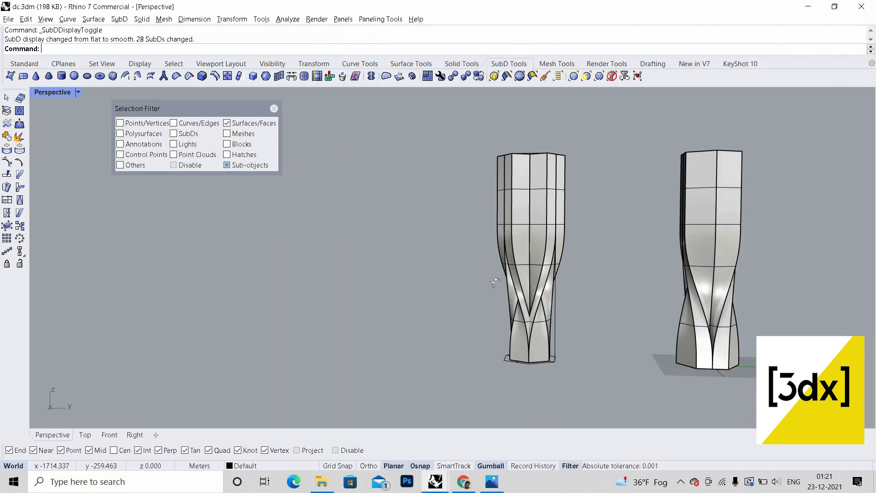
{"action": "right_click_drag", "start_coordinate": [494, 281], "coordinate": [513, 363]}
{"action": "scroll", "coordinate": [532, 311], "scroll_direction": "down", "scroll_amount": 6}
{"action": "scroll", "coordinate": [513, 362], "scroll_direction": "up", "scroll_amount": 3}
{"action": "scroll", "coordinate": [516, 358], "scroll_direction": "up", "scroll_amount": 4}
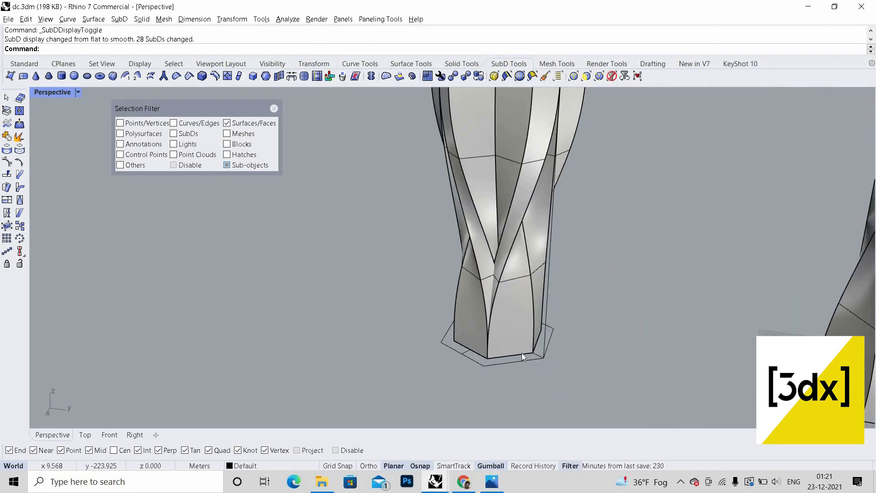
Step: Undo the Scale2D of the arrayed tower's base faces and close the selection filter
{"action": "key", "text": "ctrl+z"}
{"action": "scroll", "coordinate": [493, 334], "scroll_direction": "down", "scroll_amount": 1}
{"action": "scroll", "coordinate": [497, 338], "scroll_direction": "down", "scroll_amount": 3}
{"action": "key", "text": "ctrl+y"}
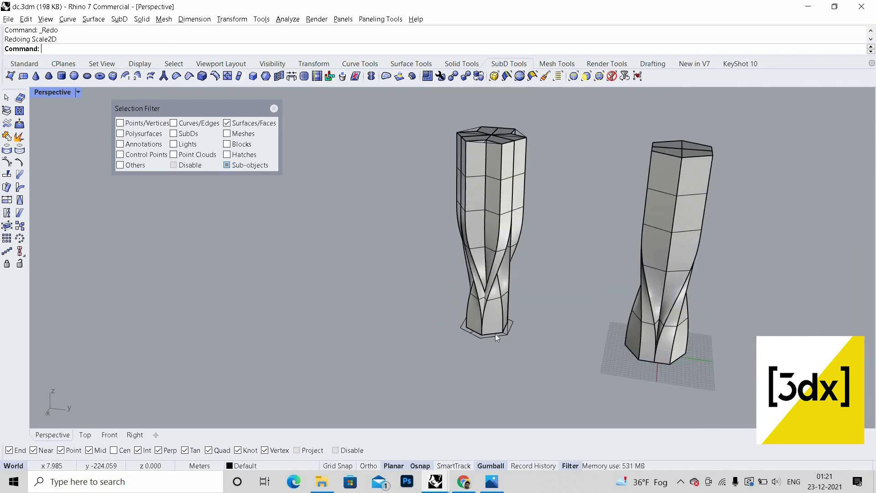
{"action": "key", "text": "ctrl+z"}
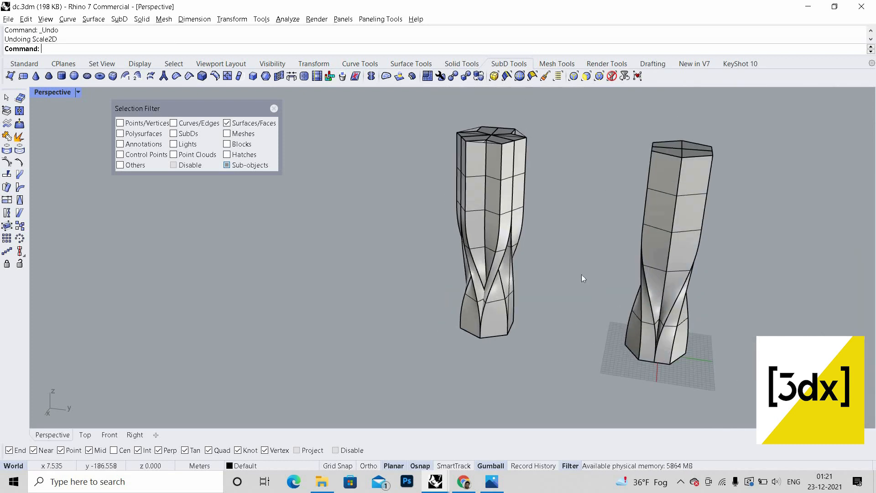
{"action": "right_click_drag", "start_coordinate": [432, 275], "coordinate": [502, 267]}
{"action": "scroll", "coordinate": [502, 267], "scroll_direction": "down", "scroll_amount": 3}
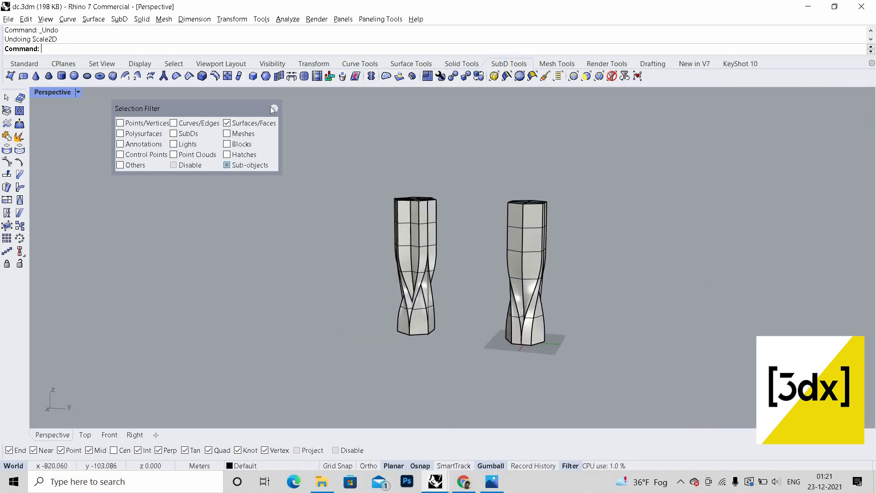
{"action": "scroll", "coordinate": [529, 233], "scroll_direction": "up", "scroll_amount": 2}
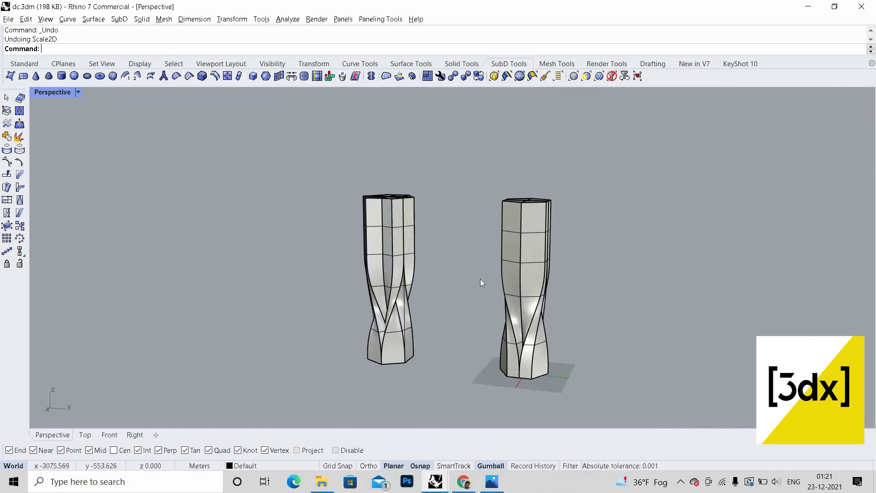
Step: Examine both towers from above and compare how their columns meet at the top
{"action": "right_click_drag", "start_coordinate": [480, 279], "coordinate": [484, 320]}
{"action": "scroll", "coordinate": [534, 233], "scroll_direction": "down", "scroll_amount": 5}
{"action": "scroll", "coordinate": [474, 247], "scroll_direction": "up", "scroll_amount": 3}
{"action": "right_click_drag", "start_coordinate": [486, 246], "coordinate": [450, 244]}
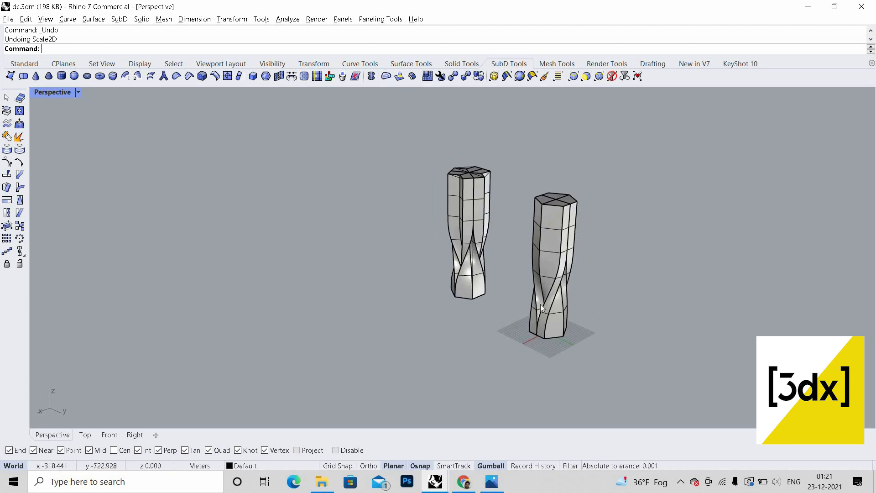
{"action": "scroll", "coordinate": [541, 232], "scroll_direction": "up", "scroll_amount": 6}
{"action": "scroll", "coordinate": [543, 247], "scroll_direction": "down", "scroll_amount": 4}
{"action": "right_click_drag", "start_coordinate": [548, 259], "coordinate": [616, 306]}
{"action": "scroll", "coordinate": [594, 278], "scroll_direction": "down", "scroll_amount": 5}
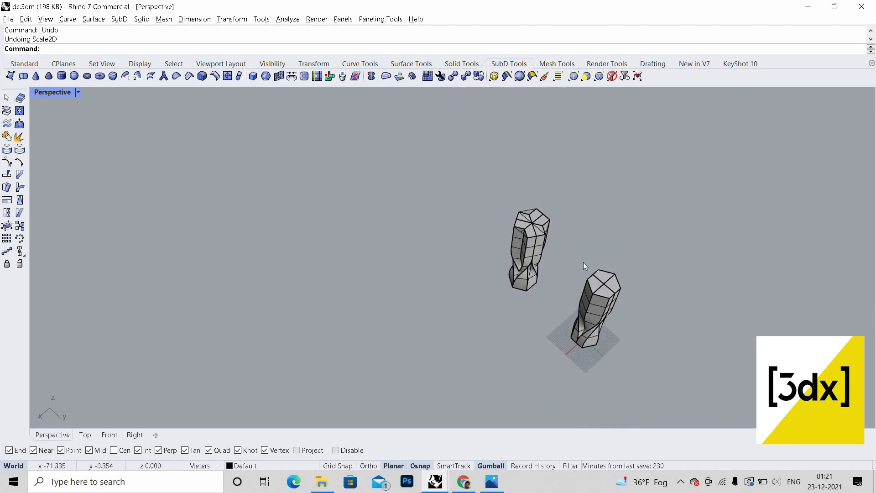
{"action": "scroll", "coordinate": [583, 264], "scroll_direction": "up", "scroll_amount": 2}
Step: Hide one column of the finished tower to look at its arrangement, and undo the hide
{"action": "left_click", "coordinate": [582, 264]}
{"action": "scroll", "coordinate": [582, 264], "scroll_direction": "up", "scroll_amount": 4}
{"action": "middle_click", "coordinate": [571, 266]}
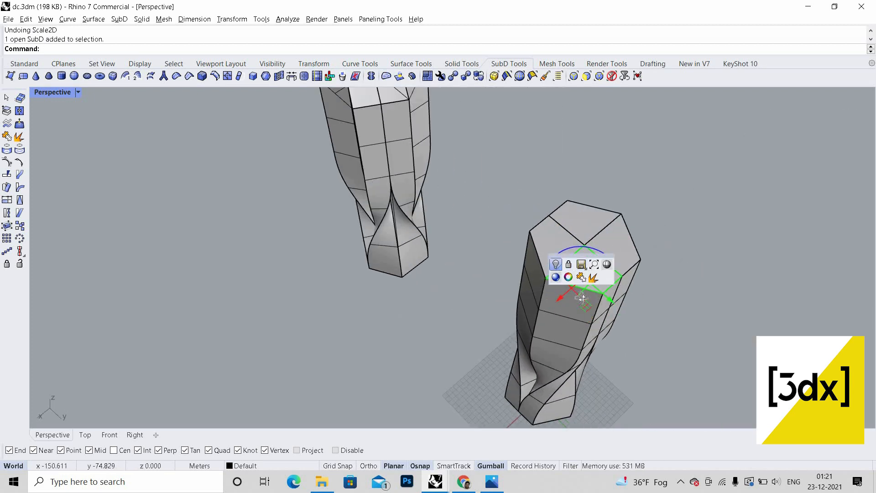
{"action": "left_click", "coordinate": [556, 263]}
{"action": "right_click_drag", "start_coordinate": [564, 272], "coordinate": [584, 286]}
{"action": "key", "text": "ctrl+z"}
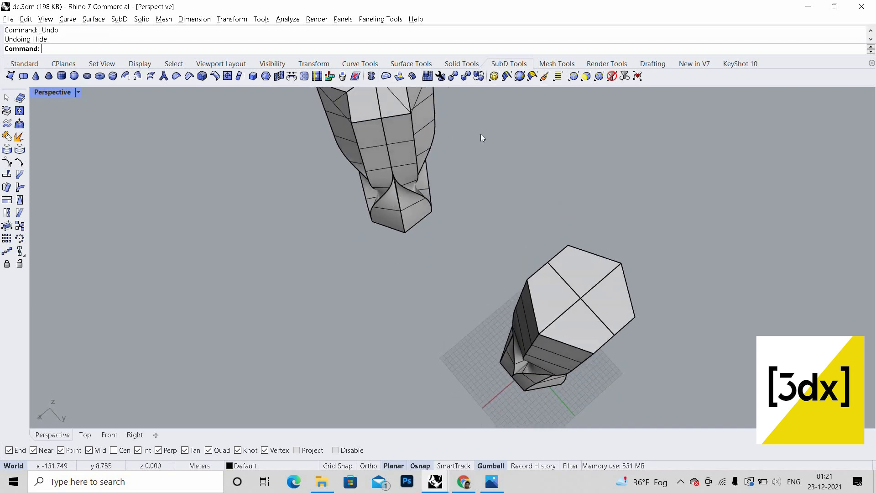
Step: Reduce the arrayed tower to a single twisted column by undoing the mirror and deleting the other columns
{"action": "right_click_drag", "start_coordinate": [480, 133], "coordinate": [522, 189], "text": "shift"}
{"action": "scroll", "coordinate": [522, 189], "scroll_direction": "down", "scroll_amount": 3}
{"action": "scroll", "coordinate": [507, 182], "scroll_direction": "up", "scroll_amount": 6}
{"action": "right_click_drag", "start_coordinate": [480, 214], "coordinate": [492, 198]}
{"action": "scroll", "coordinate": [490, 201], "scroll_direction": "down", "scroll_amount": 4}
{"action": "scroll", "coordinate": [495, 185], "scroll_direction": "up", "scroll_amount": 4}
{"action": "left_click", "coordinate": [508, 201]}
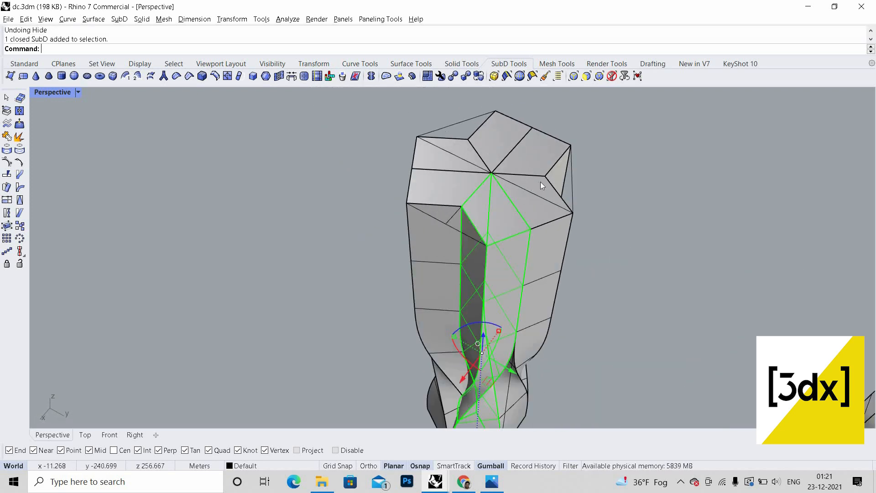
{"action": "key", "text": "Delete"}
{"action": "key", "text": "ctrl+z"}
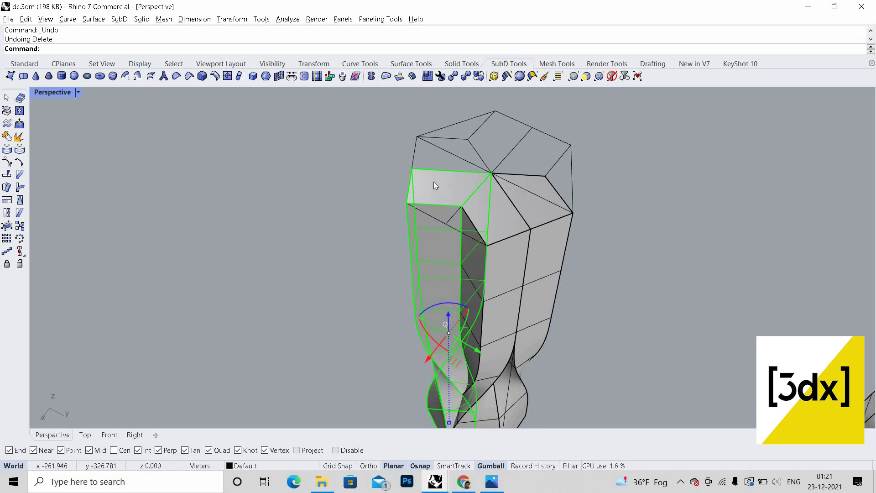
{"action": "key", "text": "ctrl+z"}
{"action": "key", "text": "Delete"}
{"action": "scroll", "coordinate": [539, 244], "scroll_direction": "down", "scroll_amount": 7}
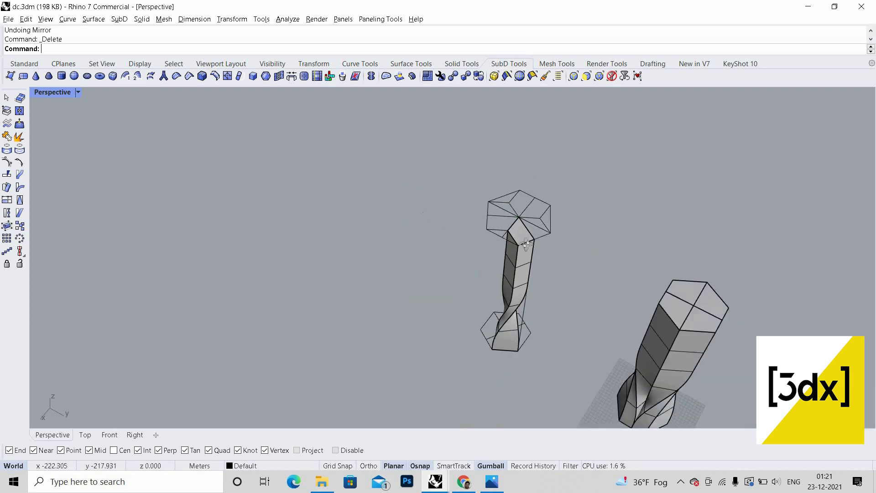
{"action": "right_click_drag", "start_coordinate": [632, 242], "coordinate": [524, 247]}
{"action": "right_click_drag", "start_coordinate": [432, 329], "coordinate": [402, 349]}
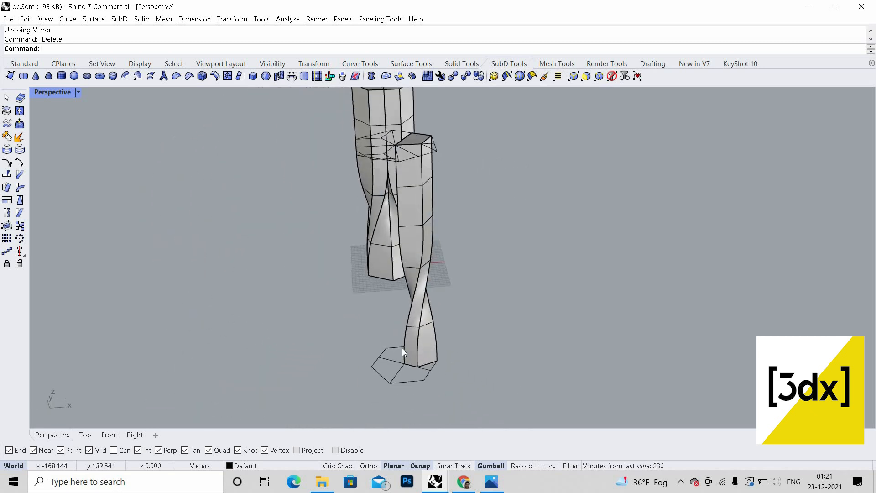
Step: Try mirroring the single twisted column across the top-face edge running out from the centre of the guide hexagon
{"action": "scroll", "coordinate": [402, 349], "scroll_direction": "up", "scroll_amount": 4}
{"action": "left_click", "coordinate": [431, 306]}
{"action": "scroll", "coordinate": [417, 181], "scroll_direction": "down", "scroll_amount": 5}
{"action": "right_click_drag", "start_coordinate": [417, 181], "coordinate": [427, 329], "text": "shift"}
{"action": "scroll", "coordinate": [427, 330], "scroll_direction": "up", "scroll_amount": 5}
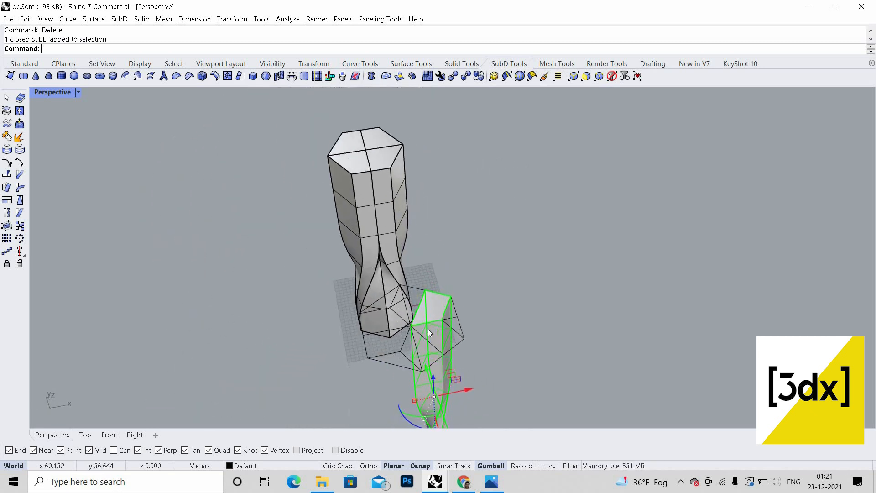
{"action": "type", "text": "Mirror"}
{"action": "key", "text": "Return"}
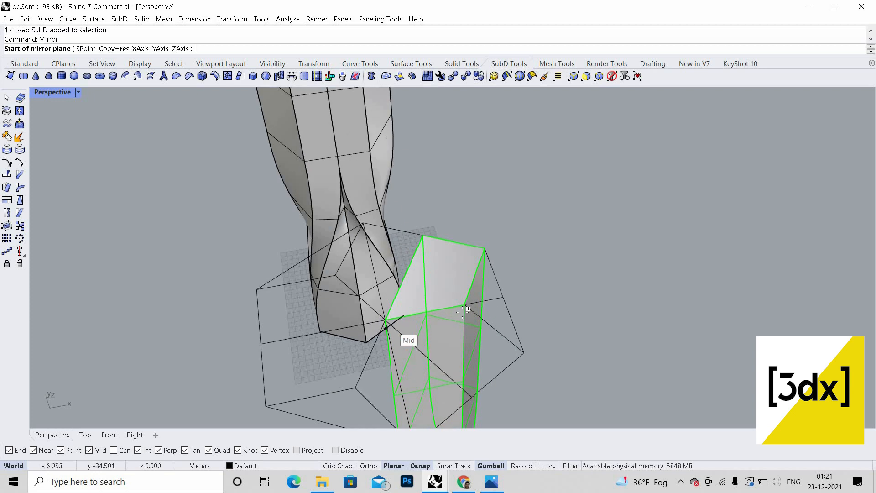
{"action": "left_click", "coordinate": [387, 320]}
{"action": "left_click", "coordinate": [465, 305]}
{"action": "scroll", "coordinate": [583, 289], "scroll_direction": "down", "scroll_amount": 7}
{"action": "right_click_drag", "start_coordinate": [642, 325], "coordinate": [604, 319]}
{"action": "scroll", "coordinate": [604, 318], "scroll_direction": "down", "scroll_amount": 1}
Step: Delete one column of the mirrored pair so that a single twisted column is left
{"action": "scroll", "coordinate": [601, 303], "scroll_direction": "up", "scroll_amount": 5}
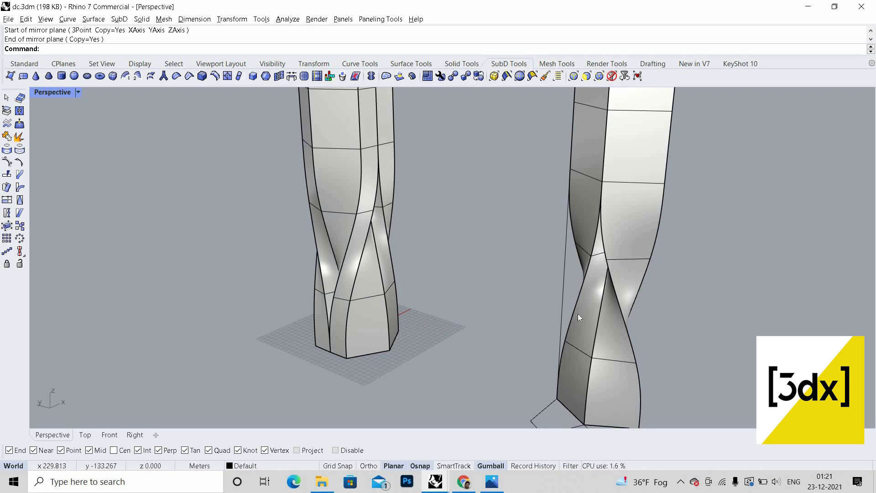
{"action": "scroll", "coordinate": [588, 282], "scroll_direction": "down", "scroll_amount": 4}
{"action": "scroll", "coordinate": [579, 322], "scroll_direction": "up", "scroll_amount": 4}
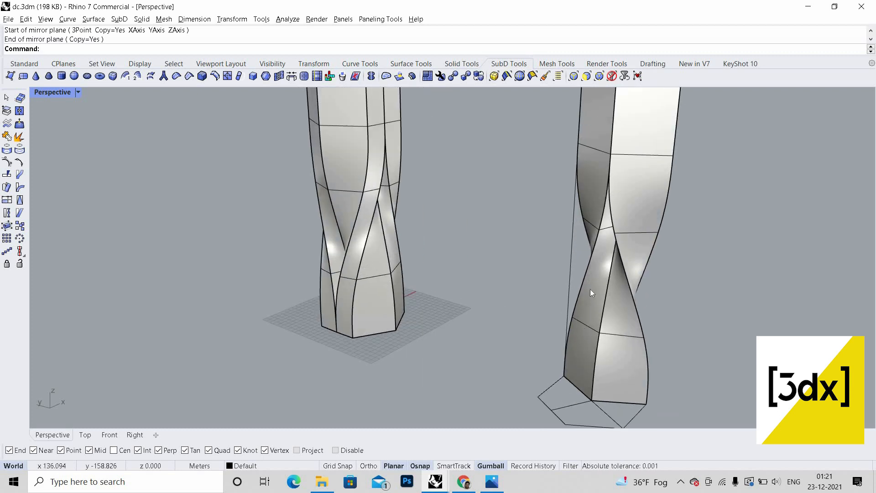
{"action": "left_click", "coordinate": [585, 325], "text": "ctrl+shift"}
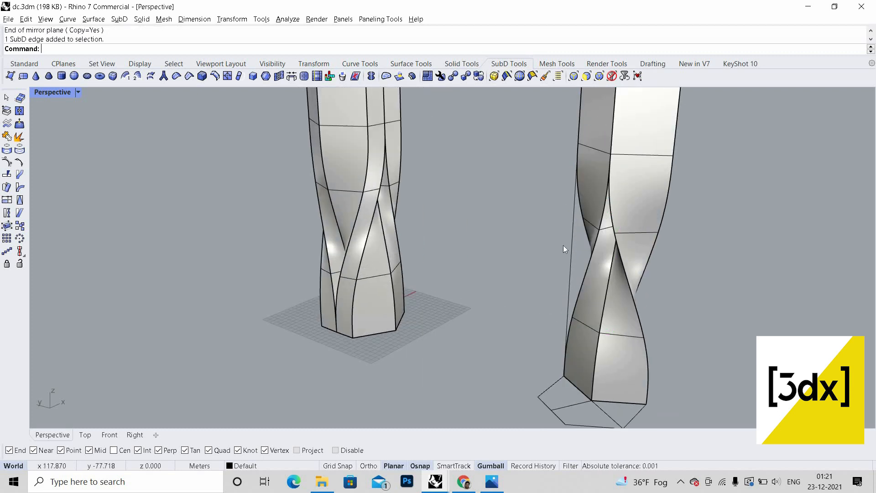
{"action": "scroll", "coordinate": [563, 245], "scroll_direction": "down", "scroll_amount": 3}
{"action": "left_click", "coordinate": [534, 377]}
{"action": "key", "text": "Delete"}
Step: Extract the full-height strip of five faces on one twisted side of the column as a separate SubD
{"action": "scroll", "coordinate": [539, 337], "scroll_direction": "up", "scroll_amount": 7}
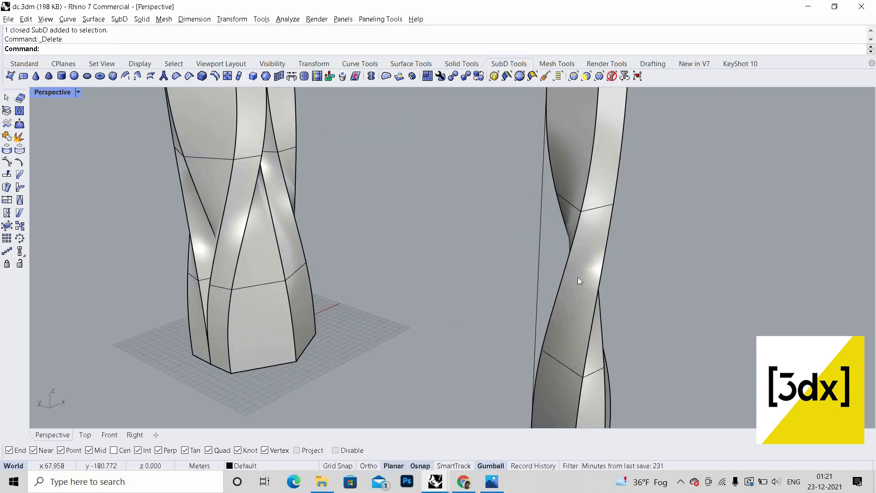
{"action": "left_click", "coordinate": [555, 387], "text": "ctrl+shift"}
{"action": "left_click", "coordinate": [577, 269], "text": "ctrl+shift"}
{"action": "scroll", "coordinate": [502, 310], "scroll_direction": "down", "scroll_amount": 7}
{"action": "right_click_drag", "start_coordinate": [553, 149], "coordinate": [557, 221]}
{"action": "scroll", "coordinate": [557, 221], "scroll_direction": "up", "scroll_amount": 3}
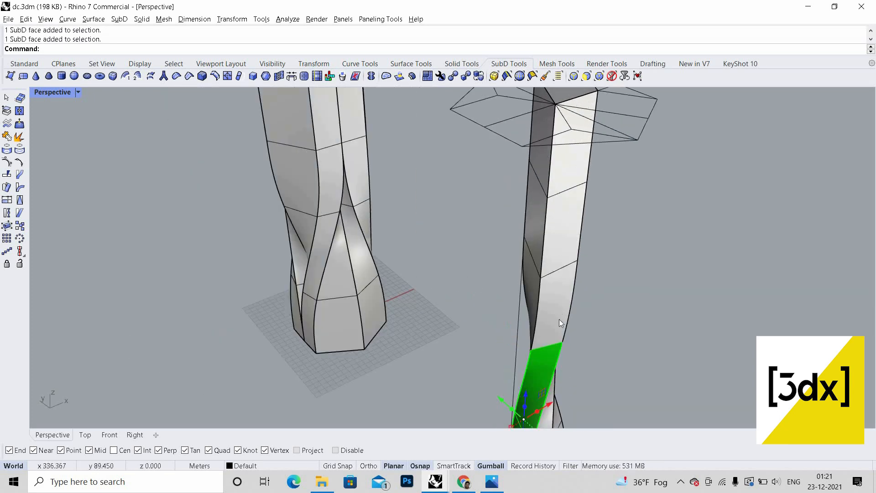
{"action": "left_click", "coordinate": [561, 238], "text": "ctrl+shift"}
{"action": "left_click", "coordinate": [552, 314], "text": "ctrl+shift"}
{"action": "scroll", "coordinate": [541, 190], "scroll_direction": "down", "scroll_amount": 3}
{"action": "scroll", "coordinate": [574, 162], "scroll_direction": "up", "scroll_amount": 3}
{"action": "left_click", "coordinate": [574, 162], "text": "ctrl+shift"}
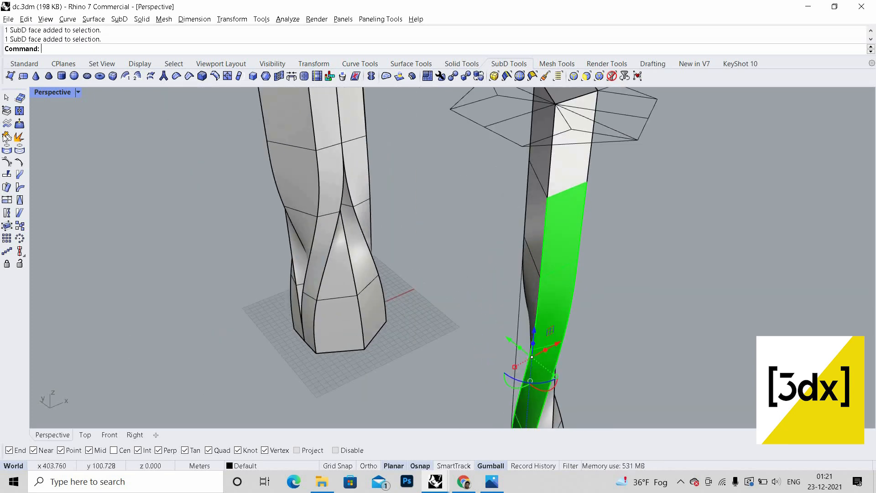
{"action": "left_click", "coordinate": [7, 110]}
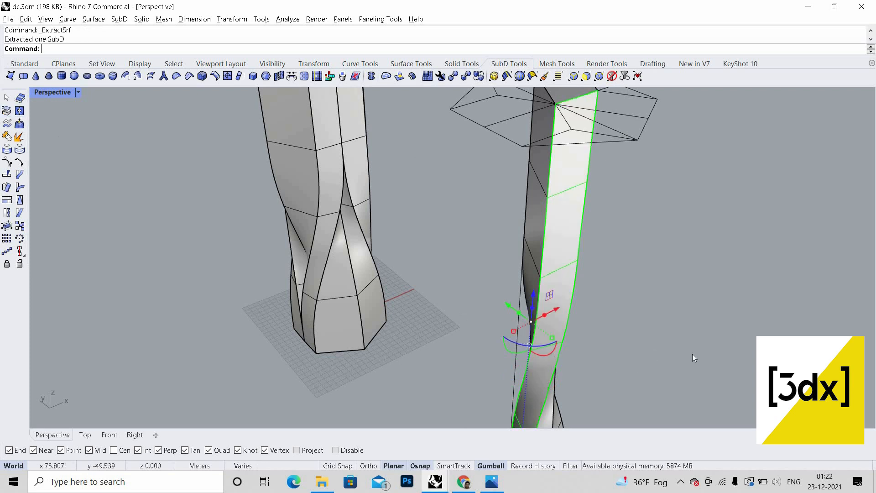
{"action": "scroll", "coordinate": [649, 356], "scroll_direction": "down", "scroll_amount": 5}
{"action": "right_click_drag", "start_coordinate": [595, 359], "coordinate": [439, 293]}
{"action": "key", "text": "Escape"}
Step: Extract the five-face vertical strip on another side of the column, from the top down to the base
{"action": "right_click_drag", "start_coordinate": [422, 322], "coordinate": [404, 235]}
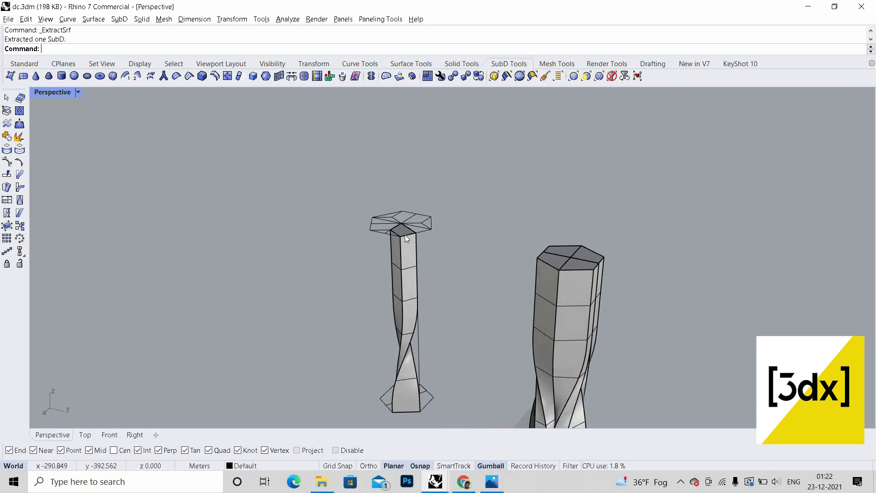
{"action": "scroll", "coordinate": [406, 292], "scroll_direction": "up", "scroll_amount": 8}
{"action": "left_click", "coordinate": [414, 187], "text": "ctrl+shift"}
{"action": "left_click", "coordinate": [414, 265], "text": "ctrl+shift"}
{"action": "scroll", "coordinate": [511, 316], "scroll_direction": "down", "scroll_amount": 6}
{"action": "right_click_drag", "start_coordinate": [512, 316], "coordinate": [481, 297]}
{"action": "scroll", "coordinate": [480, 297], "scroll_direction": "up", "scroll_amount": 6}
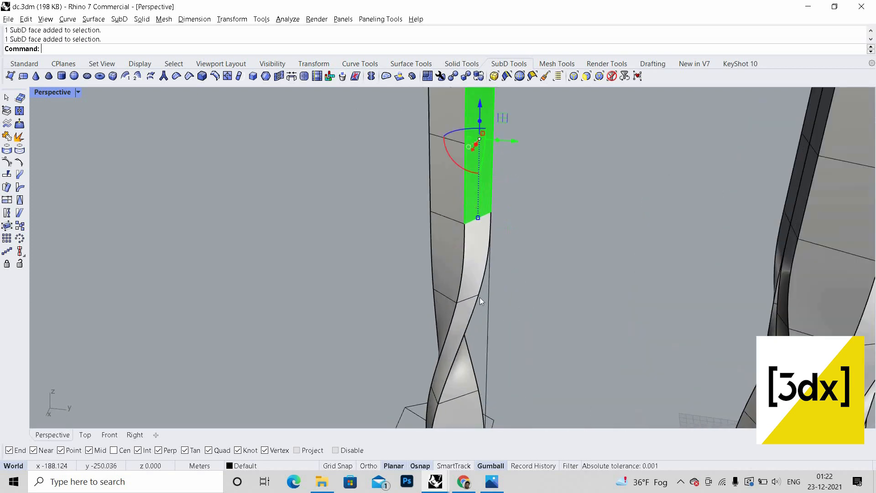
{"action": "scroll", "coordinate": [480, 297], "scroll_direction": "up", "scroll_amount": 1}
{"action": "left_click", "coordinate": [471, 282], "text": "ctrl+shift"}
{"action": "scroll", "coordinate": [446, 321], "scroll_direction": "down", "scroll_amount": 4}
{"action": "scroll", "coordinate": [450, 325], "scroll_direction": "up", "scroll_amount": 5}
{"action": "left_click", "coordinate": [462, 274], "text": "ctrl+shift"}
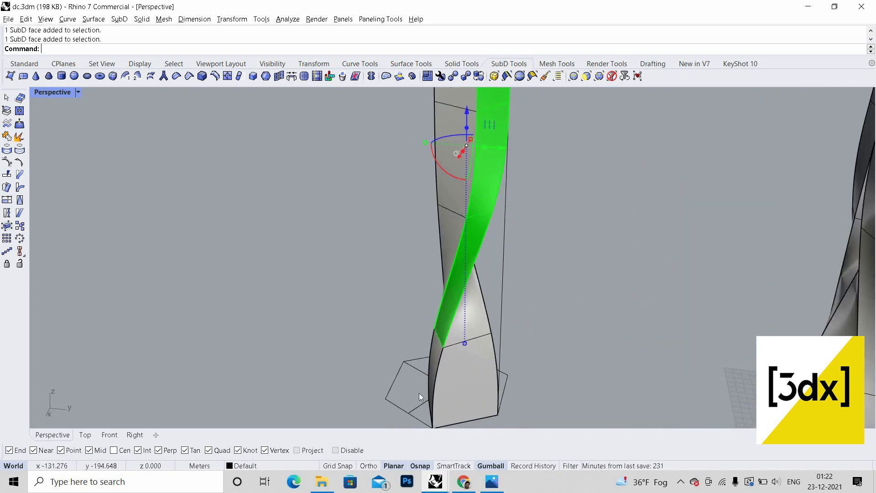
{"action": "scroll", "coordinate": [419, 393], "scroll_direction": "down", "scroll_amount": 3}
{"action": "right_click_drag", "start_coordinate": [419, 393], "coordinate": [445, 382]}
{"action": "scroll", "coordinate": [446, 382], "scroll_direction": "up", "scroll_amount": 4}
{"action": "left_click", "coordinate": [441, 380], "text": "ctrl+shift"}
{"action": "scroll", "coordinate": [519, 211], "scroll_direction": "down", "scroll_amount": 7}
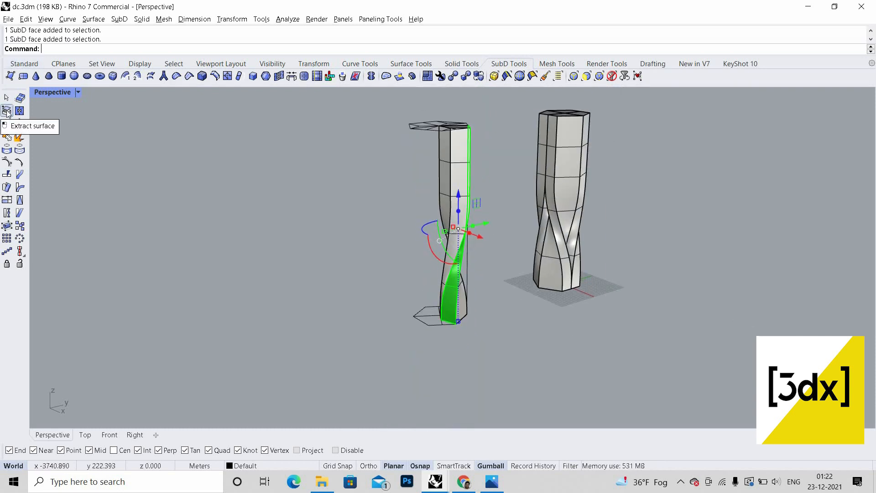
{"action": "left_click", "coordinate": [7, 112]}
Step: Extract the column's top cap and bottom cap faces from the SubD
{"action": "scroll", "coordinate": [570, 304], "scroll_direction": "up", "scroll_amount": 5}
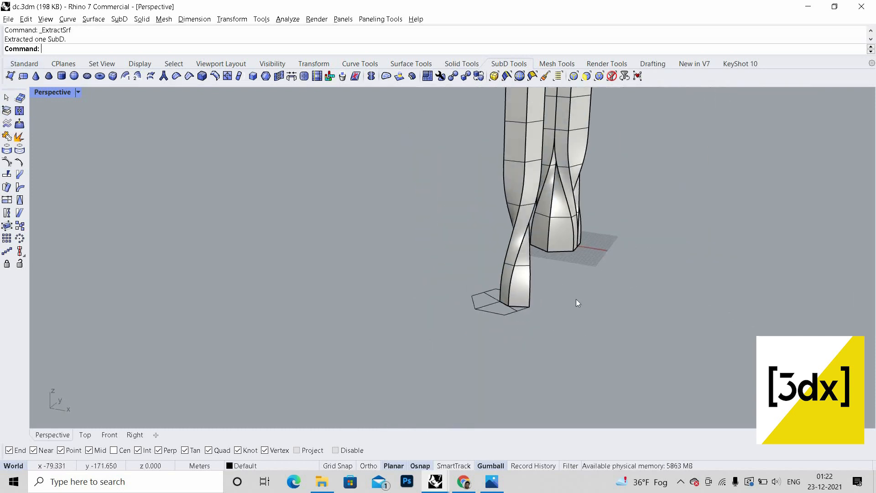
{"action": "scroll", "coordinate": [576, 300], "scroll_direction": "down", "scroll_amount": 6}
{"action": "right_click_drag", "start_coordinate": [576, 299], "coordinate": [549, 187]}
{"action": "scroll", "coordinate": [550, 187], "scroll_direction": "up", "scroll_amount": 5}
{"action": "left_click", "coordinate": [549, 187], "text": "ctrl+shift"}
{"action": "scroll", "coordinate": [568, 237], "scroll_direction": "down", "scroll_amount": 5}
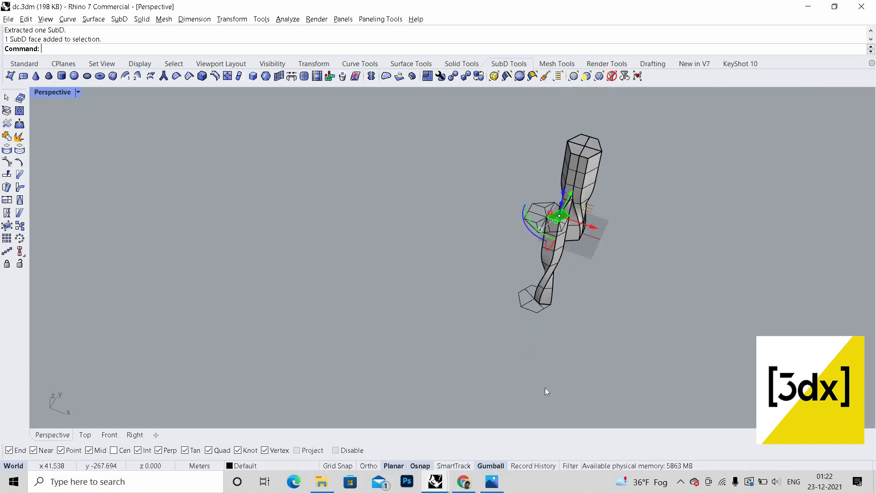
{"action": "right_click_drag", "start_coordinate": [545, 387], "coordinate": [529, 416]}
{"action": "scroll", "coordinate": [528, 416], "scroll_direction": "up", "scroll_amount": 6}
{"action": "left_click", "coordinate": [543, 319], "text": "ctrl+shift"}
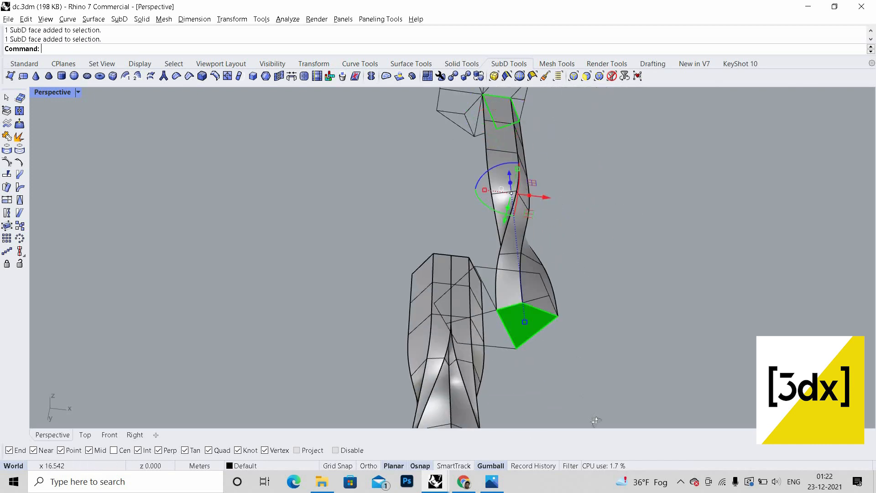
{"action": "scroll", "coordinate": [535, 221], "scroll_direction": "down", "scroll_amount": 5}
{"action": "right_click_drag", "start_coordinate": [596, 420], "coordinate": [566, 141]}
{"action": "scroll", "coordinate": [468, 312], "scroll_direction": "up", "scroll_amount": 4}
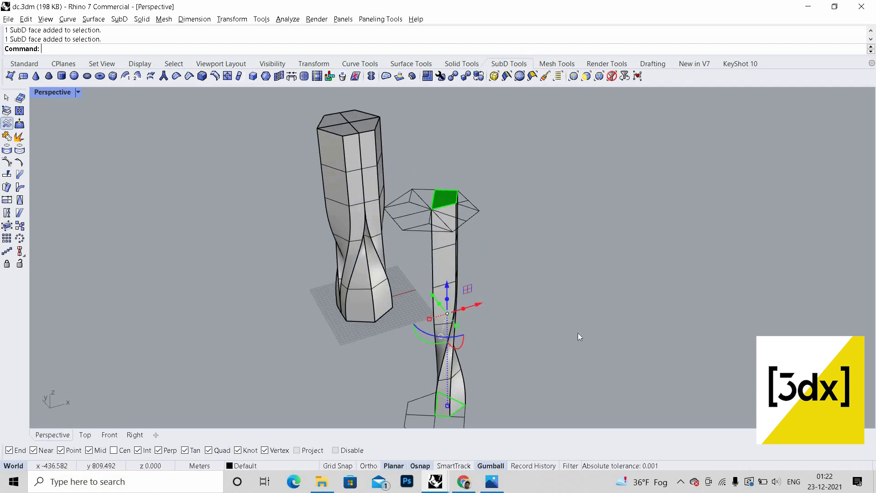
{"action": "right_click", "coordinate": [634, 302]}
Step: Delete the extracted bottom cap or side piece at the column's base to open up its twisted shell
{"action": "scroll", "coordinate": [634, 301], "scroll_direction": "down", "scroll_amount": 4}
{"action": "right_click_drag", "start_coordinate": [356, 300], "coordinate": [415, 314]}
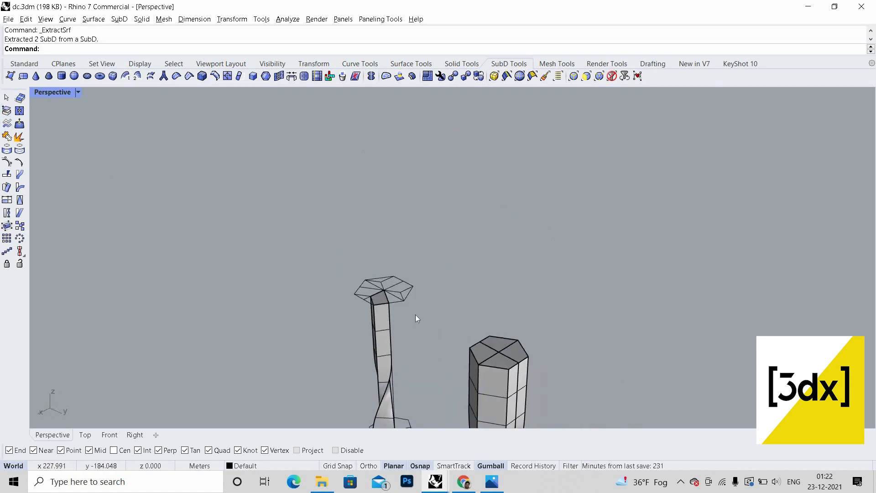
{"action": "scroll", "coordinate": [415, 313], "scroll_direction": "down", "scroll_amount": 7}
{"action": "scroll", "coordinate": [413, 313], "scroll_direction": "up", "scroll_amount": 6}
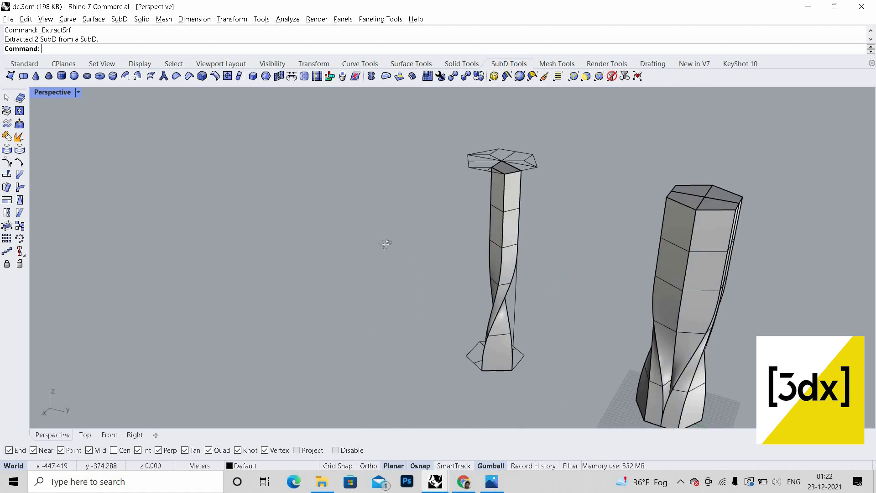
{"action": "right_click_drag", "start_coordinate": [386, 243], "coordinate": [471, 297]}
{"action": "scroll", "coordinate": [398, 360], "scroll_direction": "up", "scroll_amount": 6}
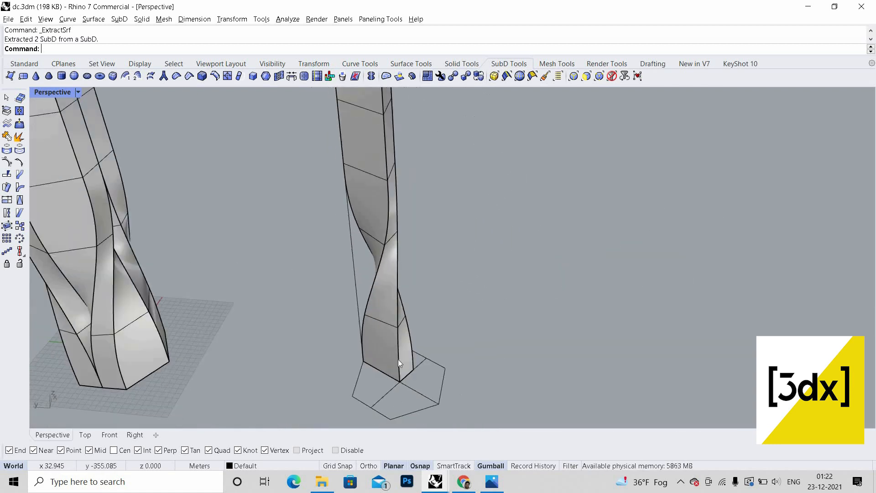
{"action": "right_click_drag", "start_coordinate": [398, 360], "coordinate": [383, 355]}
{"action": "left_click", "coordinate": [387, 353]}
{"action": "key", "text": "Delete"}
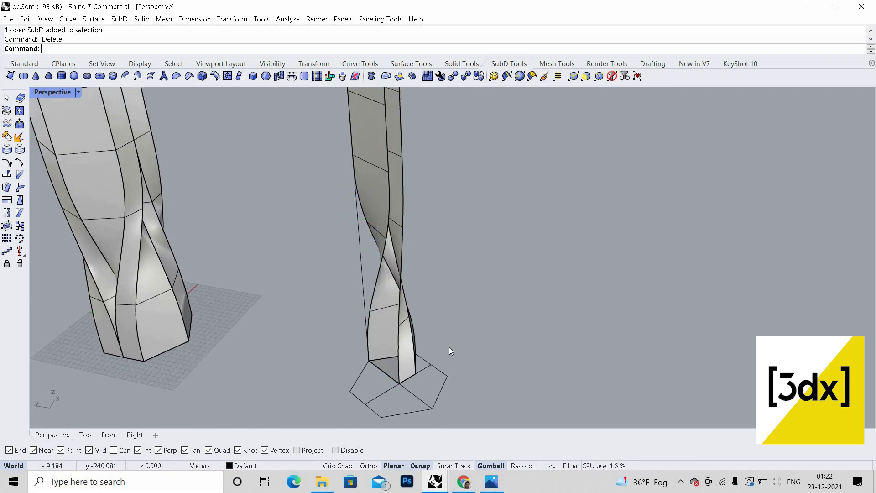
Step: Examine which separate SubD pieces remain in the opened column by selecting them from several angles
{"action": "scroll", "coordinate": [418, 375], "scroll_direction": "down", "scroll_amount": 7}
{"action": "right_click_drag", "start_coordinate": [410, 259], "coordinate": [396, 280]}
{"action": "scroll", "coordinate": [395, 281], "scroll_direction": "up", "scroll_amount": 10}
{"action": "left_click", "coordinate": [408, 278]}
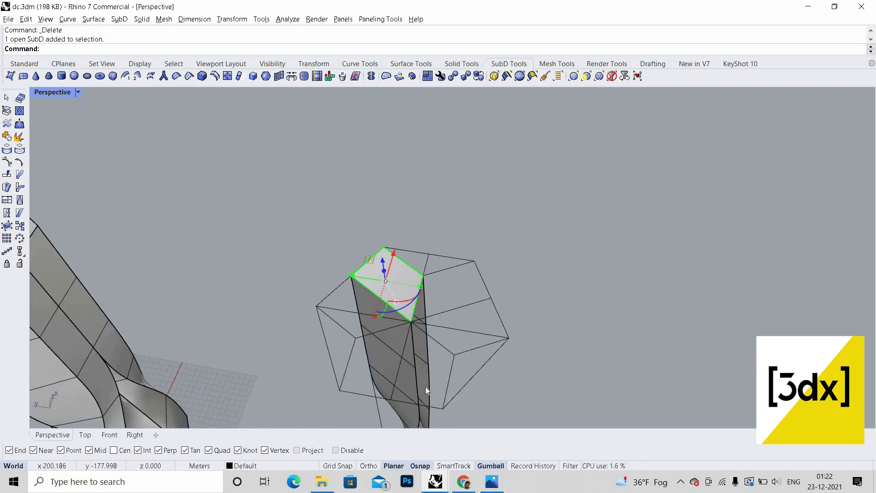
{"action": "scroll", "coordinate": [426, 387], "scroll_direction": "down", "scroll_amount": 5}
{"action": "right_click_drag", "start_coordinate": [421, 325], "coordinate": [438, 283]}
{"action": "scroll", "coordinate": [444, 270], "scroll_direction": "up", "scroll_amount": 8}
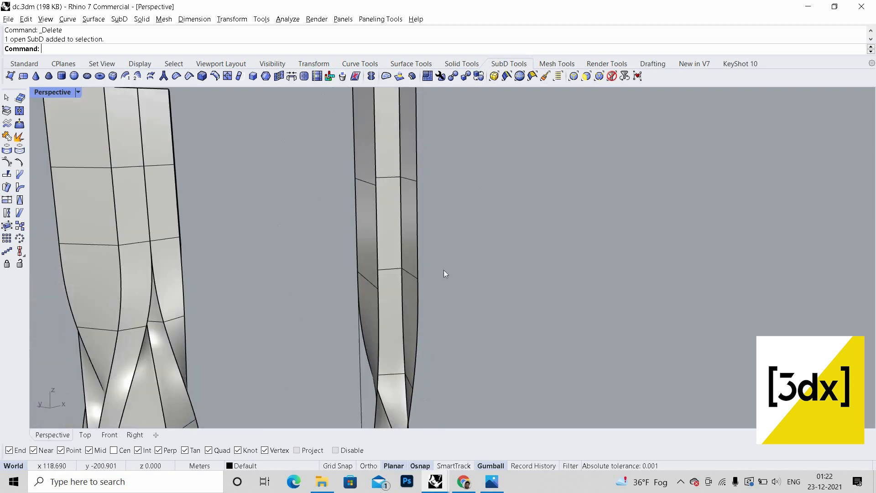
{"action": "left_click_drag", "start_coordinate": [511, 245], "coordinate": [373, 286]}
{"action": "scroll", "coordinate": [450, 292], "scroll_direction": "down", "scroll_amount": 5}
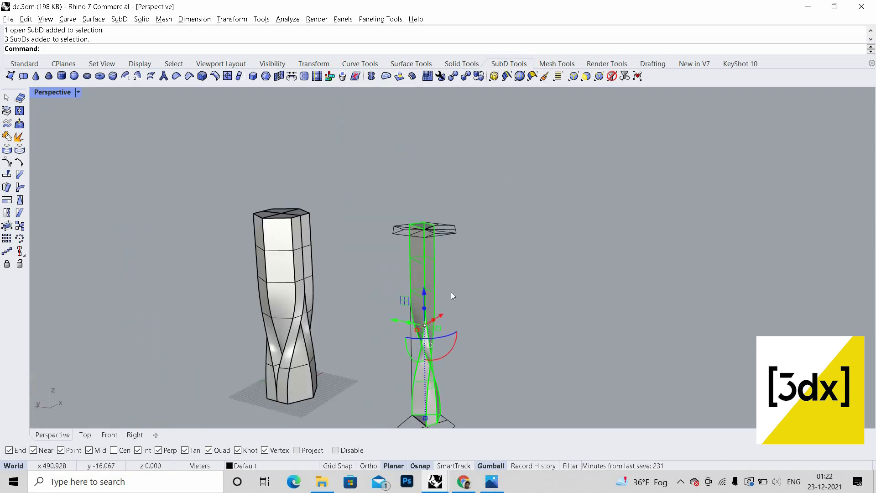
{"action": "key", "text": "Escape"}
{"action": "right_click_drag", "start_coordinate": [430, 238], "coordinate": [446, 256]}
{"action": "scroll", "coordinate": [430, 241], "scroll_direction": "up", "scroll_amount": 6}
{"action": "left_click", "coordinate": [435, 242]}
{"action": "scroll", "coordinate": [452, 292], "scroll_direction": "down", "scroll_amount": 5}
{"action": "scroll", "coordinate": [457, 388], "scroll_direction": "up", "scroll_amount": 5}
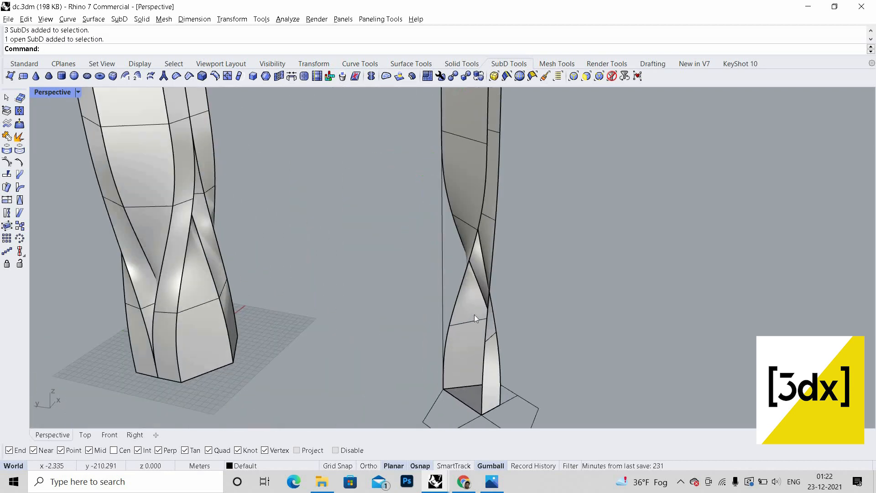
{"action": "scroll", "coordinate": [459, 392], "scroll_direction": "down", "scroll_amount": 7}
{"action": "key", "text": "Escape"}
Step: Try mirroring the opened column's three SubD pieces across a top edge starting at the guide hexagon's centre
{"action": "left_click_drag", "start_coordinate": [510, 367], "coordinate": [470, 283]}
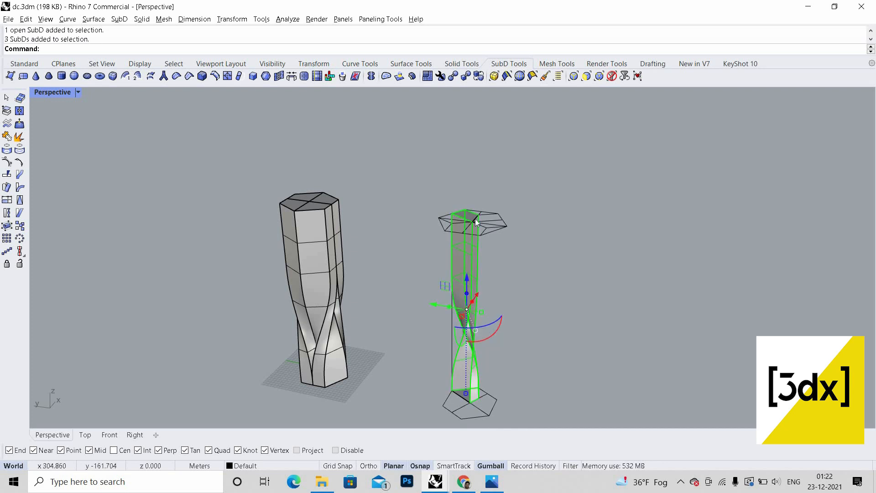
{"action": "scroll", "coordinate": [482, 207], "scroll_direction": "up", "scroll_amount": 5}
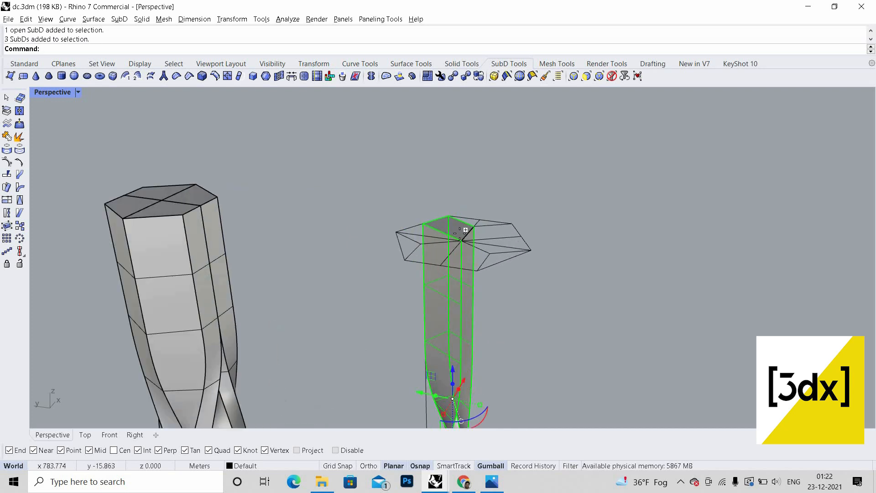
{"action": "type", "text": "Mirror"}
{"action": "key", "text": "Return"}
{"action": "scroll", "coordinate": [465, 232], "scroll_direction": "up", "scroll_amount": 5}
{"action": "left_click", "coordinate": [466, 251]}
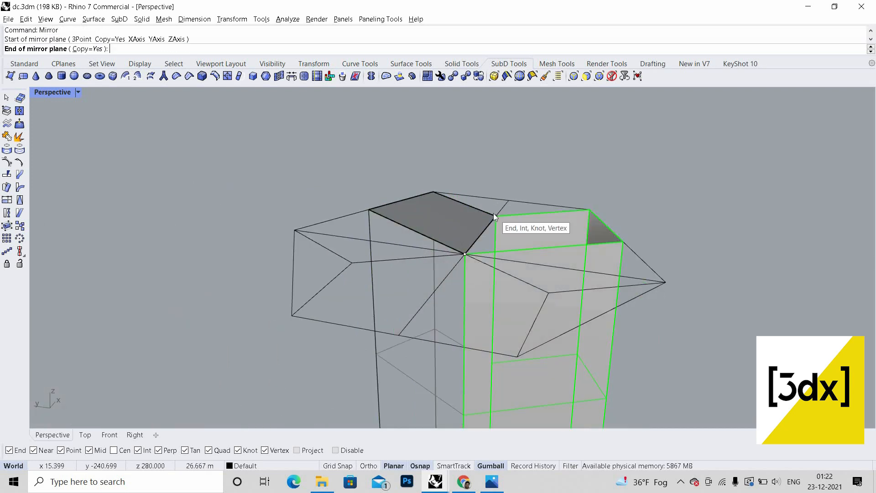
{"action": "left_click", "coordinate": [494, 216]}
{"action": "scroll", "coordinate": [494, 217], "scroll_direction": "down", "scroll_amount": 8}
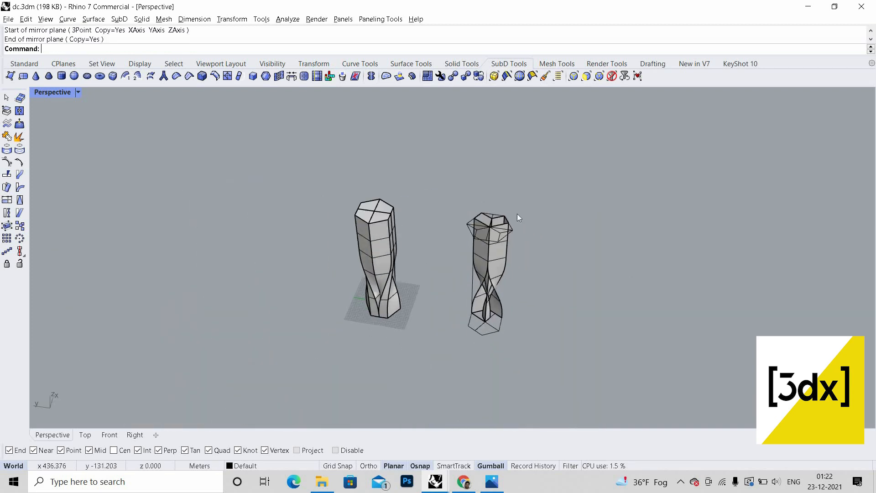
Step: Inspect the mirrored open columns from above and undo the mirror
{"action": "scroll", "coordinate": [521, 203], "scroll_direction": "up", "scroll_amount": 5}
{"action": "scroll", "coordinate": [505, 303], "scroll_direction": "down", "scroll_amount": 5}
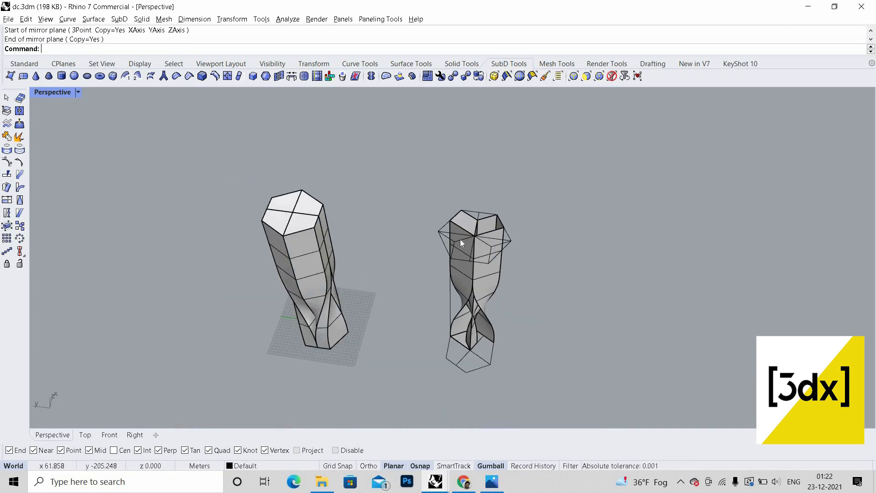
{"action": "right_click_drag", "start_coordinate": [460, 239], "coordinate": [561, 272]}
{"action": "scroll", "coordinate": [566, 273], "scroll_direction": "up", "scroll_amount": 6}
{"action": "key", "text": "ctrl+z"}
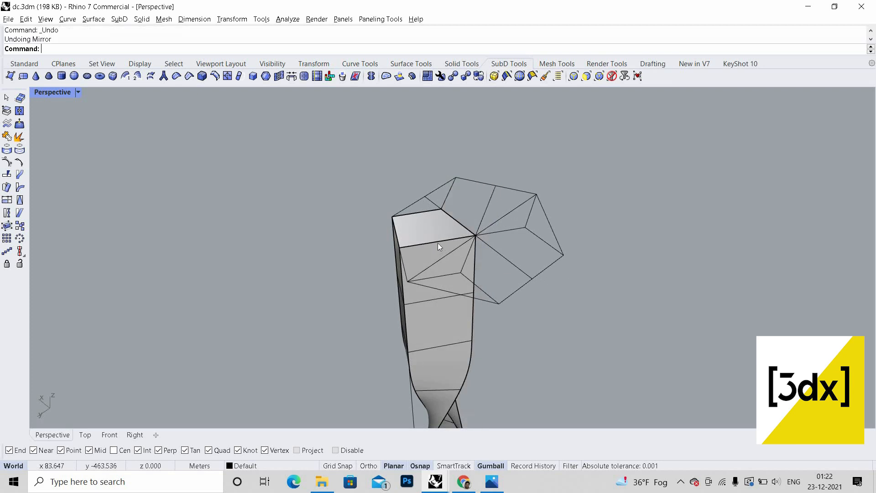
{"action": "scroll", "coordinate": [428, 243], "scroll_direction": "up", "scroll_amount": 3}
{"action": "left_click", "coordinate": [498, 223]}
{"action": "scroll", "coordinate": [525, 341], "scroll_direction": "down", "scroll_amount": 5}
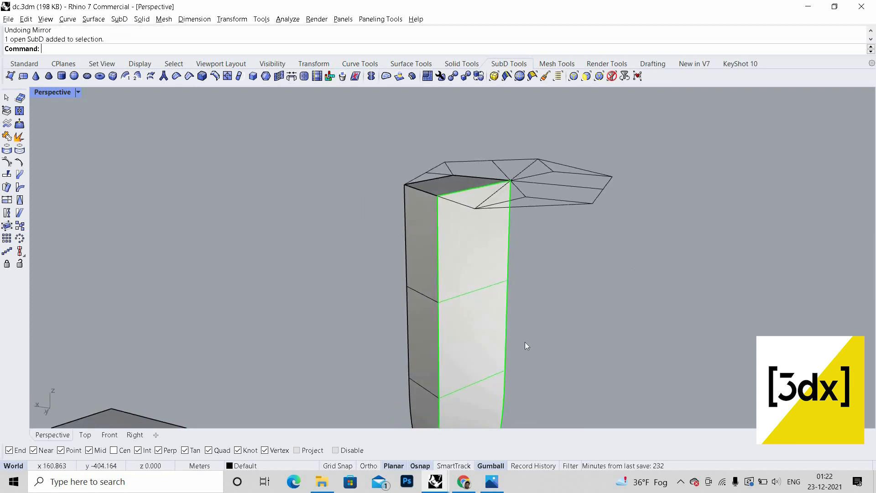
{"action": "key", "text": "Escape"}
{"action": "scroll", "coordinate": [507, 327], "scroll_direction": "up", "scroll_amount": 2}
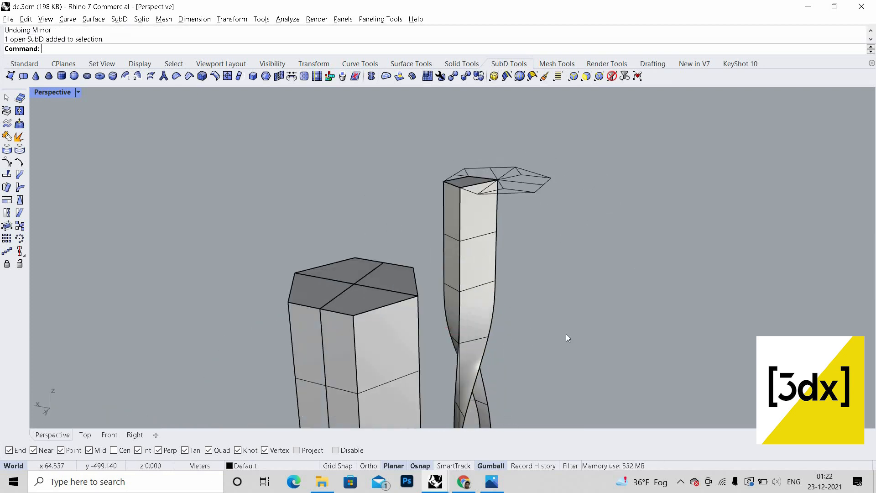
{"action": "left_click", "coordinate": [479, 267]}
{"action": "key", "text": "Escape"}
Step: Try mirroring the opened column's three SubD pieces with their guide curve across an edge of the column's top face
{"action": "left_click_drag", "start_coordinate": [478, 322], "coordinate": [479, 319]}
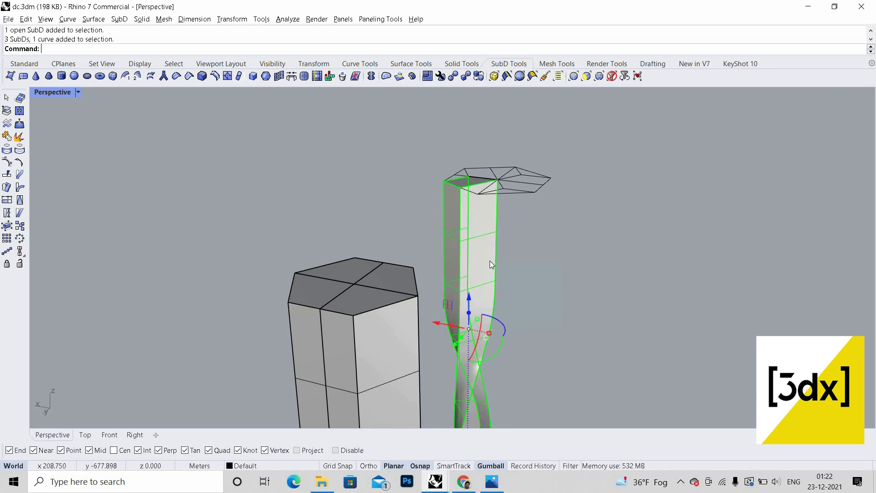
{"action": "scroll", "coordinate": [482, 267], "scroll_direction": "up", "scroll_amount": 5}
{"action": "type", "text": "Mirror"}
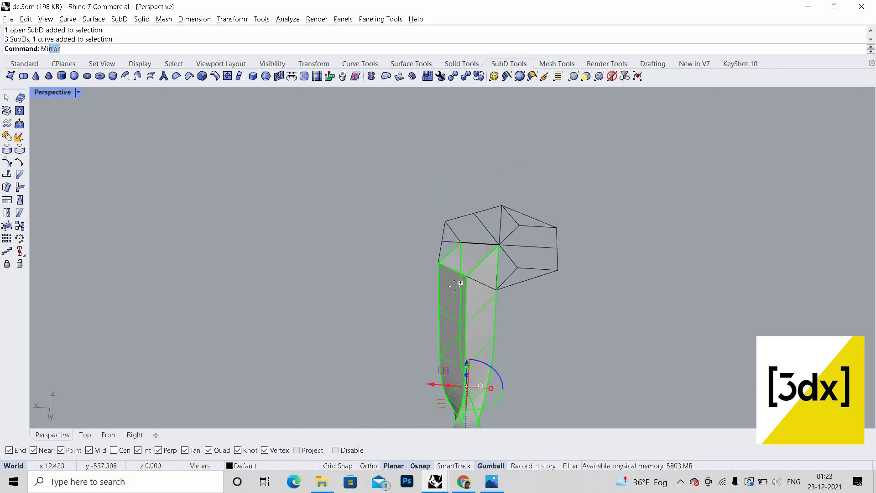
{"action": "key", "text": "Return"}
{"action": "scroll", "coordinate": [482, 266], "scroll_direction": "up", "scroll_amount": 3}
{"action": "left_click", "coordinate": [483, 217]}
{"action": "left_click", "coordinate": [486, 351]}
{"action": "key", "text": "Escape"}
Step: Check how the mirrored column meets the original and undo the mirror
{"action": "scroll", "coordinate": [472, 268], "scroll_direction": "down", "scroll_amount": 3}
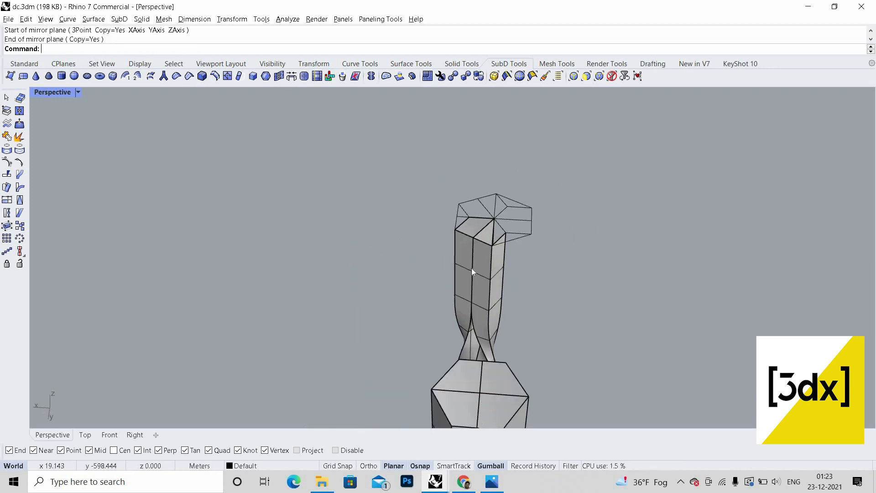
{"action": "scroll", "coordinate": [474, 246], "scroll_direction": "up", "scroll_amount": 3}
{"action": "scroll", "coordinate": [517, 227], "scroll_direction": "down", "scroll_amount": 3}
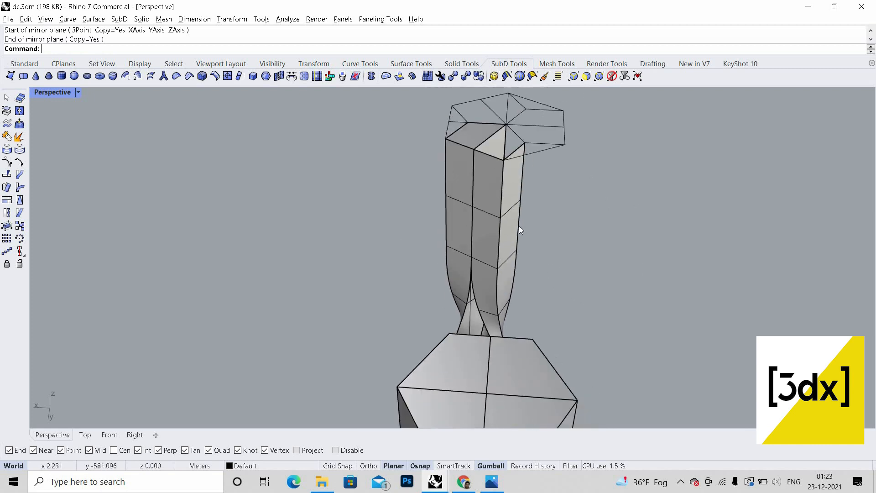
{"action": "key", "text": "ctrl+z"}
Step: Delete the two upper faces of the opened column's front SubD piece beside the guide hexagon's centre
{"action": "left_click", "coordinate": [495, 219]}
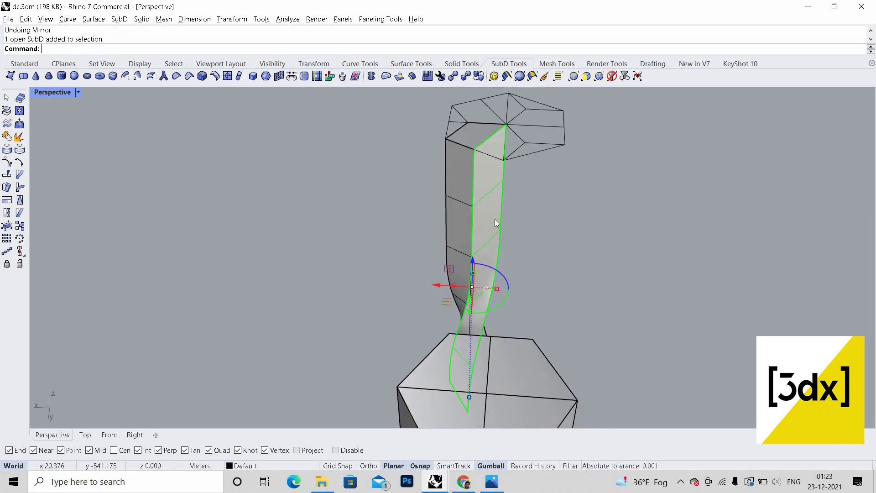
{"action": "key", "text": "Escape"}
{"action": "left_click", "coordinate": [493, 220], "text": "ctrl+shift"}
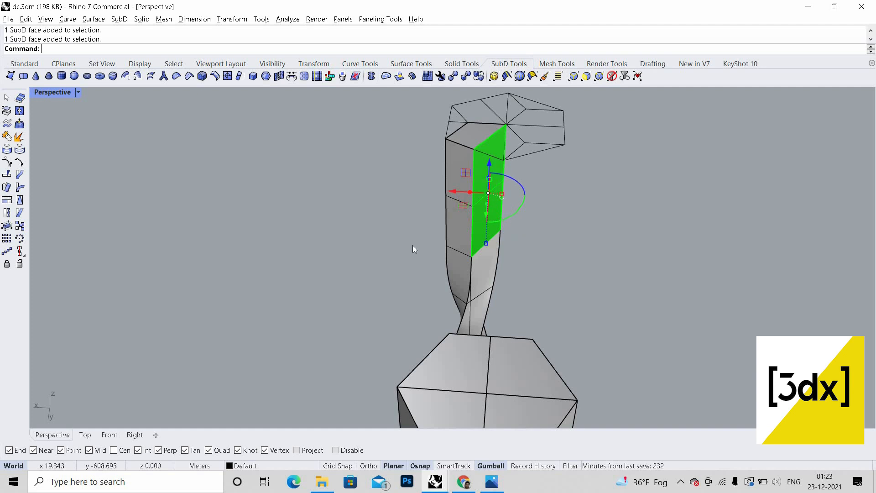
{"action": "key", "text": "Delete"}
{"action": "scroll", "coordinate": [463, 253], "scroll_direction": "down", "scroll_amount": 3}
{"action": "scroll", "coordinate": [450, 264], "scroll_direction": "up", "scroll_amount": 3}
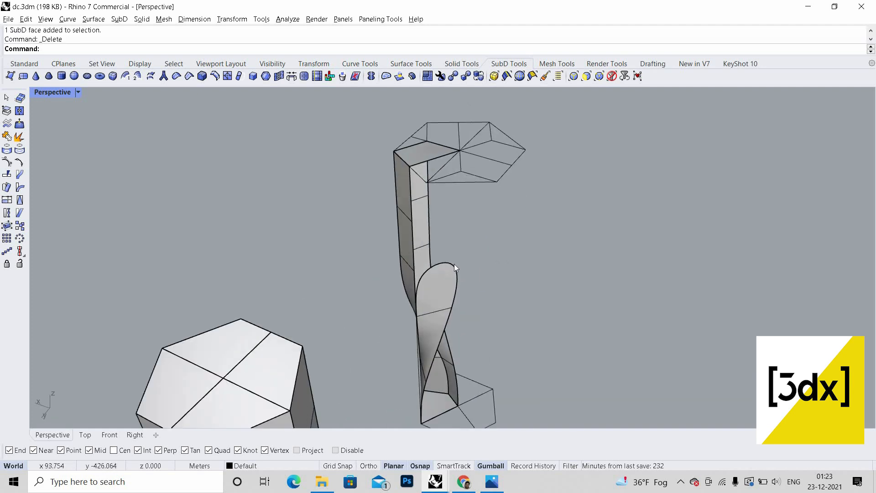
Step: Try creasing the rounded upper boundary edge left on the front piece, and undo the face deletion
{"action": "left_click", "coordinate": [453, 266], "text": "ctrl+shift"}
{"action": "scroll", "coordinate": [438, 262], "scroll_direction": "up", "scroll_amount": 3}
{"action": "left_click", "coordinate": [439, 263]}
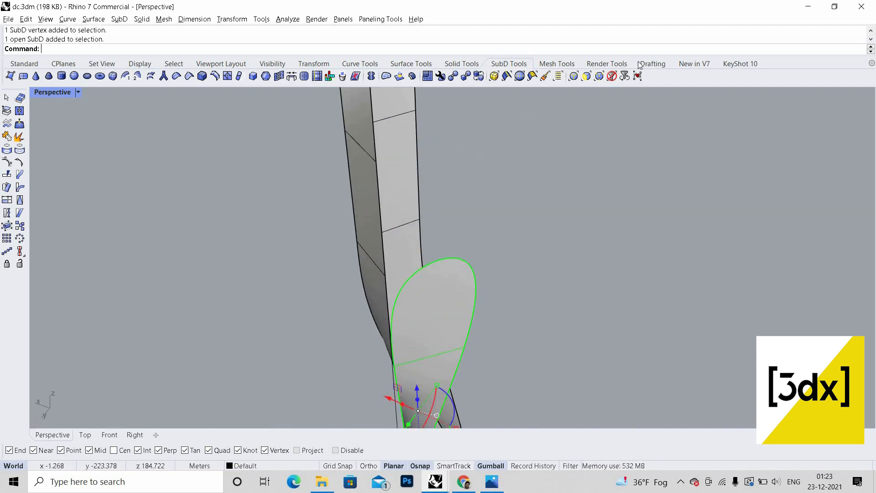
{"action": "key", "text": "Escape"}
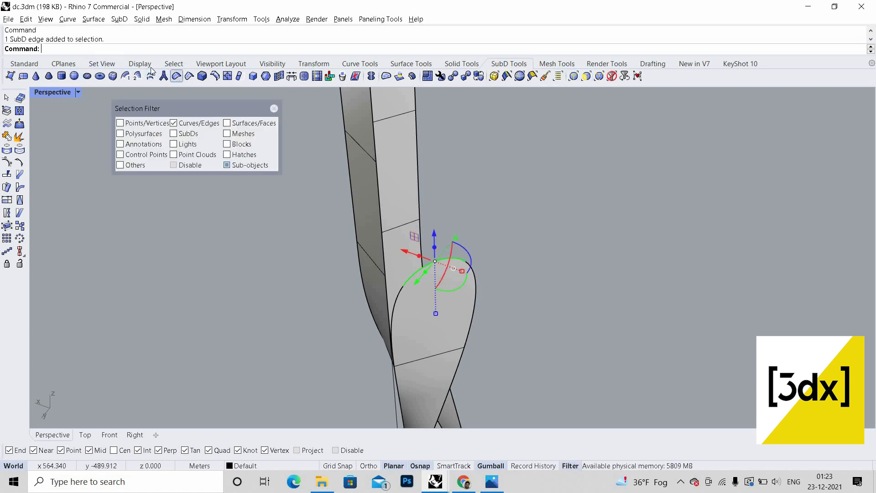
{"action": "key", "text": "Escape"}
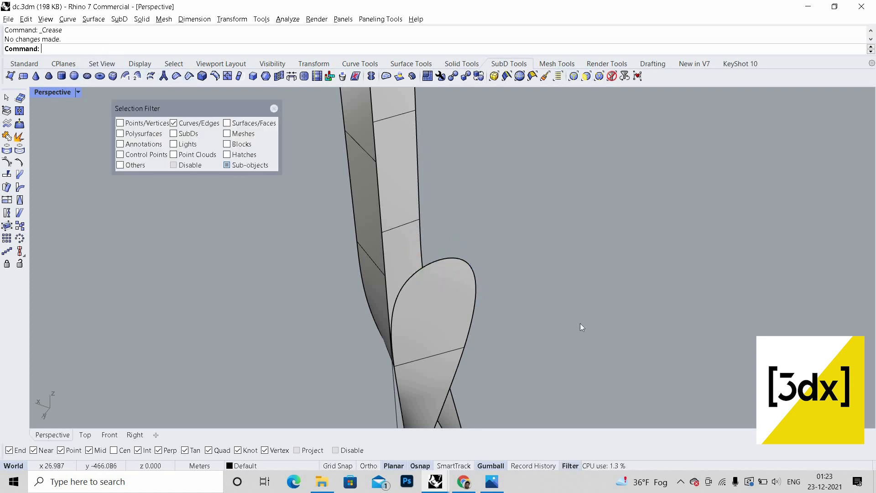
{"action": "key", "text": "ctrl+z"}
Step: Crease the horizontal edge directly below the front piece's two upper faces
{"action": "scroll", "coordinate": [514, 267], "scroll_direction": "down", "scroll_amount": 6}
{"action": "scroll", "coordinate": [497, 299], "scroll_direction": "up", "scroll_amount": 6}
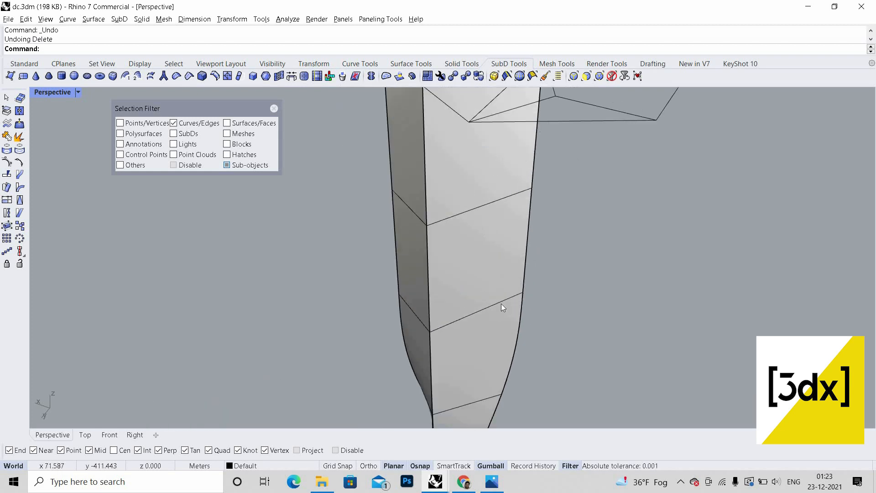
{"action": "left_click", "coordinate": [501, 303]}
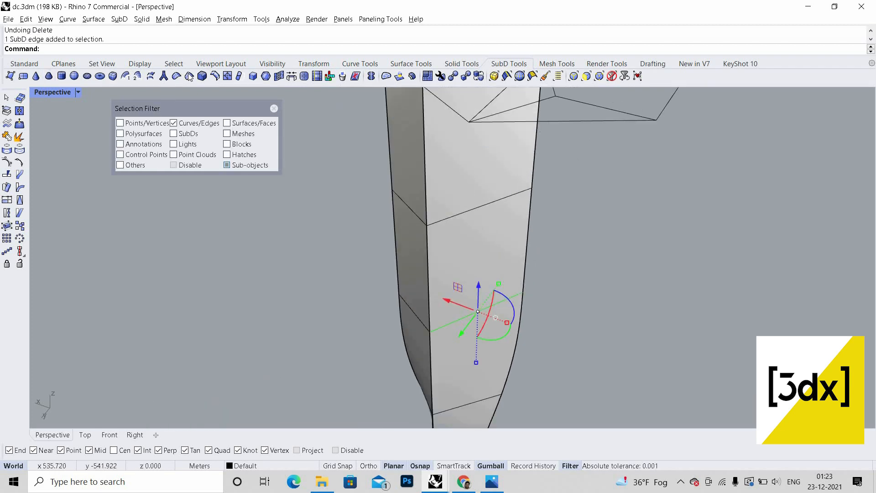
{"action": "key", "text": "Escape"}
{"action": "scroll", "coordinate": [537, 259], "scroll_direction": "down", "scroll_amount": 5}
{"action": "scroll", "coordinate": [526, 254], "scroll_direction": "up", "scroll_amount": 5}
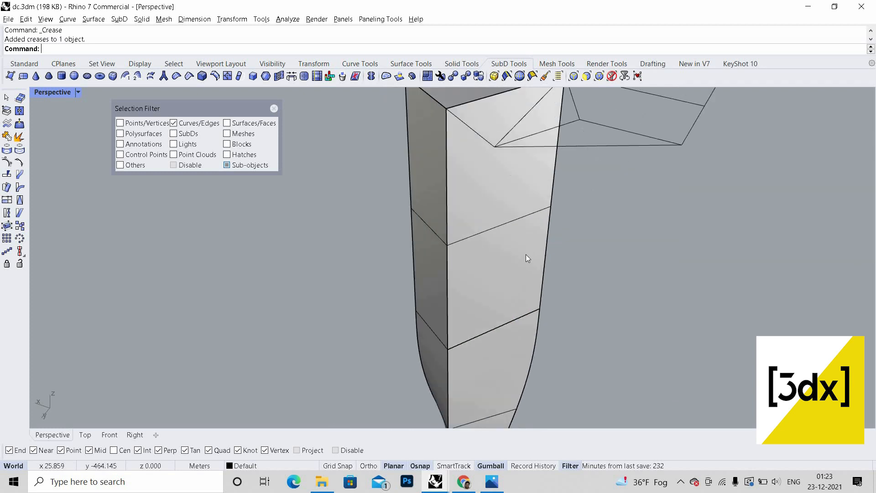
Step: Restrict selection to surfaces and faces, and delete the front piece's two faces above the creased edge
{"action": "left_click", "coordinate": [203, 125]}
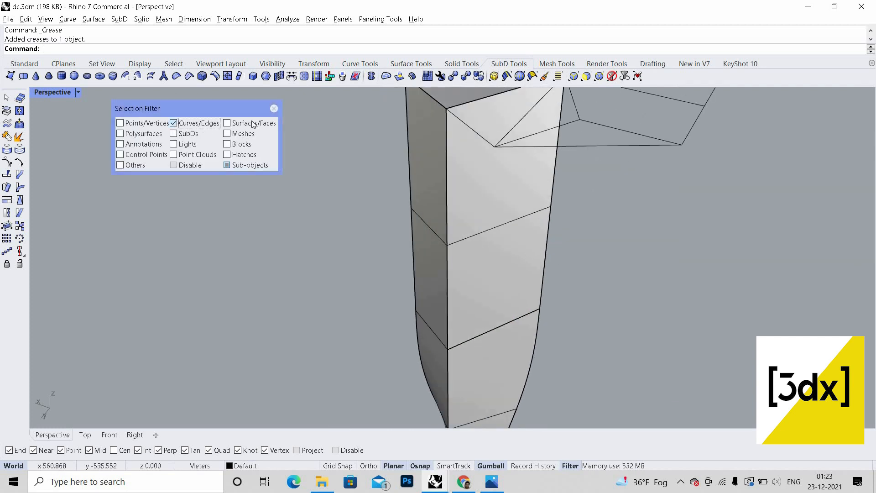
{"action": "left_click", "coordinate": [251, 122]}
{"action": "left_click", "coordinate": [475, 250]}
{"action": "left_click", "coordinate": [473, 182]}
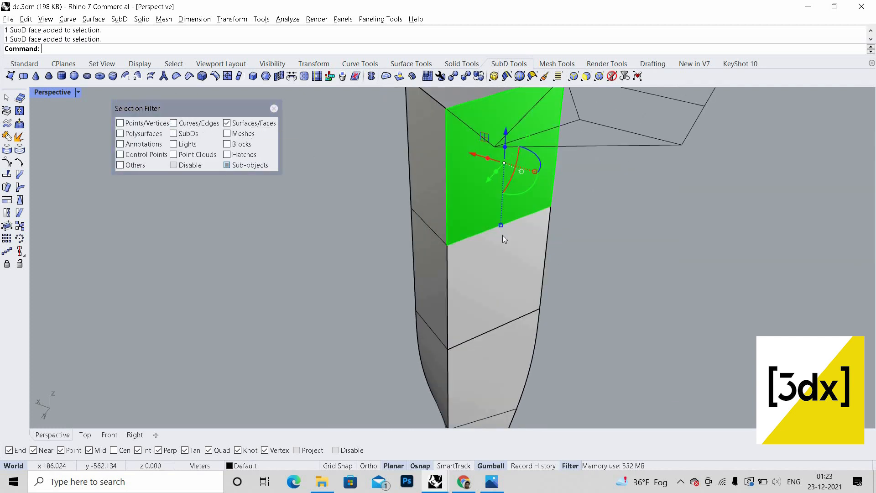
{"action": "key", "text": "Delete"}
{"action": "left_click", "coordinate": [529, 271]}
{"action": "key", "text": "Delete"}
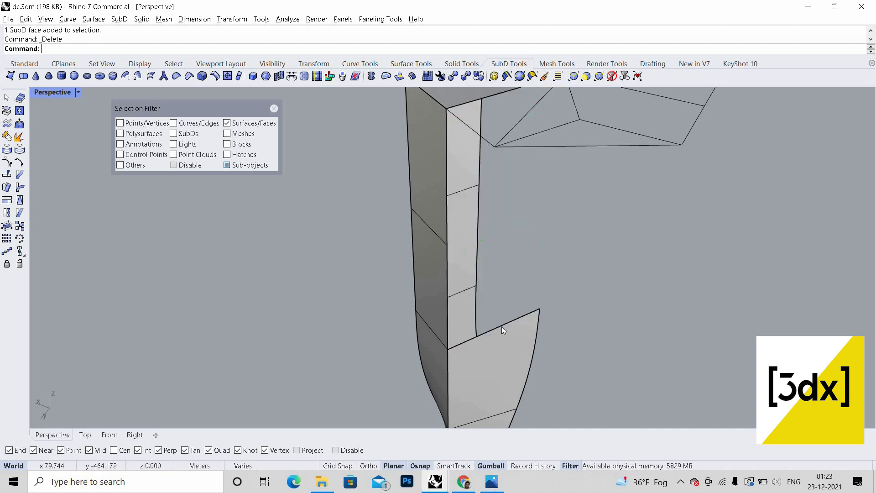
Step: Close the selection filter and examine the opened column's twisted shell from several angles against the complete tower
{"action": "right_click_drag", "start_coordinate": [502, 326], "coordinate": [256, 109]}
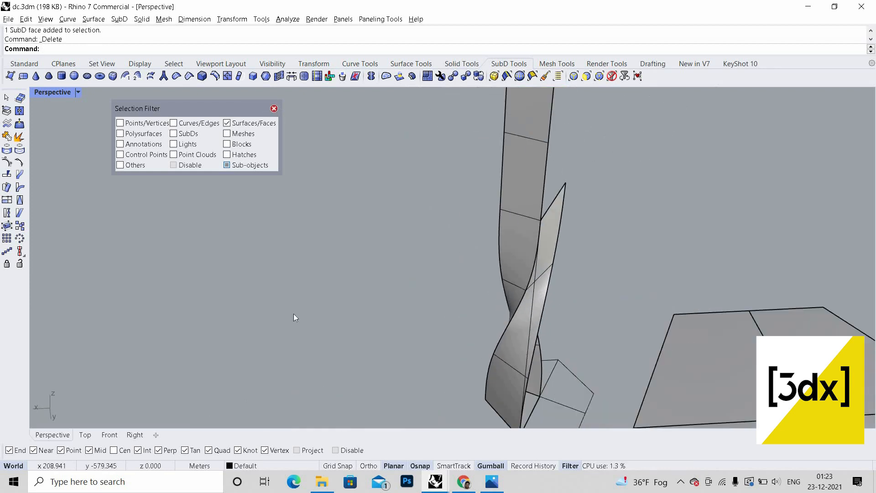
{"action": "key", "text": "Escape"}
{"action": "scroll", "coordinate": [463, 309], "scroll_direction": "down", "scroll_amount": 4}
{"action": "right_click_drag", "start_coordinate": [426, 342], "coordinate": [455, 246]}
{"action": "scroll", "coordinate": [489, 268], "scroll_direction": "up", "scroll_amount": 5}
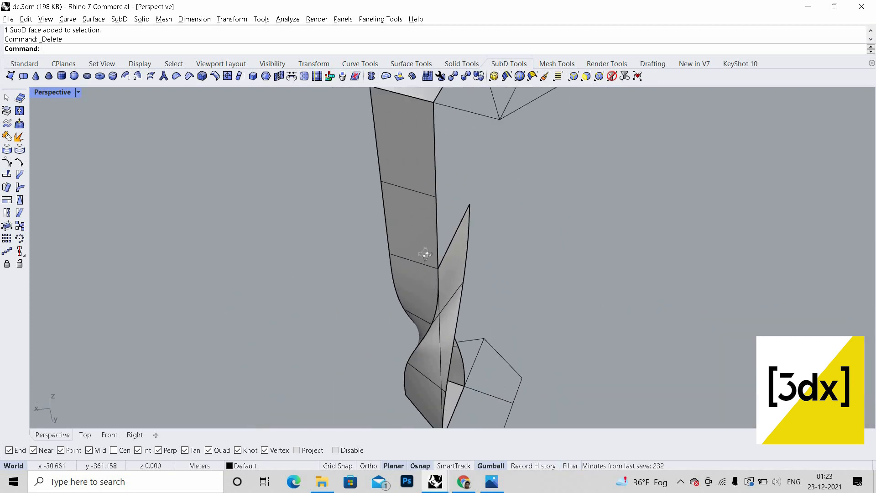
{"action": "scroll", "coordinate": [425, 254], "scroll_direction": "down", "scroll_amount": 4}
{"action": "right_click_drag", "start_coordinate": [273, 225], "coordinate": [472, 320]}
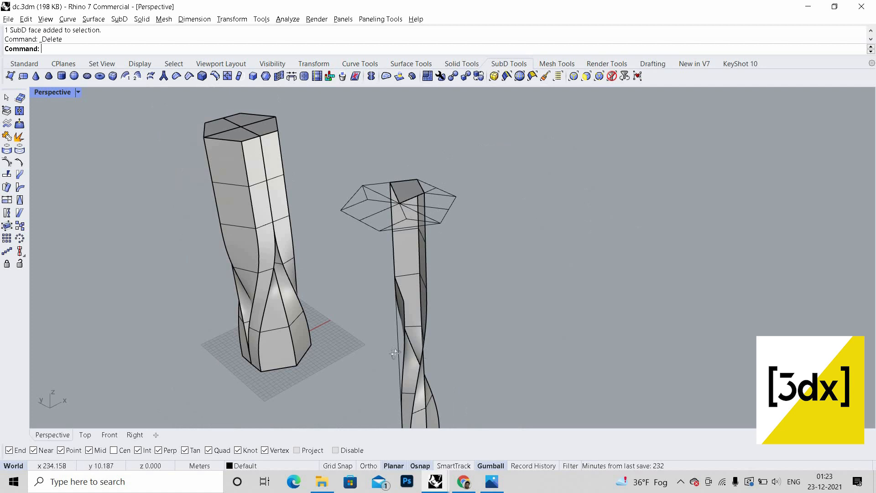
{"action": "right_click_drag", "start_coordinate": [395, 353], "coordinate": [434, 305]}
{"action": "scroll", "coordinate": [498, 350], "scroll_direction": "up", "scroll_amount": 4}
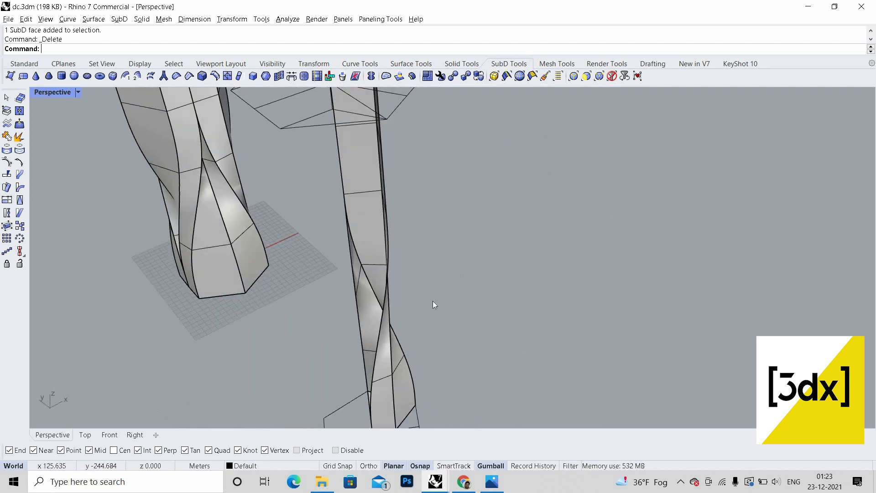
{"action": "scroll", "coordinate": [479, 279], "scroll_direction": "down", "scroll_amount": 3}
{"action": "scroll", "coordinate": [456, 276], "scroll_direction": "up", "scroll_amount": 6}
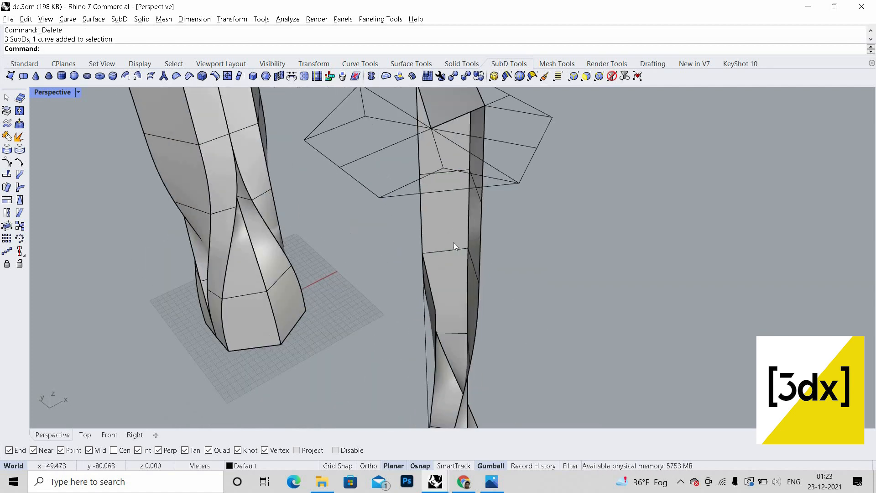
Step: Try mirroring the column's selected SubD side pieces across a plane starting at the guide hexagon's centre
{"action": "left_click", "coordinate": [478, 258]}
{"action": "left_click", "coordinate": [480, 214]}
{"action": "scroll", "coordinate": [479, 215], "scroll_direction": "down", "scroll_amount": 3}
{"action": "scroll", "coordinate": [472, 212], "scroll_direction": "up", "scroll_amount": 3}
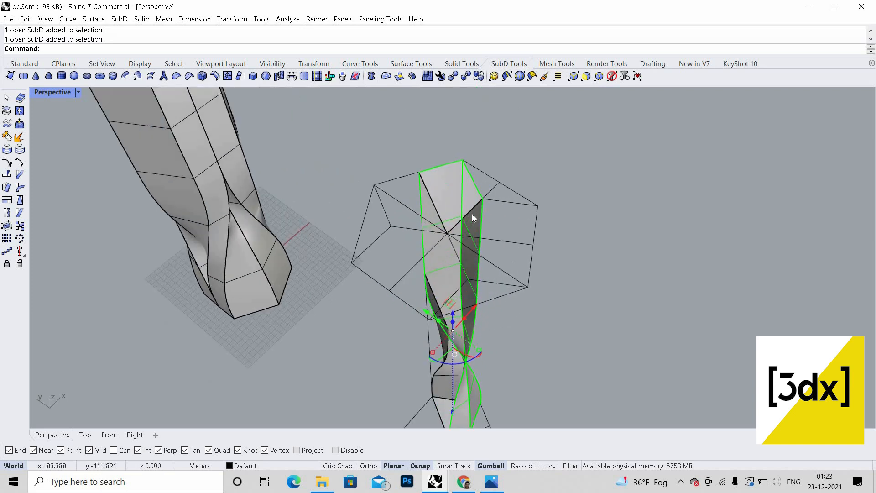
{"action": "right_click_drag", "start_coordinate": [472, 215], "coordinate": [470, 214]}
{"action": "type", "text": "Mirror"}
{"action": "key", "text": "Return"}
{"action": "left_click", "coordinate": [474, 208]}
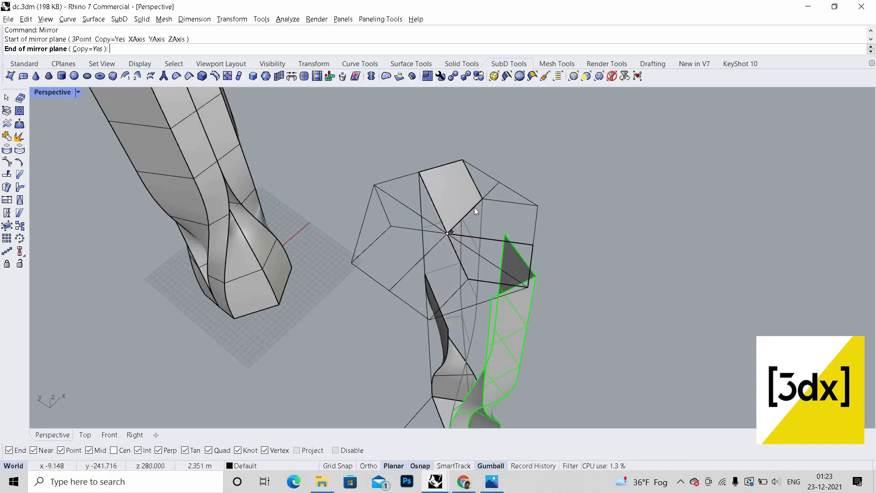
{"action": "left_click", "coordinate": [475, 352]}
Step: Examine how the mirrored pieces meet the opened column at its top, twist and base
{"action": "scroll", "coordinate": [530, 305], "scroll_direction": "down", "scroll_amount": 2}
{"action": "right_click_drag", "start_coordinate": [475, 374], "coordinate": [492, 306], "text": "shift"}
{"action": "scroll", "coordinate": [492, 333], "scroll_direction": "up", "scroll_amount": 10}
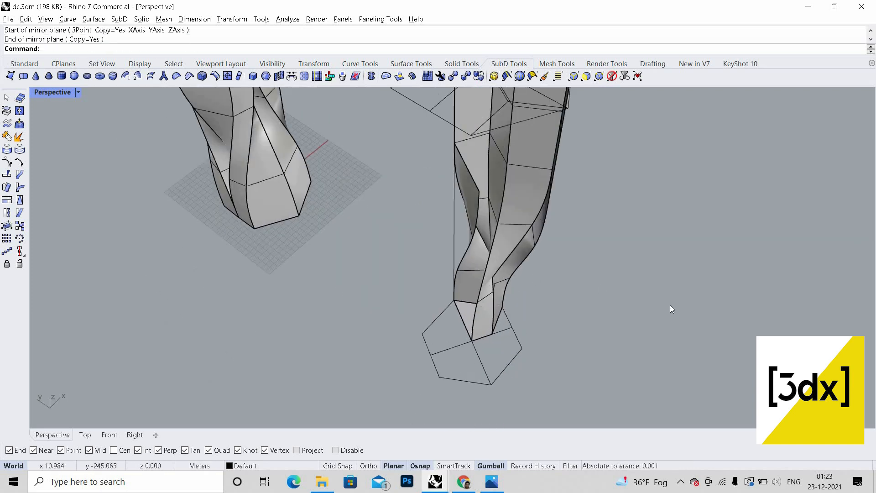
{"action": "scroll", "coordinate": [610, 327], "scroll_direction": "down", "scroll_amount": 6}
{"action": "right_click_drag", "start_coordinate": [590, 284], "coordinate": [611, 315]}
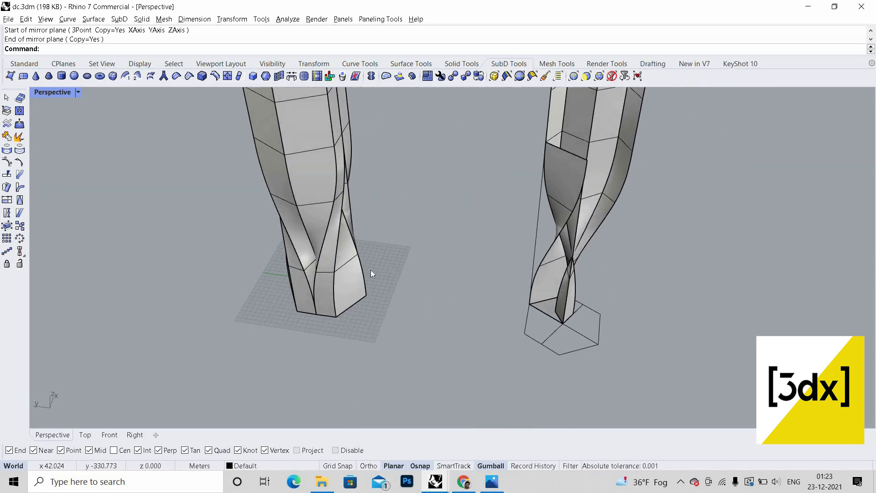
{"action": "scroll", "coordinate": [633, 329], "scroll_direction": "up", "scroll_amount": 8}
{"action": "scroll", "coordinate": [559, 328], "scroll_direction": "down", "scroll_amount": 6}
{"action": "right_click_drag", "start_coordinate": [560, 328], "coordinate": [556, 84]}
{"action": "scroll", "coordinate": [569, 338], "scroll_direction": "up", "scroll_amount": 6}
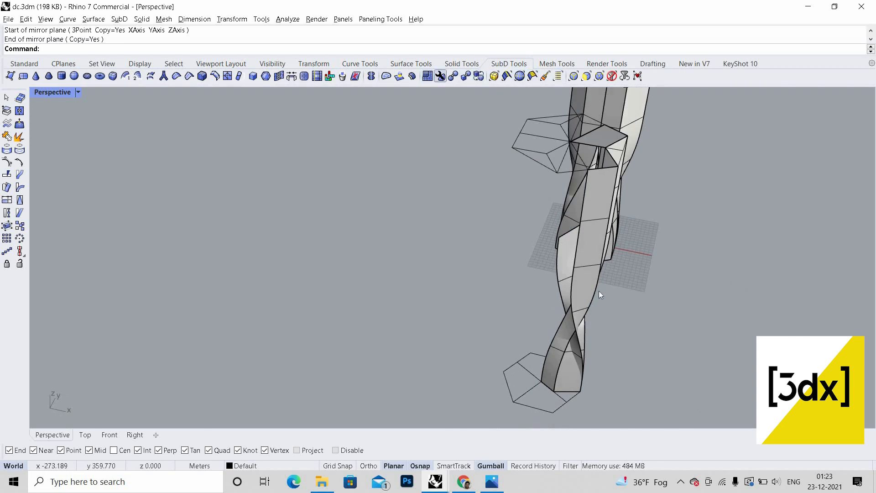
Step: Switch the SubD display from smooth to flat and select the piece at the column's base
{"action": "key", "text": "Tab"}
{"action": "scroll", "coordinate": [582, 340], "scroll_direction": "up", "scroll_amount": 4}
{"action": "right_click_drag", "start_coordinate": [582, 340], "coordinate": [515, 314]}
{"action": "scroll", "coordinate": [395, 315], "scroll_direction": "down", "scroll_amount": 4}
{"action": "scroll", "coordinate": [514, 314], "scroll_direction": "up", "scroll_amount": 3}
{"action": "left_click", "coordinate": [513, 327]}
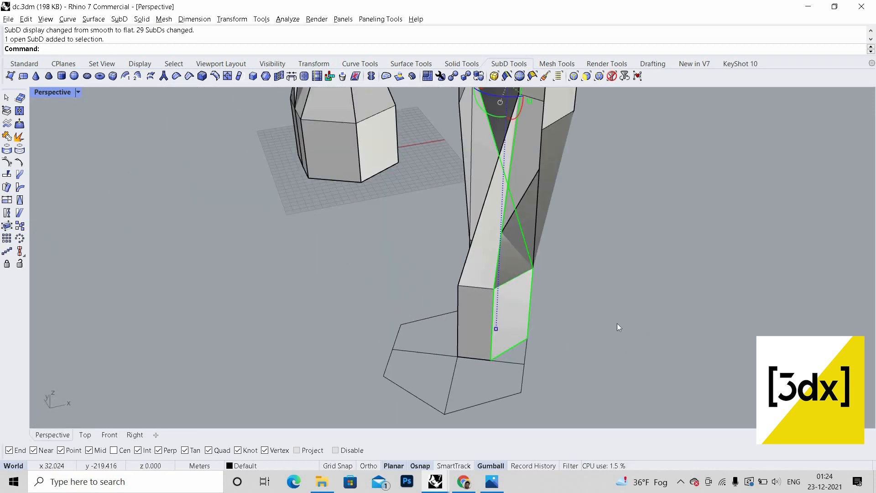
Step: Undo back past the mirrored copy, and redo the deletion of the upper face above the crease
{"action": "key", "text": "ctrl+z"}
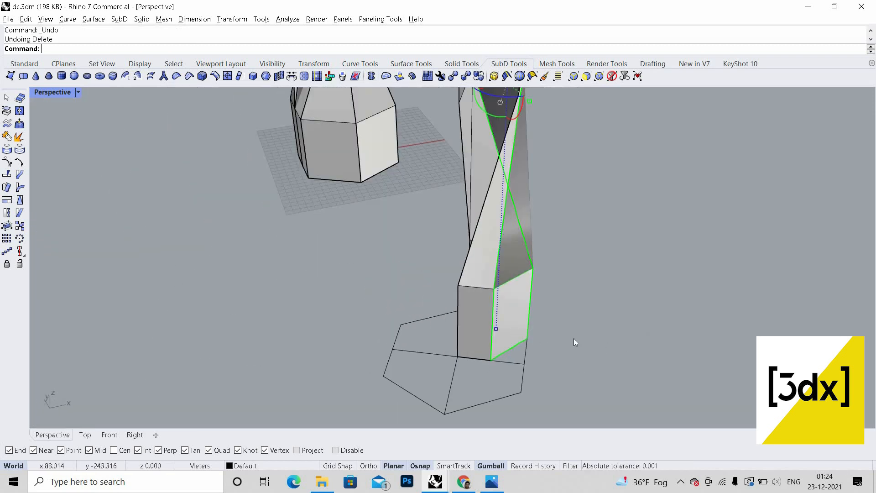
{"action": "scroll", "coordinate": [573, 341], "scroll_direction": "down", "scroll_amount": 3}
{"action": "scroll", "coordinate": [564, 329], "scroll_direction": "down", "scroll_amount": 6}
{"action": "right_click_drag", "start_coordinate": [622, 239], "coordinate": [497, 224]}
{"action": "scroll", "coordinate": [516, 228], "scroll_direction": "up", "scroll_amount": 6}
{"action": "left_click", "coordinate": [492, 251]}
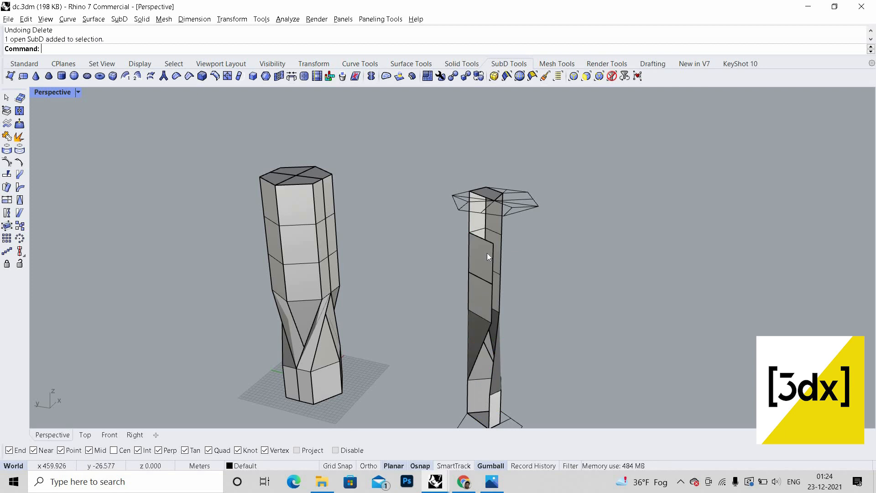
{"action": "key", "text": "ctrl+y"}
{"action": "scroll", "coordinate": [460, 310], "scroll_direction": "up", "scroll_amount": 5}
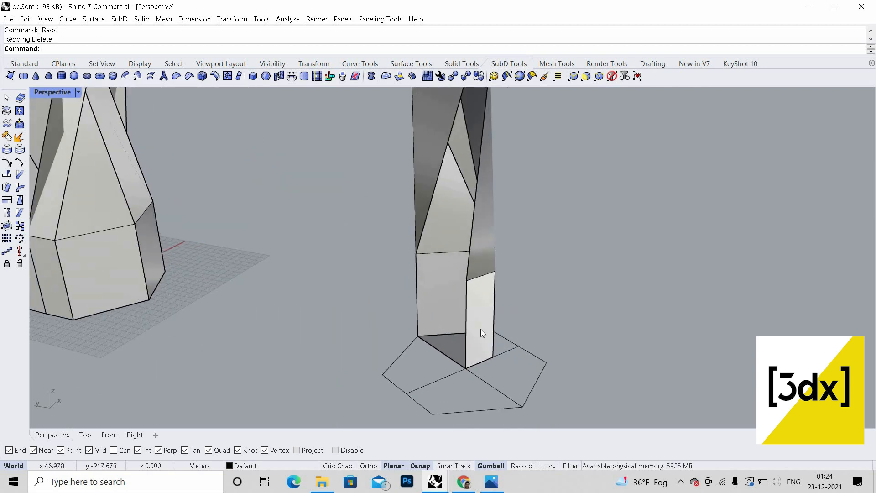
Step: Move the base's inner vertical edge about 12.1 m along the column's bottom edge, away from the guide hexagon's centre
{"action": "scroll", "coordinate": [469, 376], "scroll_direction": "up", "scroll_amount": 2}
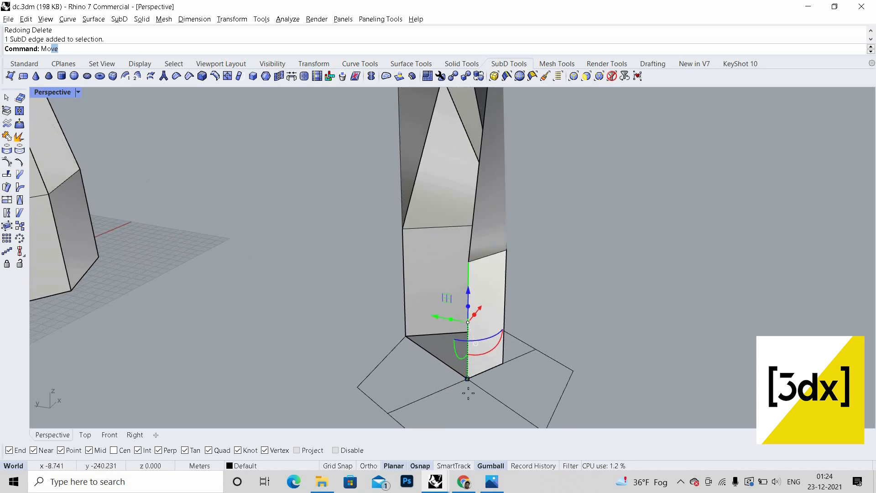
{"action": "key", "text": "Return"}
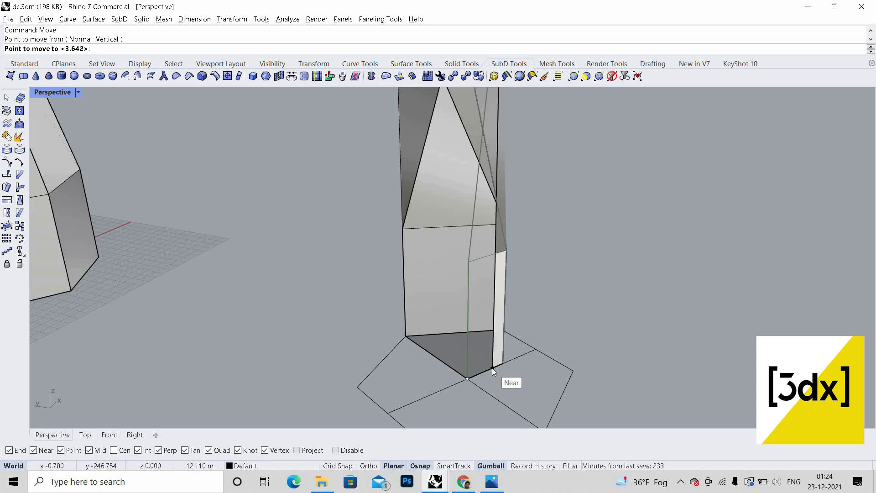
{"action": "left_click", "coordinate": [492, 368]}
{"action": "scroll", "coordinate": [425, 315], "scroll_direction": "down", "scroll_amount": 5}
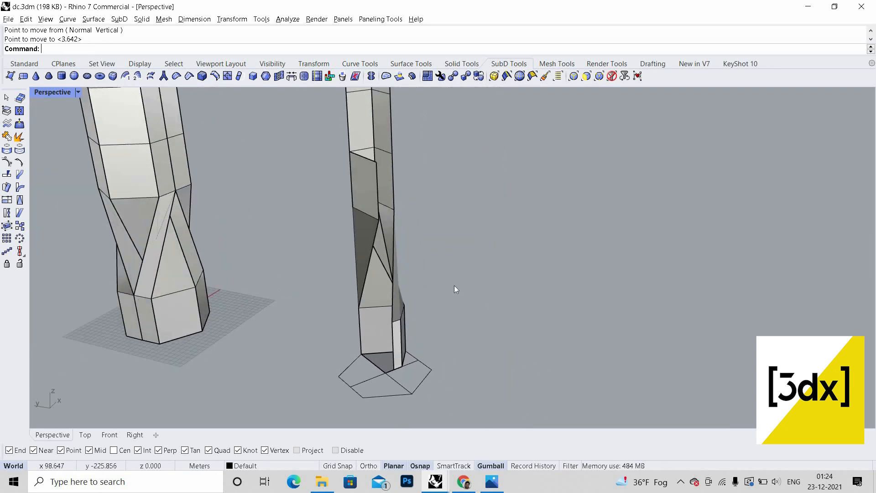
Step: Move the free vertical edge of the panel above the twist to the midpoint of that panel's upper edge
{"action": "scroll", "coordinate": [484, 288], "scroll_direction": "down", "scroll_amount": 4}
{"action": "right_click_drag", "start_coordinate": [429, 288], "coordinate": [500, 292]}
{"action": "scroll", "coordinate": [280, 267], "scroll_direction": "up", "scroll_amount": 6}
{"action": "scroll", "coordinate": [490, 294], "scroll_direction": "down", "scroll_amount": 5}
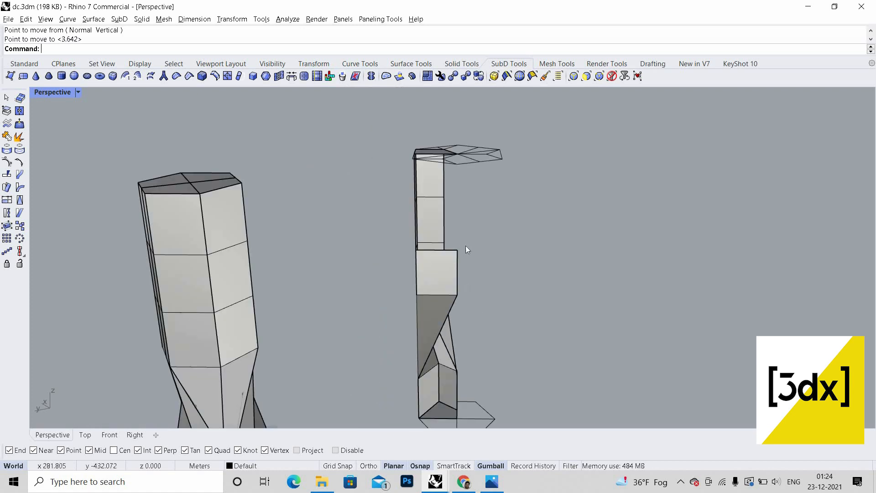
{"action": "right_click_drag", "start_coordinate": [466, 246], "coordinate": [434, 220]}
{"action": "scroll", "coordinate": [475, 258], "scroll_direction": "up", "scroll_amount": 5}
{"action": "left_click", "coordinate": [434, 220], "text": "ctrl+shift"}
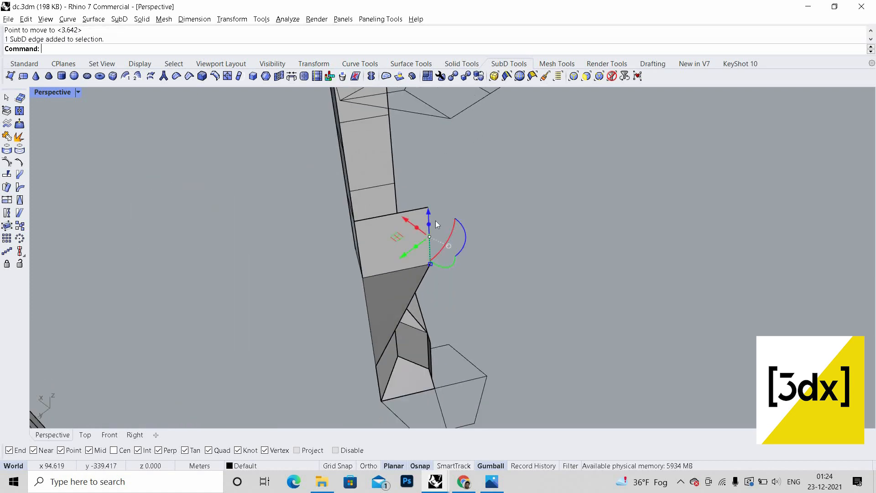
{"action": "type", "text": "move"}
{"action": "key", "text": "Return"}
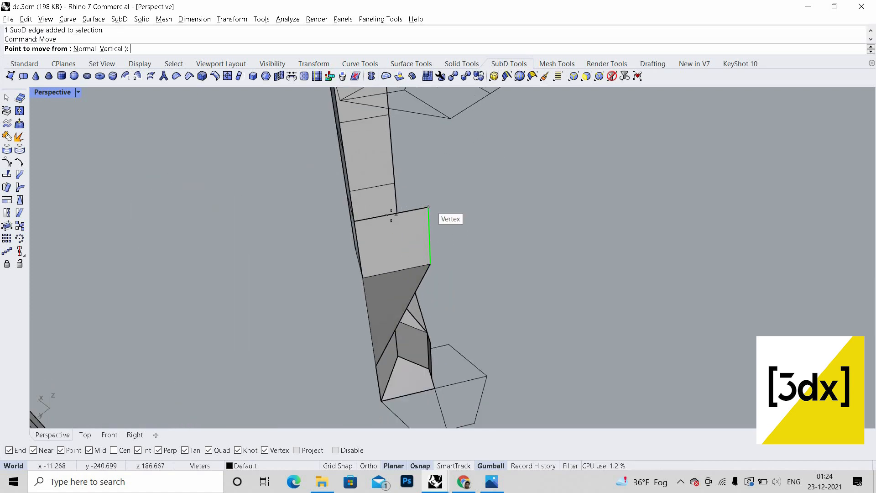
{"action": "left_click", "coordinate": [428, 208]}
{"action": "left_click", "coordinate": [392, 215]}
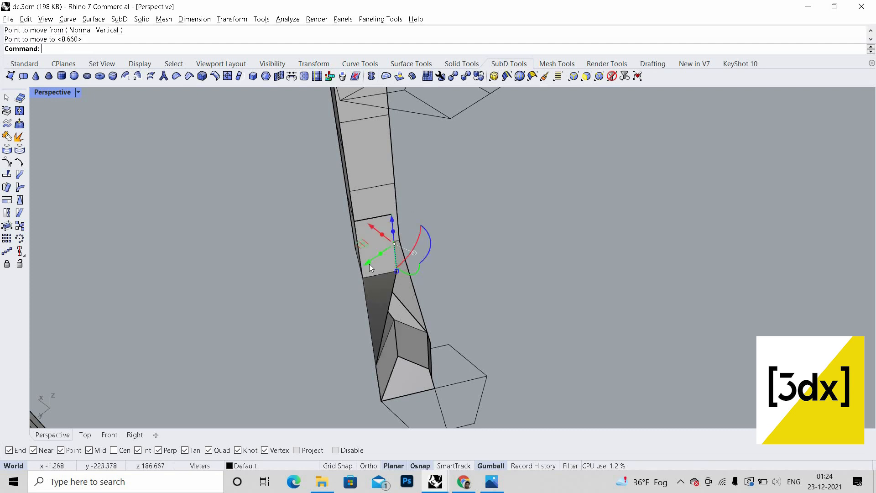
{"action": "key", "text": "Escape"}
Step: Examine the reshaped column's twist, base and top from several sides
{"action": "scroll", "coordinate": [460, 301], "scroll_direction": "down", "scroll_amount": 9}
{"action": "right_click_drag", "start_coordinate": [460, 300], "coordinate": [458, 304]}
{"action": "scroll", "coordinate": [459, 304], "scroll_direction": "up", "scroll_amount": 7}
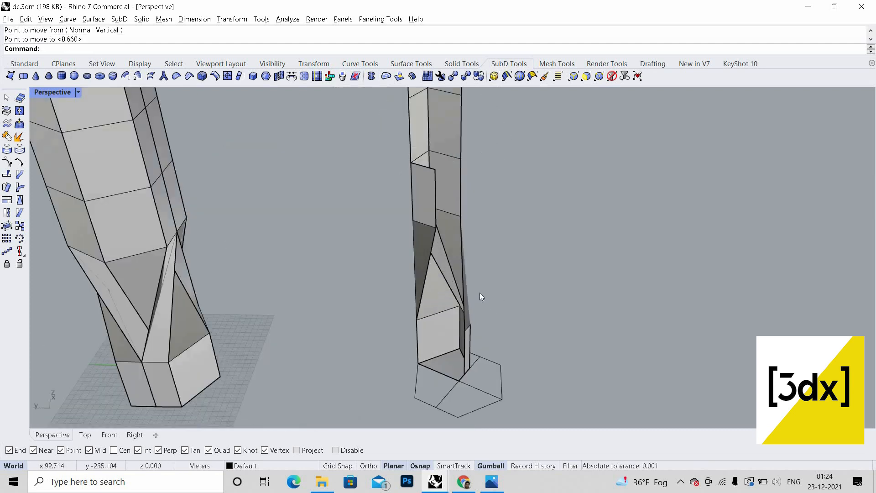
{"action": "scroll", "coordinate": [477, 309], "scroll_direction": "up", "scroll_amount": 7}
{"action": "scroll", "coordinate": [478, 311], "scroll_direction": "down", "scroll_amount": 4}
{"action": "right_click_drag", "start_coordinate": [540, 320], "coordinate": [497, 305]}
{"action": "scroll", "coordinate": [497, 305], "scroll_direction": "down", "scroll_amount": 4}
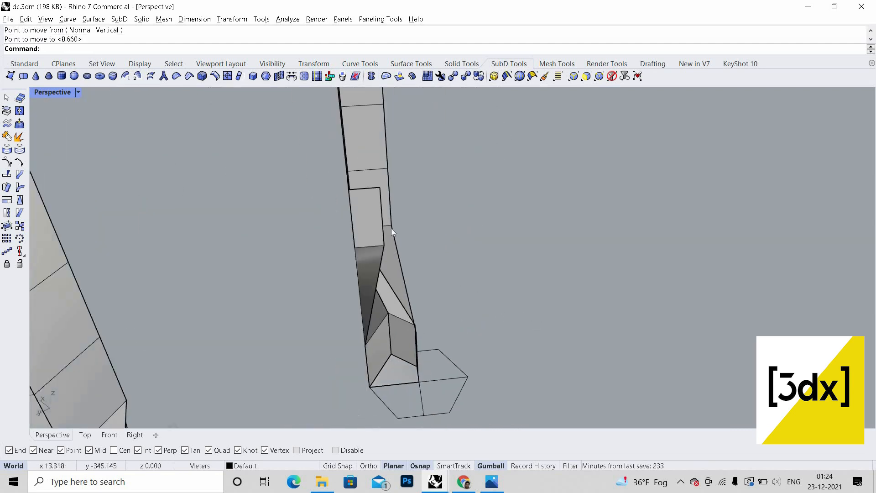
{"action": "left_click_drag", "start_coordinate": [414, 271], "coordinate": [365, 262]}
{"action": "key", "text": "Escape"}
{"action": "scroll", "coordinate": [474, 284], "scroll_direction": "down", "scroll_amount": 7}
{"action": "right_click_drag", "start_coordinate": [530, 277], "coordinate": [541, 73]}
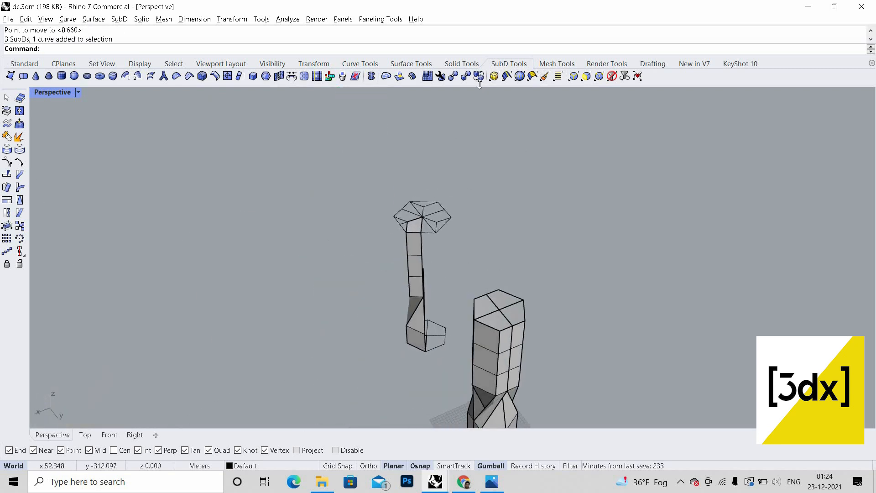
Step: Switch the SubD display from flat to smooth and inspect the column's twist
{"action": "scroll", "coordinate": [478, 81], "scroll_direction": "up", "scroll_amount": 6}
{"action": "left_click", "coordinate": [478, 80]}
{"action": "scroll", "coordinate": [448, 316], "scroll_direction": "up", "scroll_amount": 5}
{"action": "right_click_drag", "start_coordinate": [447, 315], "coordinate": [526, 288]}
{"action": "scroll", "coordinate": [525, 288], "scroll_direction": "down", "scroll_amount": 5}
{"action": "scroll", "coordinate": [456, 281], "scroll_direction": "up", "scroll_amount": 3}
{"action": "scroll", "coordinate": [469, 356], "scroll_direction": "up", "scroll_amount": 4}
Step: Select all the SubD pieces of the reshaped column together and group them
{"action": "left_click", "coordinate": [471, 371]}
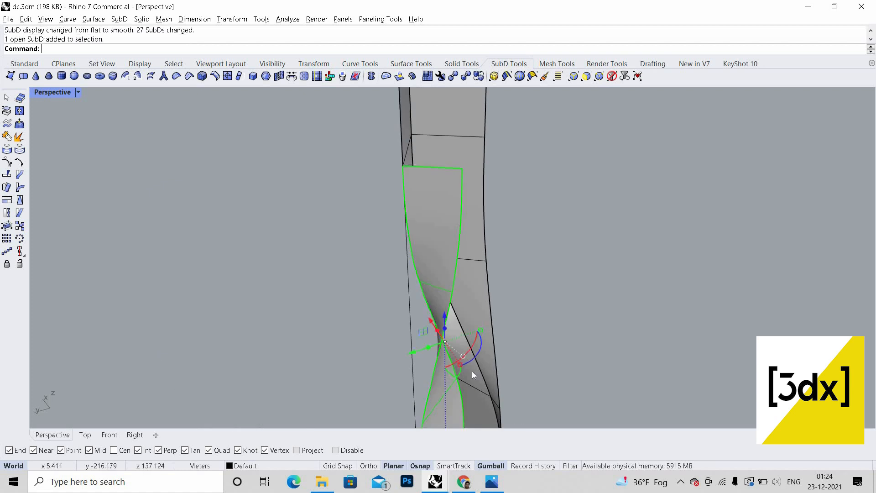
{"action": "left_click", "coordinate": [487, 324]}
{"action": "scroll", "coordinate": [486, 324], "scroll_direction": "down", "scroll_amount": 6}
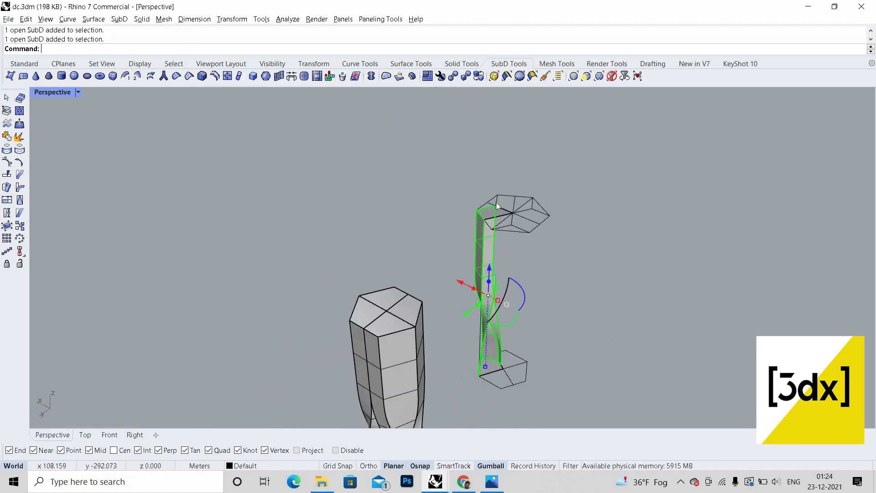
{"action": "right_click_drag", "start_coordinate": [497, 201], "coordinate": [457, 294]}
{"action": "scroll", "coordinate": [557, 317], "scroll_direction": "up", "scroll_amount": 5}
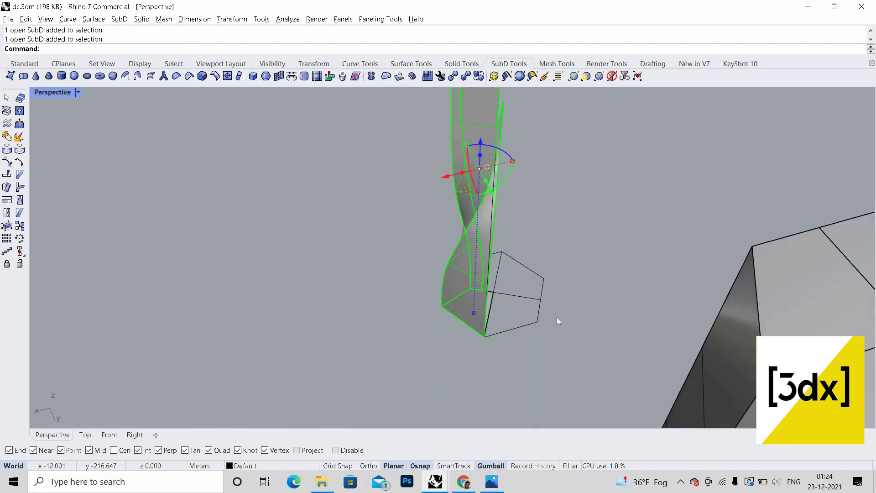
{"action": "key", "text": "ctrl+g"}
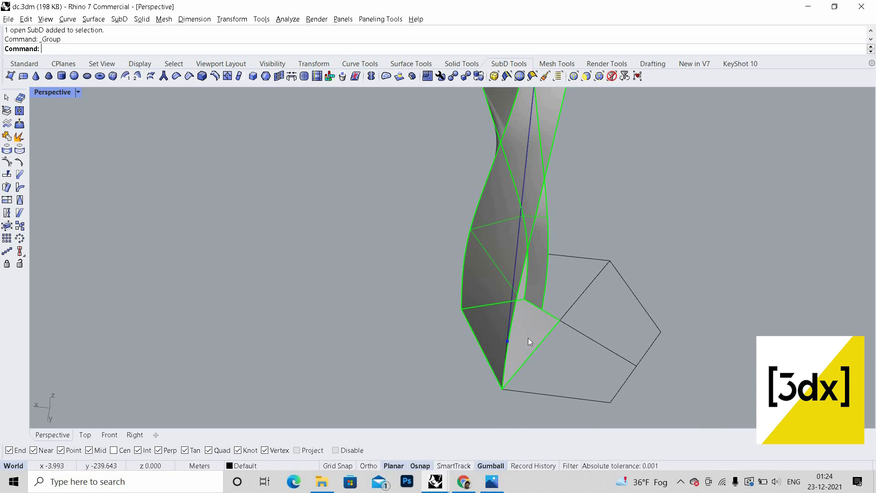
Step: Mirror the grouped column with a copy across the base guide hexagon's diagonal, starting from the column's outer corner
{"action": "key", "text": "Escape"}
{"action": "left_click", "coordinate": [528, 341]}
{"action": "type", "text": "Mi"}
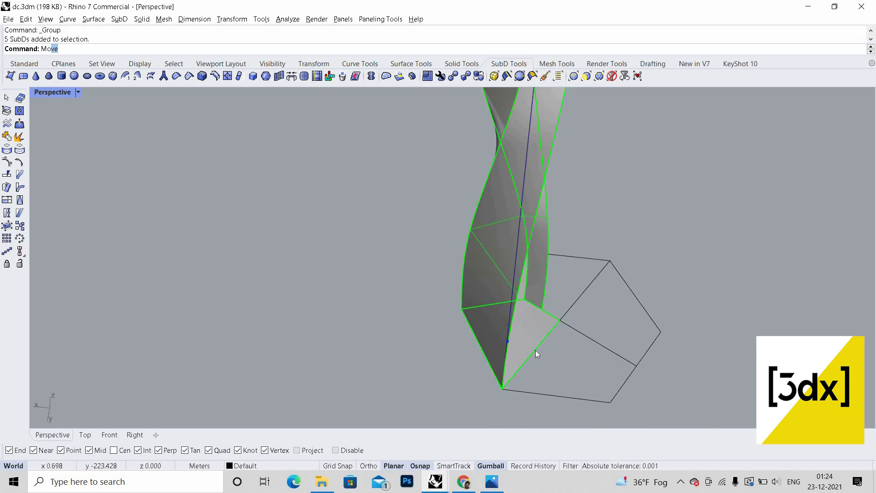
{"action": "key", "text": "Return"}
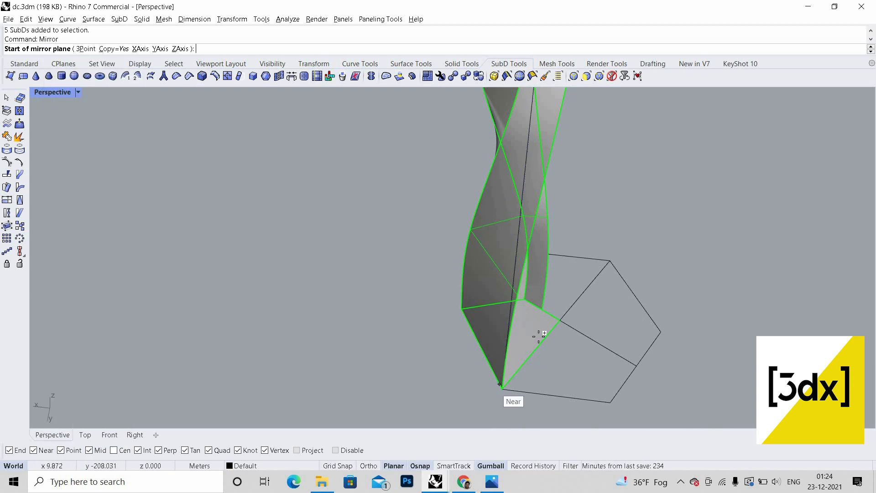
{"action": "left_click", "coordinate": [503, 389]}
{"action": "left_click", "coordinate": [636, 305]}
{"action": "right_click_drag", "start_coordinate": [635, 305], "coordinate": [433, 326]}
{"action": "scroll", "coordinate": [444, 322], "scroll_direction": "up", "scroll_amount": 5}
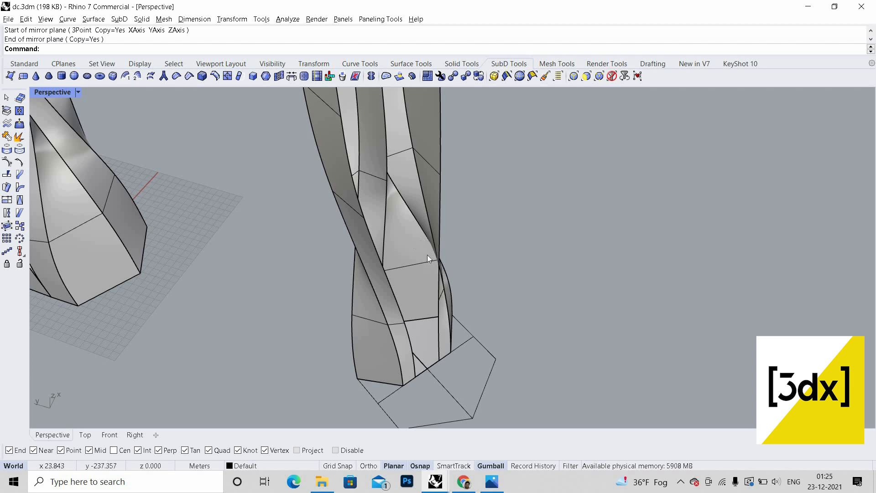
Step: Mirror both column groups with a copy across the line through the top guide hexagon's centre and the midpoint of its adjacent side
{"action": "scroll", "coordinate": [427, 255], "scroll_direction": "down", "scroll_amount": 5}
{"action": "right_click_drag", "start_coordinate": [419, 253], "coordinate": [388, 301]}
{"action": "scroll", "coordinate": [388, 301], "scroll_direction": "up", "scroll_amount": 4}
{"action": "left_click", "coordinate": [384, 297]}
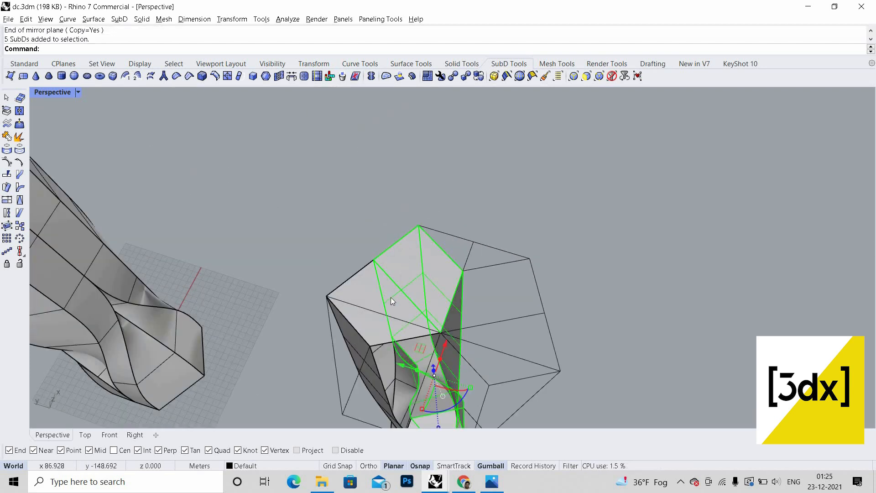
{"action": "type", "text": "Mirror"}
{"action": "key", "text": "Return"}
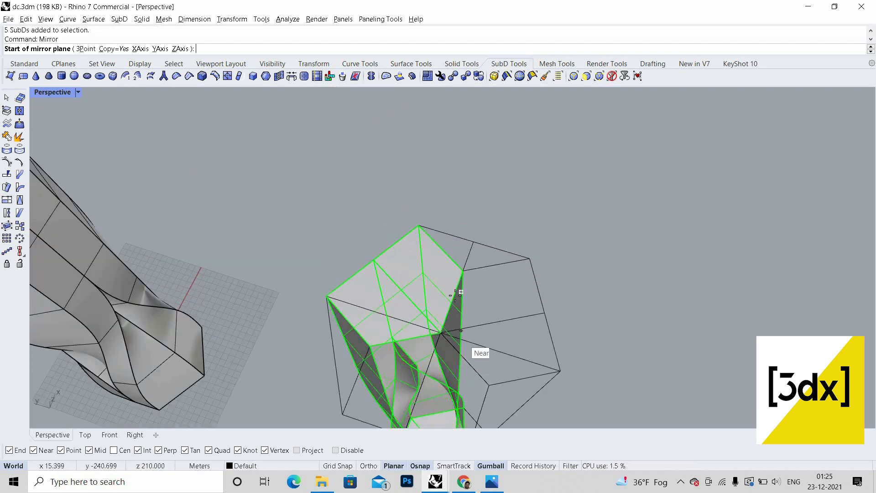
{"action": "left_click", "coordinate": [455, 295]}
{"action": "left_click", "coordinate": [485, 395]}
{"action": "scroll", "coordinate": [481, 349], "scroll_direction": "down", "scroll_amount": 4}
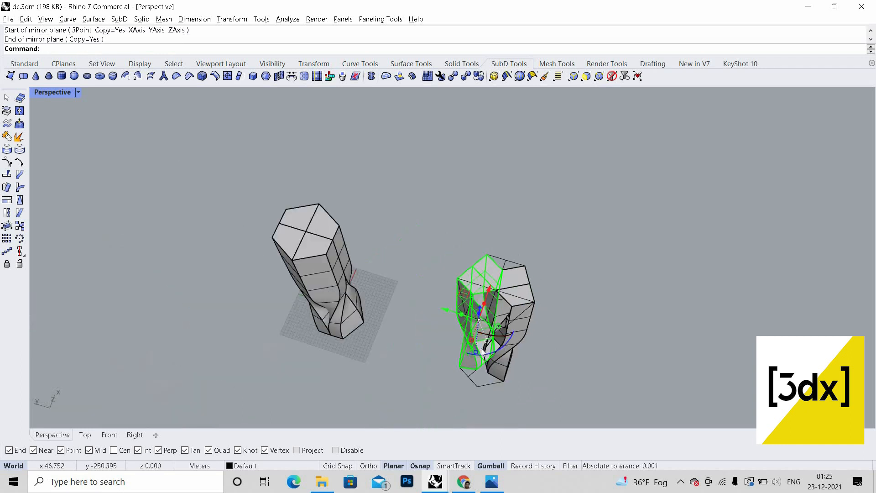
{"action": "left_click", "coordinate": [479, 396]}
{"action": "scroll", "coordinate": [480, 395], "scroll_direction": "up", "scroll_amount": 3}
{"action": "scroll", "coordinate": [503, 329], "scroll_direction": "up", "scroll_amount": 3}
{"action": "right_click_drag", "start_coordinate": [497, 345], "coordinate": [555, 223]}
{"action": "scroll", "coordinate": [559, 208], "scroll_direction": "down", "scroll_amount": 4}
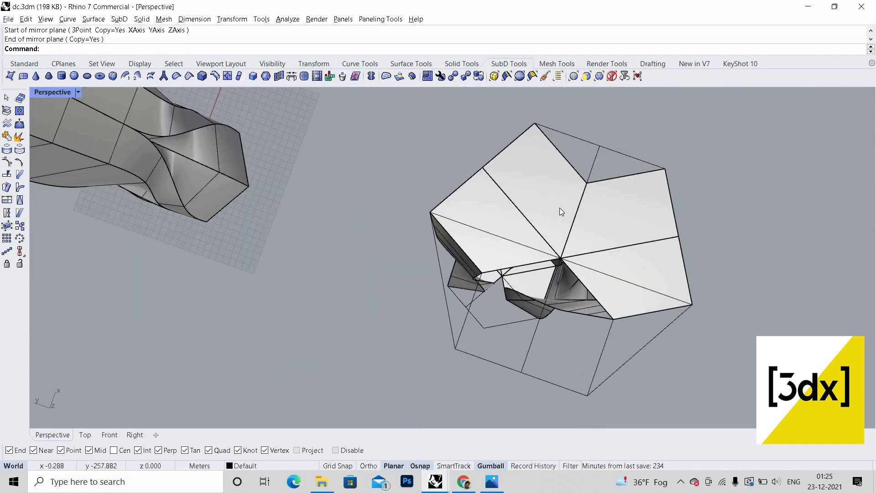
Step: Mirror the original two column groups with a copy about the plane from the top hexagon's centre along their open top edge
{"action": "left_click", "coordinate": [559, 207]}
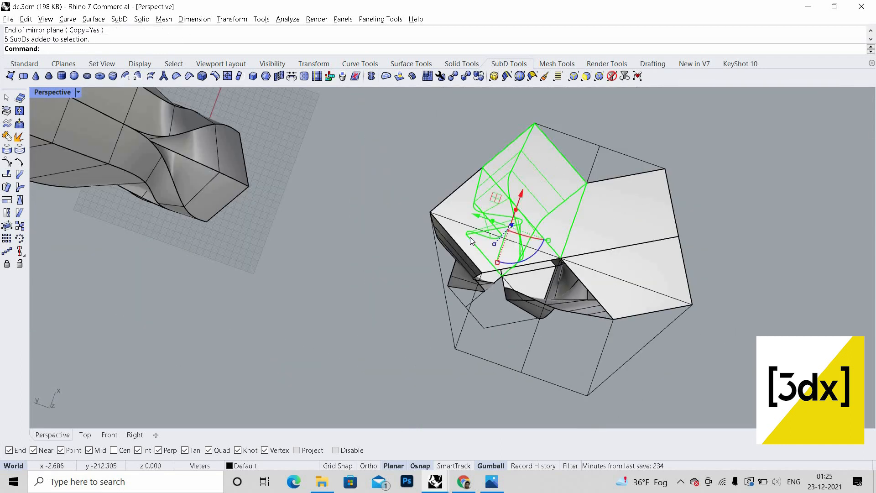
{"action": "left_click", "coordinate": [472, 244]}
{"action": "left_click", "coordinate": [458, 151]}
{"action": "scroll", "coordinate": [437, 175], "scroll_direction": "up", "scroll_amount": 4}
{"action": "scroll", "coordinate": [436, 145], "scroll_direction": "down", "scroll_amount": 2}
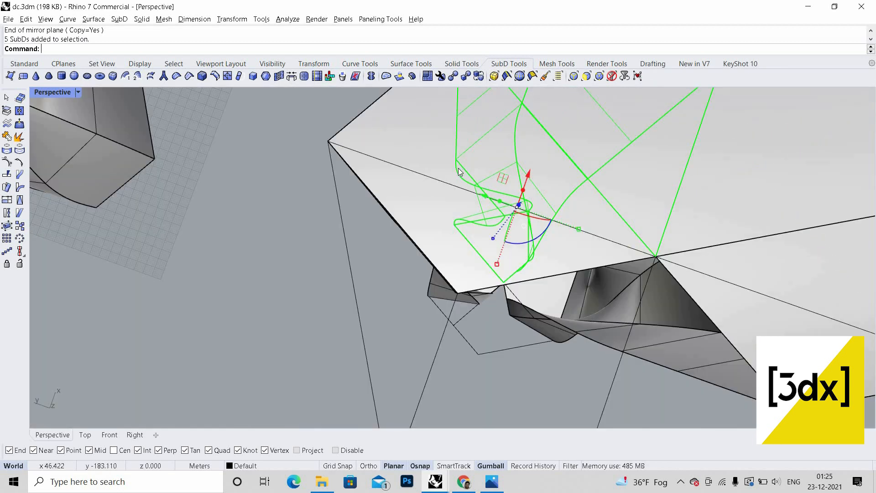
{"action": "scroll", "coordinate": [458, 172], "scroll_direction": "down", "scroll_amount": 3}
{"action": "right_click_drag", "start_coordinate": [459, 172], "coordinate": [539, 173]}
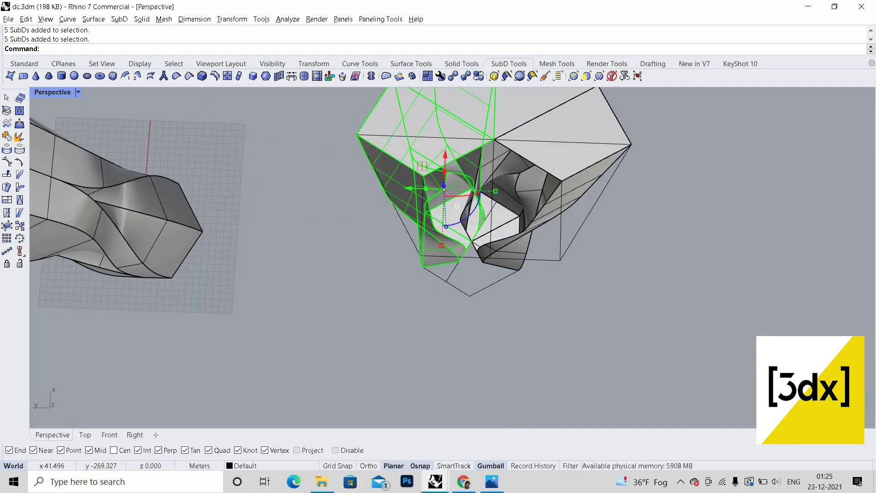
{"action": "key", "text": "Return"}
{"action": "scroll", "coordinate": [501, 144], "scroll_direction": "up", "scroll_amount": 8}
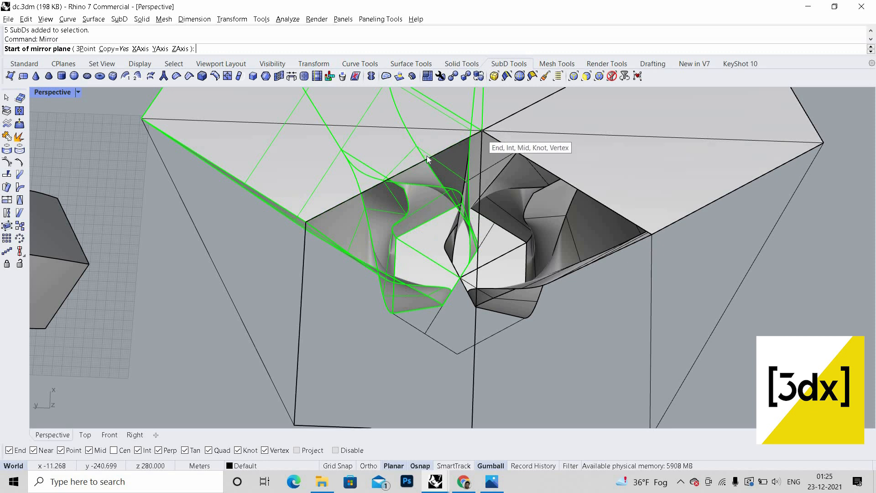
{"action": "left_click", "coordinate": [482, 131]}
{"action": "left_click", "coordinate": [429, 156]}
{"action": "scroll", "coordinate": [441, 173], "scroll_direction": "down", "scroll_amount": 8}
{"action": "right_click_drag", "start_coordinate": [497, 202], "coordinate": [403, 237]}
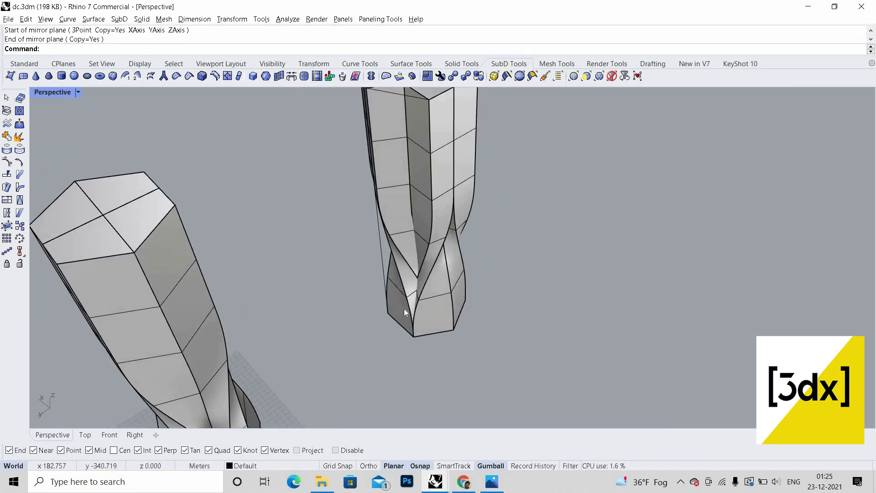